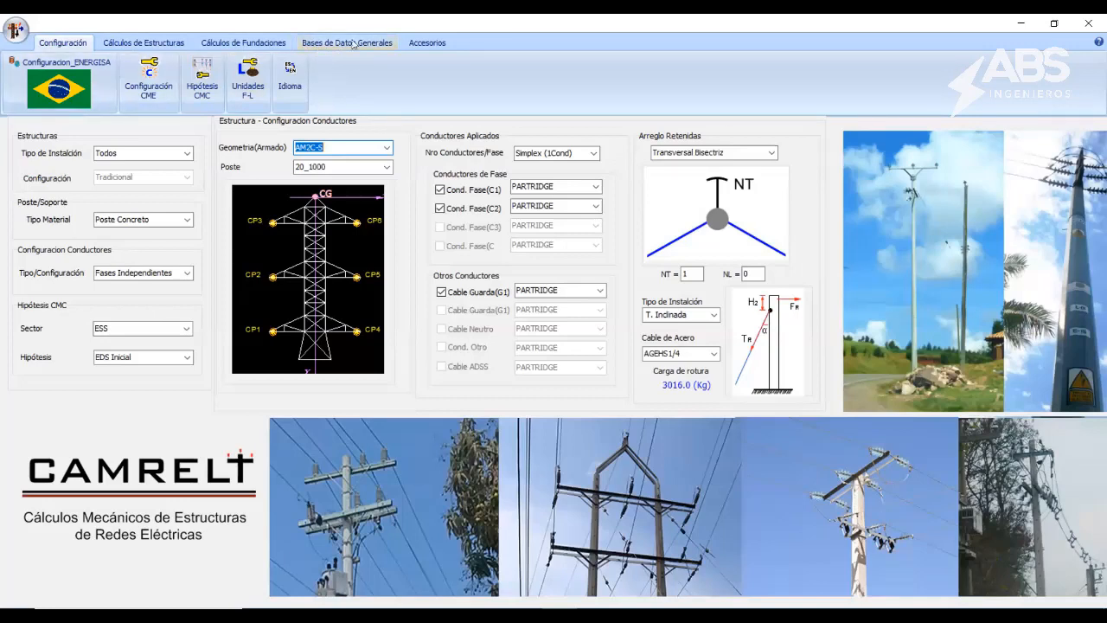
Step: Open the structures database and examine the records for the SS1 and SS3 concrete structures
{"action": "left_click", "coordinate": [352, 44]}
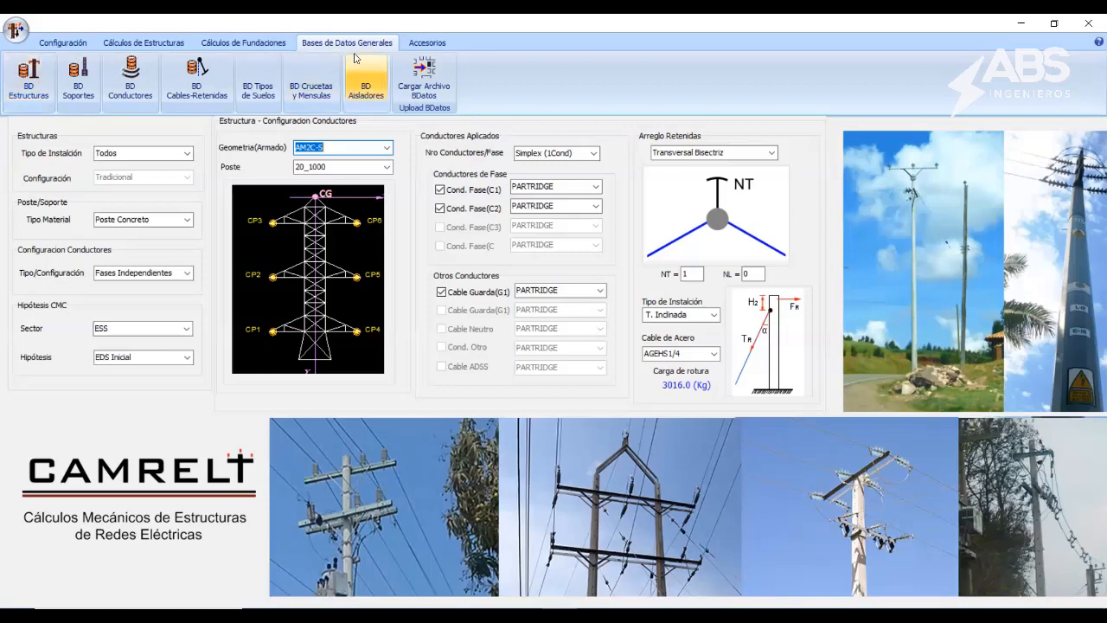
{"action": "left_click", "coordinate": [22, 75]}
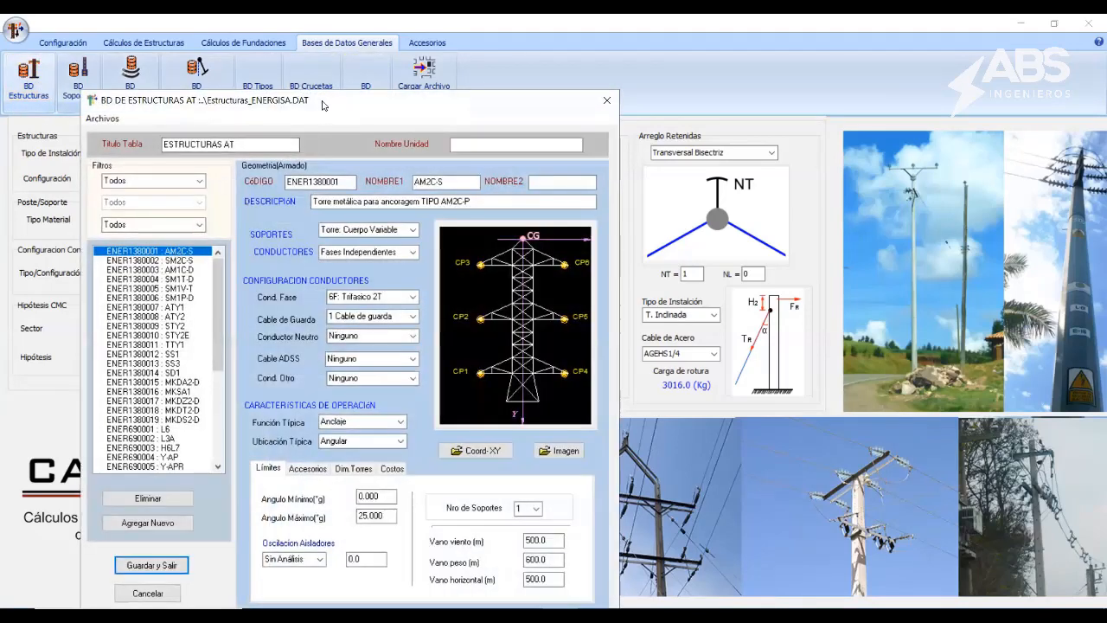
{"action": "left_click_drag", "start_coordinate": [315, 107], "coordinate": [701, 65]}
{"action": "left_click", "coordinate": [555, 268]}
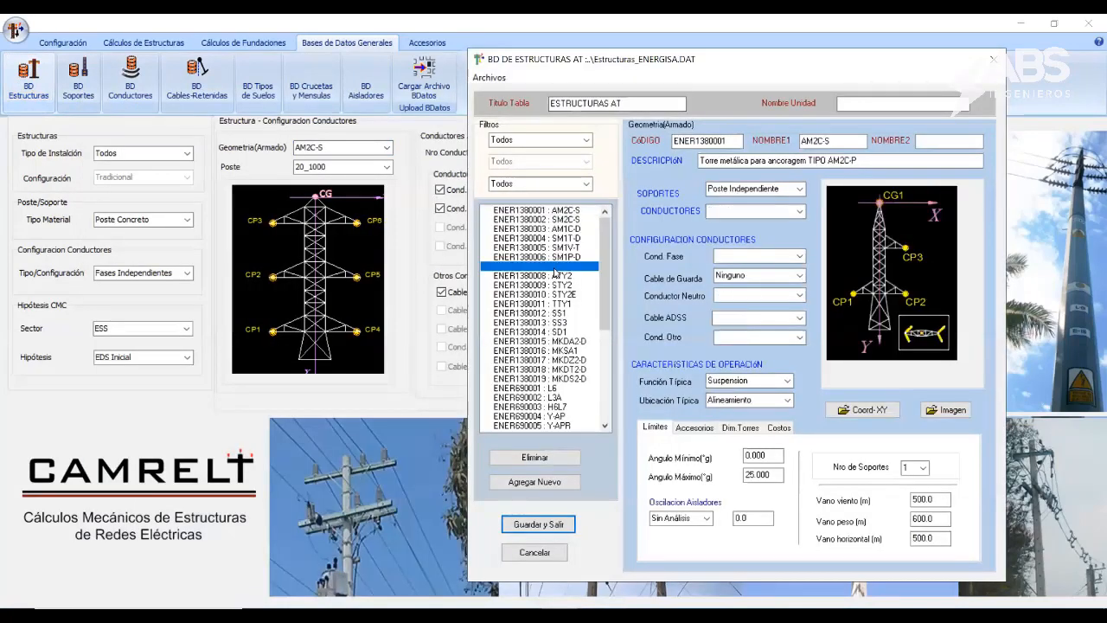
{"action": "left_click", "coordinate": [566, 313]}
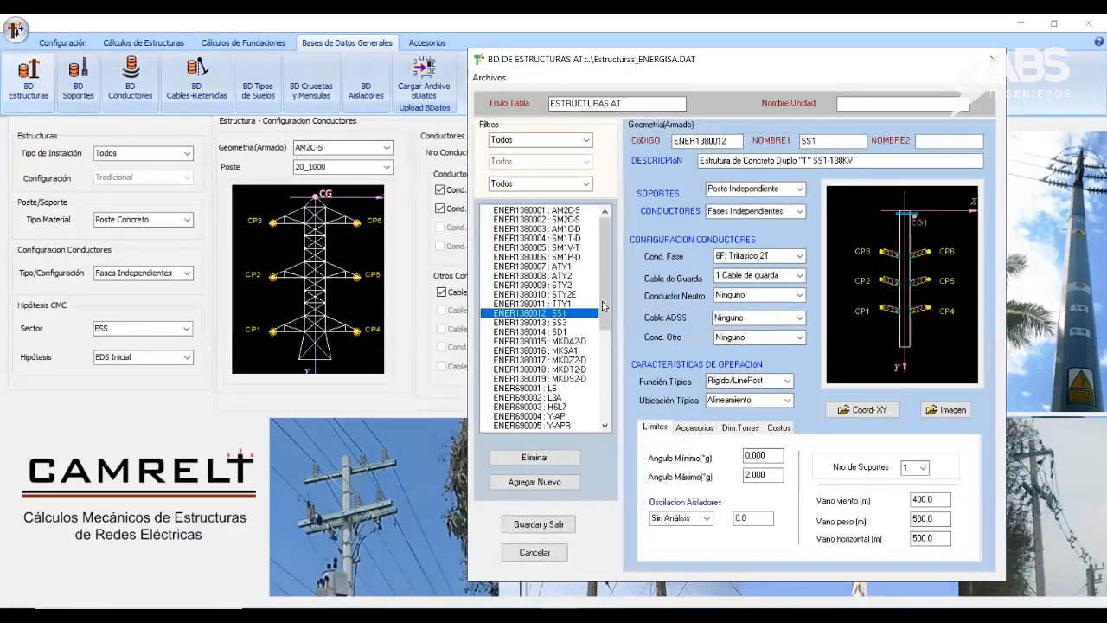
{"action": "left_click", "coordinate": [559, 323]}
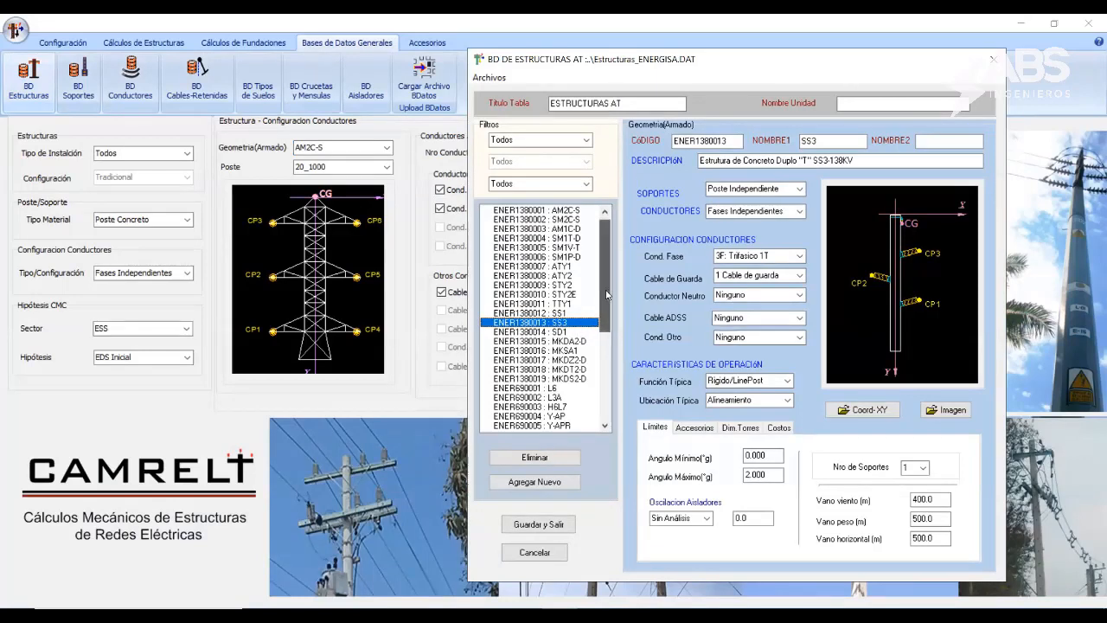
Step: Examine the SD1, MKDA2-D, L3A and Y-AG structure records in the structures database
{"action": "left_click_drag", "start_coordinate": [606, 291], "coordinate": [608, 307]}
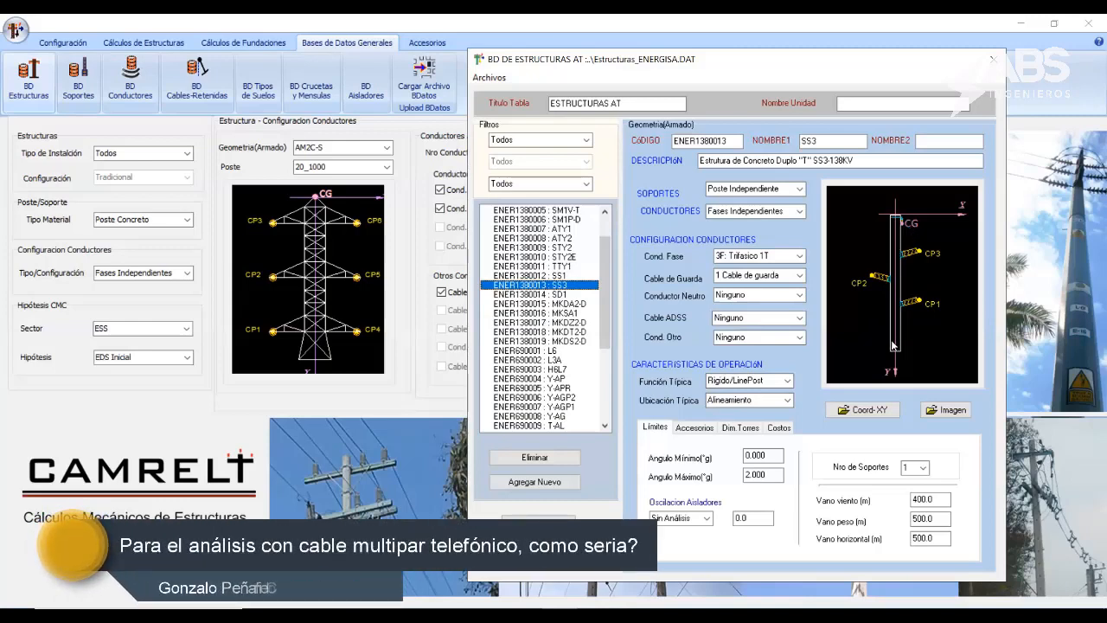
{"action": "left_click", "coordinate": [564, 295]}
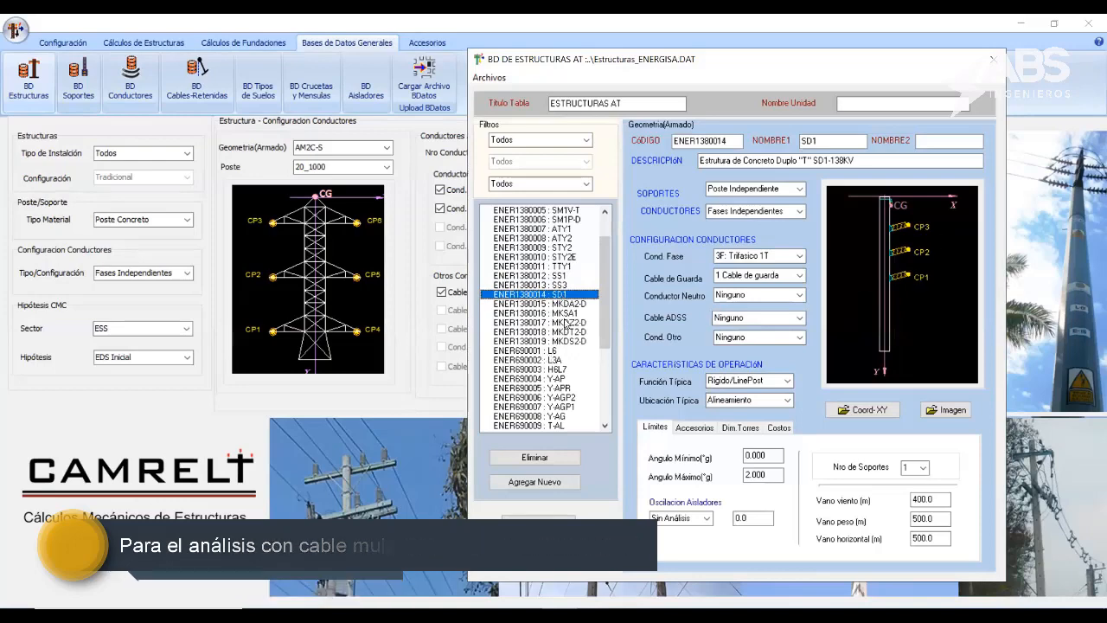
{"action": "left_click", "coordinate": [571, 304]}
{"action": "left_click", "coordinate": [568, 360]}
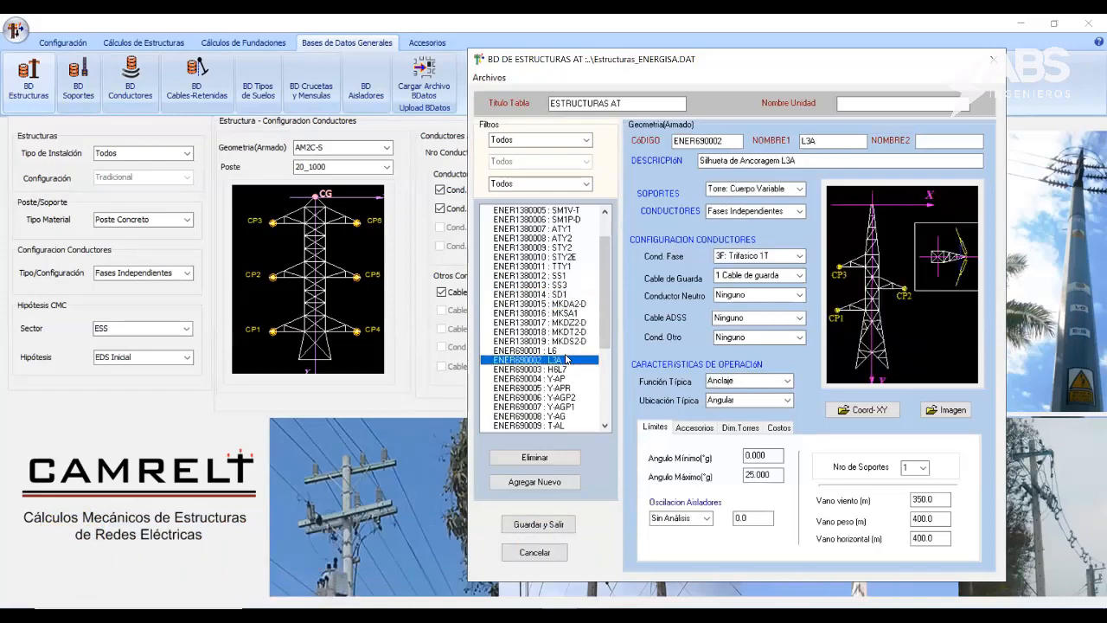
{"action": "left_click", "coordinate": [560, 416]}
{"action": "scroll", "coordinate": [565, 398], "scroll_direction": "down", "scroll_amount": 3}
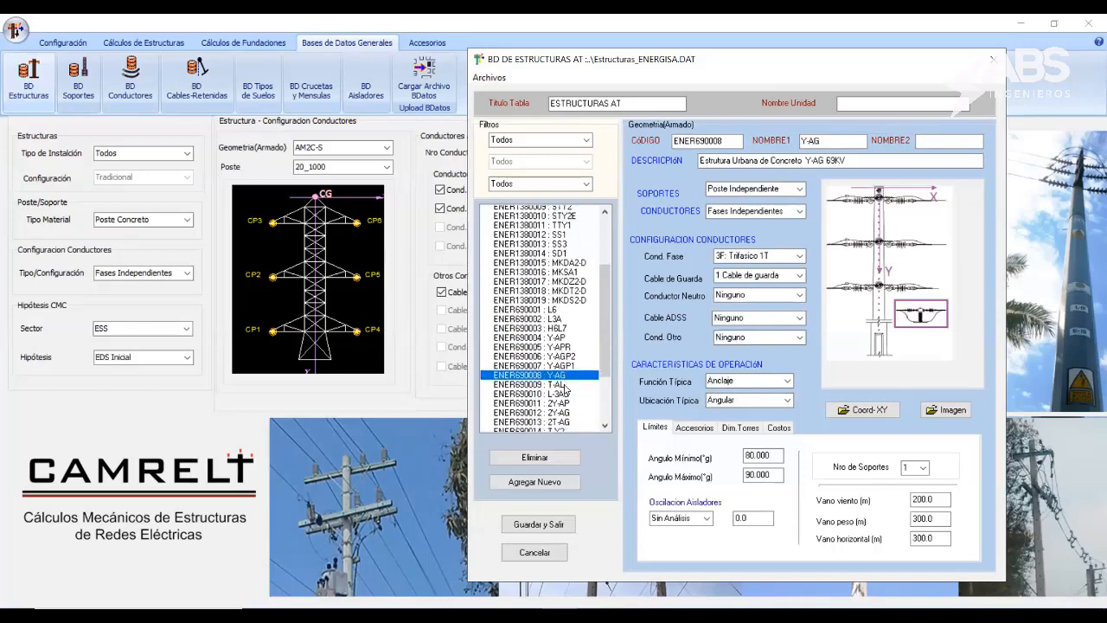
Step: Examine the 69 kV structure records 2Y-AP, 2Y-AG, 2T-AG and T-X2
{"action": "left_click", "coordinate": [555, 342]}
{"action": "left_click", "coordinate": [560, 361]}
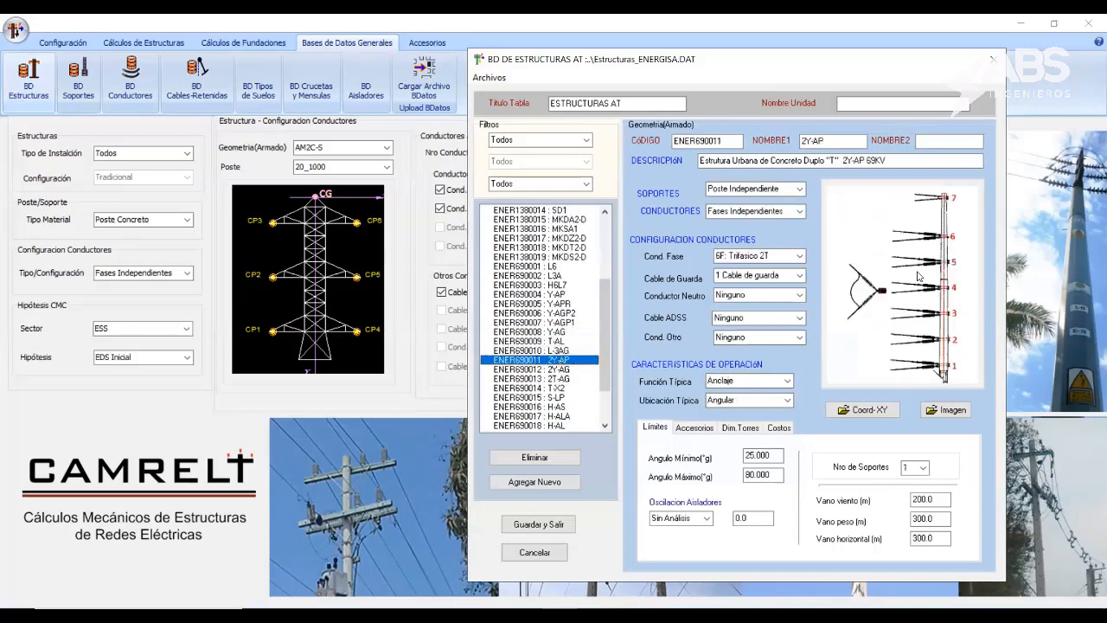
{"action": "left_click", "coordinate": [562, 369]}
{"action": "left_click", "coordinate": [562, 379]}
{"action": "left_click", "coordinate": [562, 390]}
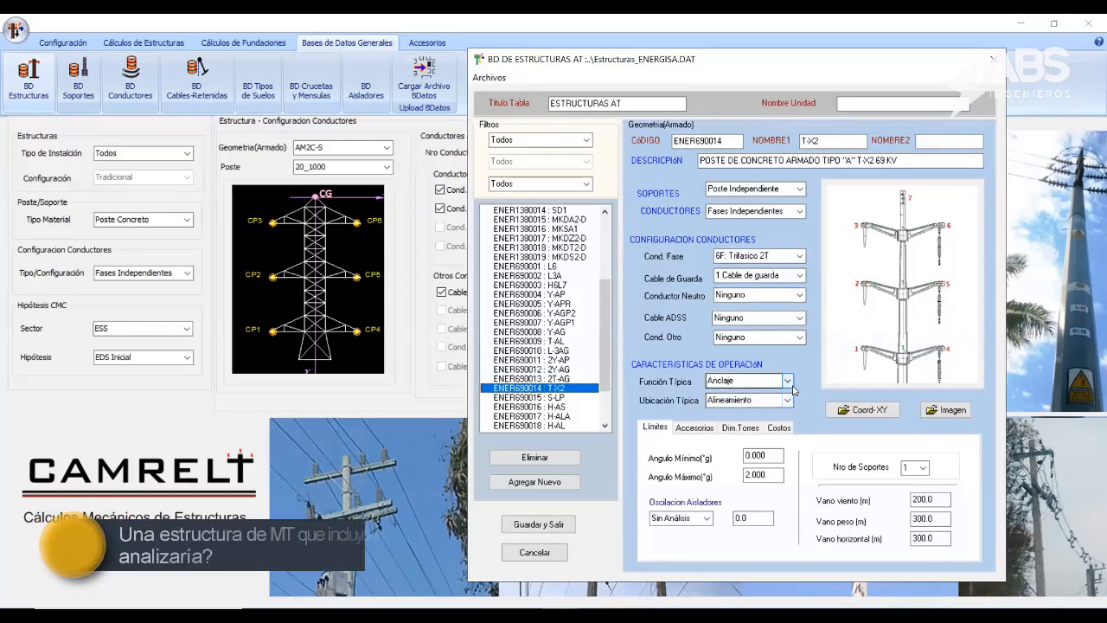
Step: View the conductor attachment coordinates of structure T-X2, and close the structures database without saving
{"action": "left_click", "coordinate": [862, 409]}
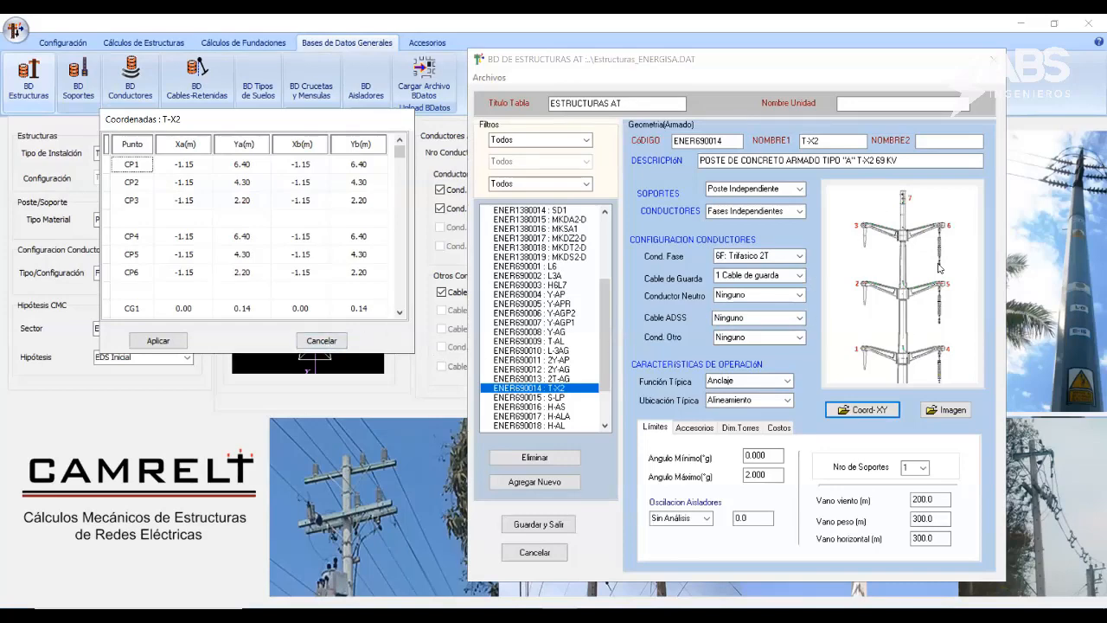
{"action": "left_click", "coordinate": [320, 341]}
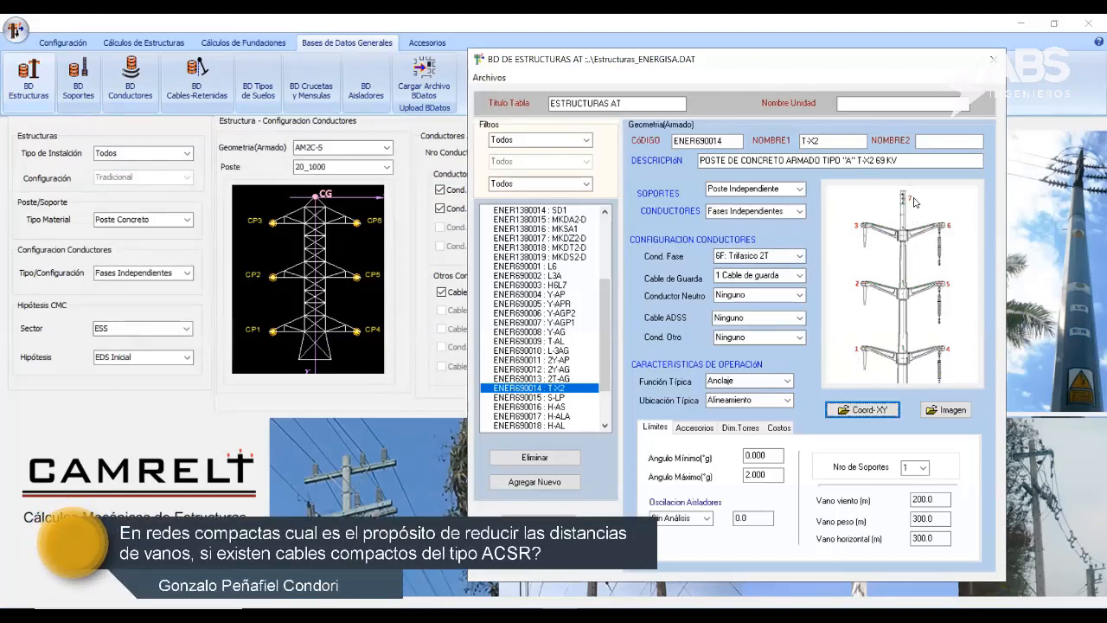
{"action": "key", "text": "alt+F4"}
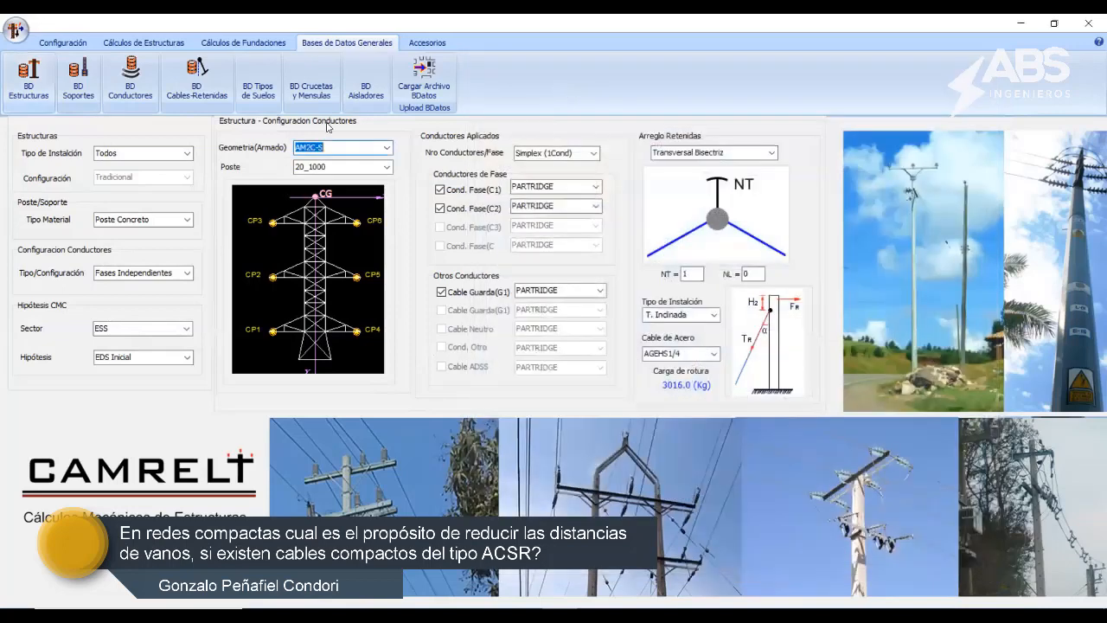
Step: Open the supports database and examine the concrete poles from 20_3000 to 22_1000
{"action": "left_click", "coordinate": [78, 90]}
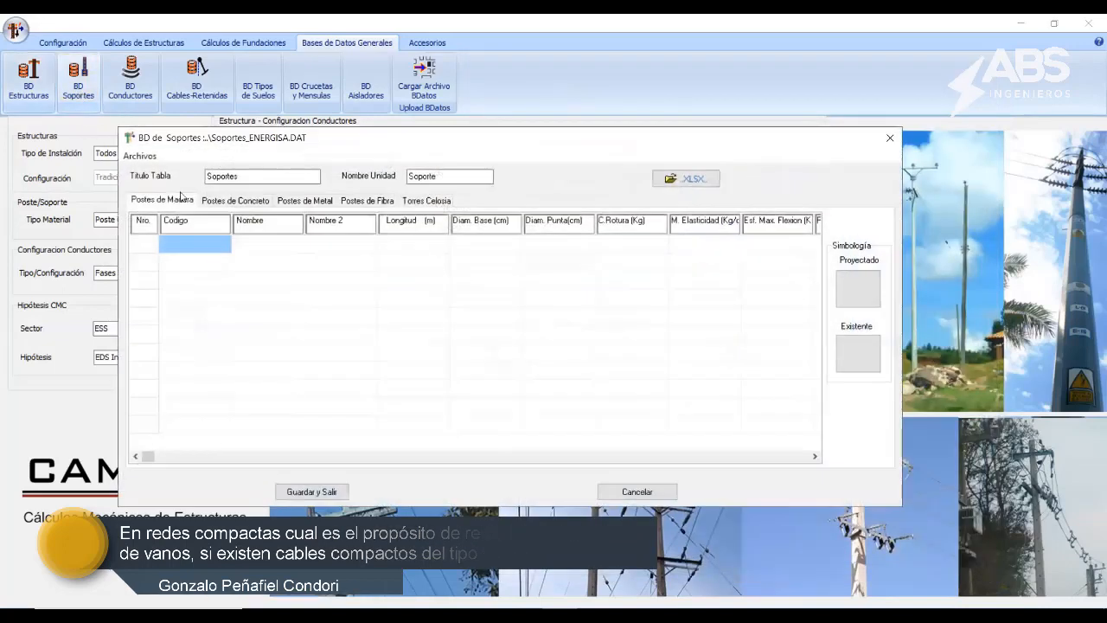
{"action": "left_click", "coordinate": [235, 199]}
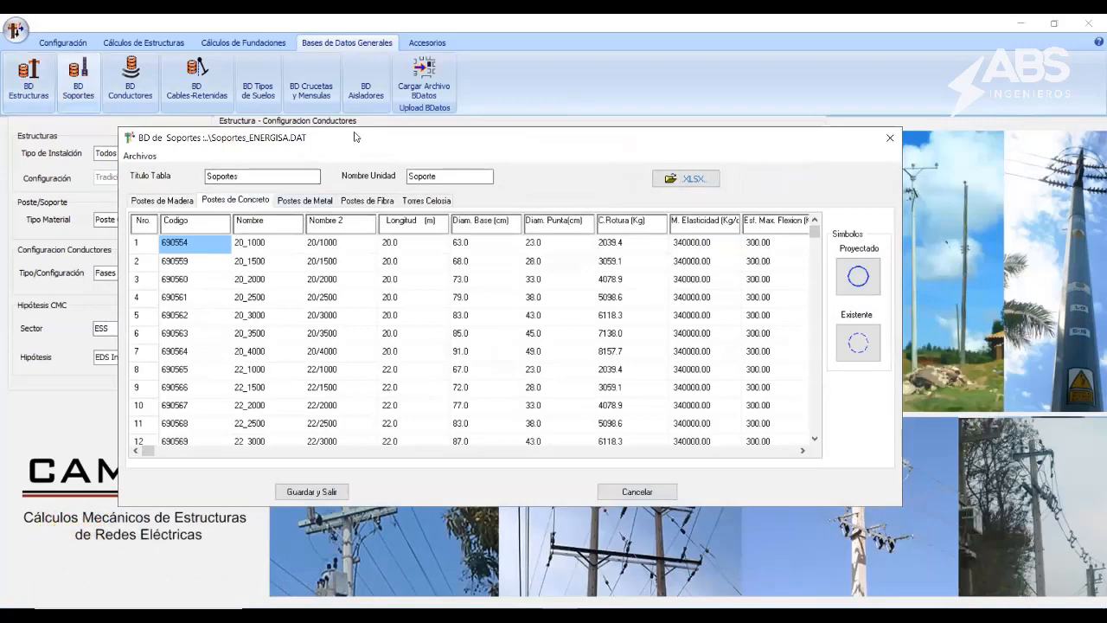
{"action": "left_click_drag", "start_coordinate": [354, 136], "coordinate": [446, 75]}
{"action": "left_click", "coordinate": [359, 253]}
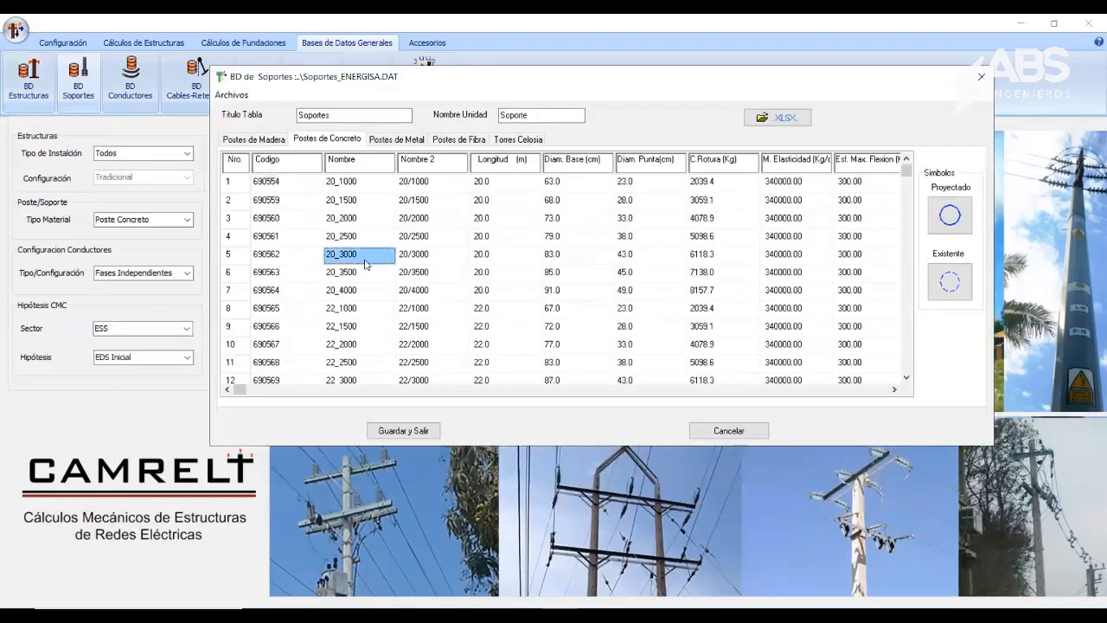
{"action": "key", "text": "Down"}
{"action": "key", "text": "Down"}
{"action": "key", "text": "Down"}
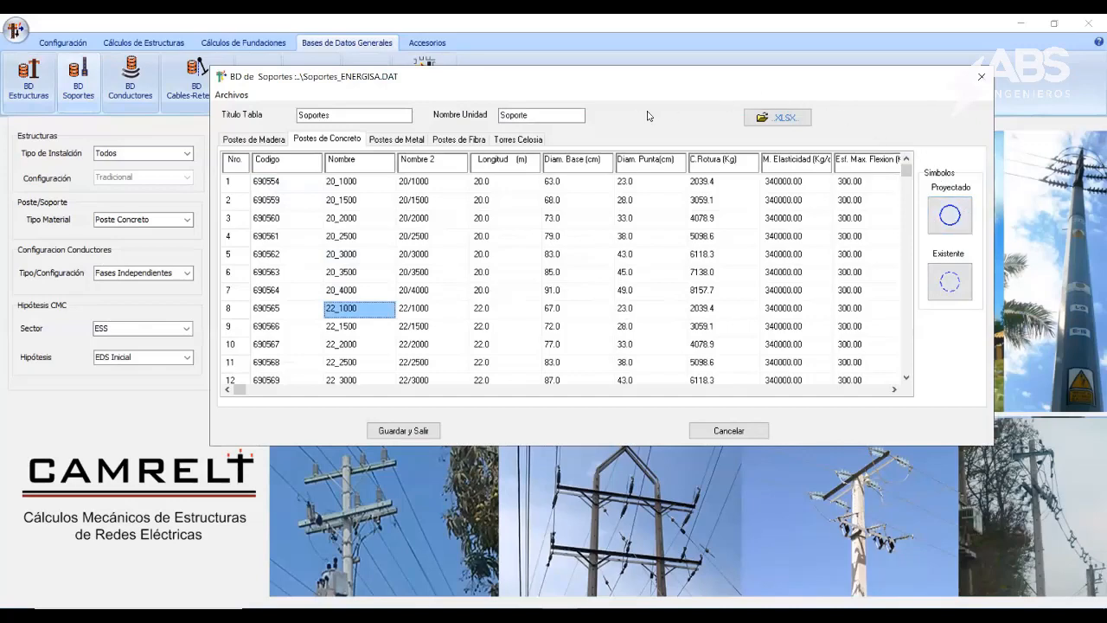
{"action": "left_click_drag", "start_coordinate": [595, 90], "coordinate": [530, 104]}
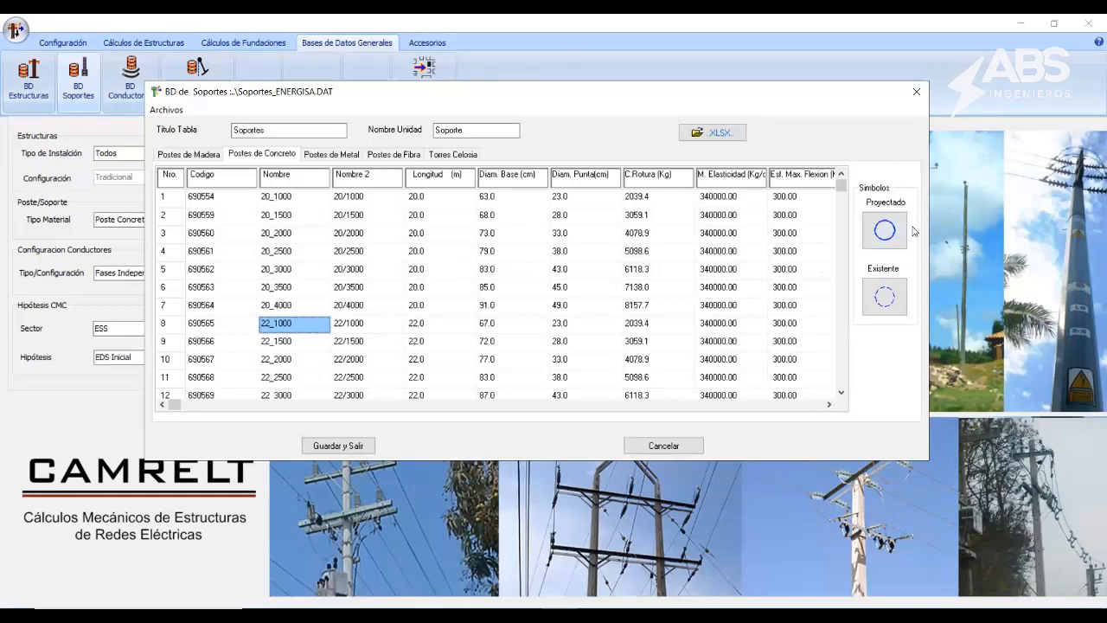
Step: Browse the concrete pole list past the 24 m and 30 m poles to the 18 m and 20 m T-series poles
{"action": "key", "text": "Down"}
{"action": "key", "text": "Down"}
{"action": "key", "text": "Down"}
{"action": "key", "text": "Down"}
{"action": "key", "text": "Down"}
{"action": "key", "text": "Down"}
{"action": "key", "text": "Down"}
{"action": "key", "text": "Down"}
{"action": "key", "text": "Down"}
{"action": "key", "text": "Down"}
{"action": "key", "text": "Down"}
{"action": "key", "text": "Down"}
{"action": "key", "text": "Down"}
{"action": "key", "text": "Down"}
{"action": "key", "text": "Down"}
{"action": "key", "text": "Down"}
{"action": "key", "text": "Down"}
{"action": "key", "text": "Down"}
{"action": "key", "text": "Down"}
{"action": "key", "text": "Down"}
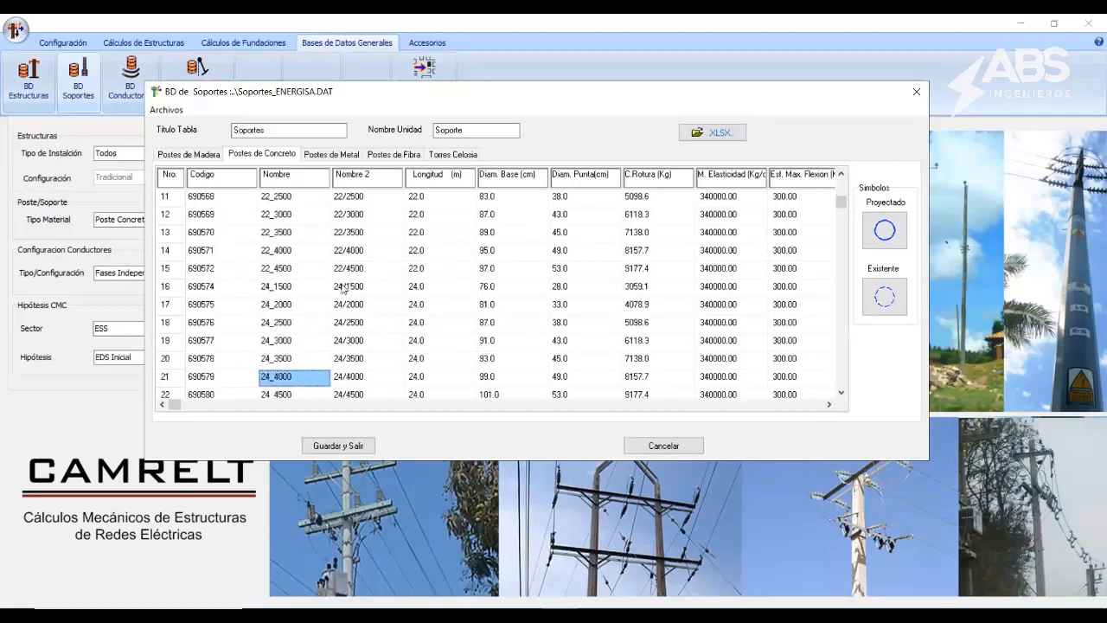
{"action": "key", "text": "Up"}
{"action": "key", "text": "Up"}
{"action": "key", "text": "Up"}
{"action": "key", "text": "Up"}
{"action": "key", "text": "Up"}
{"action": "key", "text": "Up"}
{"action": "key", "text": "Up"}
{"action": "key", "text": "Up"}
{"action": "key", "text": "Up"}
{"action": "key", "text": "Up"}
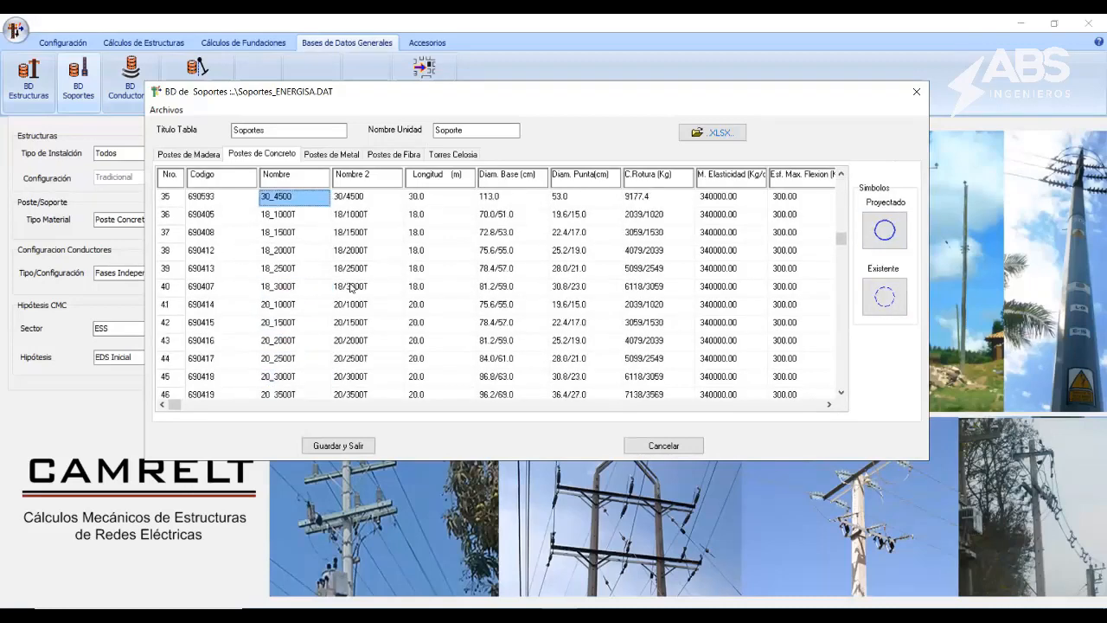
Step: Examine the length and the paired base and tip diameters of concrete pole 18_1000T
{"action": "left_click", "coordinate": [288, 308]}
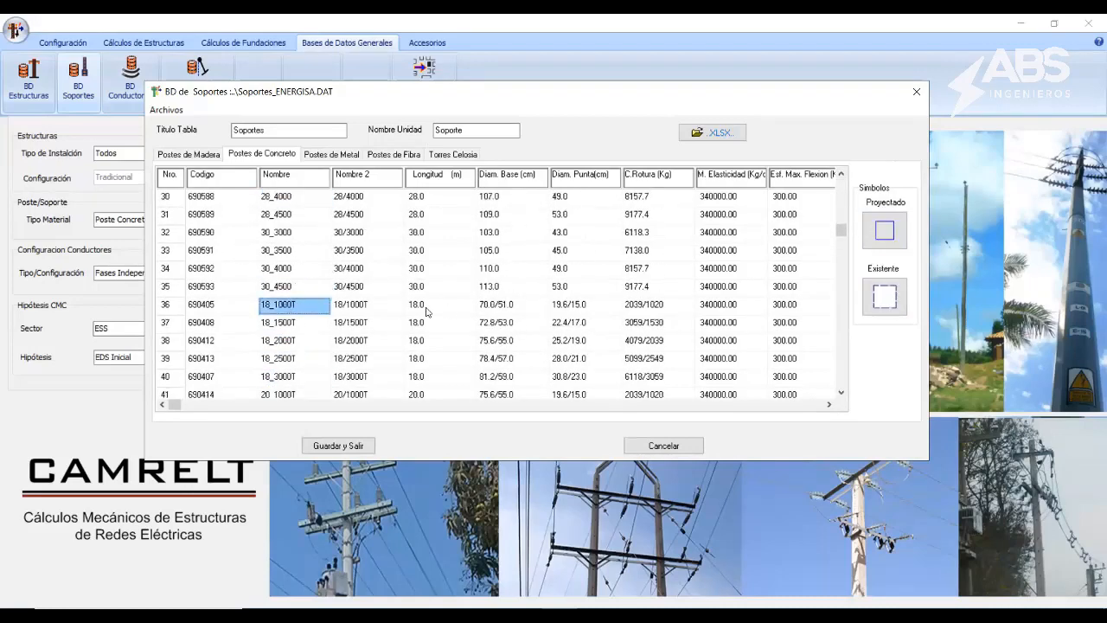
{"action": "left_click", "coordinate": [297, 329]}
{"action": "left_click", "coordinate": [417, 309]}
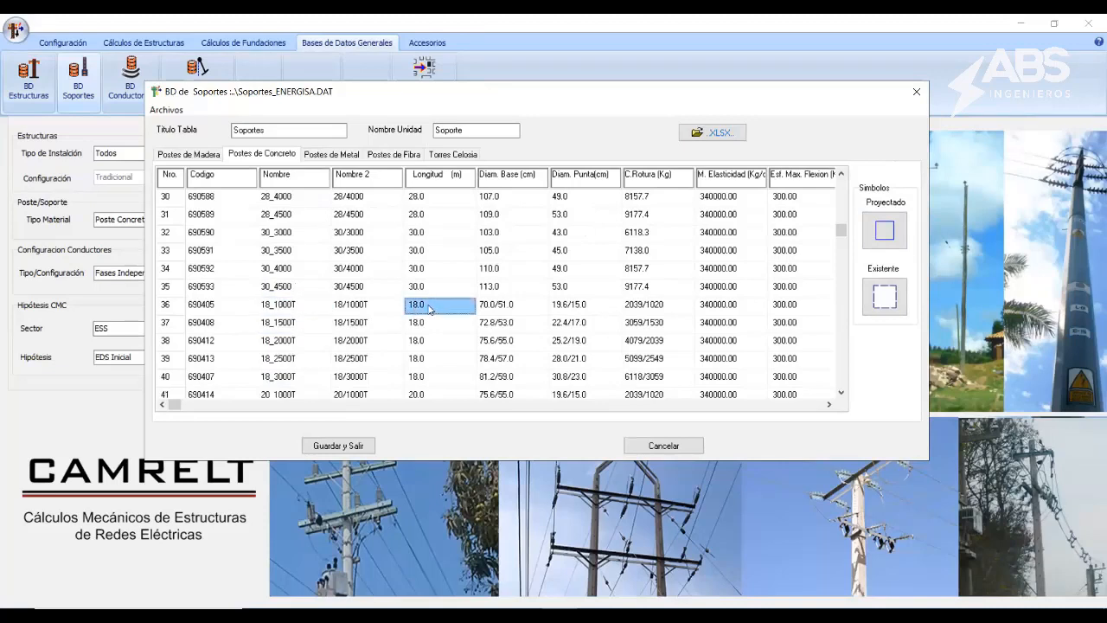
{"action": "left_click", "coordinate": [499, 313]}
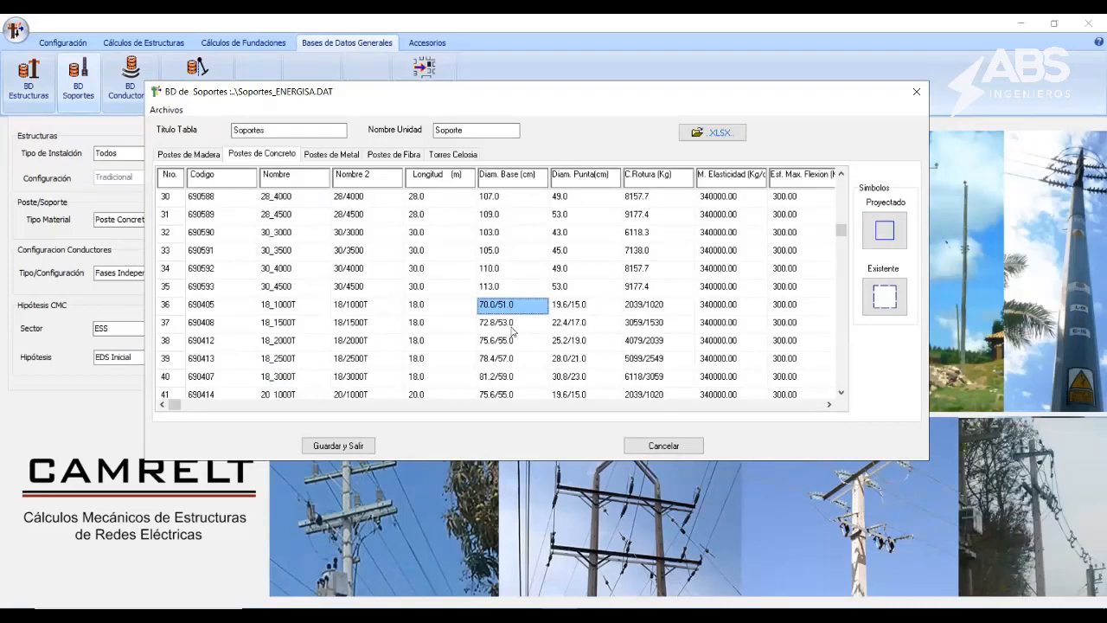
{"action": "double_click", "coordinate": [491, 308]}
{"action": "mouse_move", "coordinate": [495, 304]}
{"action": "left_mouse_down"}
{"action": "mouse_move", "coordinate": [471, 308]}
{"action": "mouse_move", "coordinate": [514, 303]}
{"action": "left_mouse_up"}
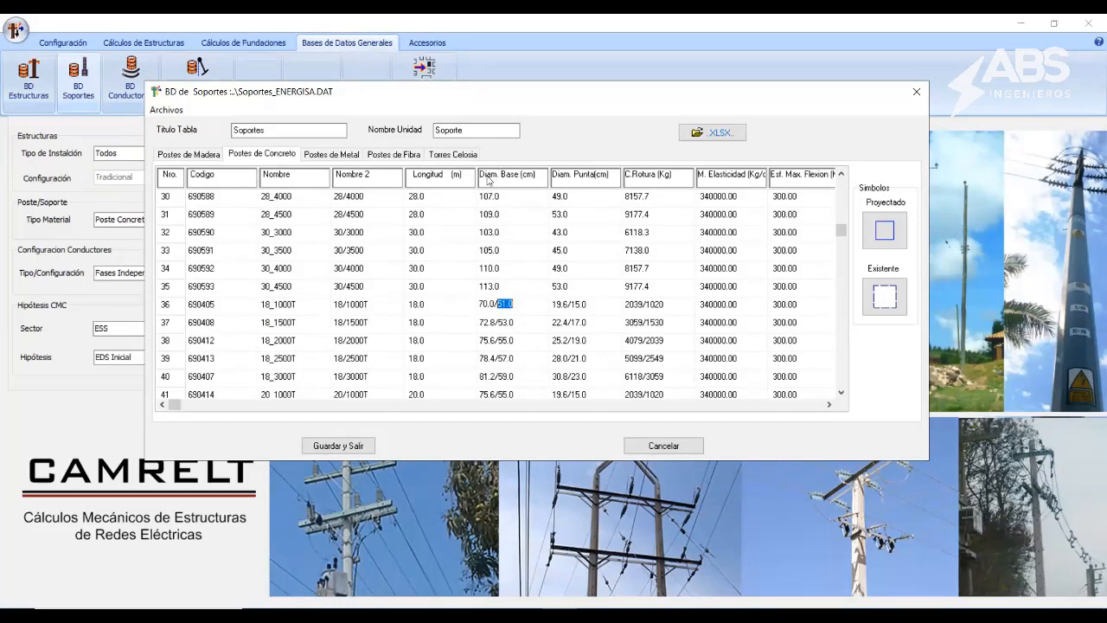
{"action": "left_click", "coordinate": [563, 307]}
{"action": "left_click", "coordinate": [572, 308]}
{"action": "mouse_move", "coordinate": [568, 304]}
{"action": "left_mouse_down"}
{"action": "mouse_move", "coordinate": [557, 304]}
{"action": "mouse_move", "coordinate": [589, 305]}
{"action": "mouse_move", "coordinate": [553, 308]}
{"action": "left_mouse_up"}
Step: Examine the single base and tip diameters of concrete pole 30_4000 for comparison
{"action": "left_click", "coordinate": [565, 270]}
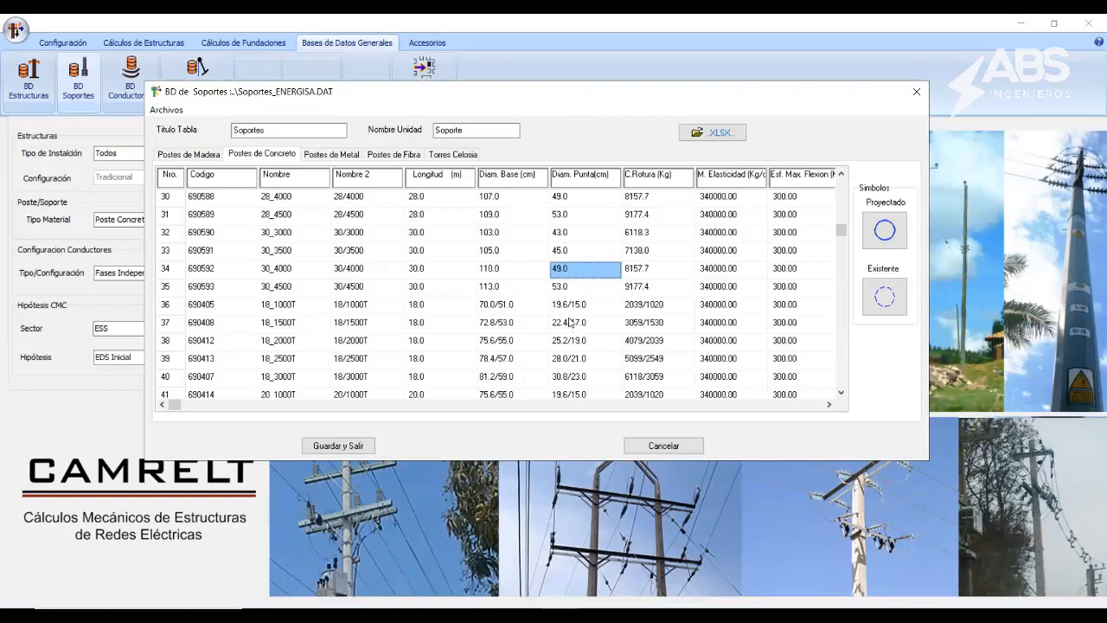
{"action": "left_click", "coordinate": [498, 273]}
{"action": "key", "text": "Right"}
{"action": "left_click", "coordinate": [481, 273]}
{"action": "left_click", "coordinate": [557, 273]}
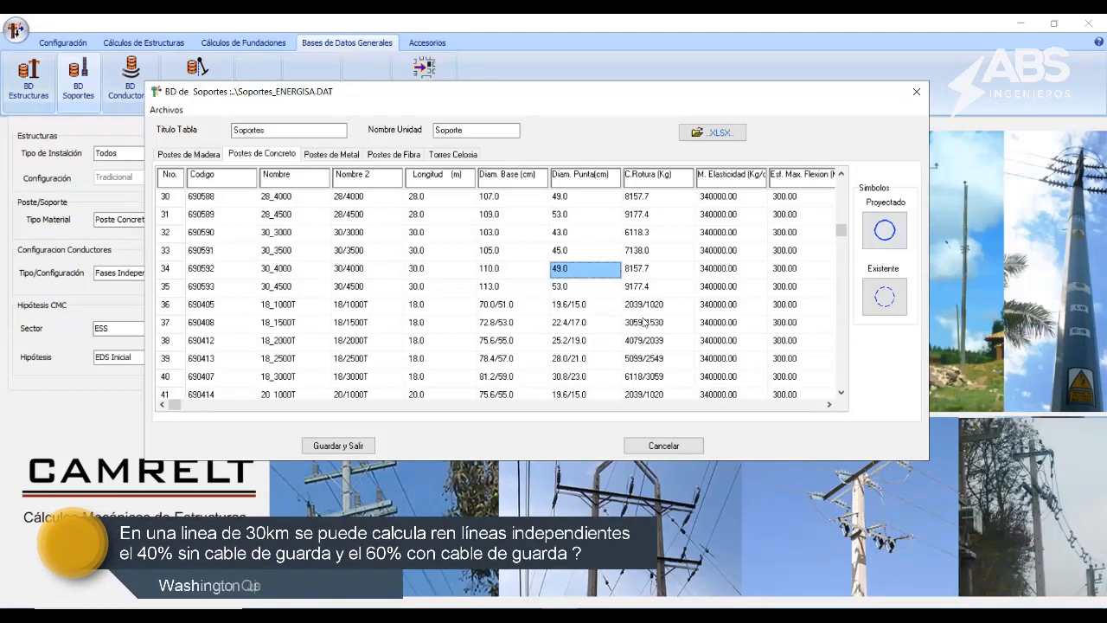
{"action": "left_click", "coordinate": [496, 273]}
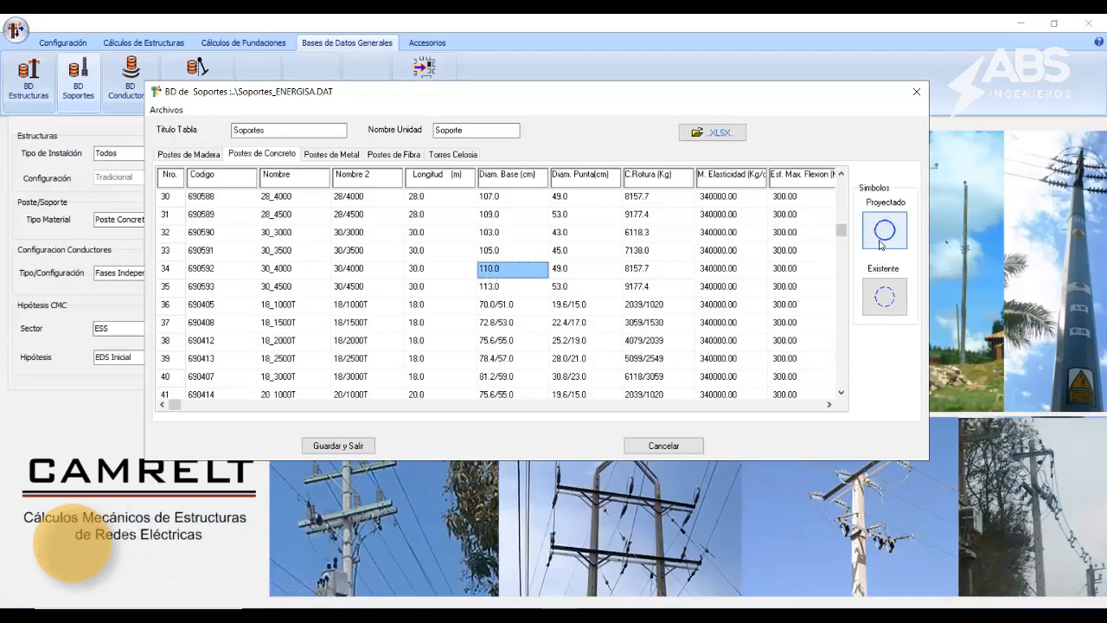
Step: Review the base and tip diameters of pole 18_1000T again and examine the first value of its breaking load
{"action": "left_click", "coordinate": [500, 306]}
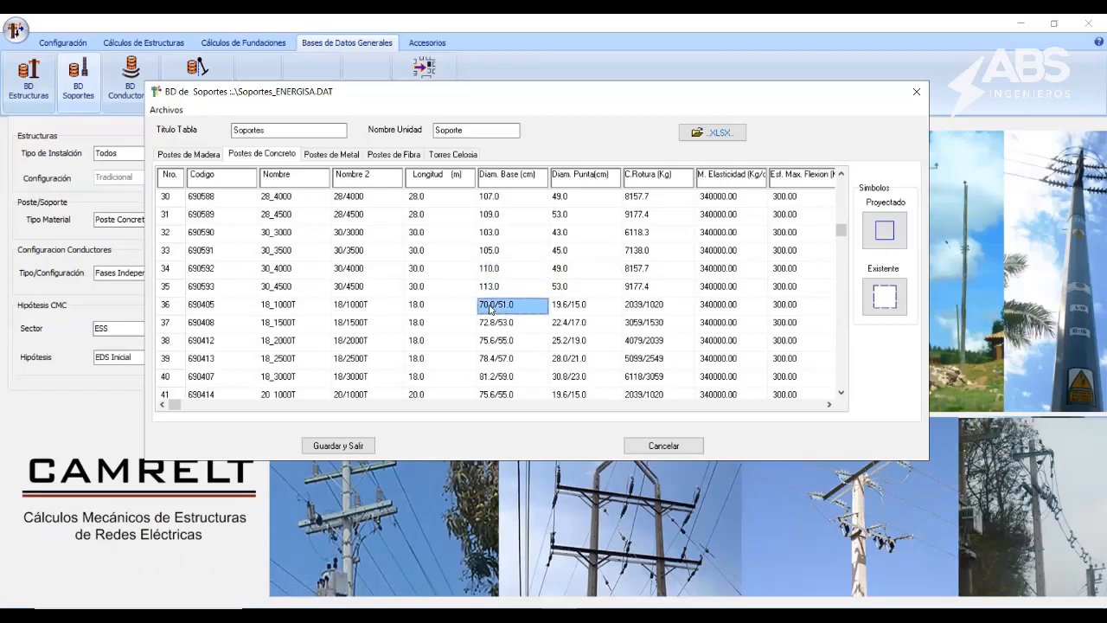
{"action": "left_click", "coordinate": [571, 305]}
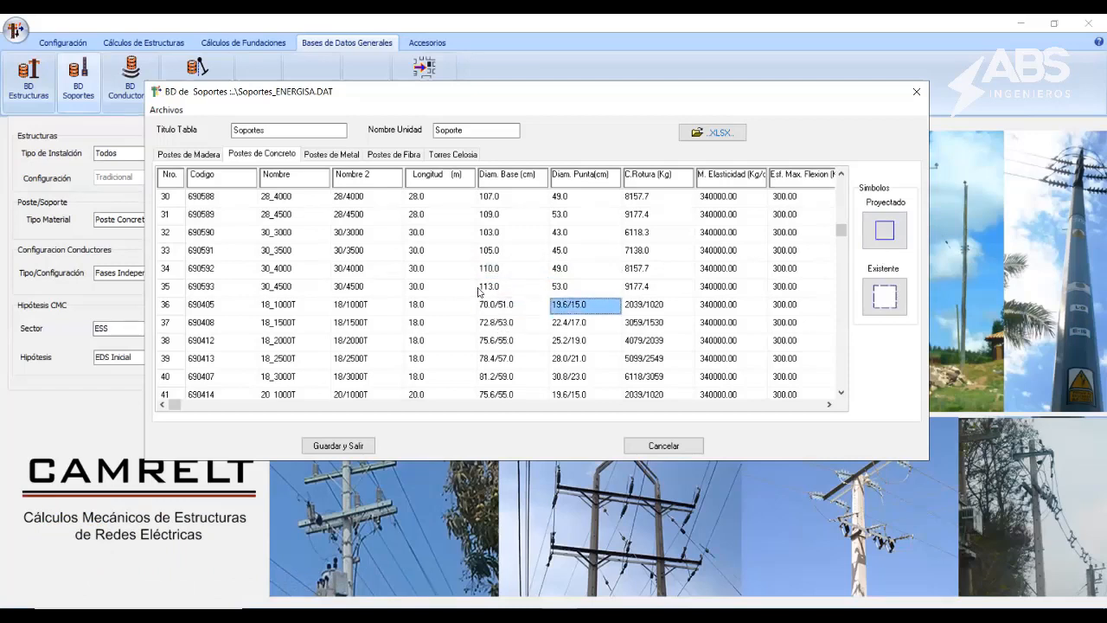
{"action": "left_click", "coordinate": [643, 308]}
{"action": "left_click", "coordinate": [643, 308]}
{"action": "left_click_drag", "start_coordinate": [639, 308], "coordinate": [629, 320]}
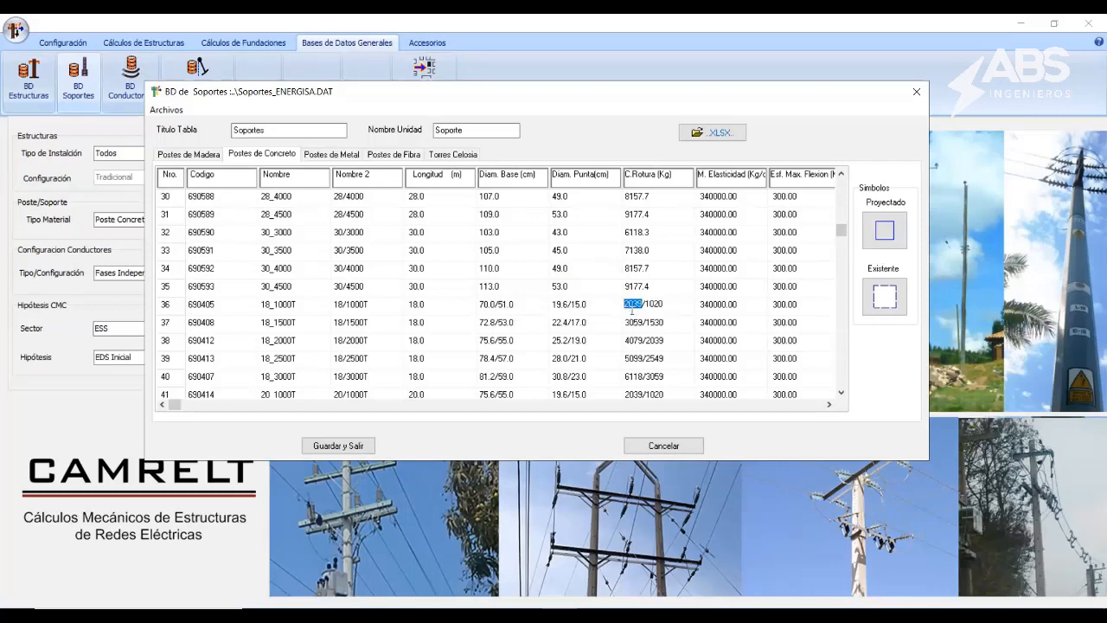
{"action": "left_click", "coordinate": [638, 303]}
{"action": "left_click_drag", "start_coordinate": [639, 304], "coordinate": [618, 308]}
{"action": "left_click", "coordinate": [553, 608]}
{"action": "left_click", "coordinate": [65, 471]}
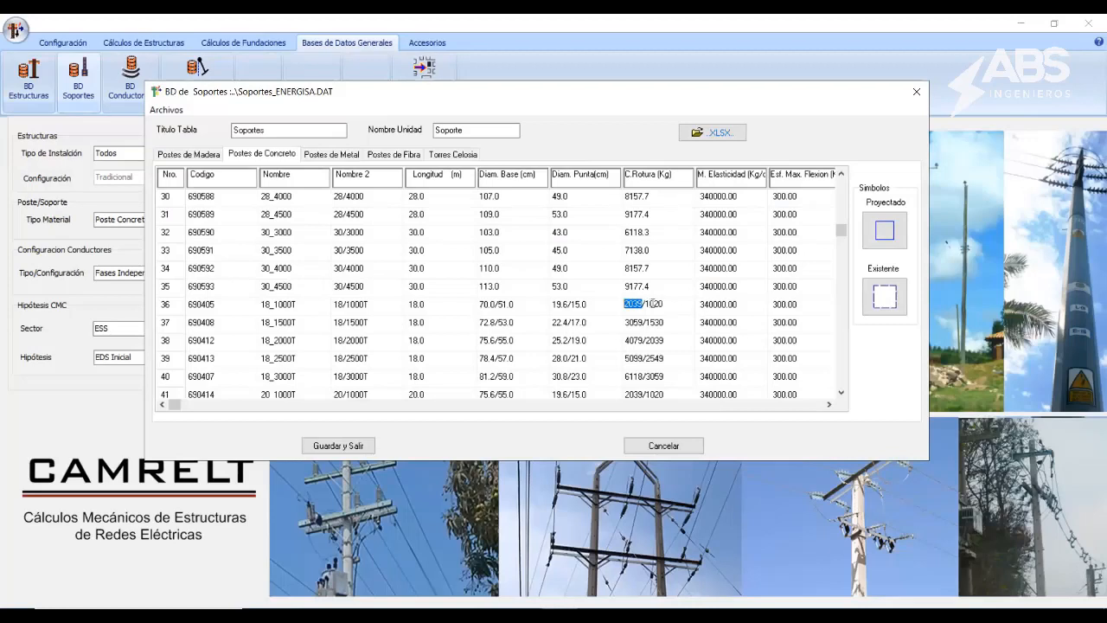
Step: Compare both breaking load values of poles 18_1000T and 18_1500T, and close the supports database without saving
{"action": "left_click", "coordinate": [649, 303]}
{"action": "left_click_drag", "start_coordinate": [648, 304], "coordinate": [620, 307]}
{"action": "left_click", "coordinate": [640, 304]}
{"action": "left_click_drag", "start_coordinate": [640, 305], "coordinate": [619, 306]}
{"action": "left_click_drag", "start_coordinate": [645, 306], "coordinate": [670, 301]}
{"action": "left_click", "coordinate": [645, 325]}
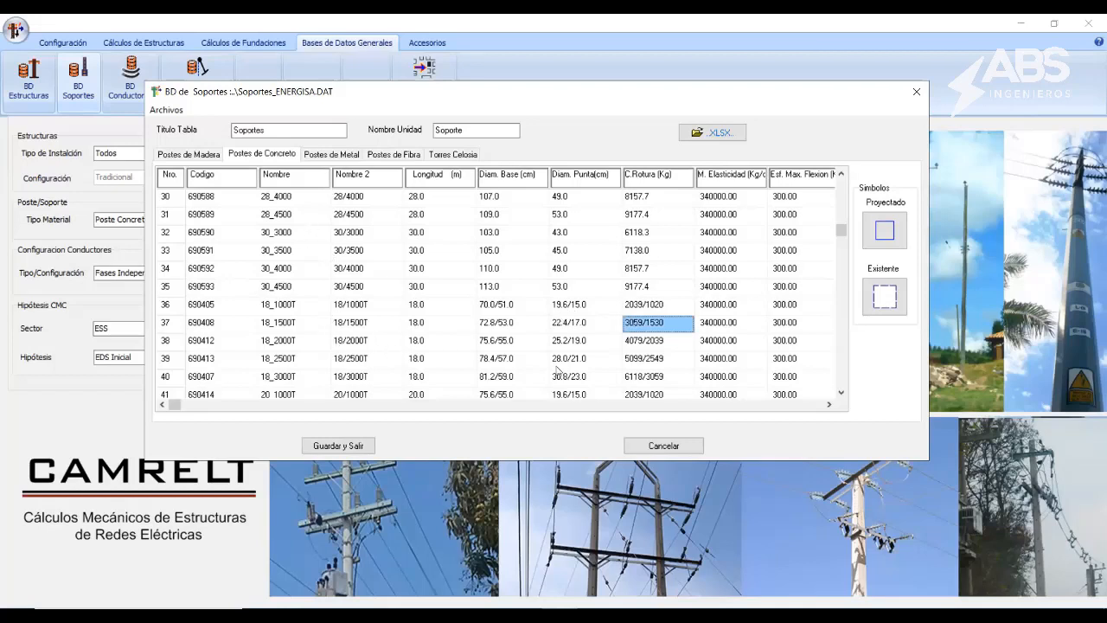
{"action": "left_click", "coordinate": [640, 323]}
{"action": "left_click", "coordinate": [644, 306]}
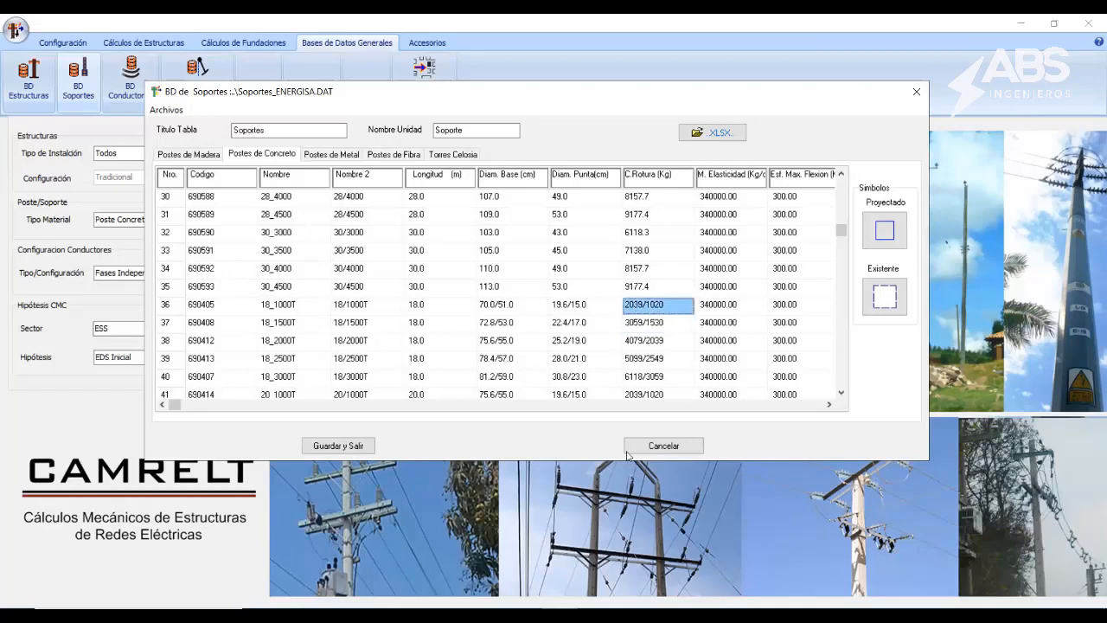
{"action": "left_click", "coordinate": [682, 445]}
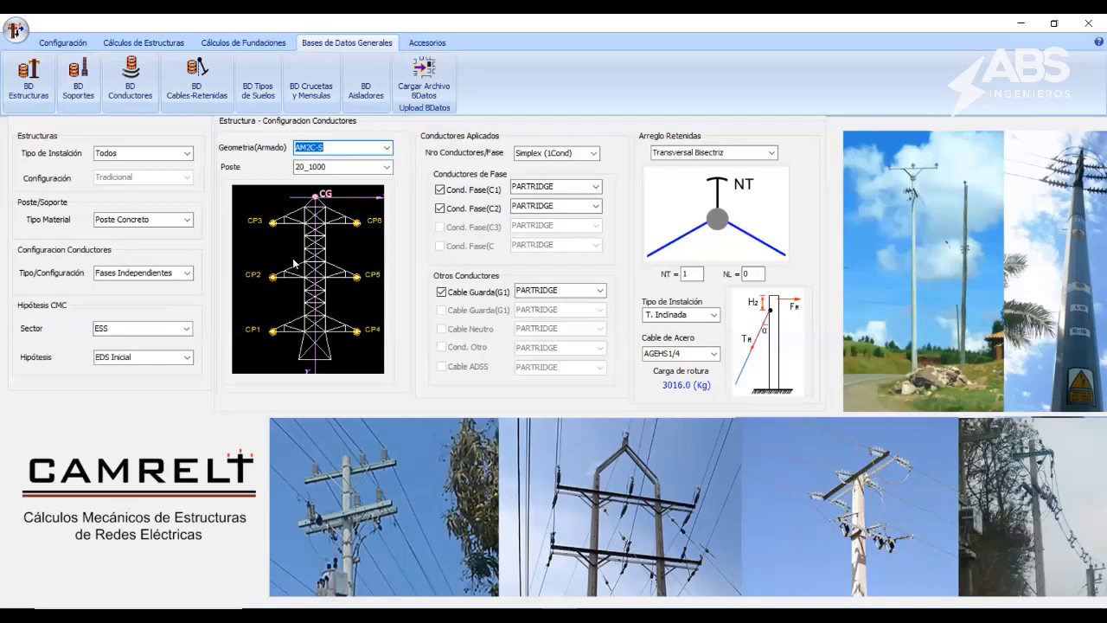
Step: Select structure geometry ATY1 and look through the other geometries available for the structure
{"action": "left_click", "coordinate": [387, 147]}
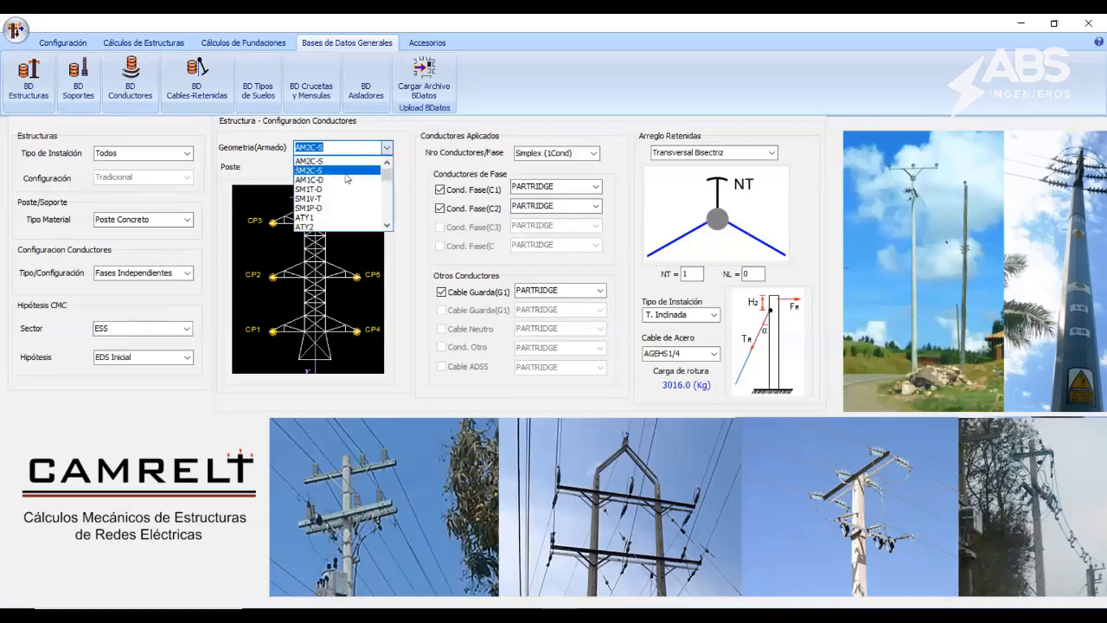
{"action": "left_click", "coordinate": [313, 217]}
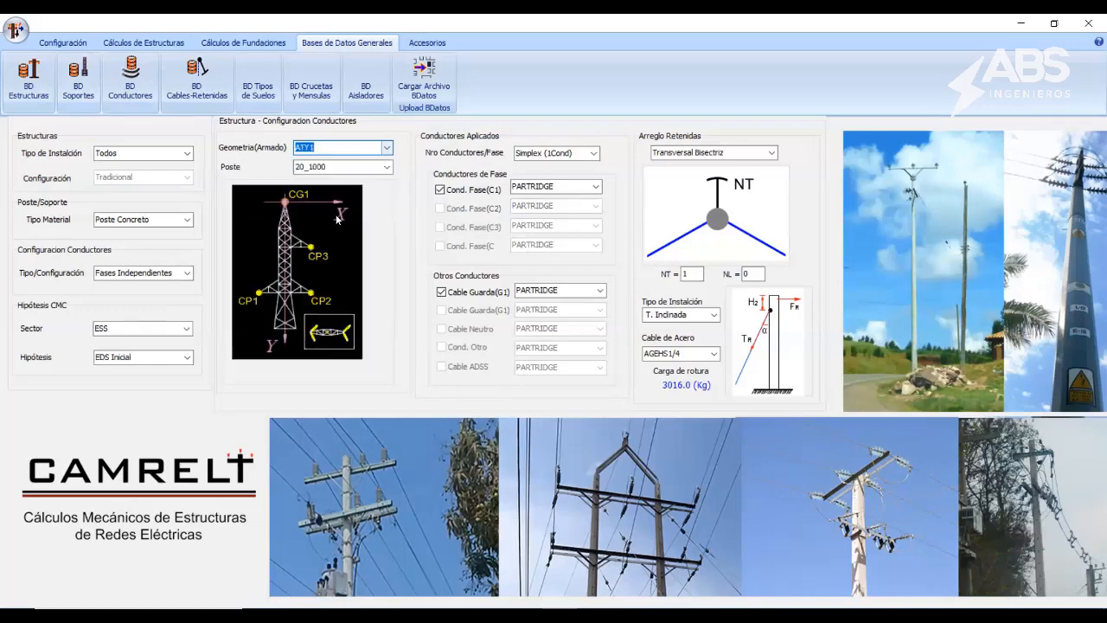
{"action": "left_click", "coordinate": [386, 147]}
{"action": "scroll", "coordinate": [382, 215], "scroll_direction": "down", "scroll_amount": 5}
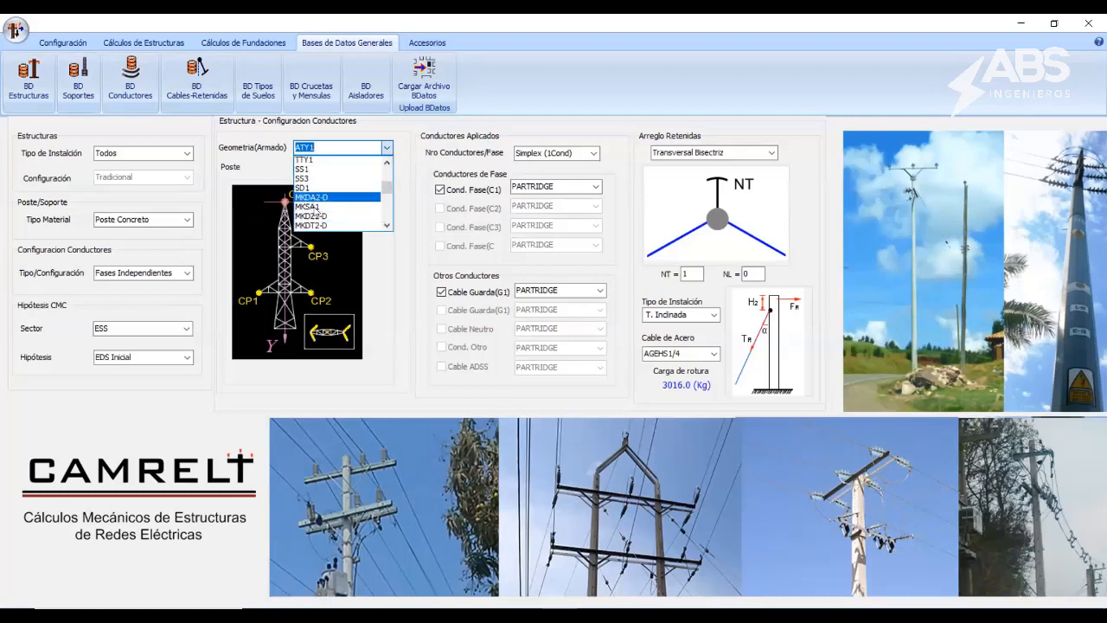
{"action": "scroll", "coordinate": [316, 201], "scroll_direction": "up", "scroll_amount": 2}
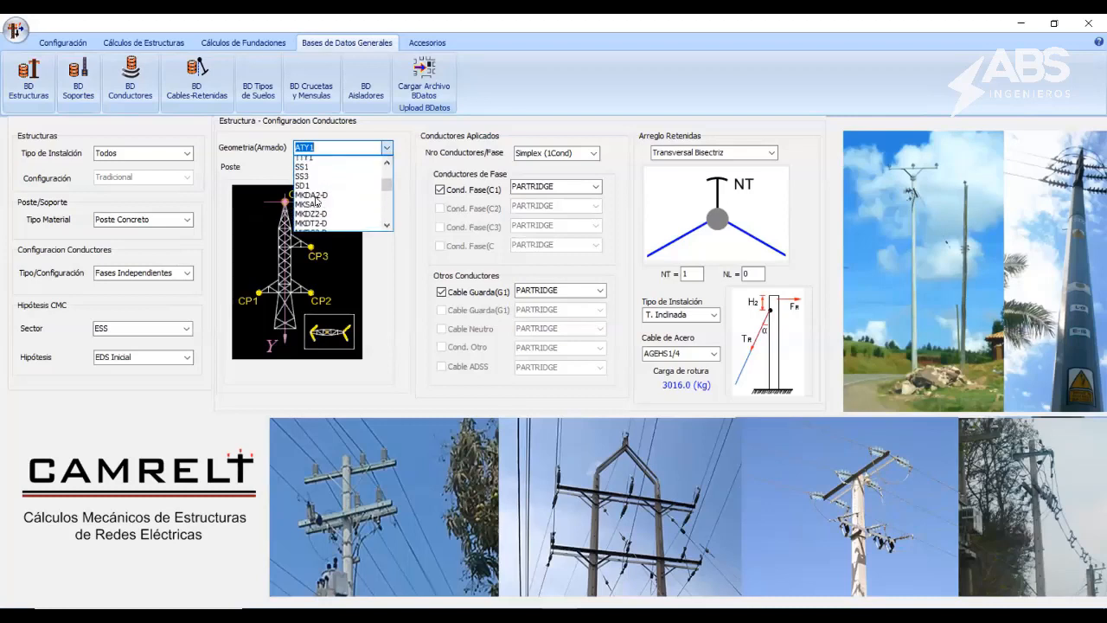
{"action": "scroll", "coordinate": [324, 197], "scroll_direction": "up", "scroll_amount": 3}
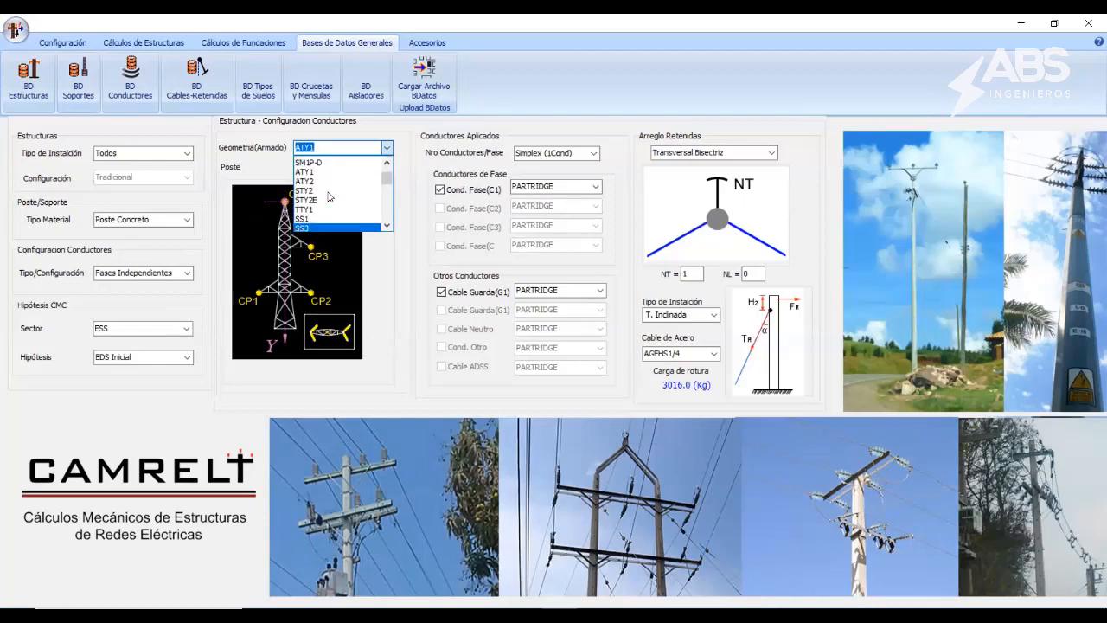
{"action": "left_click", "coordinate": [318, 193]}
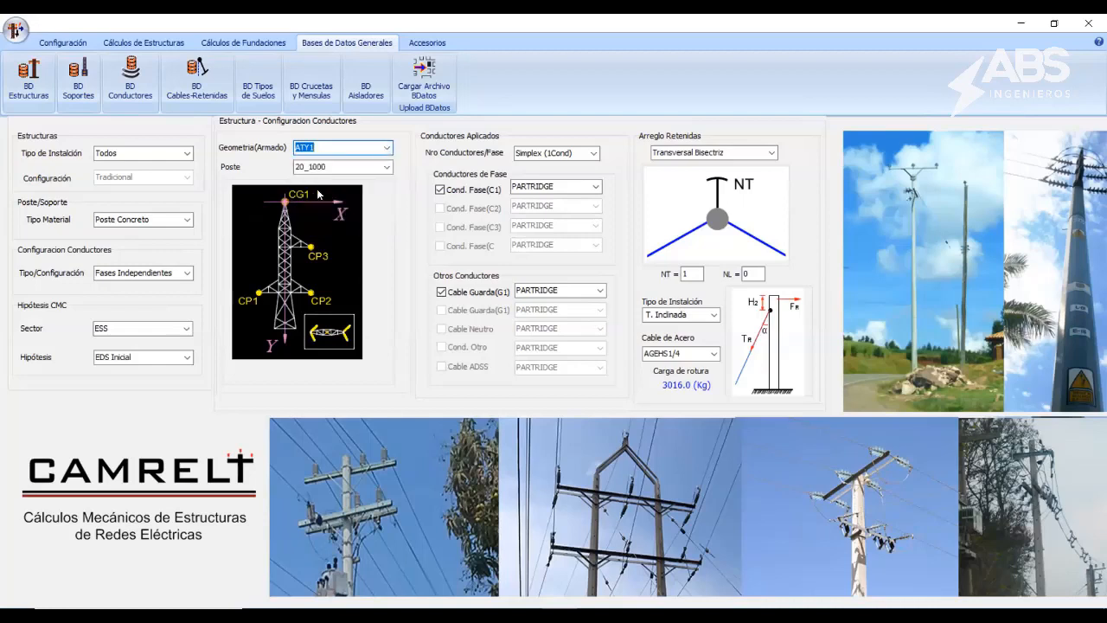
{"action": "left_click", "coordinate": [387, 147]}
{"action": "scroll", "coordinate": [337, 200], "scroll_direction": "up", "scroll_amount": 1}
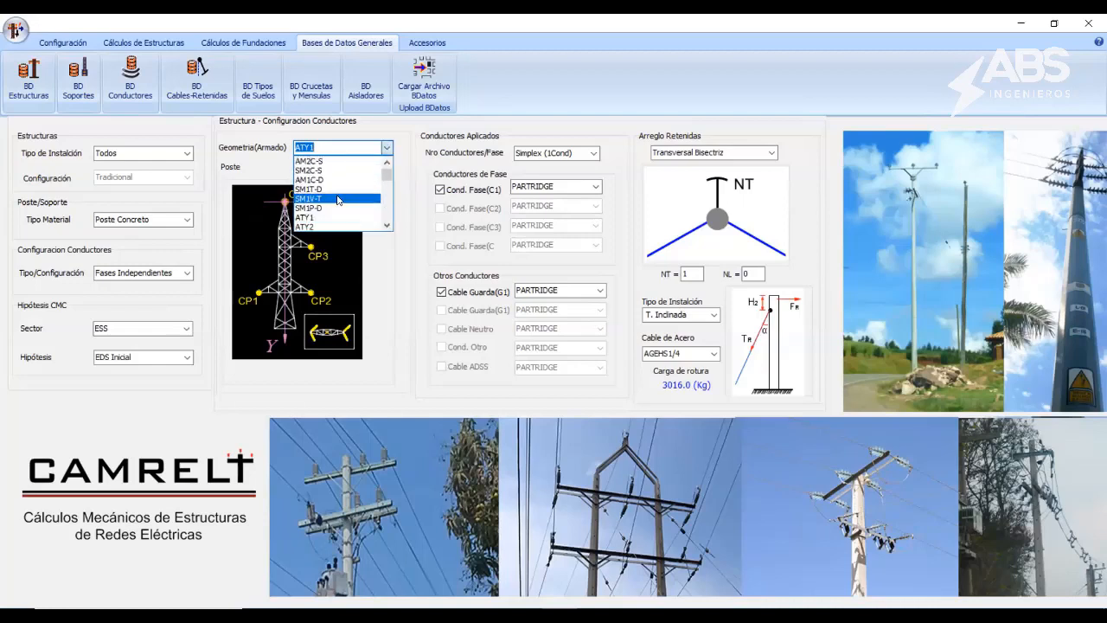
{"action": "left_click", "coordinate": [228, 170]}
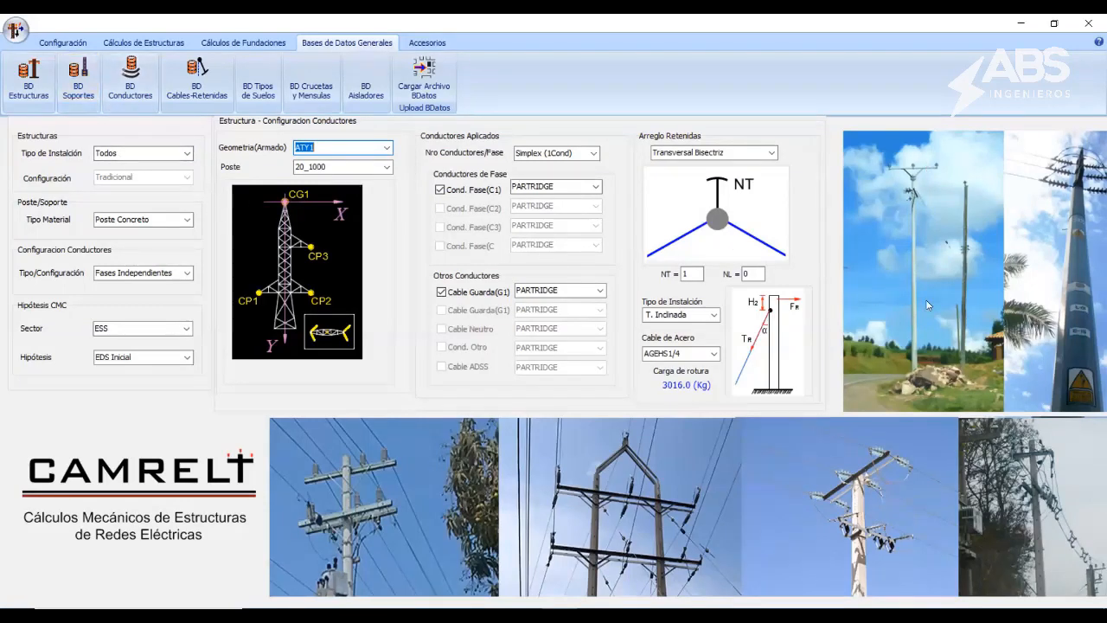
Step: Filter the structures to the Fases Independientes installation type with the 3F: Trifasico 1T configuration
{"action": "left_click", "coordinate": [63, 42]}
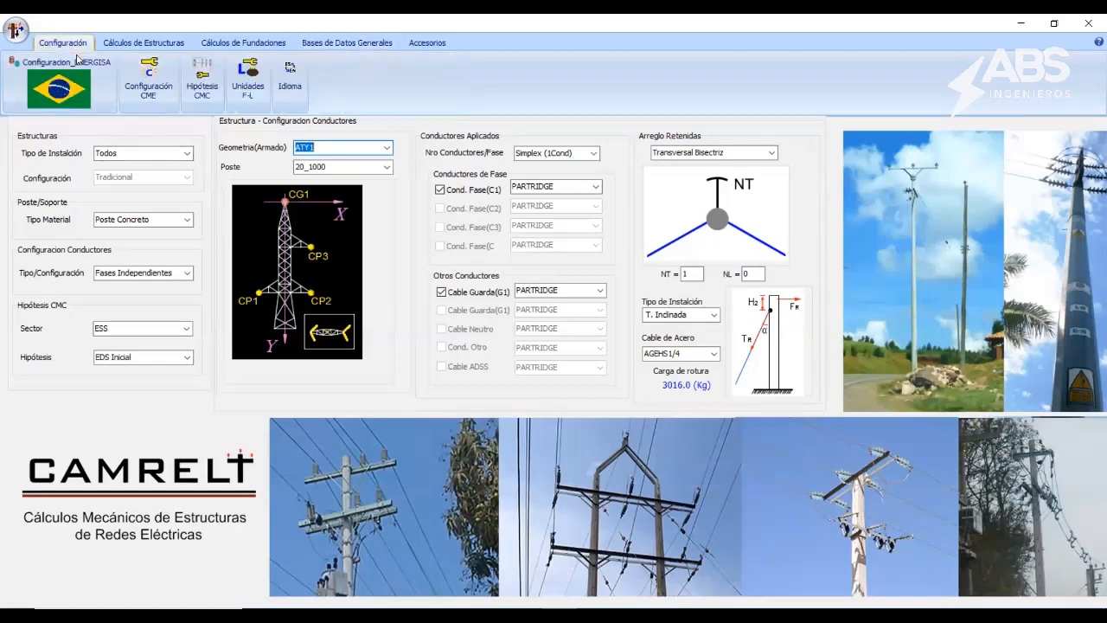
{"action": "left_click", "coordinate": [186, 153]}
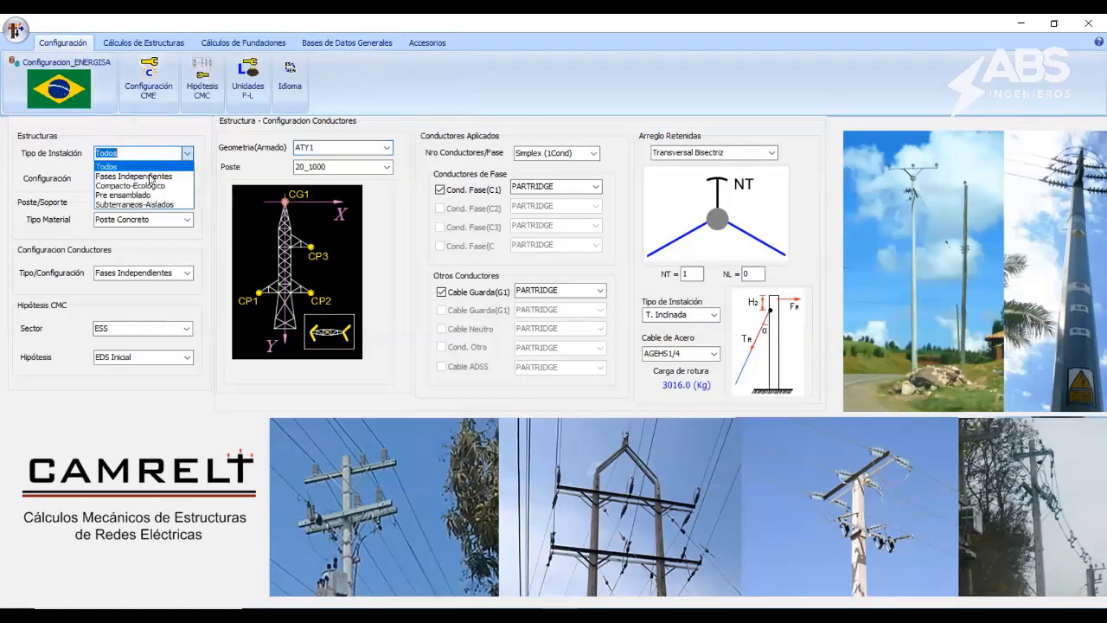
{"action": "left_click", "coordinate": [160, 167]}
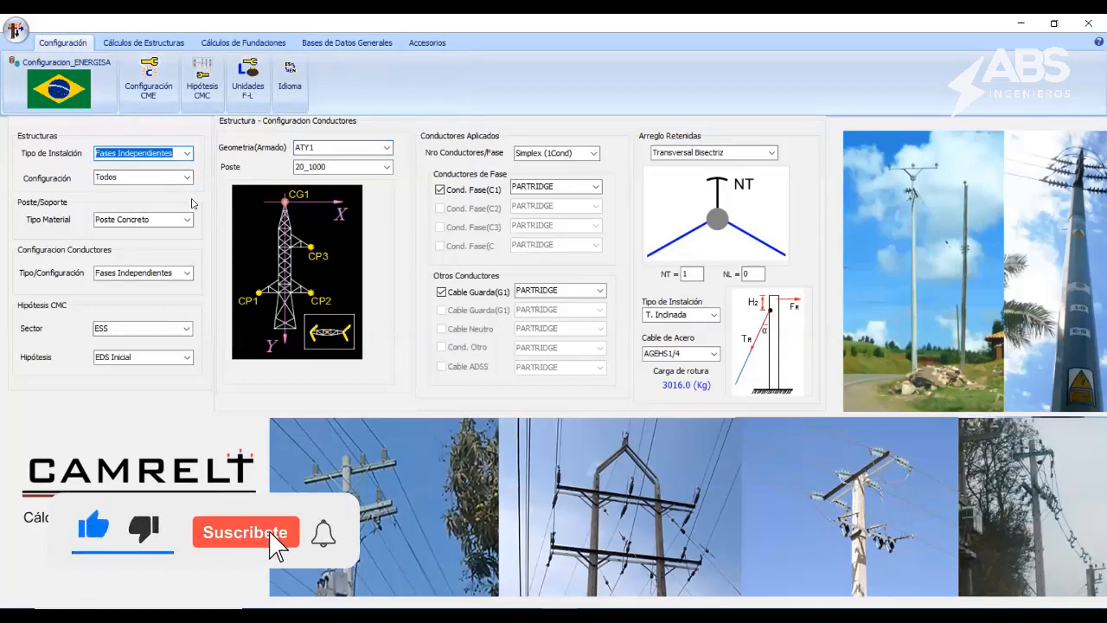
{"action": "left_click", "coordinate": [187, 177]}
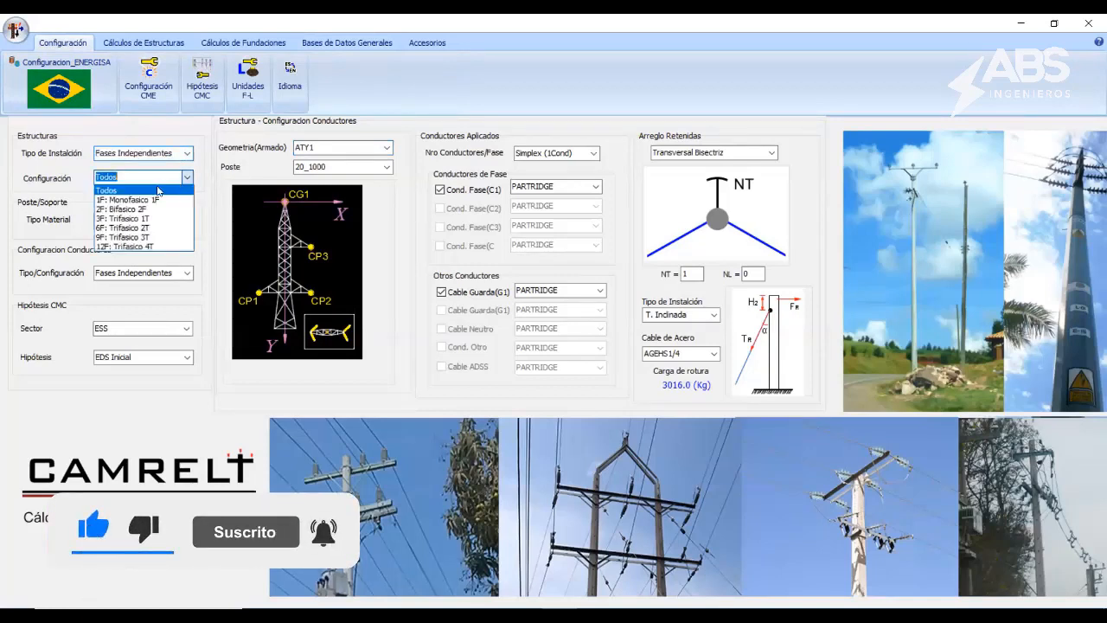
{"action": "left_click", "coordinate": [149, 216]}
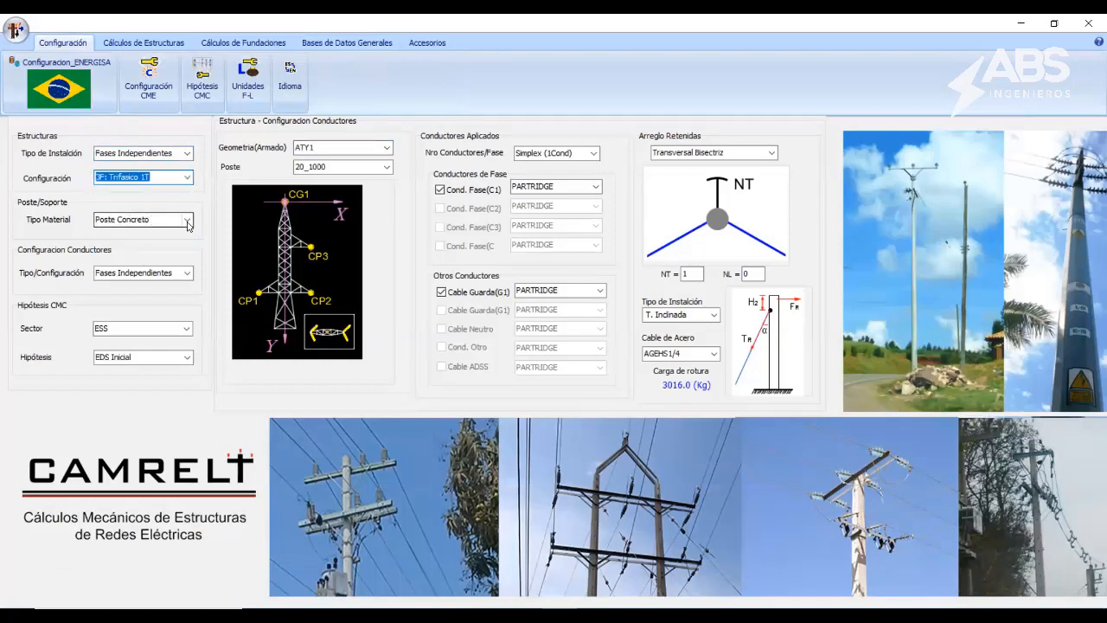
Step: Choose Poste Concreto as pole material, Fases Independientes for the conductors, and Máximo Viento as the CMC hypothesis
{"action": "left_click", "coordinate": [187, 219]}
{"action": "left_click", "coordinate": [173, 228]}
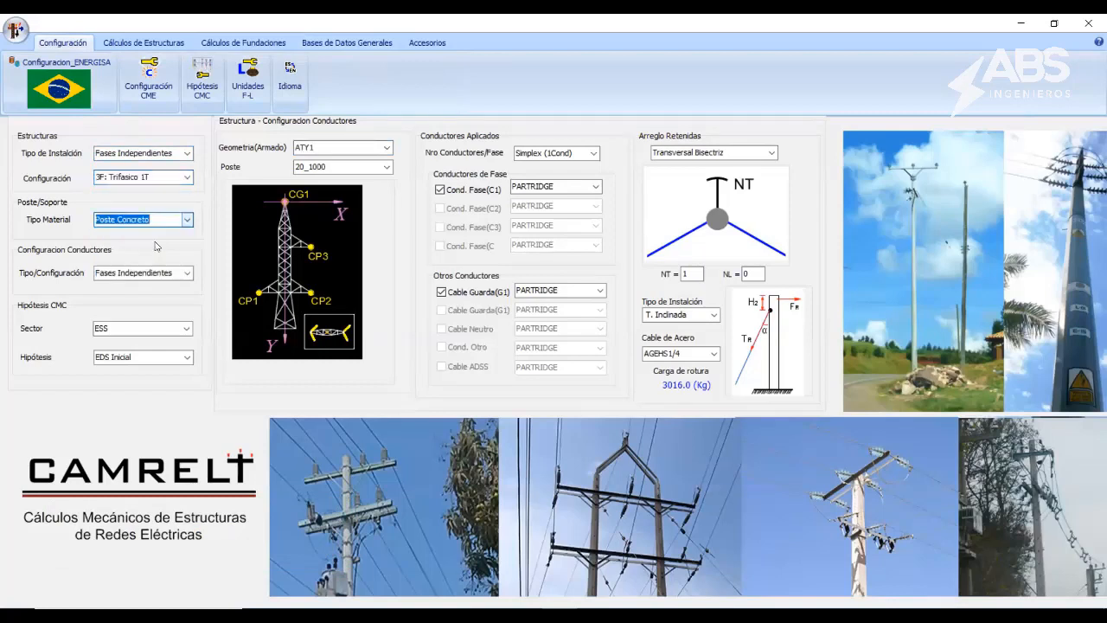
{"action": "left_click", "coordinate": [187, 273]}
{"action": "left_click", "coordinate": [149, 294]}
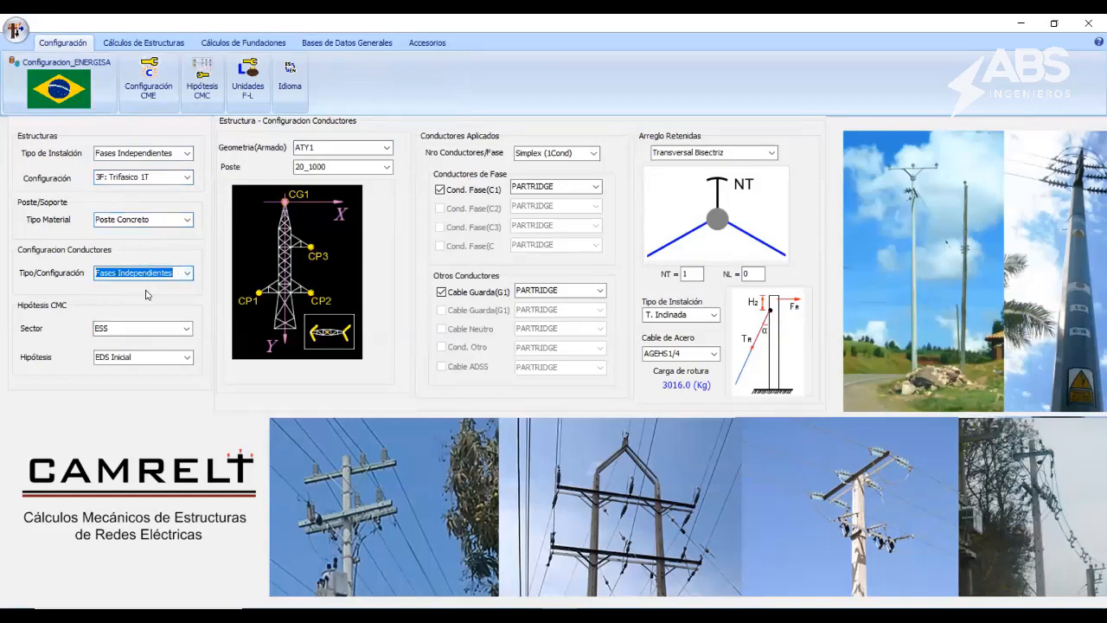
{"action": "left_click", "coordinate": [186, 356]}
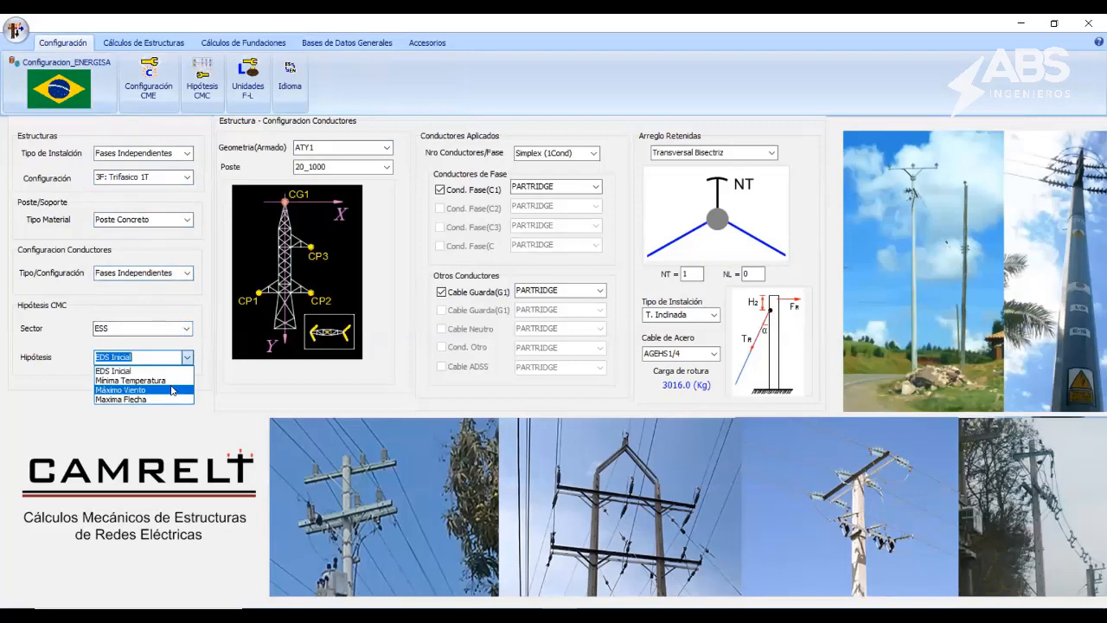
{"action": "left_click", "coordinate": [169, 392]}
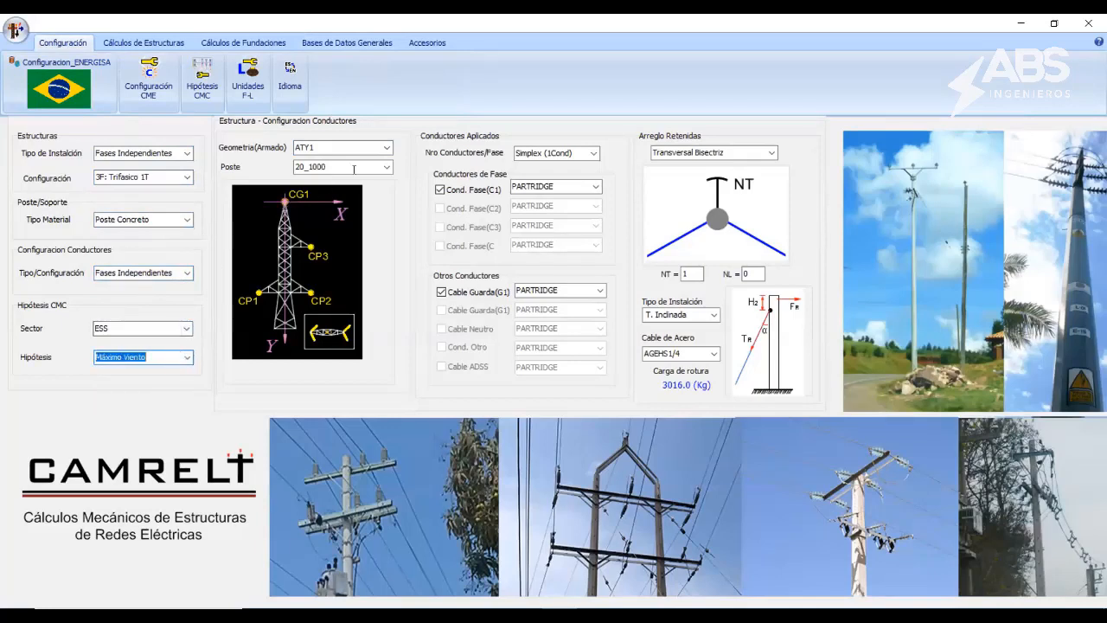
Step: Preview structure geometry Y-AP and set the geometry to Y-APR
{"action": "left_click", "coordinate": [381, 148]}
{"action": "scroll", "coordinate": [383, 166], "scroll_direction": "up", "scroll_amount": 2}
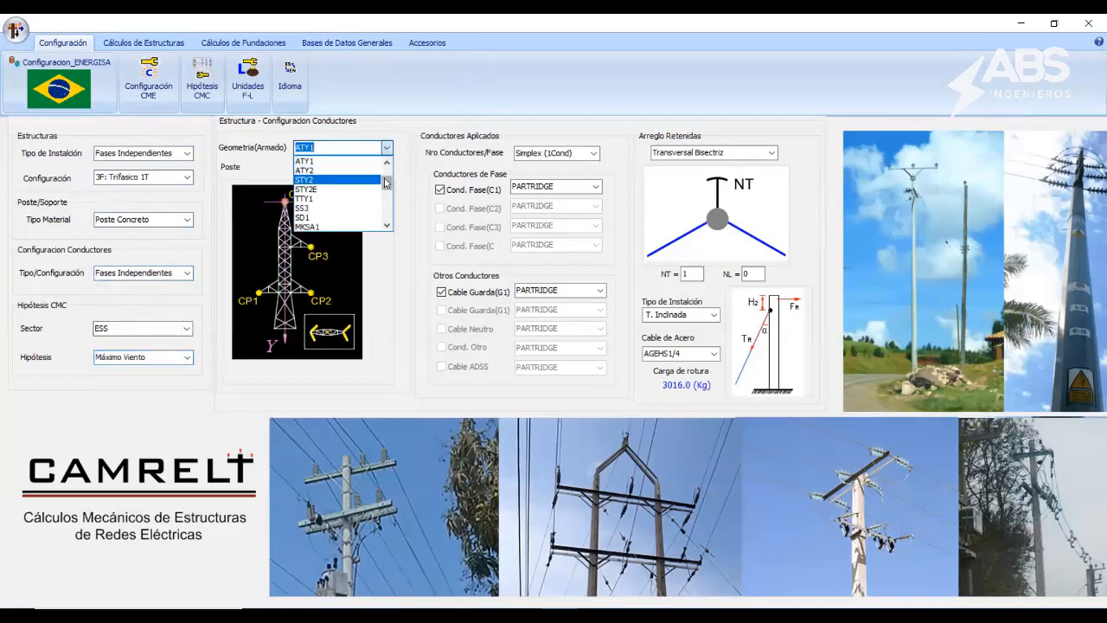
{"action": "left_click_drag", "start_coordinate": [386, 170], "coordinate": [386, 183]}
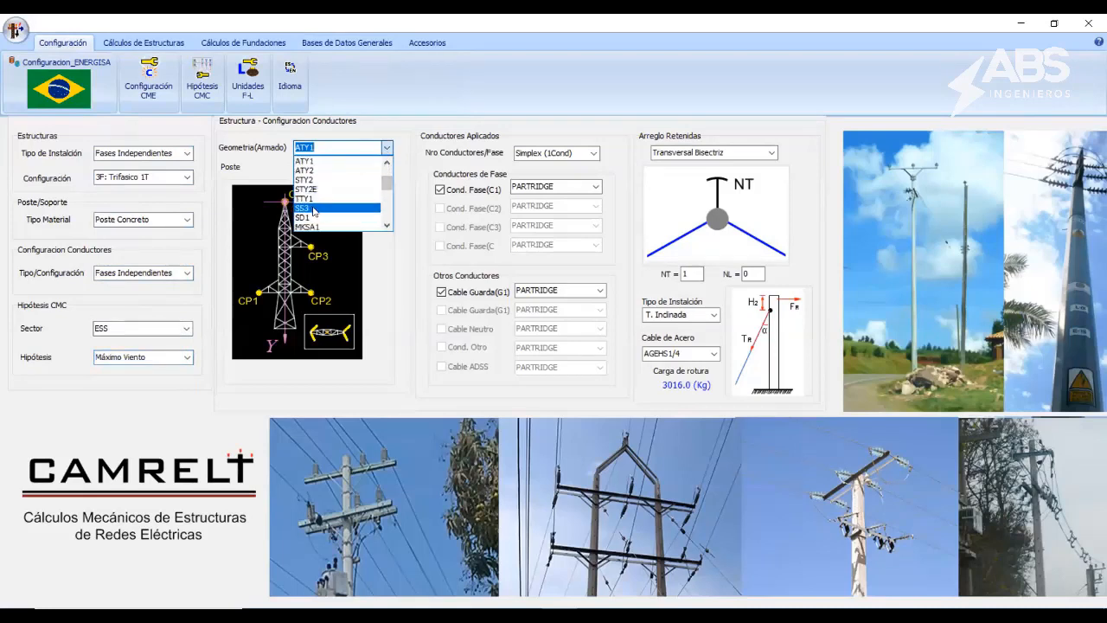
{"action": "scroll", "coordinate": [316, 216], "scroll_direction": "down", "scroll_amount": 1}
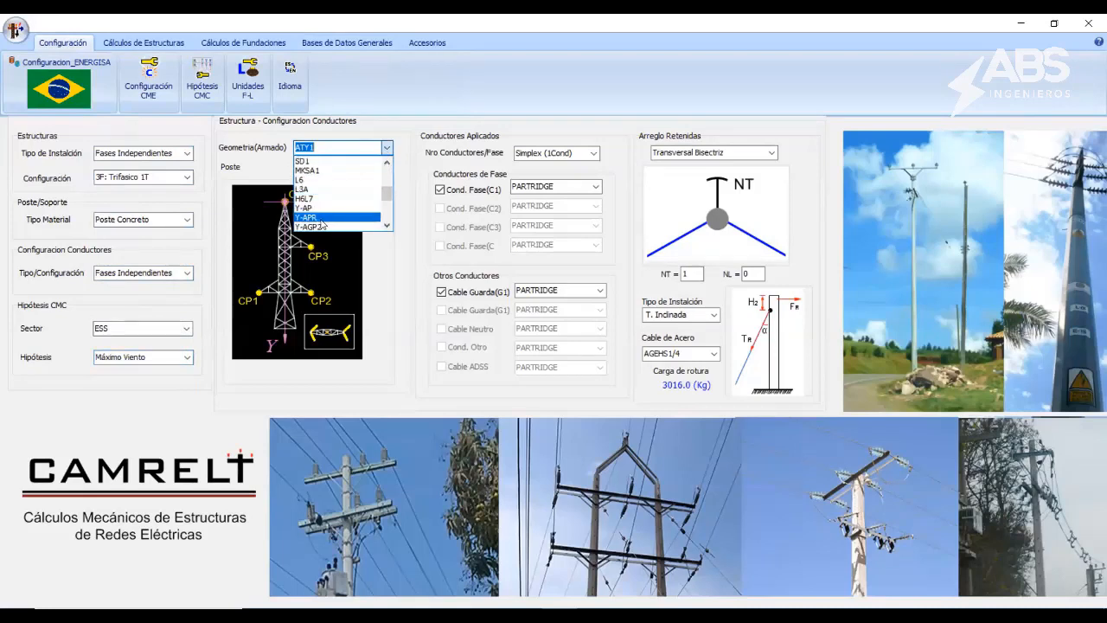
{"action": "left_click", "coordinate": [322, 217]}
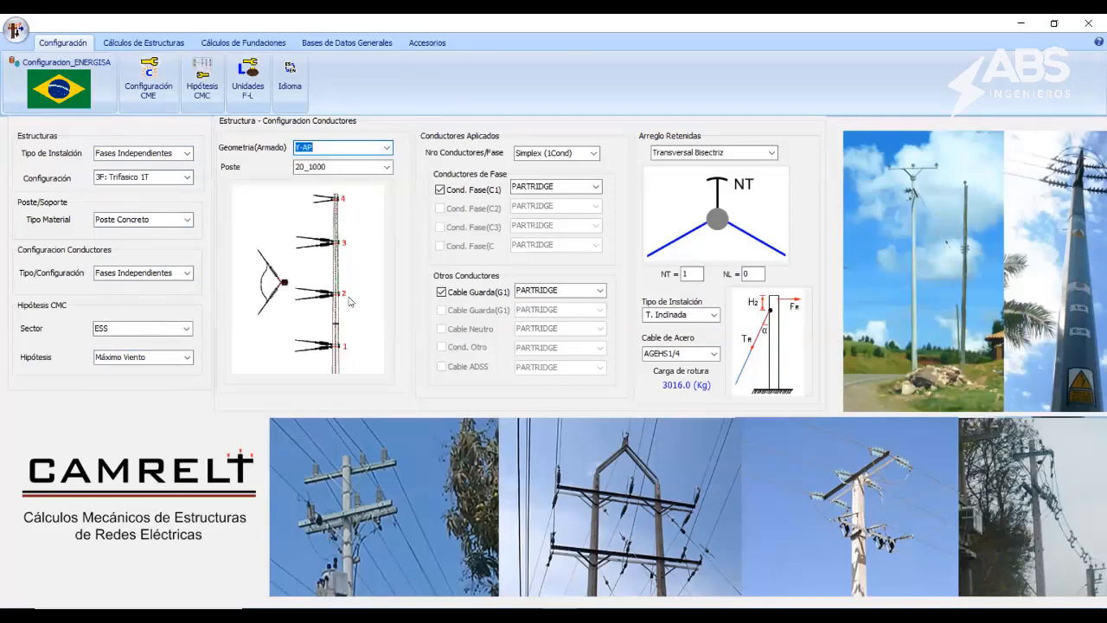
{"action": "left_click", "coordinate": [386, 149]}
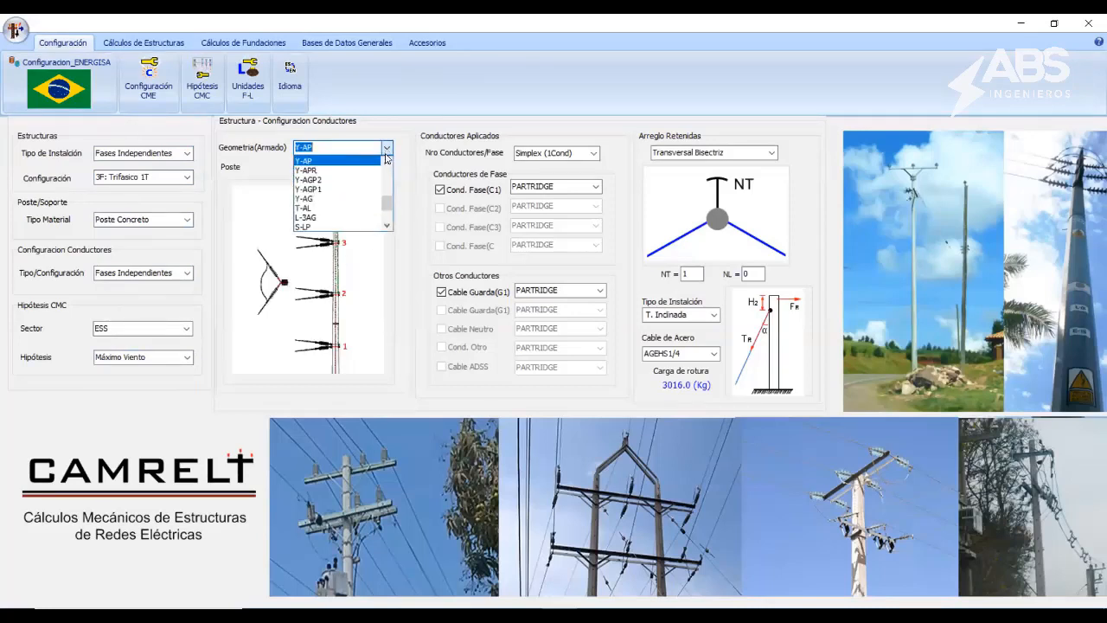
{"action": "left_click", "coordinate": [341, 170]}
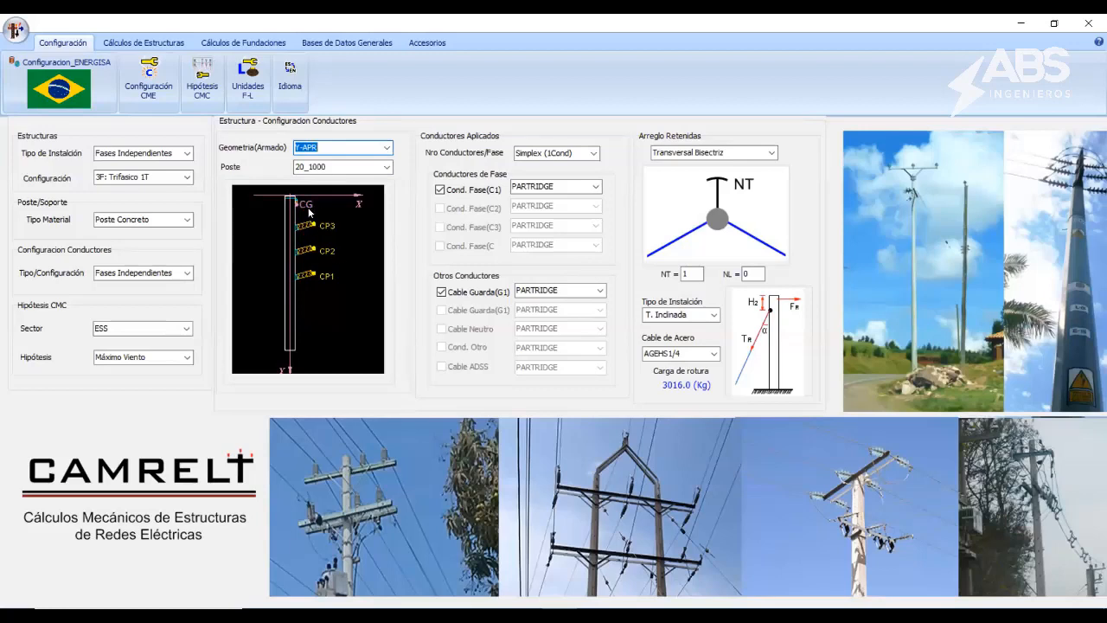
Step: Look up the cross-section of the PARTRIDGE conductor in the conductors database and close it without saving
{"action": "left_click", "coordinate": [595, 186]}
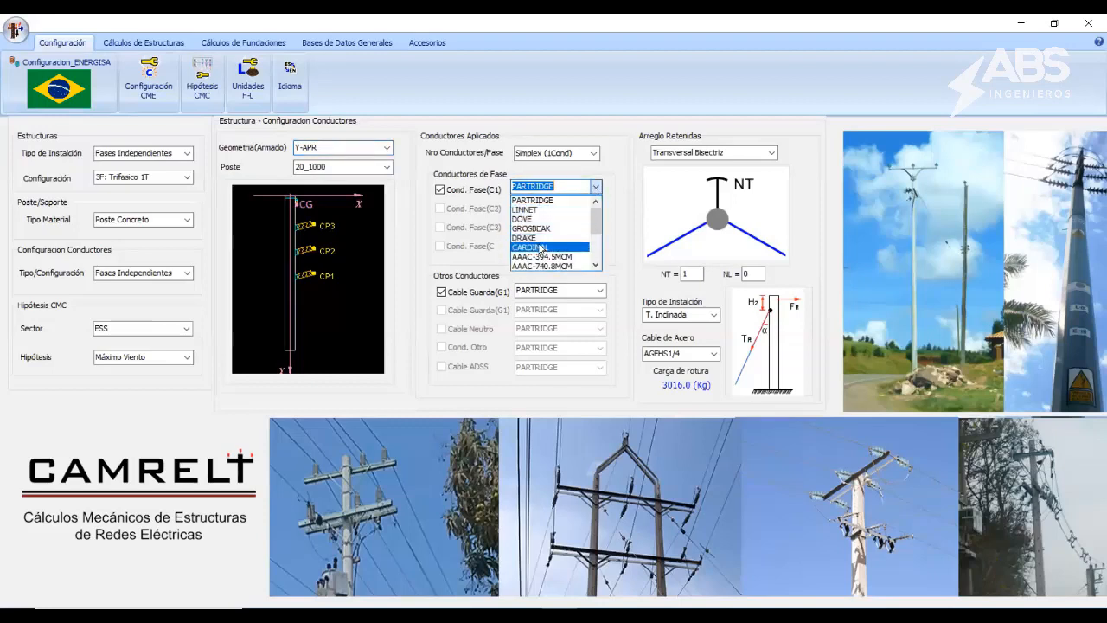
{"action": "left_click", "coordinate": [326, 49]}
{"action": "left_click", "coordinate": [347, 42]}
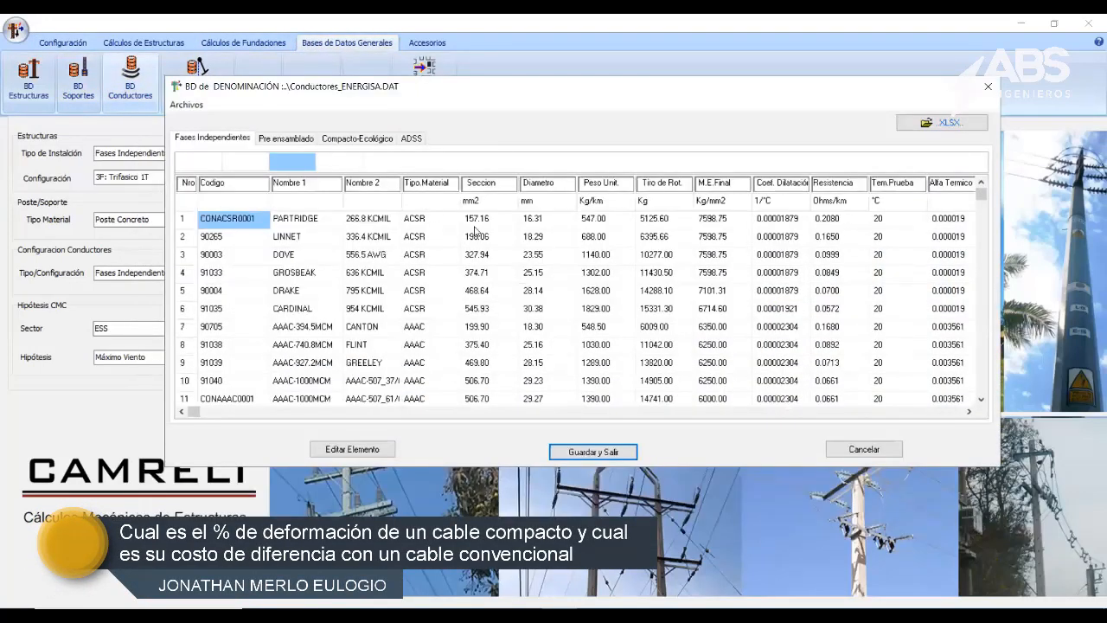
{"action": "left_click", "coordinate": [477, 221]}
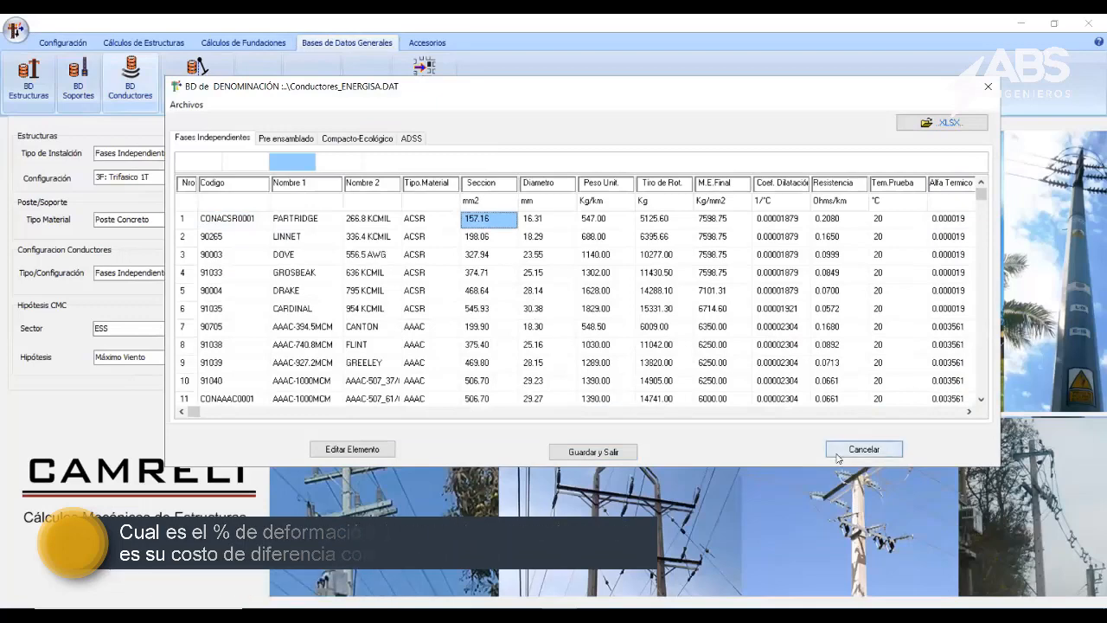
{"action": "left_click", "coordinate": [863, 450]}
Step: Keep PARTRIDGE as phase conductor C1 and set the first guard cable to OPGW-24
{"action": "left_click", "coordinate": [553, 186]}
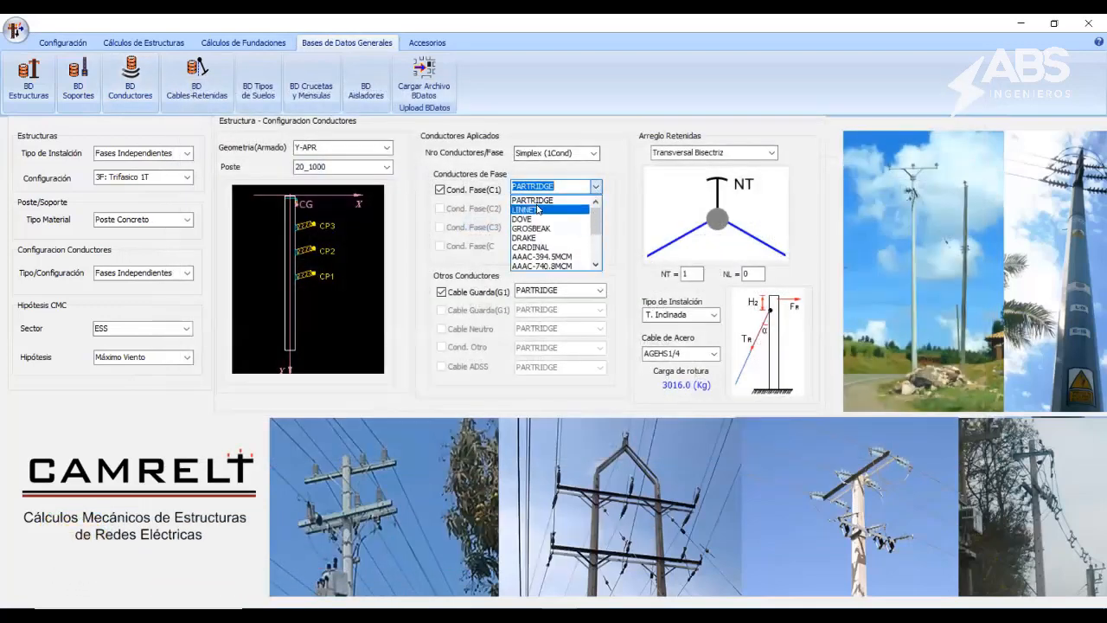
{"action": "left_click", "coordinate": [600, 290]}
{"action": "left_click", "coordinate": [599, 290]}
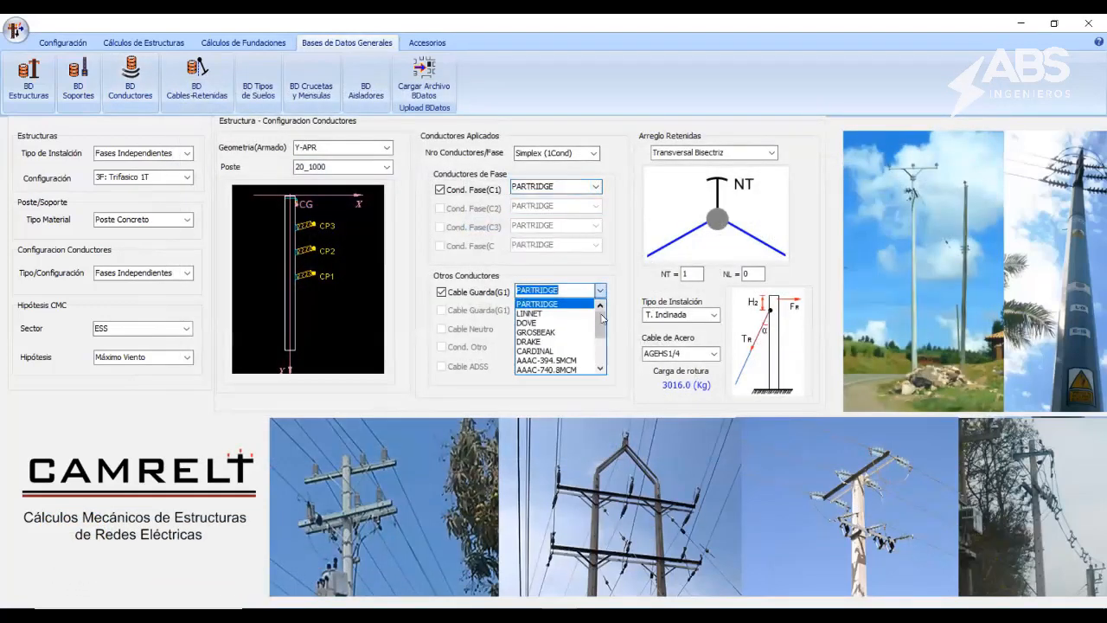
{"action": "left_click_drag", "start_coordinate": [603, 319], "coordinate": [601, 341]}
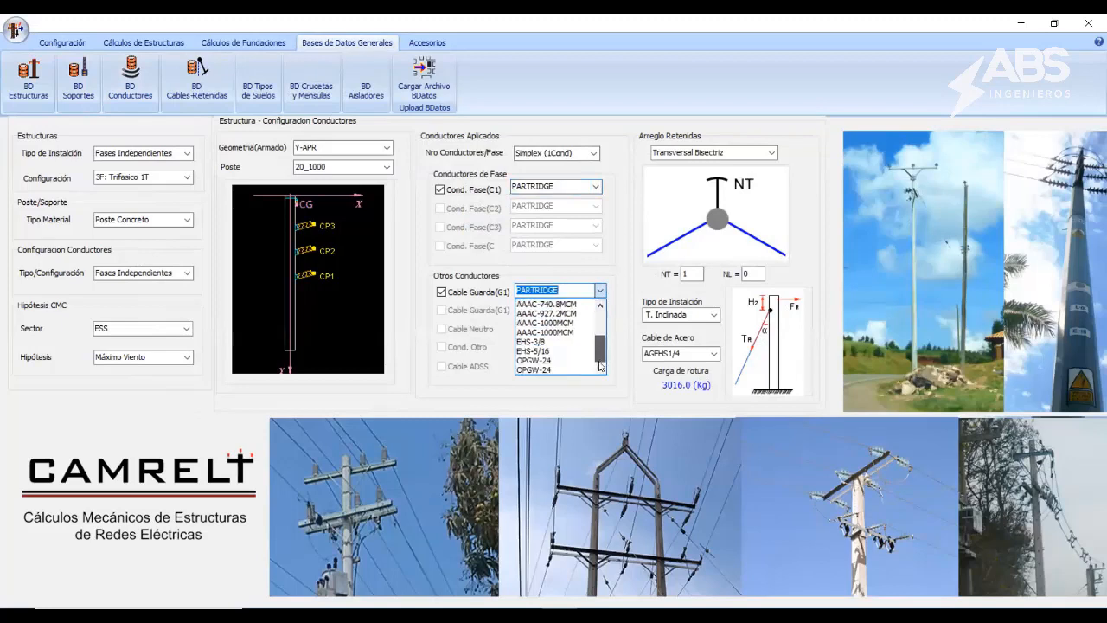
{"action": "left_click", "coordinate": [548, 369]}
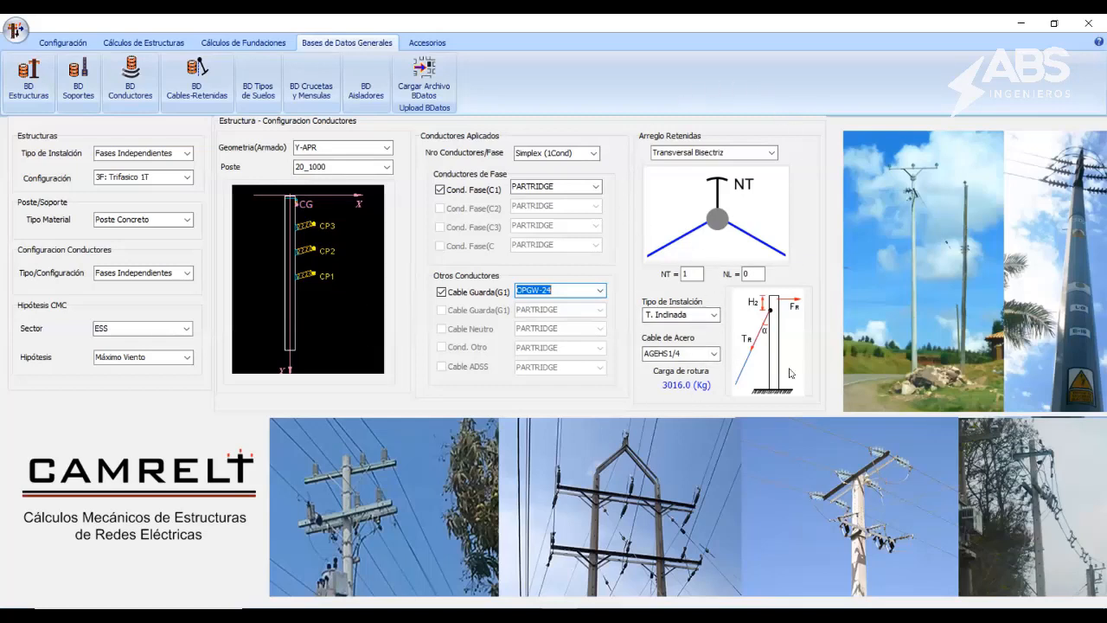
Step: Set the guy's steel cable to AGEHS5/16 and its installation type to T. Inclinada
{"action": "left_click", "coordinate": [714, 356]}
{"action": "left_click", "coordinate": [698, 377]}
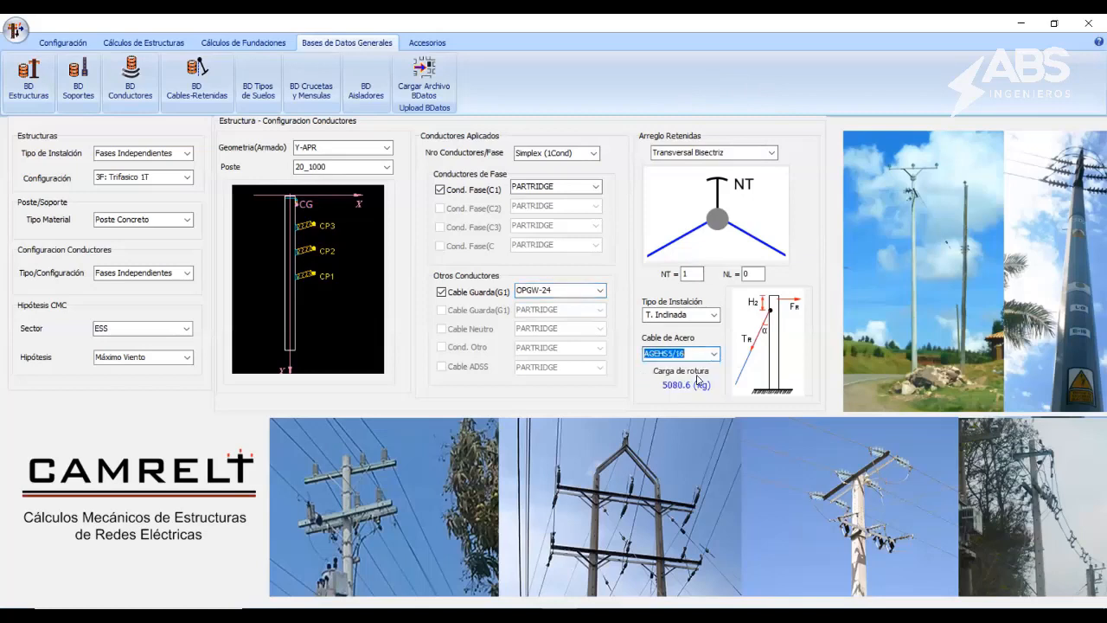
{"action": "left_click", "coordinate": [713, 316]}
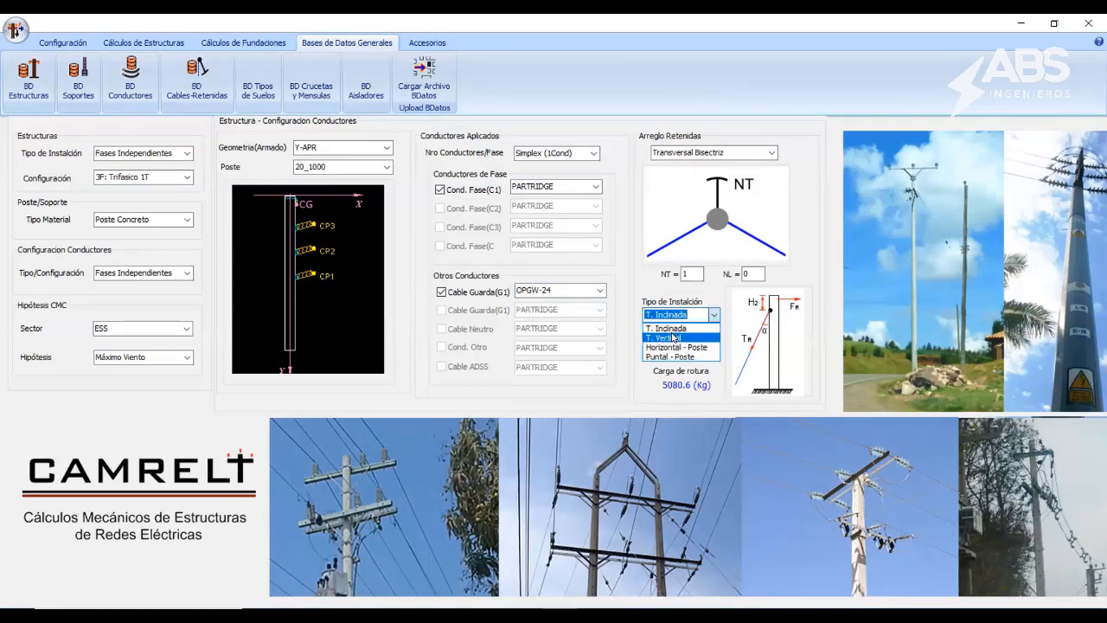
{"action": "left_click", "coordinate": [667, 330]}
Step: Preview the T. Vertical guy installation and switch back to T. Inclinada
{"action": "left_click", "coordinate": [711, 316]}
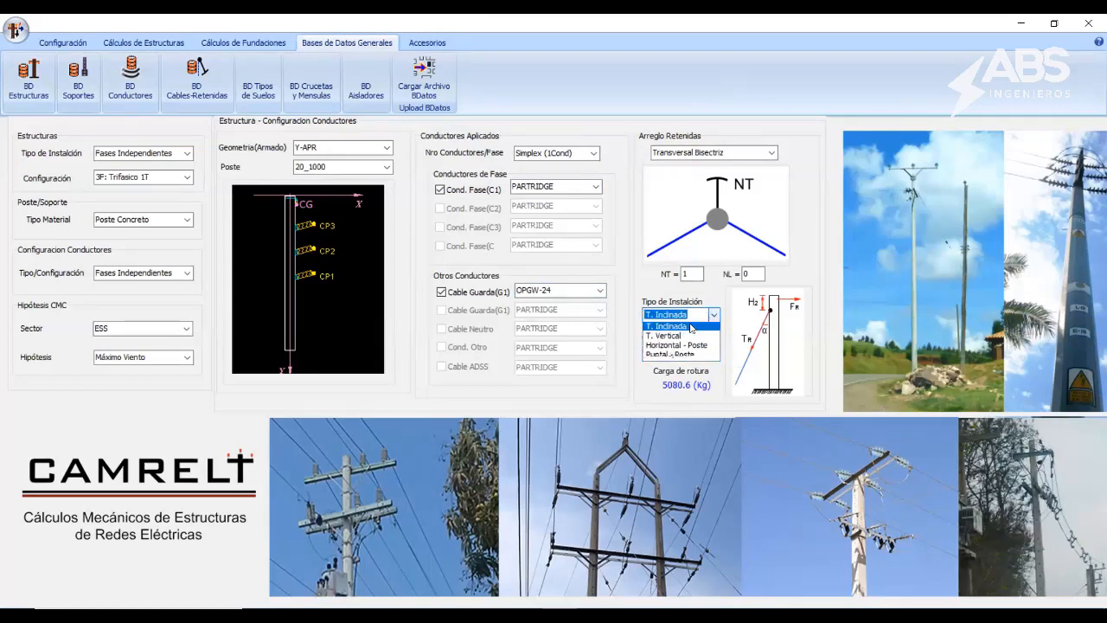
{"action": "left_click", "coordinate": [678, 338]}
{"action": "left_click", "coordinate": [716, 316]}
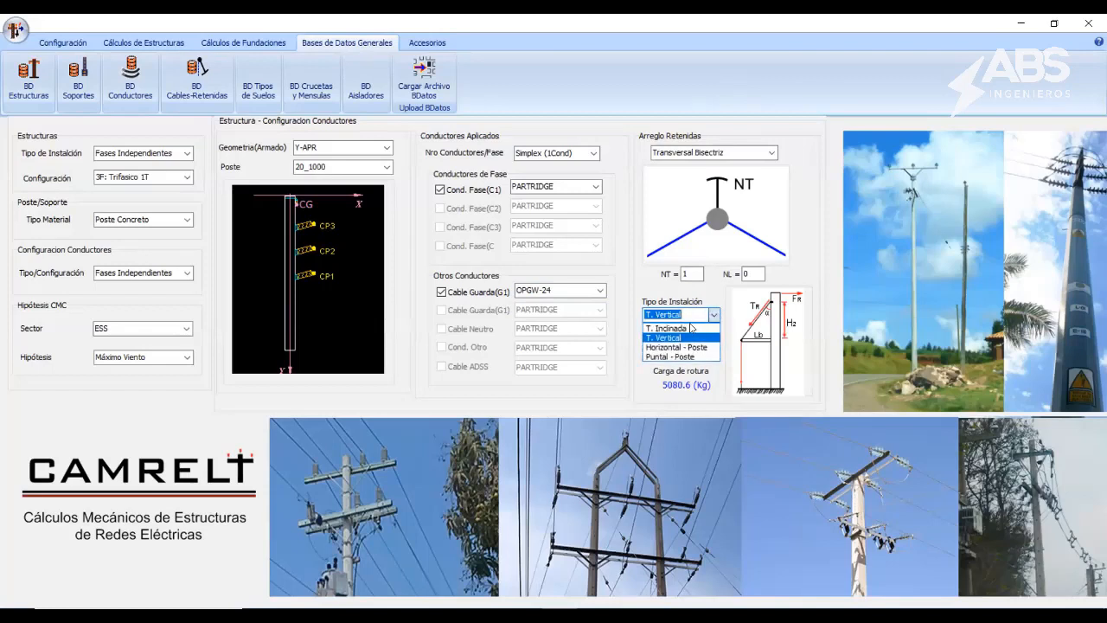
{"action": "left_click", "coordinate": [672, 330]}
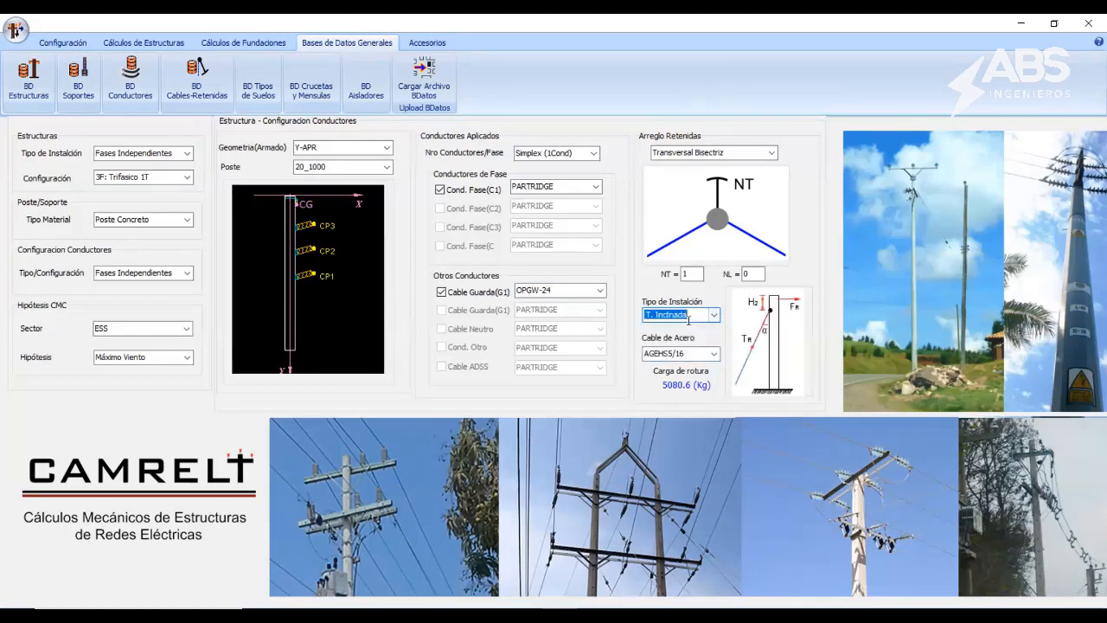
Step: Preview the Transversal Bisectriz, Longitudinal Anclaje and Longitudinal Terminal guy arrangements
{"action": "left_click", "coordinate": [769, 152]}
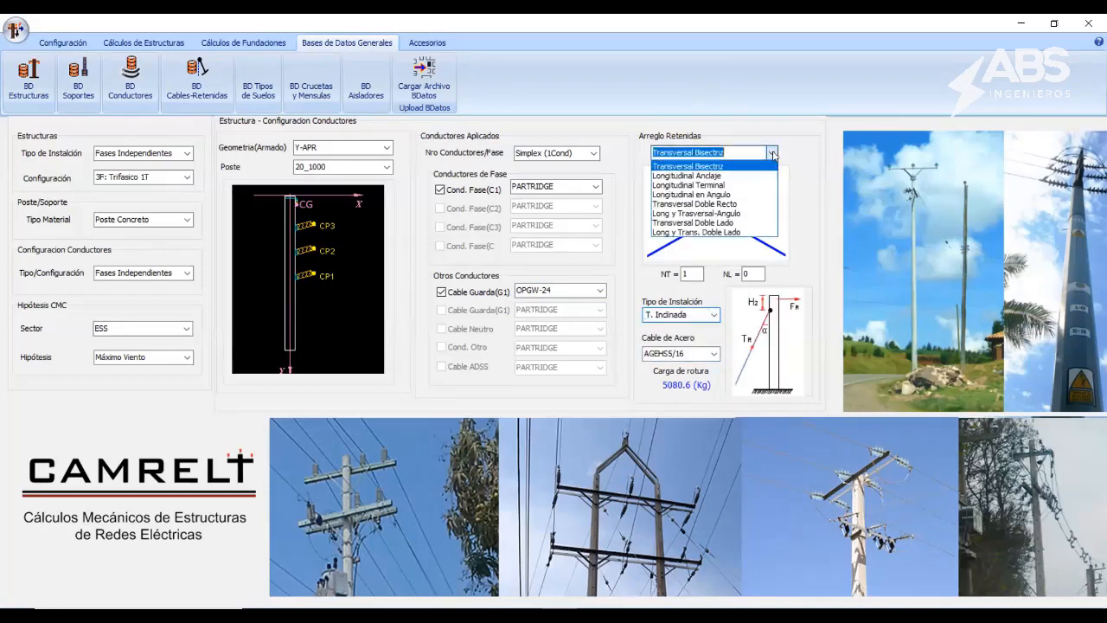
{"action": "left_click", "coordinate": [691, 166]}
{"action": "left_click", "coordinate": [771, 152]}
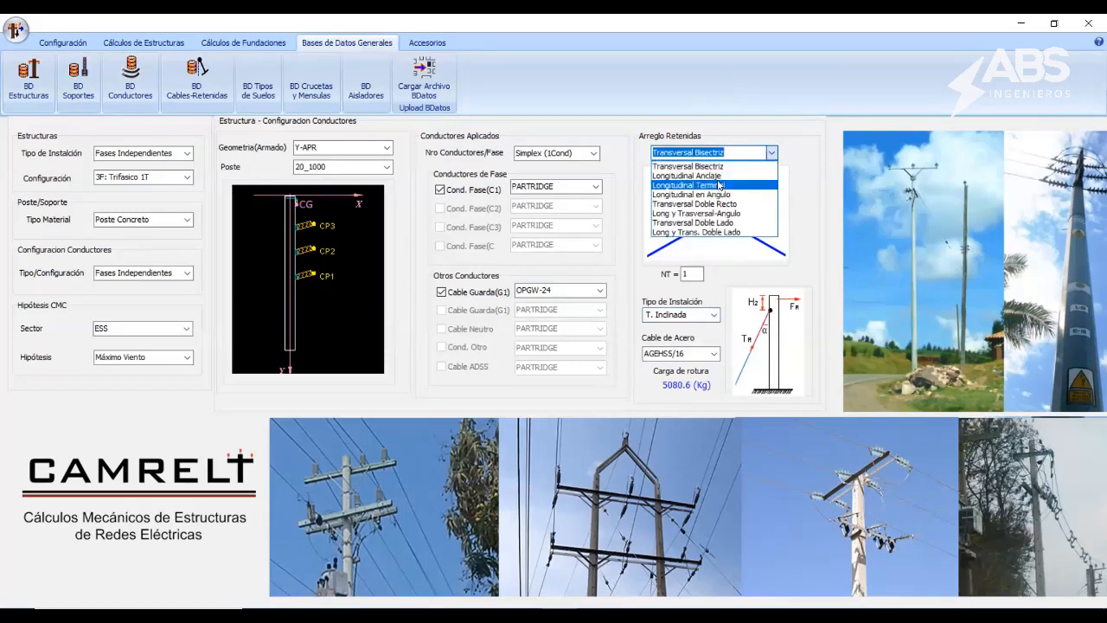
{"action": "left_click", "coordinate": [735, 175]}
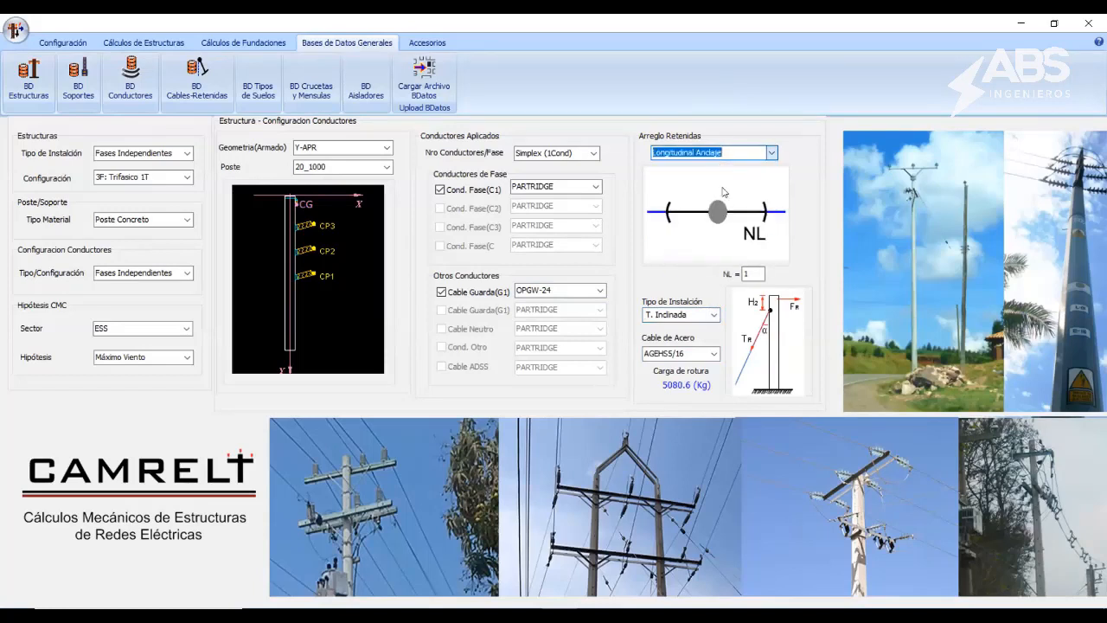
{"action": "left_click", "coordinate": [770, 152]}
{"action": "left_click", "coordinate": [721, 188]}
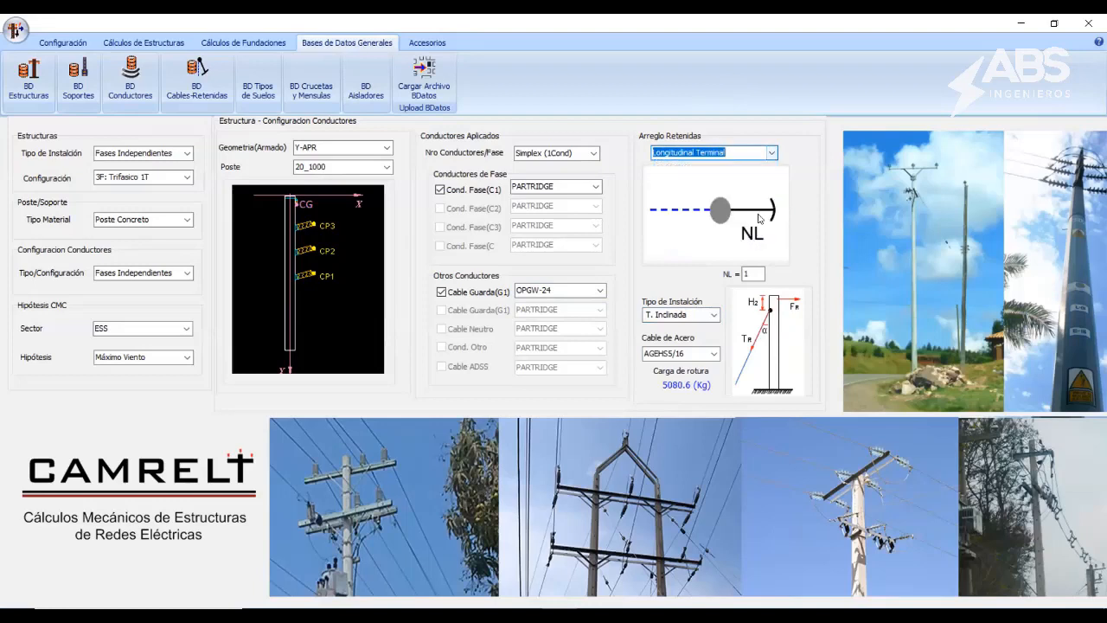
Step: Set the guy arrangement to Transversal Bisectriz with zero transverse guys (NT = 0)
{"action": "left_click", "coordinate": [772, 153]}
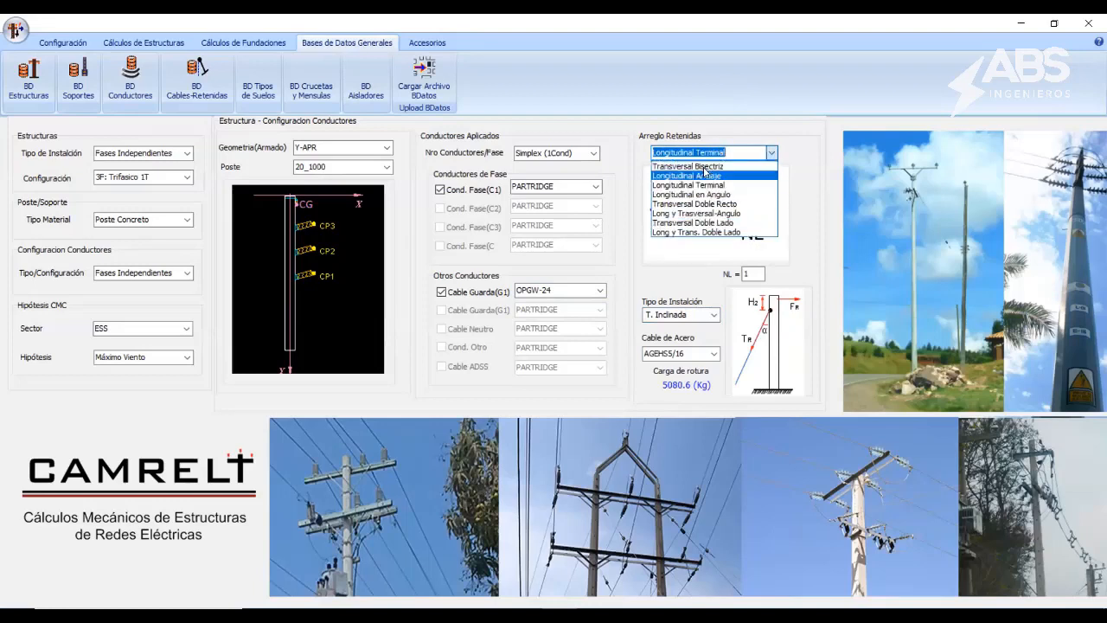
{"action": "left_click", "coordinate": [718, 163]}
{"action": "double_click", "coordinate": [693, 275]}
{"action": "type", "text": "0"}
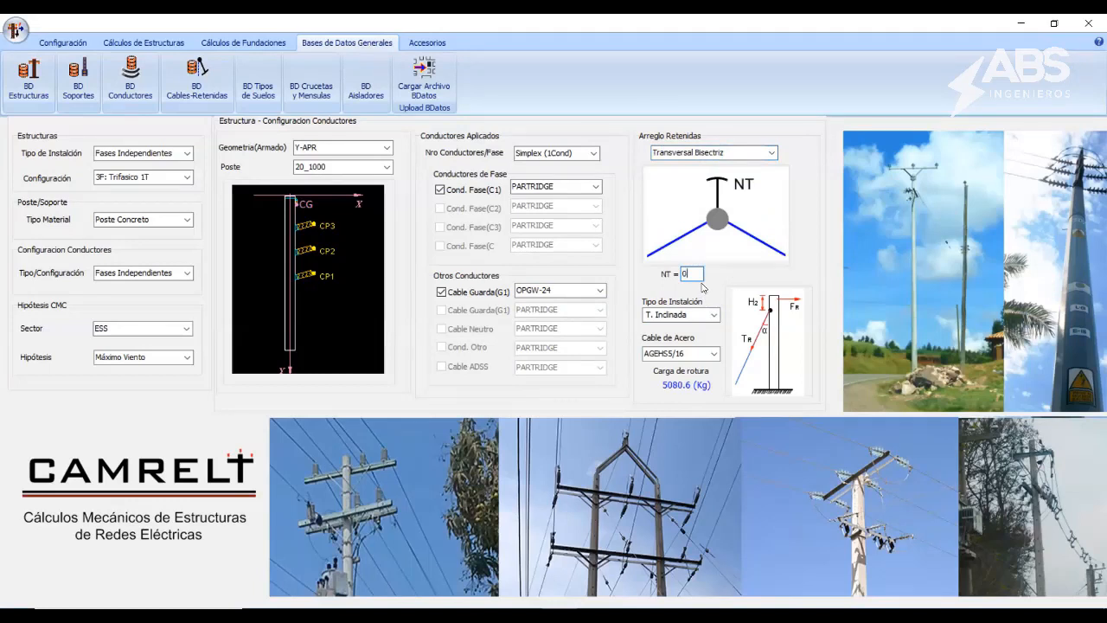
Step: Change the structure's pole to 18_1000T
{"action": "left_click", "coordinate": [386, 167]}
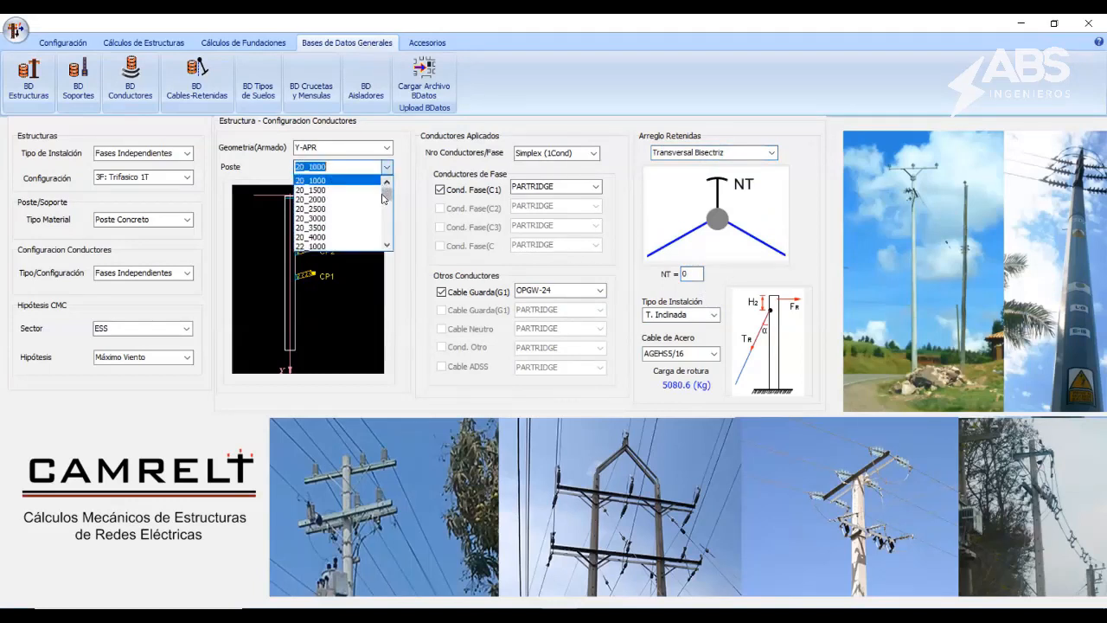
{"action": "left_click_drag", "start_coordinate": [388, 192], "coordinate": [388, 207]}
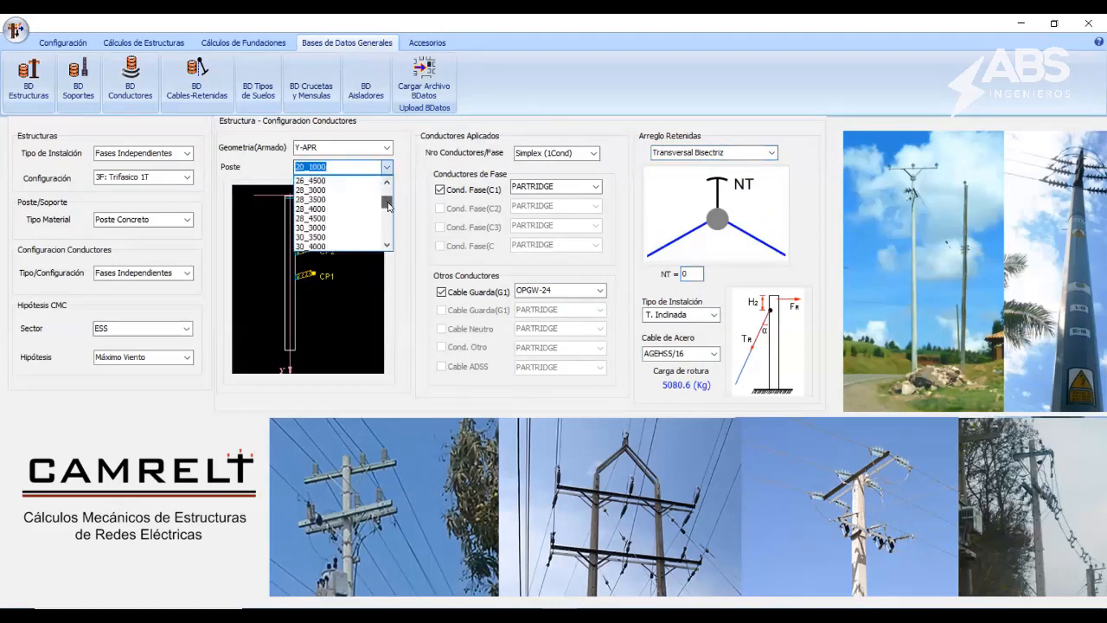
{"action": "scroll", "coordinate": [325, 222], "scroll_direction": "down", "scroll_amount": 2}
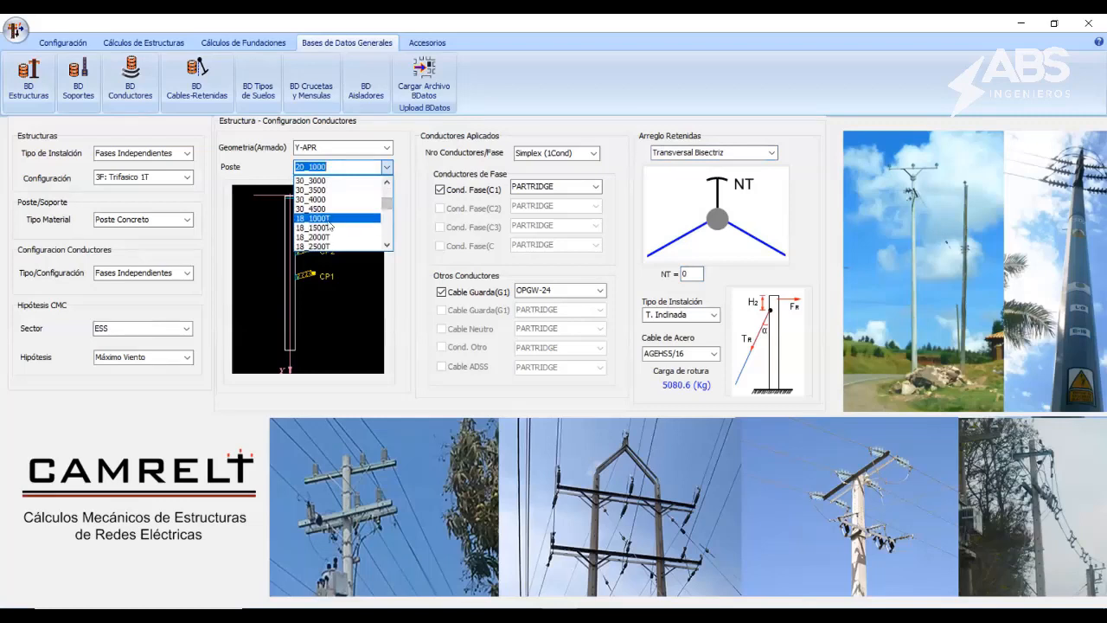
{"action": "left_click", "coordinate": [327, 221]}
{"action": "left_click", "coordinate": [328, 166]}
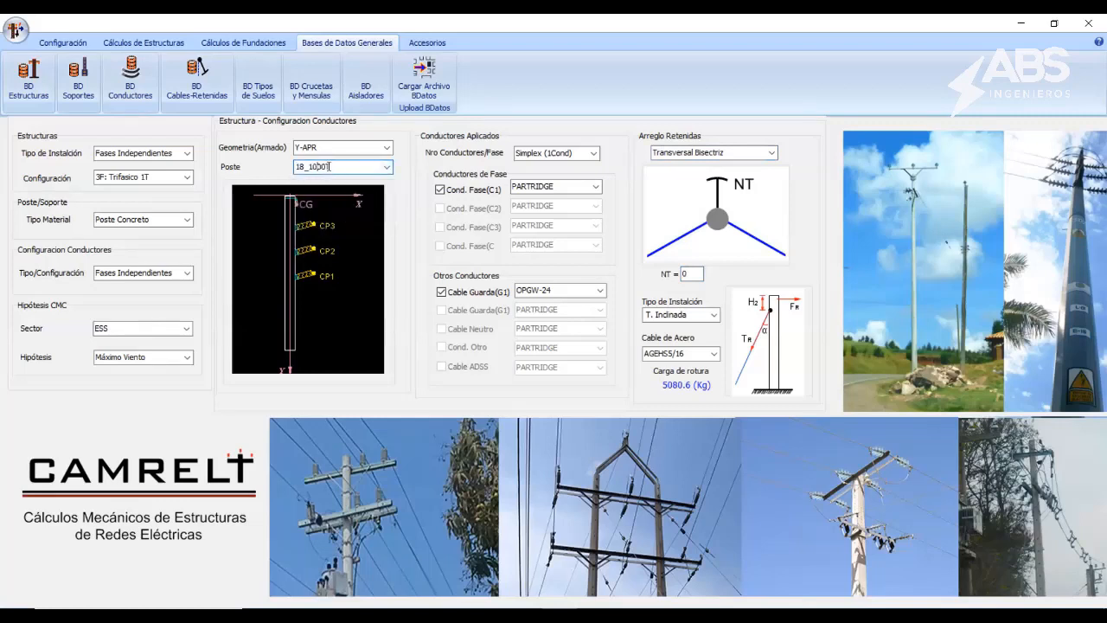
{"action": "double_click", "coordinate": [324, 166]}
{"action": "left_click", "coordinate": [326, 166]}
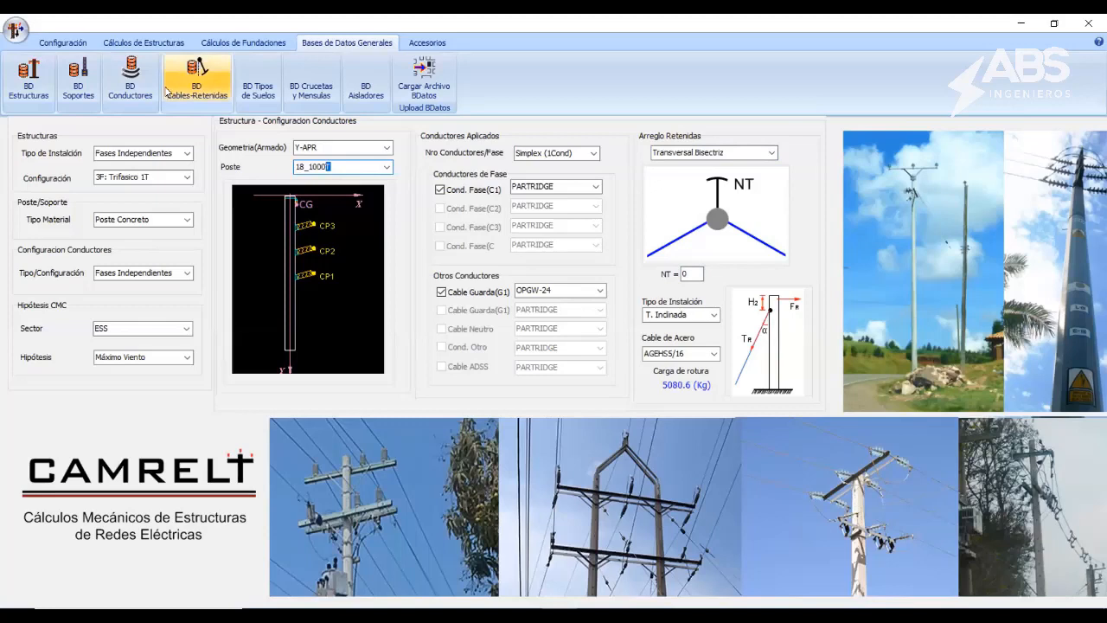
Step: Review the support safety factors and the concrete pole deflection limit in the general CME configuration
{"action": "left_click", "coordinate": [134, 45]}
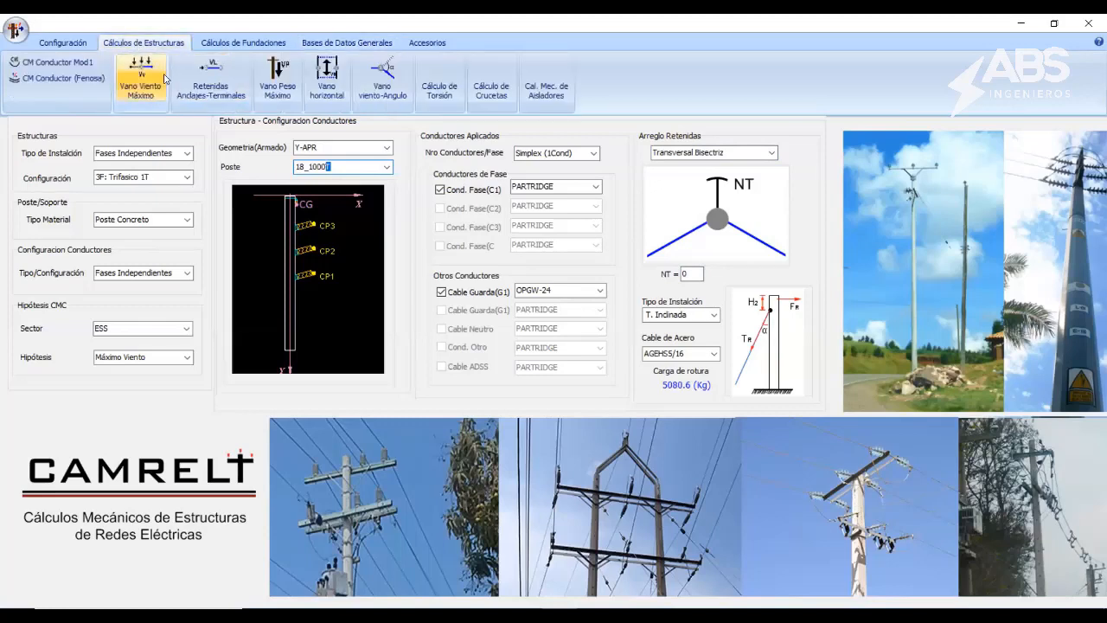
{"action": "left_click", "coordinate": [88, 46]}
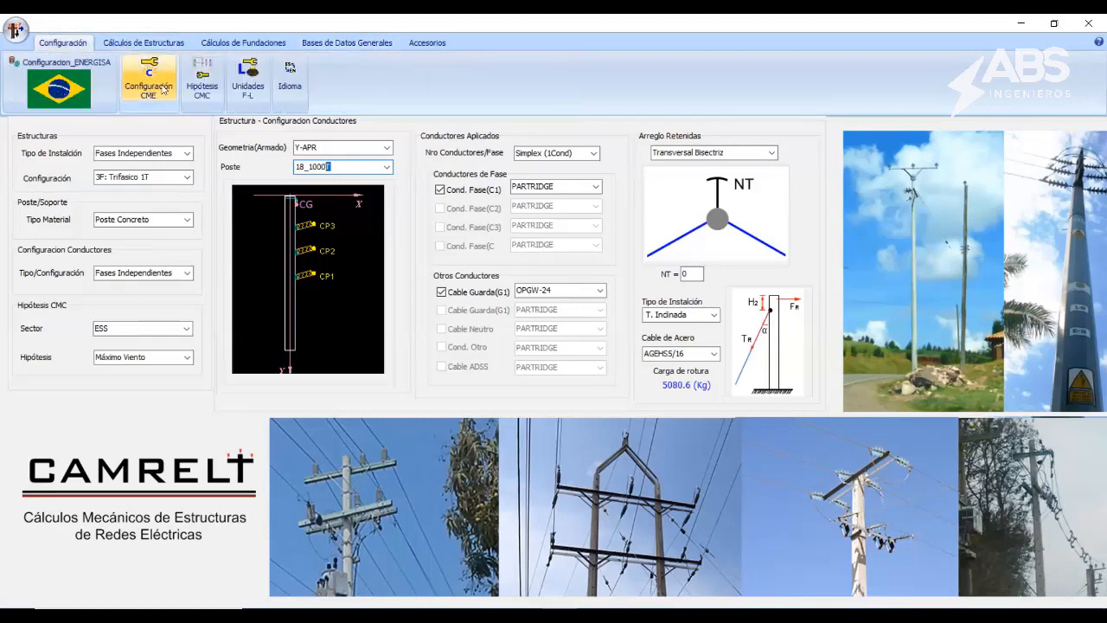
{"action": "left_click", "coordinate": [164, 88]}
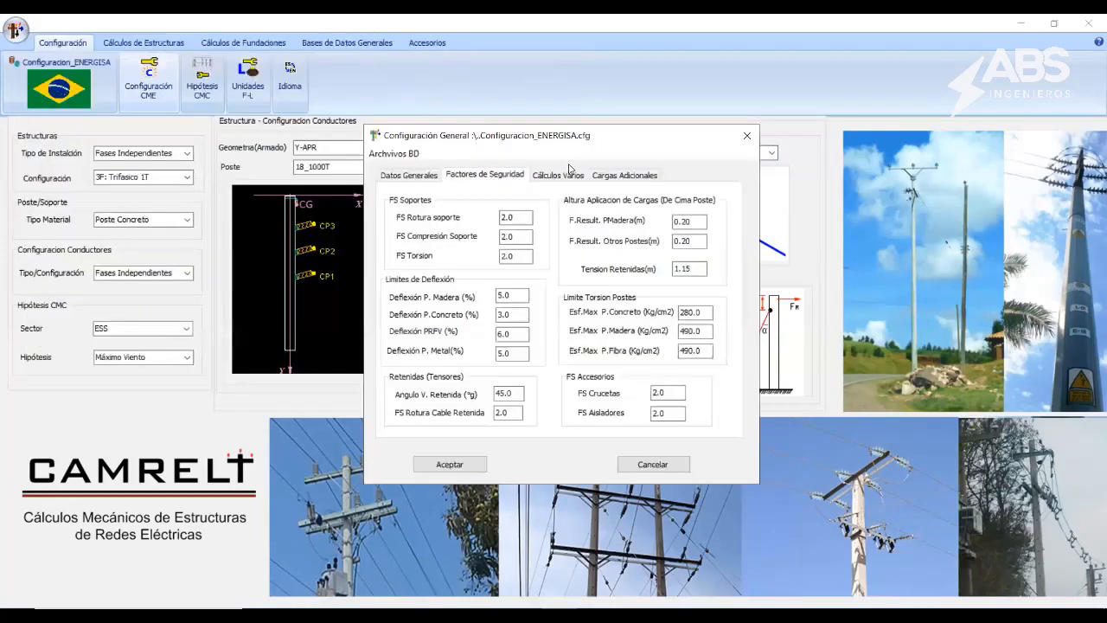
{"action": "left_click", "coordinate": [515, 217]}
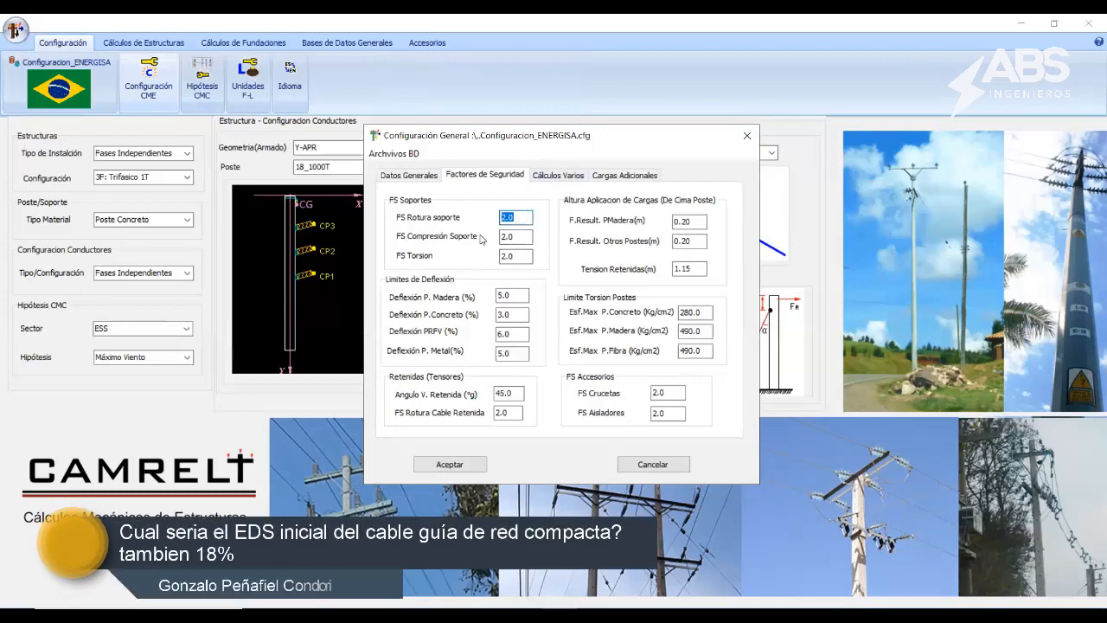
{"action": "key", "text": "Tab"}
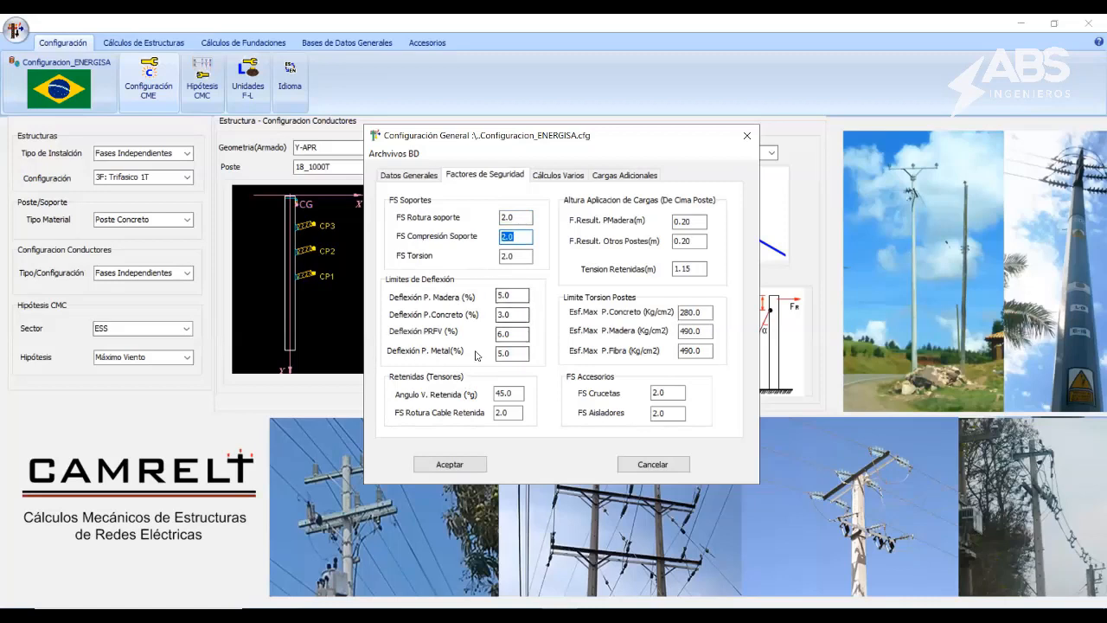
{"action": "double_click", "coordinate": [510, 314]}
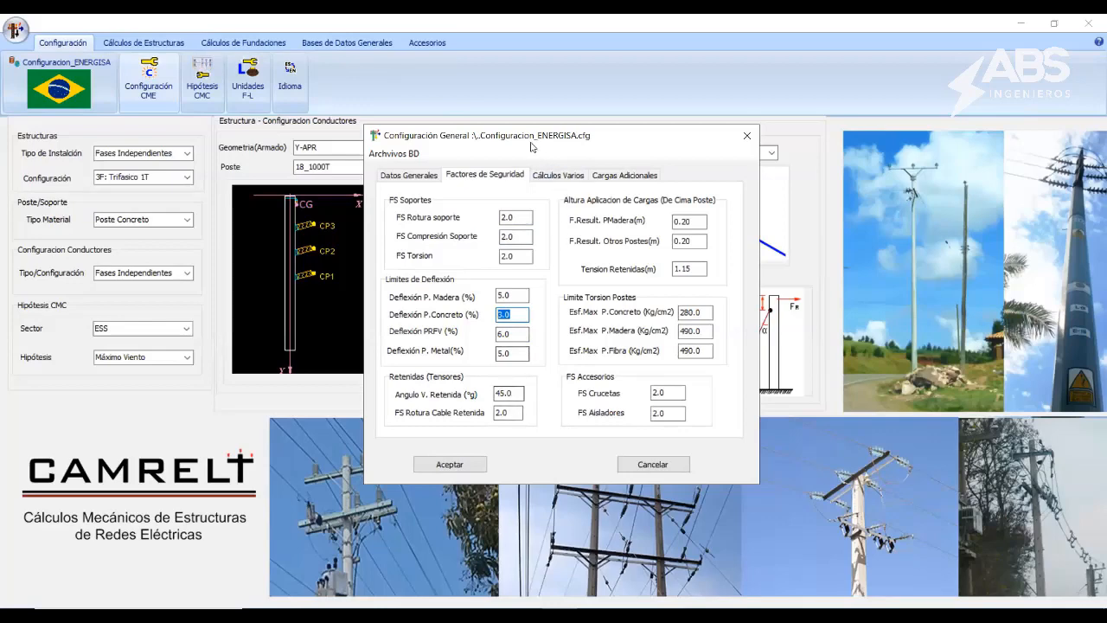
{"action": "left_click_drag", "start_coordinate": [377, 136], "coordinate": [225, 94]}
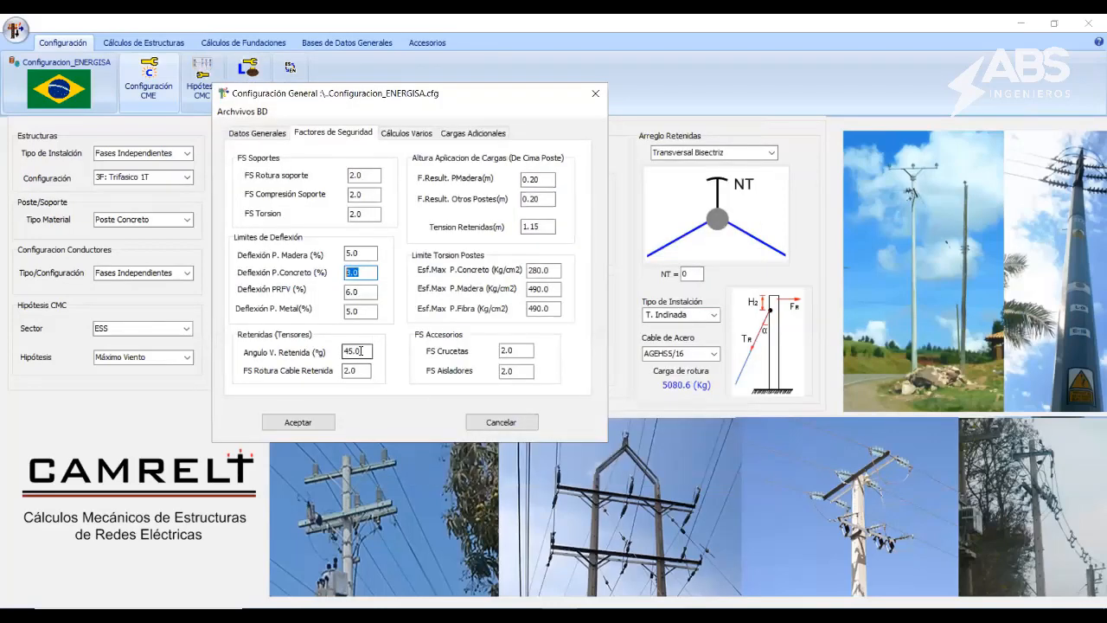
Step: Check the guy cable safety factor, guy angle and load application heights, and accept the general configuration
{"action": "left_click", "coordinate": [360, 371]}
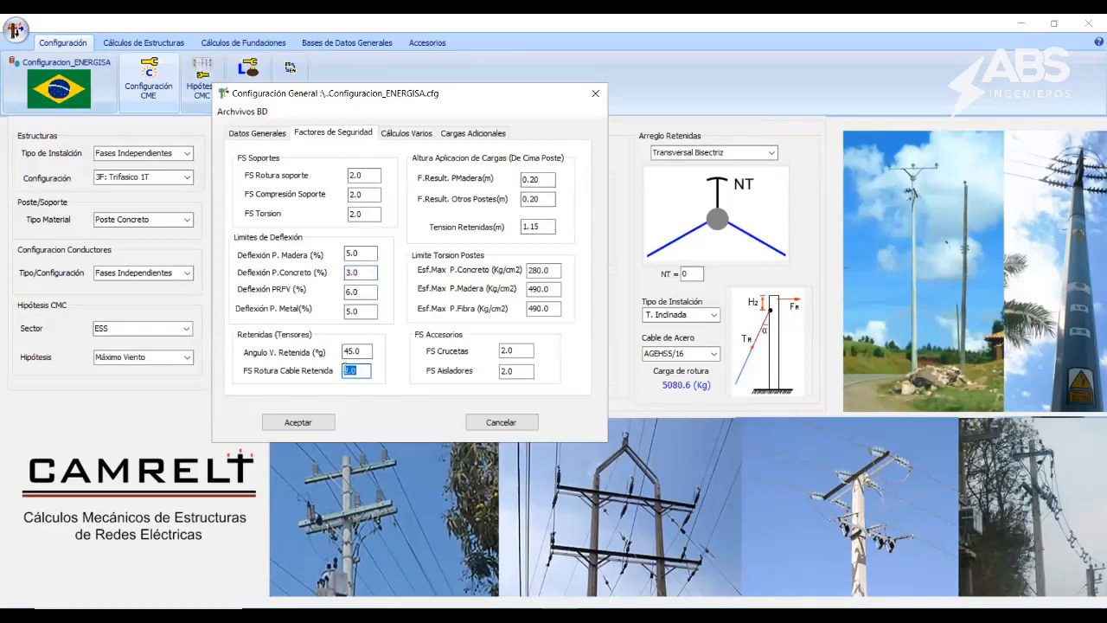
{"action": "left_click", "coordinate": [362, 354]}
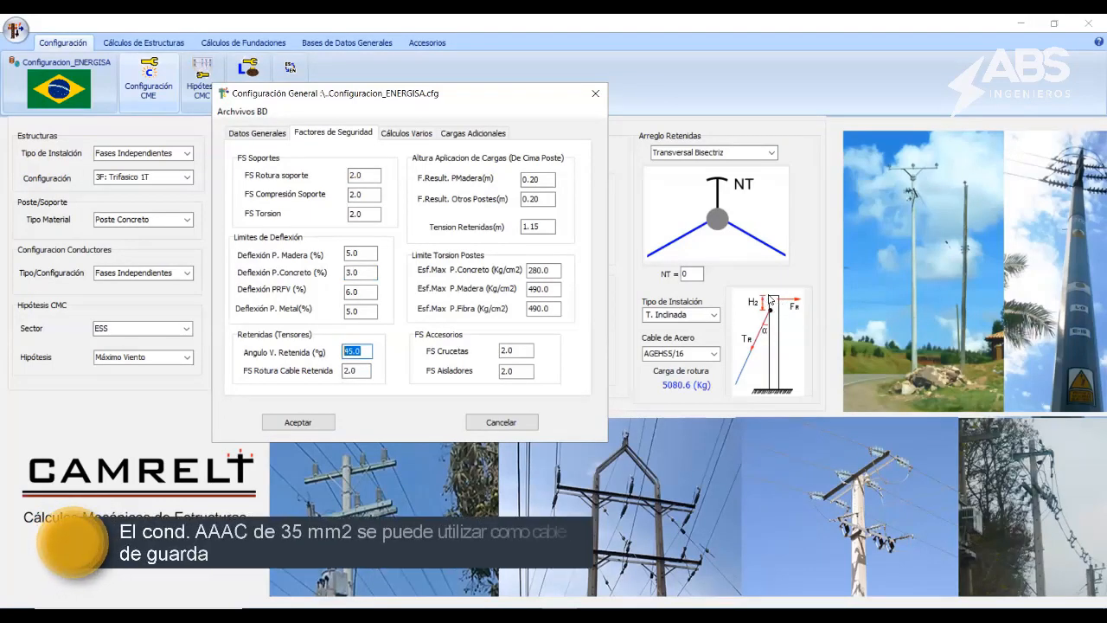
{"action": "left_click", "coordinate": [538, 181]}
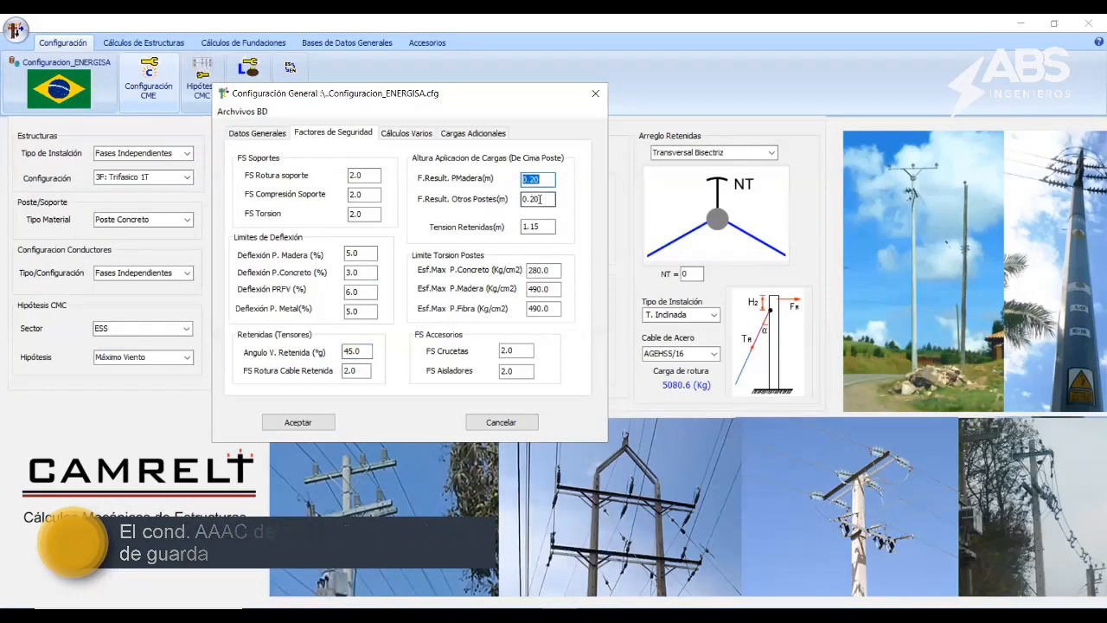
{"action": "left_click", "coordinate": [522, 204]}
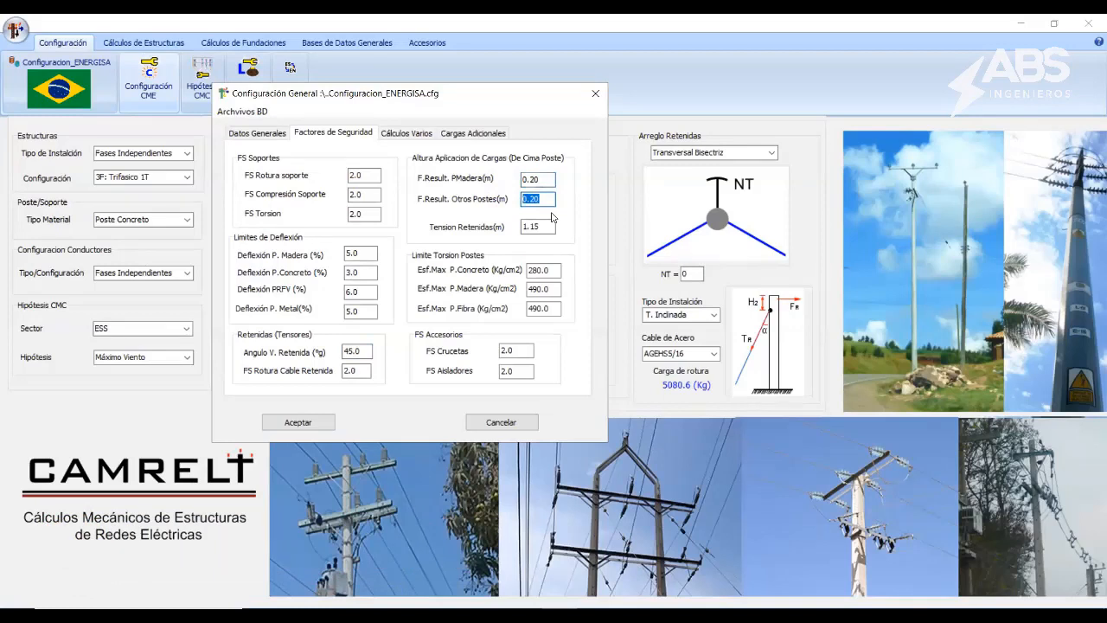
{"action": "left_click", "coordinate": [531, 226]}
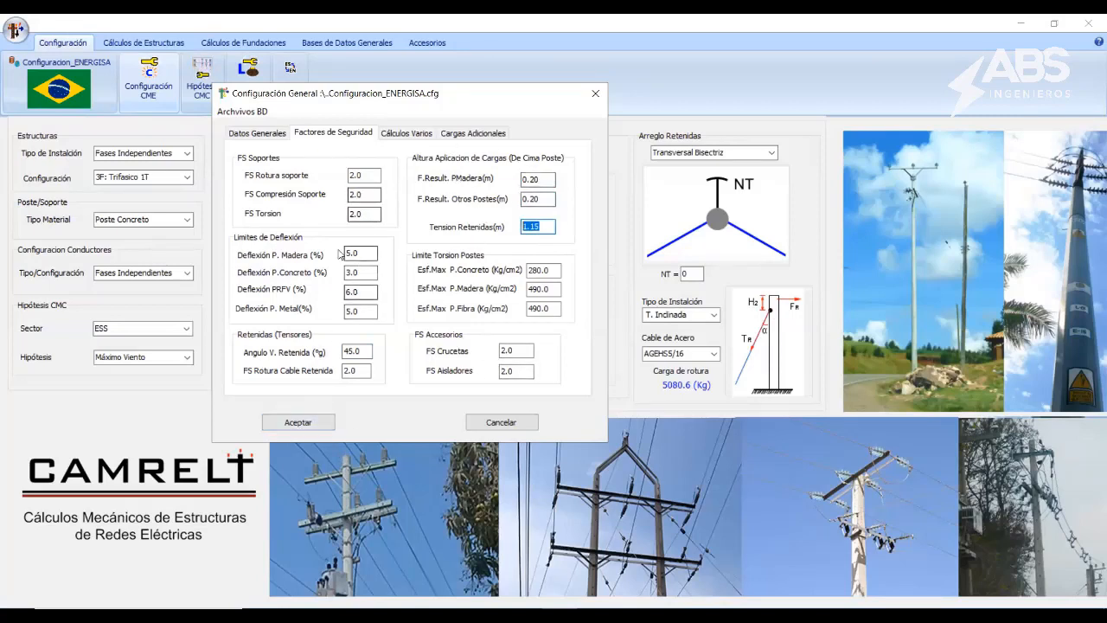
{"action": "left_click", "coordinate": [302, 424]}
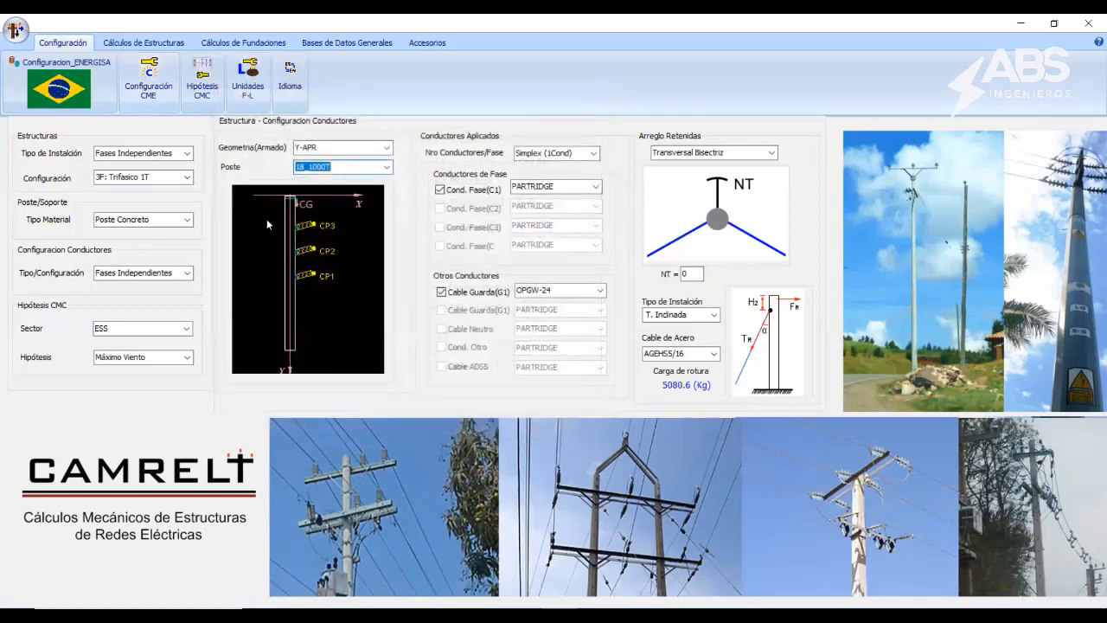
Step: Inspect the EDS Inicial and Máximo Viento conditions of SECTOR VIII in the CMC hypotheses table
{"action": "left_click", "coordinate": [201, 83]}
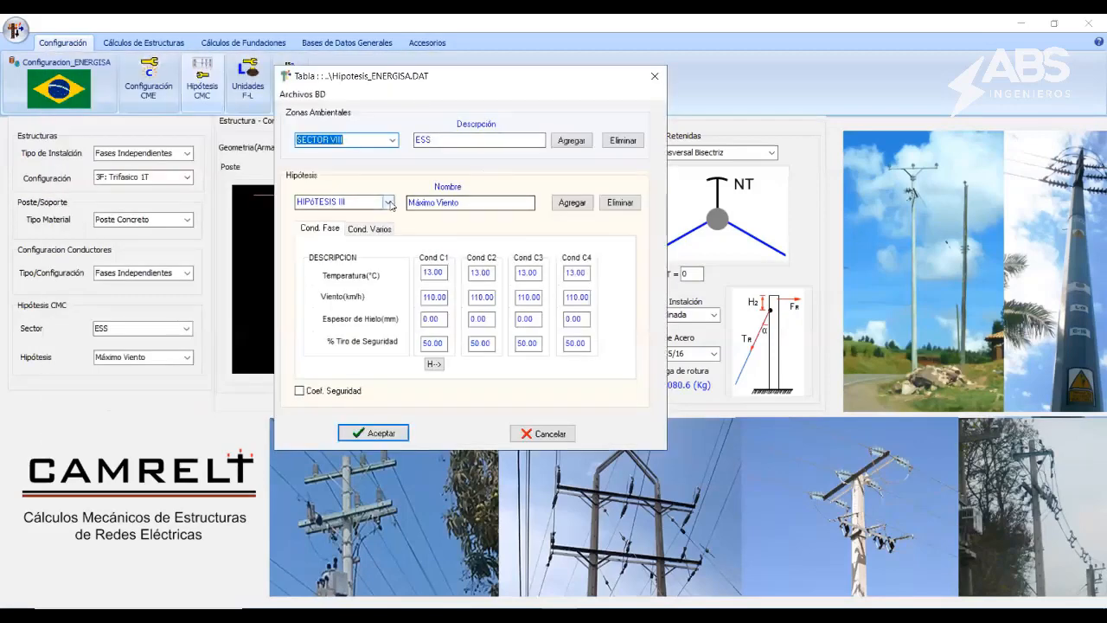
{"action": "left_click", "coordinate": [333, 201]}
{"action": "left_click", "coordinate": [332, 215]}
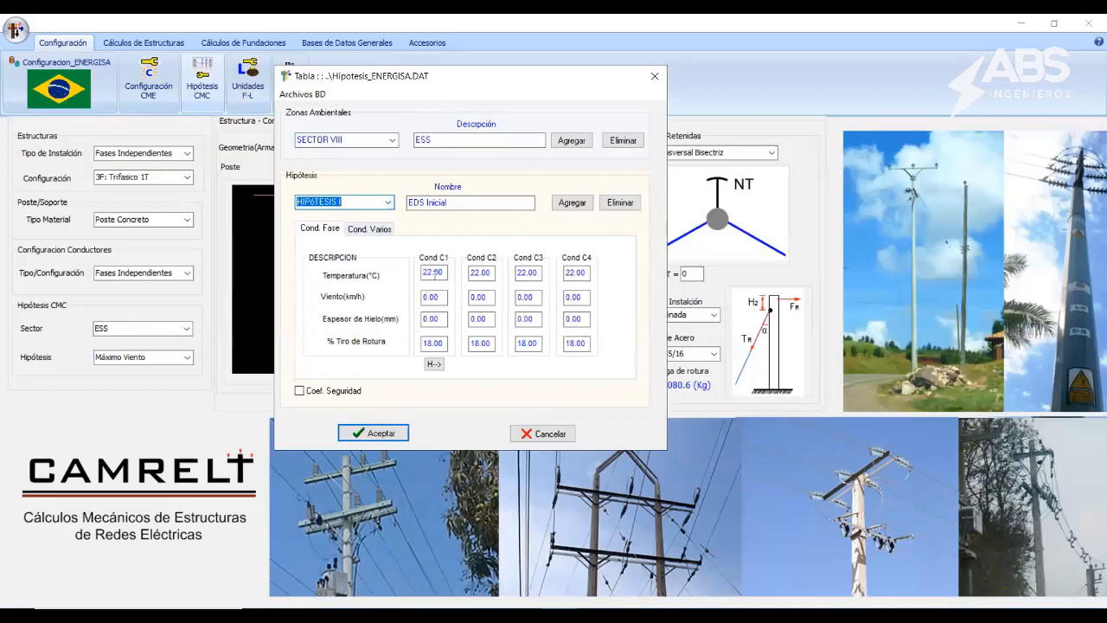
{"action": "left_click", "coordinate": [390, 204]}
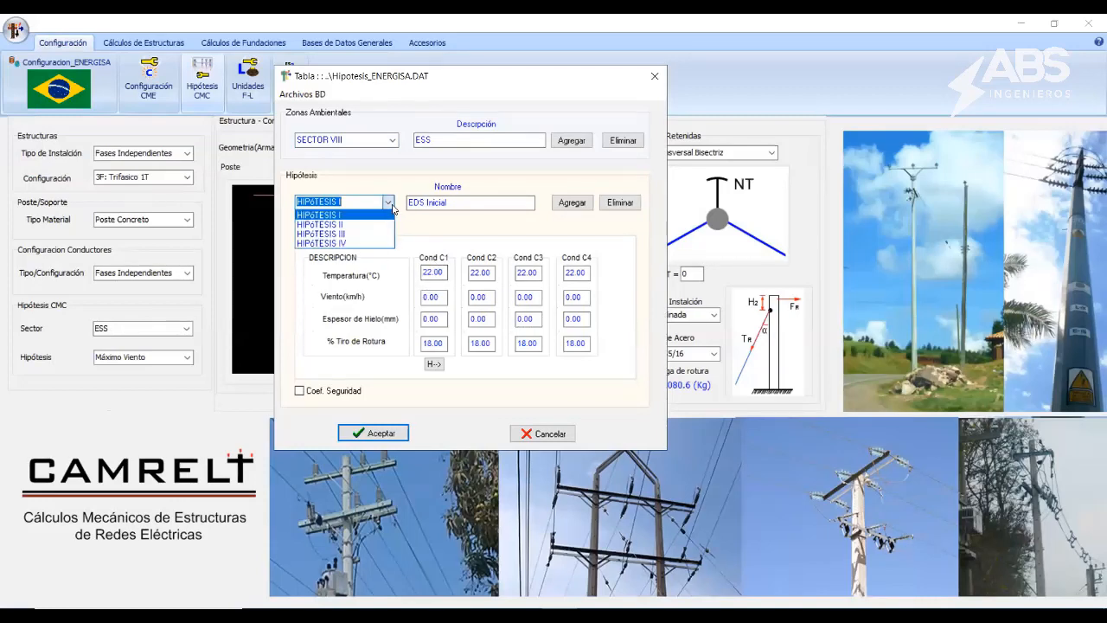
{"action": "left_click", "coordinate": [343, 234]}
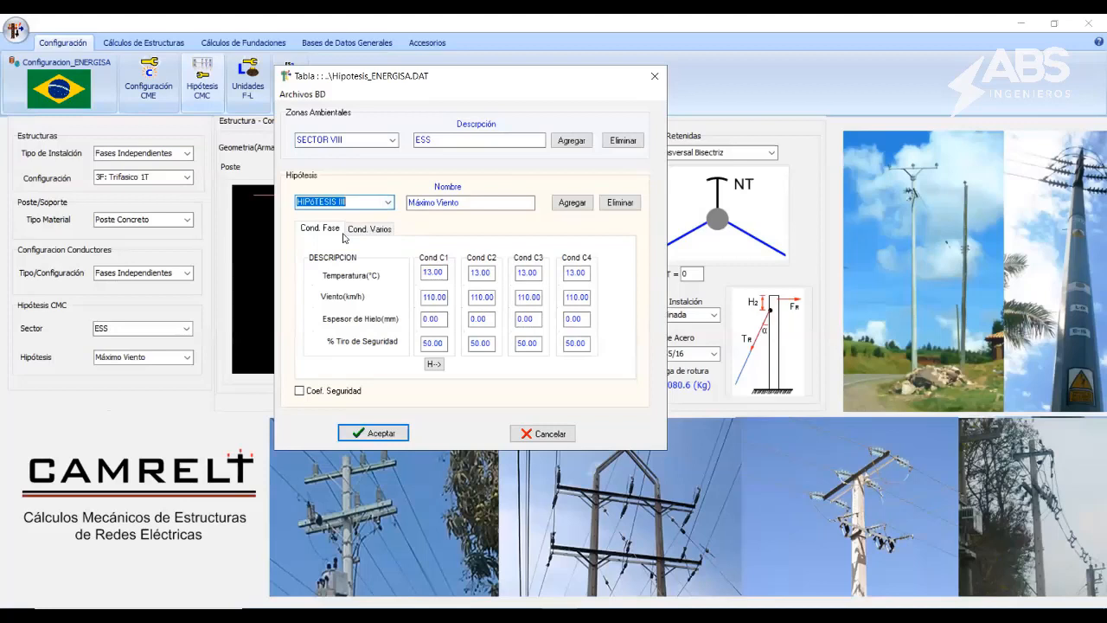
{"action": "left_click_drag", "start_coordinate": [442, 297], "coordinate": [404, 295]}
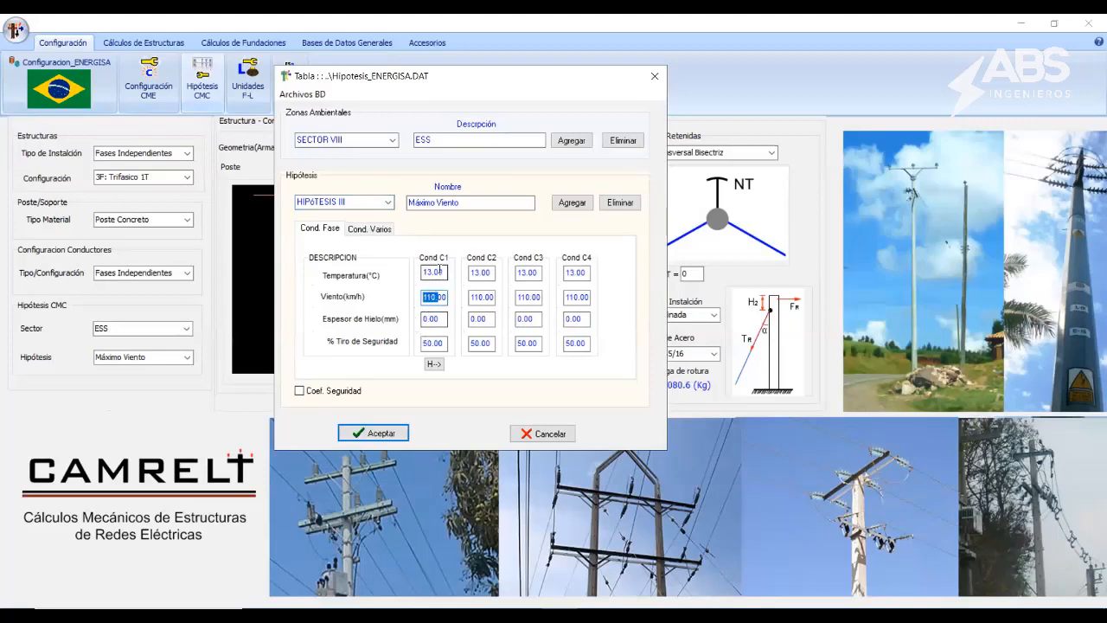
{"action": "left_click_drag", "start_coordinate": [446, 298], "coordinate": [418, 298]}
Step: Select HIPÓTESIS II (Mínima Temperatura), check its temperature and wind for conductor C1, and accept the hypotheses table
{"action": "left_click", "coordinate": [385, 202]}
{"action": "left_click", "coordinate": [344, 224]}
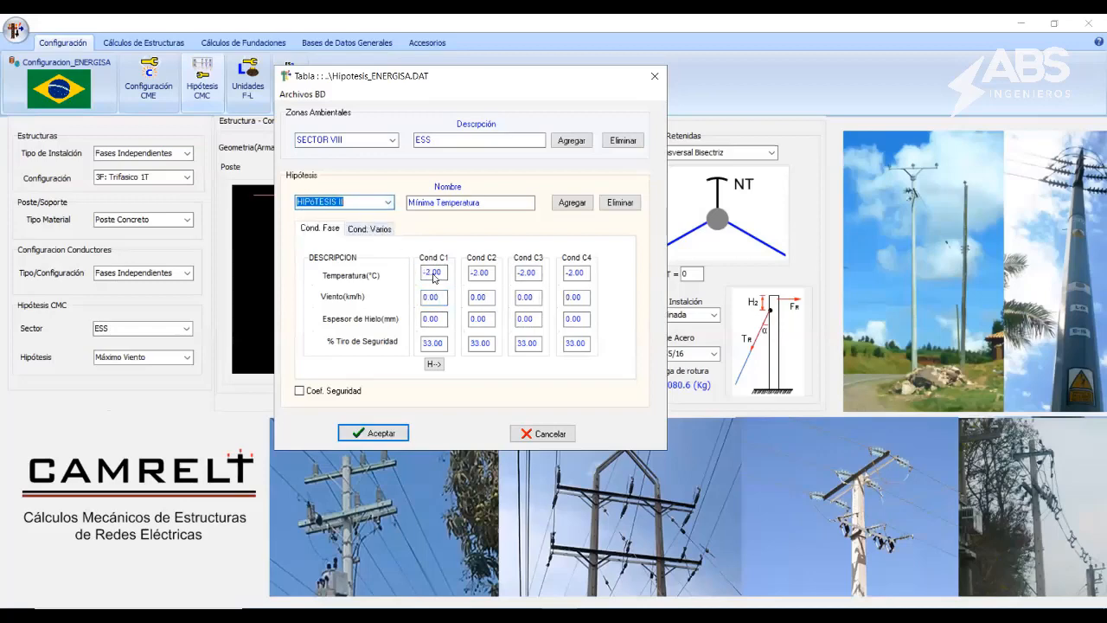
{"action": "left_click", "coordinate": [433, 273]}
{"action": "left_click", "coordinate": [433, 297]}
{"action": "left_click", "coordinate": [373, 433]}
Step: Open the maximum wind span calculation for the structure and set its hypothesis to Máximo Viento
{"action": "left_click", "coordinate": [144, 42]}
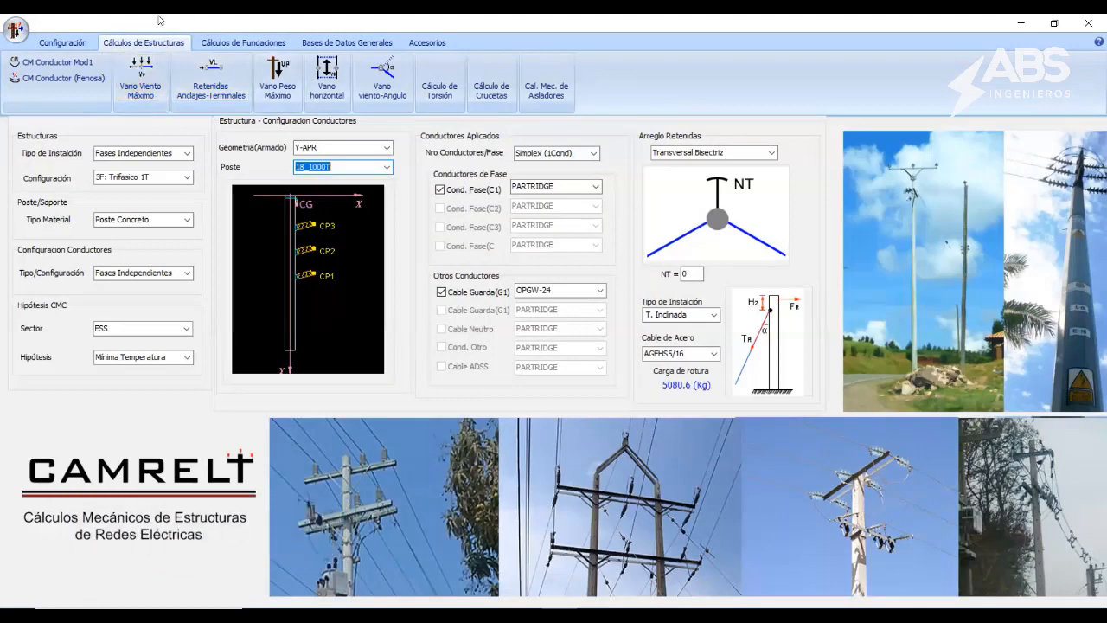
{"action": "left_click", "coordinate": [152, 80]}
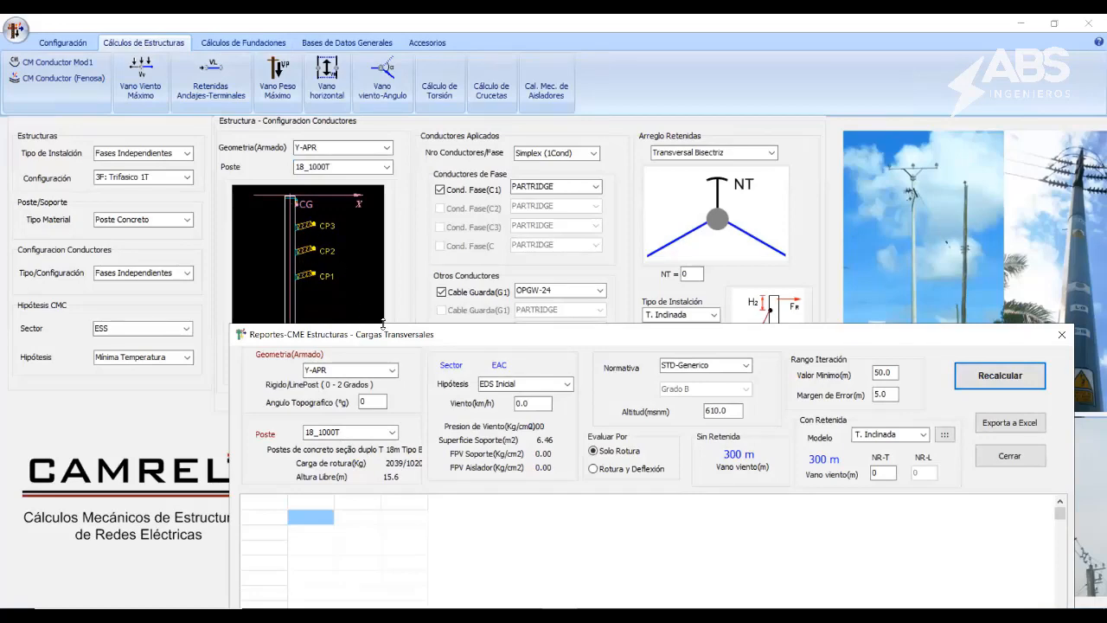
{"action": "left_click_drag", "start_coordinate": [395, 335], "coordinate": [342, 111]}
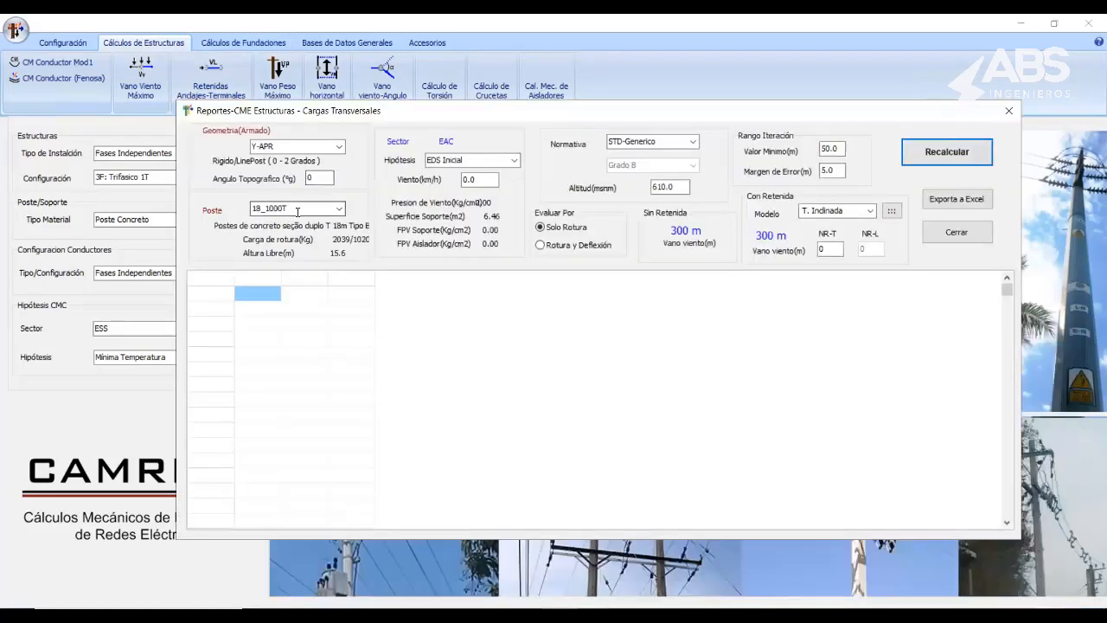
{"action": "left_click", "coordinate": [512, 161]}
{"action": "left_click", "coordinate": [490, 192]}
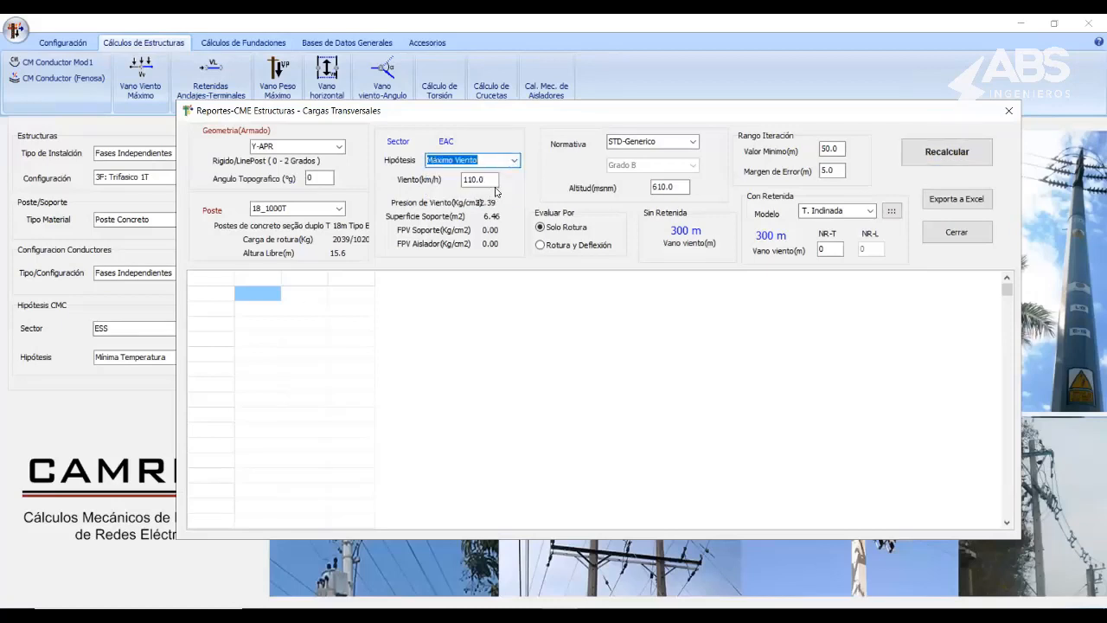
{"action": "left_click_drag", "start_coordinate": [495, 178], "coordinate": [466, 188]}
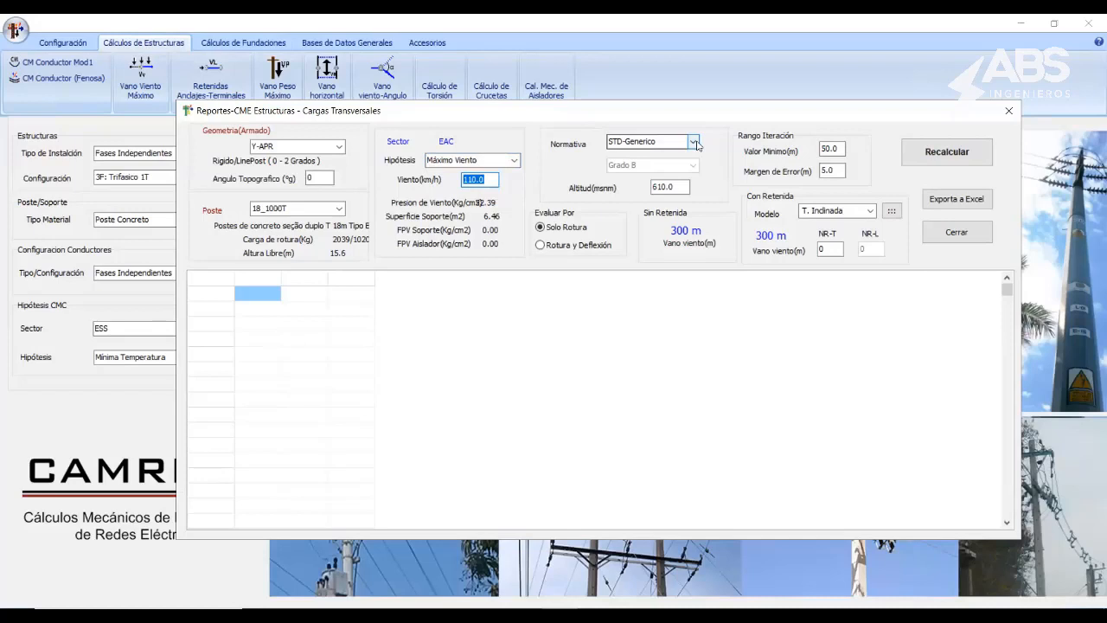
Step: Calculate the transverse-load table for the Máximo Viento hypothesis with a wind speed of 110 km/h
{"action": "left_click_drag", "start_coordinate": [582, 114], "coordinate": [501, 87]}
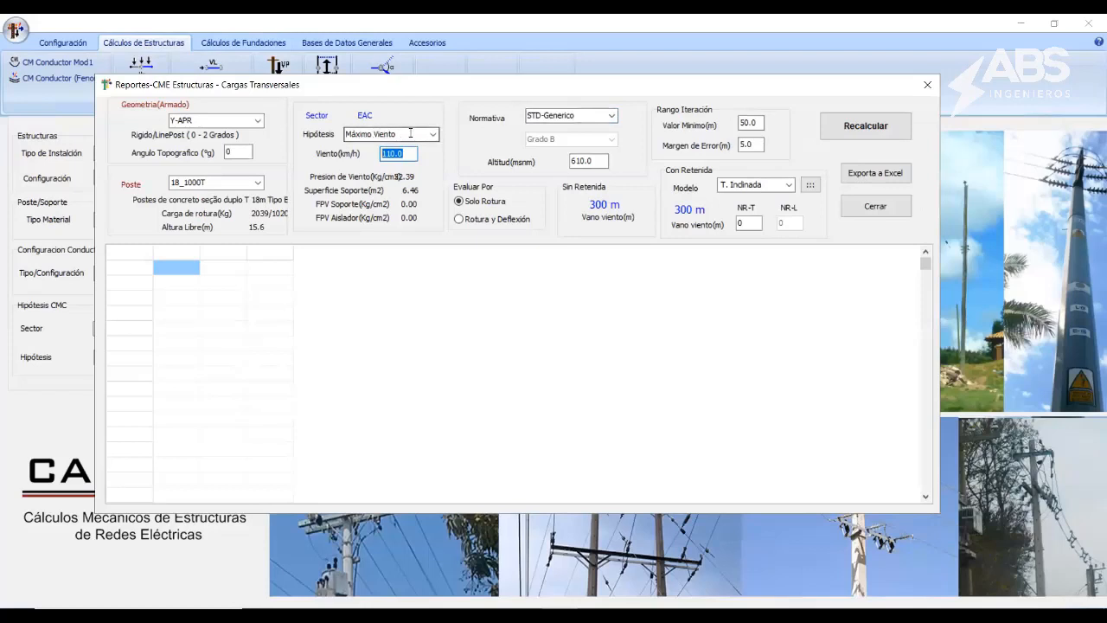
{"action": "left_click", "coordinate": [839, 129]}
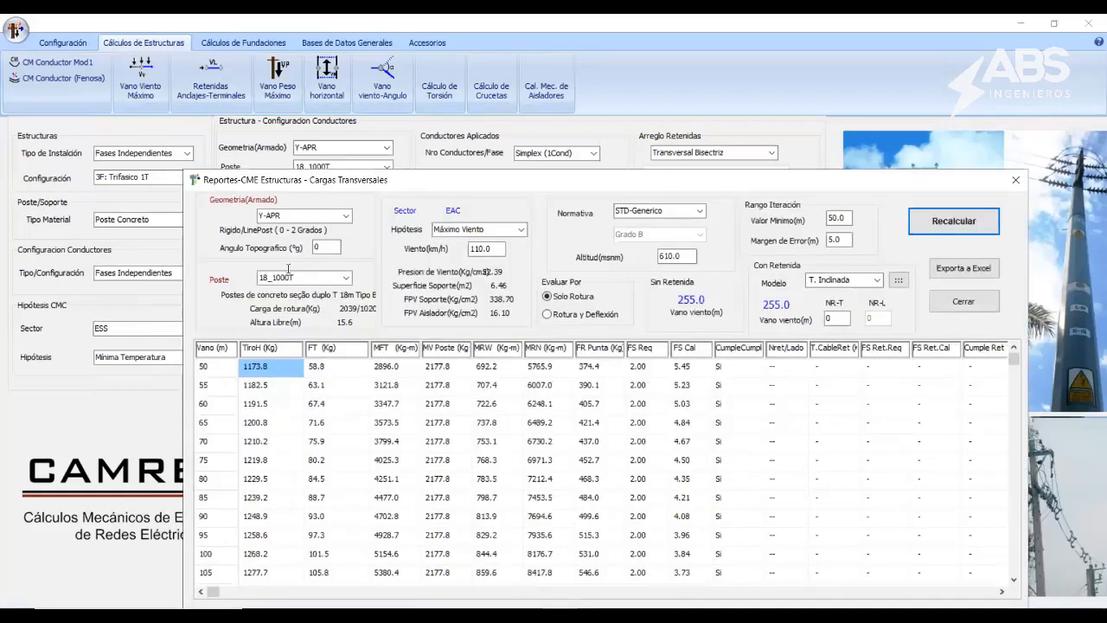
{"action": "left_click", "coordinate": [490, 248]}
{"action": "double_click", "coordinate": [488, 248]}
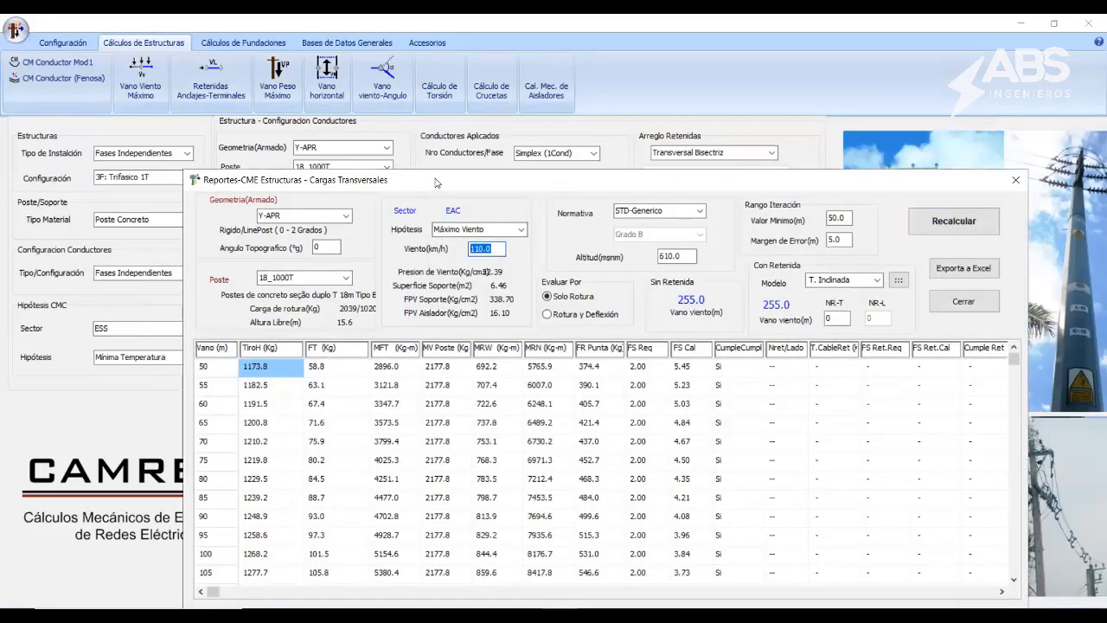
{"action": "left_click_drag", "start_coordinate": [429, 179], "coordinate": [391, 124]}
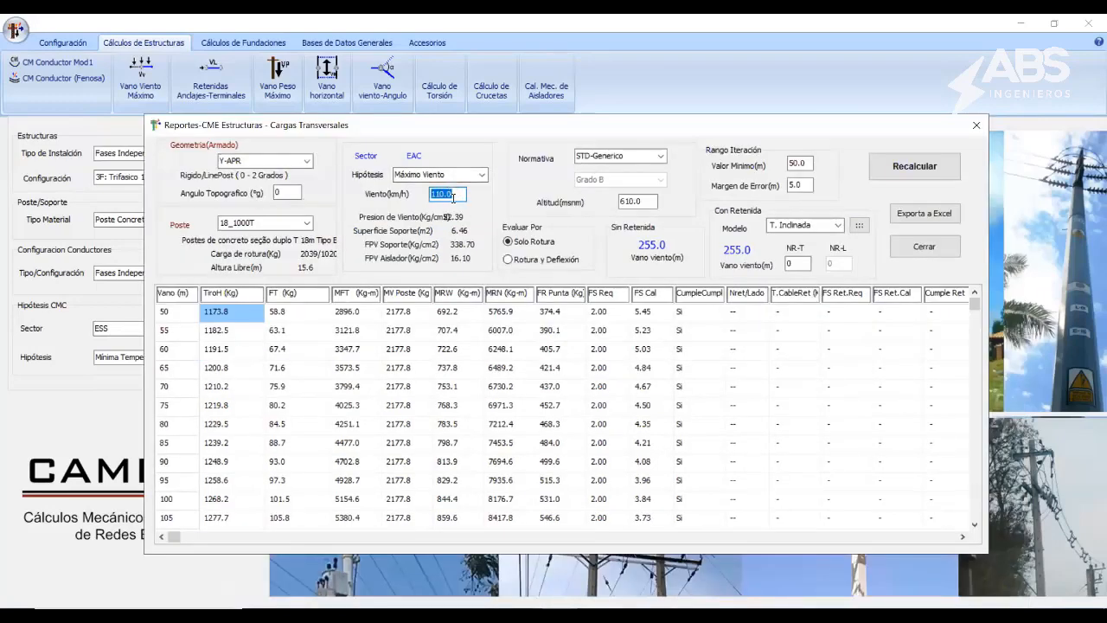
{"action": "left_click", "coordinate": [919, 185]}
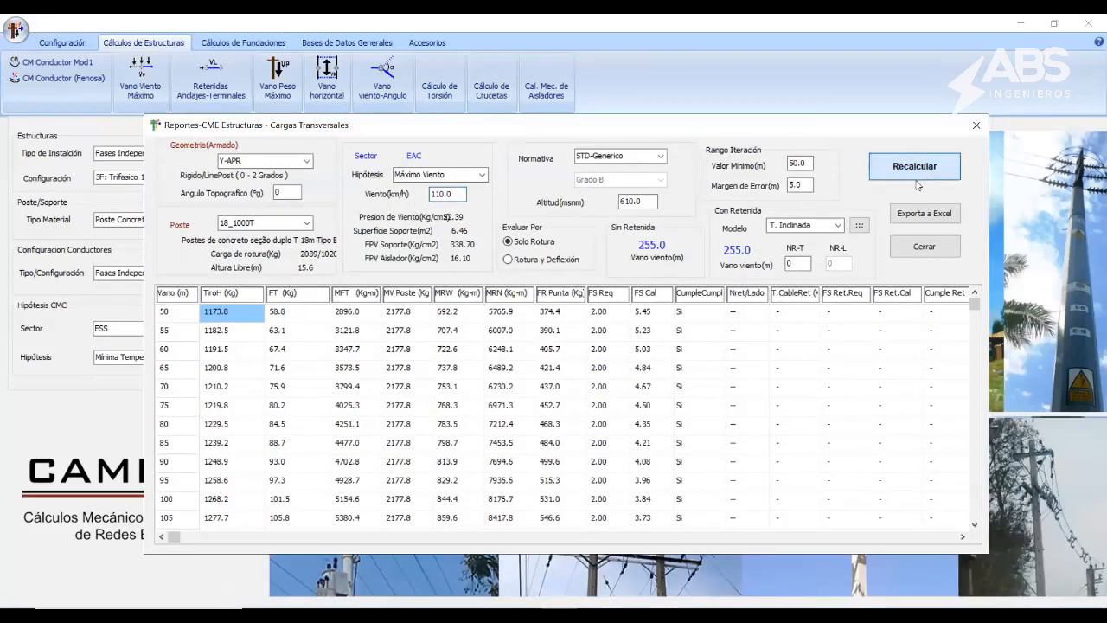
Step: Examine the FT, MFT and MV Poste columns and compare them with the exposed pole area slide in PowerPoint
{"action": "left_click", "coordinate": [291, 317]}
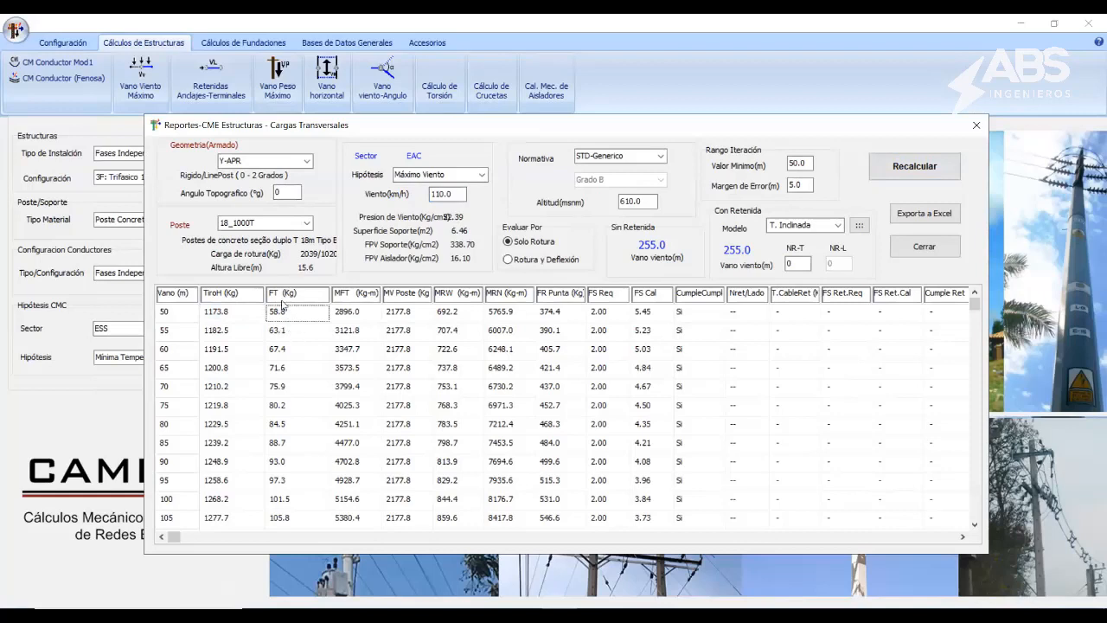
{"action": "left_click", "coordinate": [292, 338]}
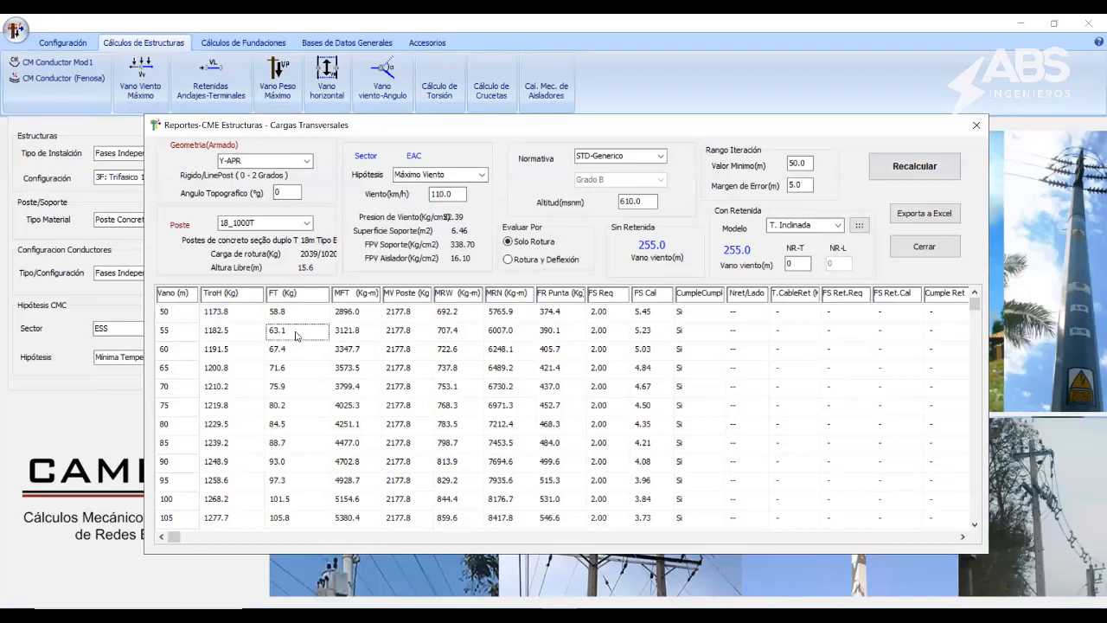
{"action": "left_click", "coordinate": [354, 330]}
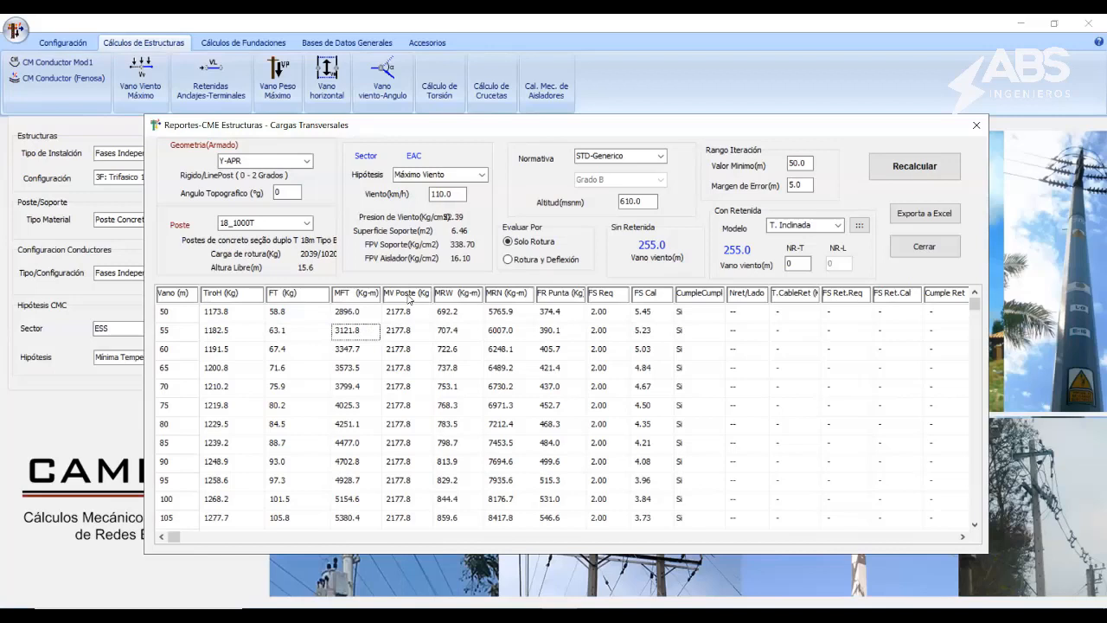
{"action": "left_click", "coordinate": [400, 331]}
{"action": "key", "text": "alt+Tab"}
{"action": "key", "text": "Up"}
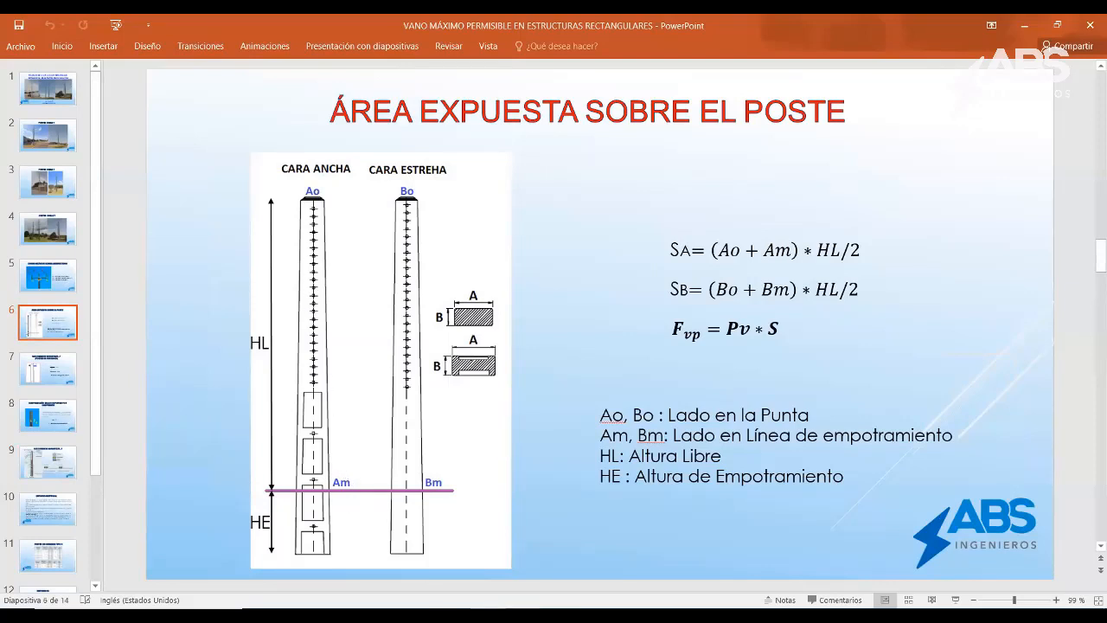
{"action": "key", "text": "alt+Tab"}
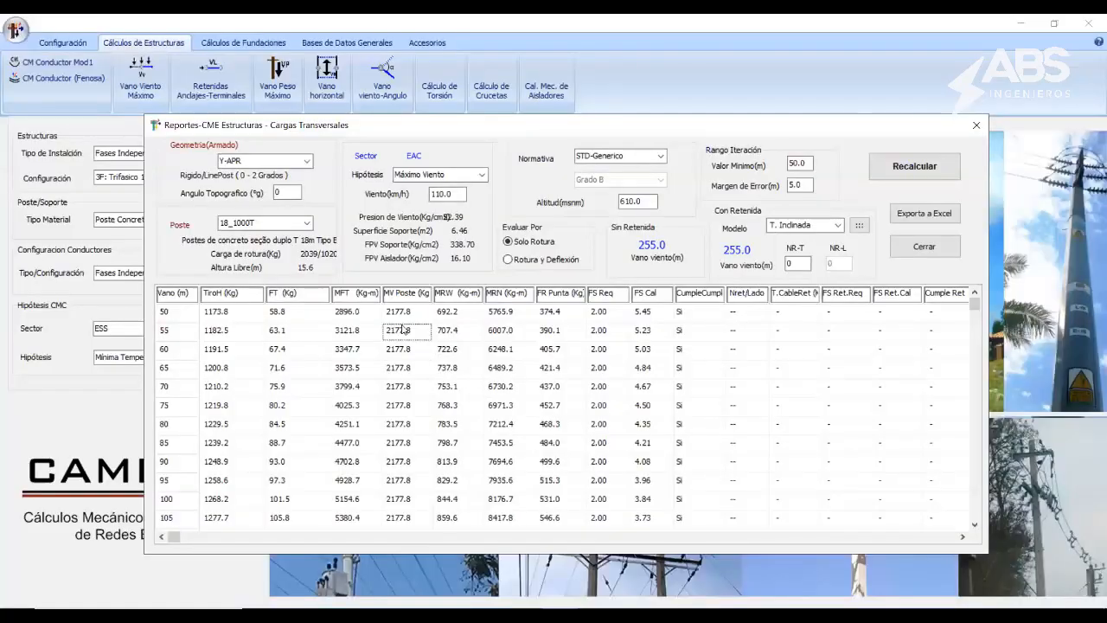
Step: Examine the MRW and MRN moments for the 50 m span against the structure's geometry drawing
{"action": "left_click", "coordinate": [454, 316]}
{"action": "left_click_drag", "start_coordinate": [474, 129], "coordinate": [453, 410]}
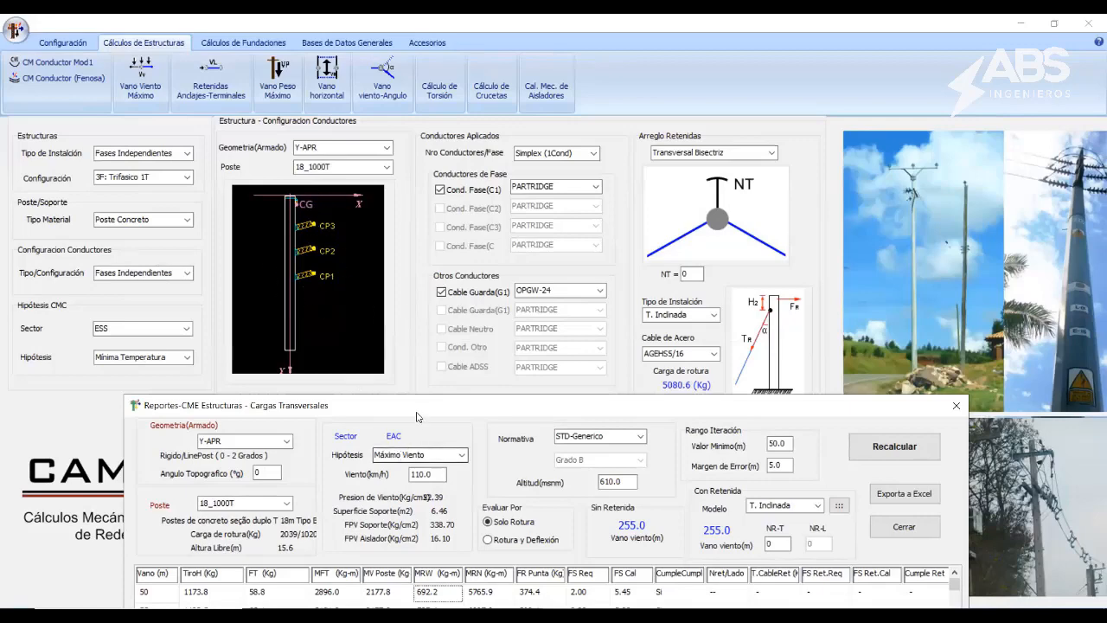
{"action": "left_click_drag", "start_coordinate": [419, 400], "coordinate": [439, 132]}
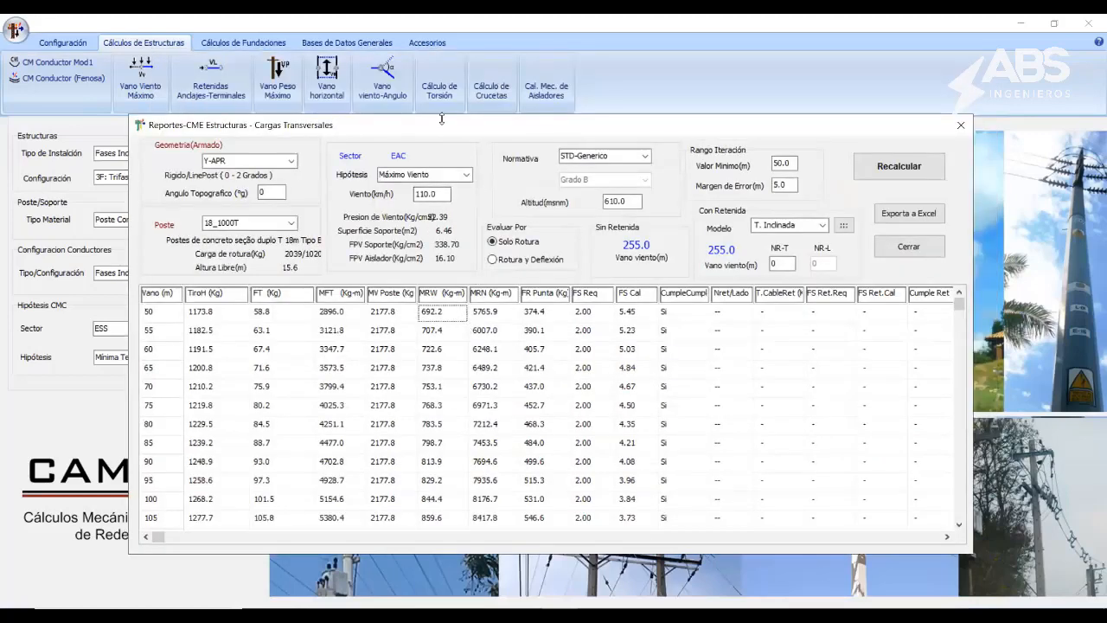
{"action": "left_click_drag", "start_coordinate": [441, 119], "coordinate": [468, 388]}
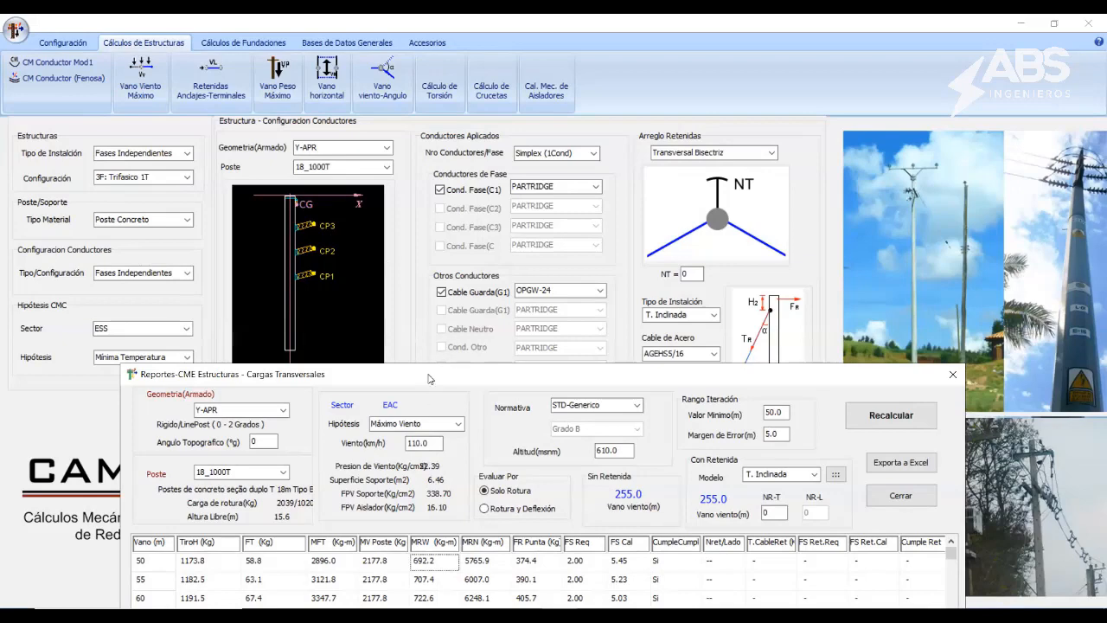
{"action": "left_click_drag", "start_coordinate": [429, 378], "coordinate": [449, 73]}
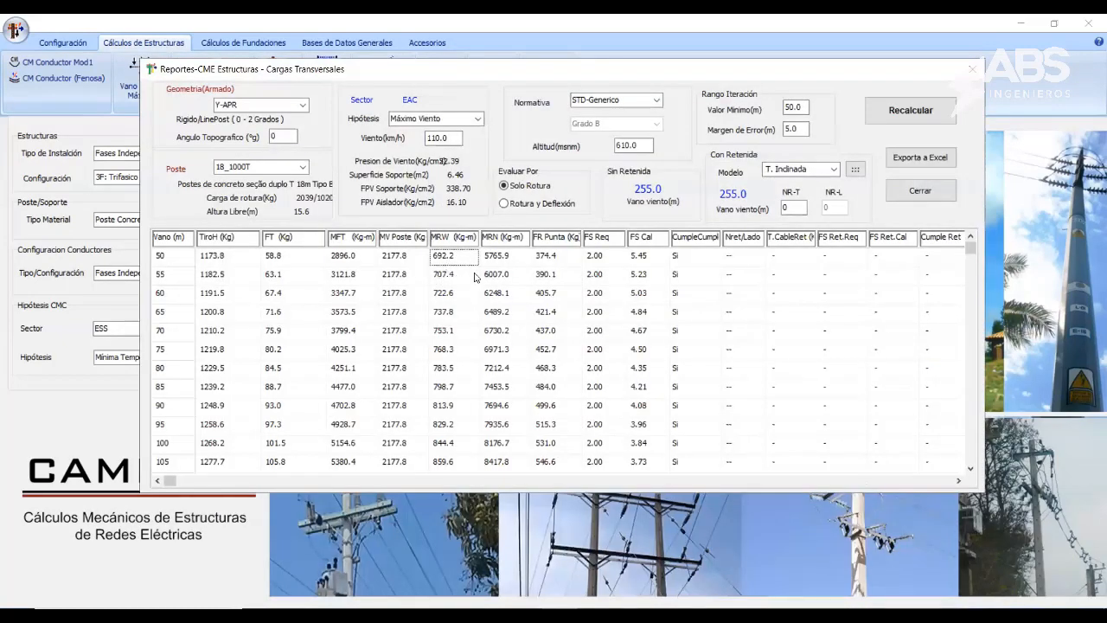
{"action": "left_click", "coordinate": [508, 256]}
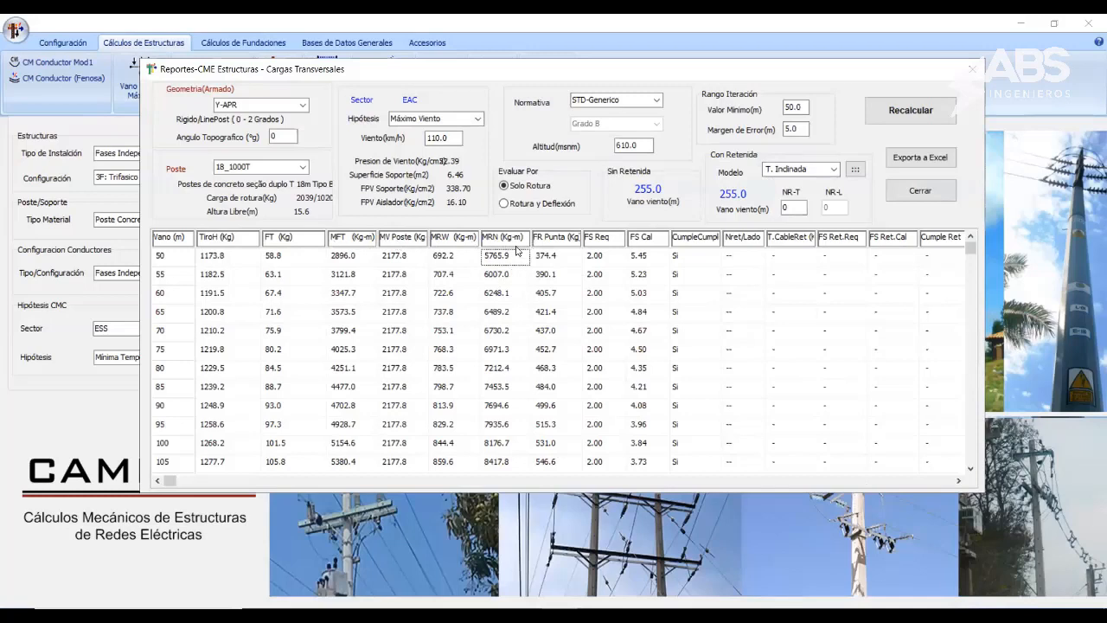
Step: Check the FR Punta value for the 50 m span and consult the PowerPoint slide on the concrete-pole breaking load criterion
{"action": "left_click", "coordinate": [556, 258]}
{"action": "left_click_drag", "start_coordinate": [532, 80], "coordinate": [489, 116]}
{"action": "left_click", "coordinate": [512, 604]}
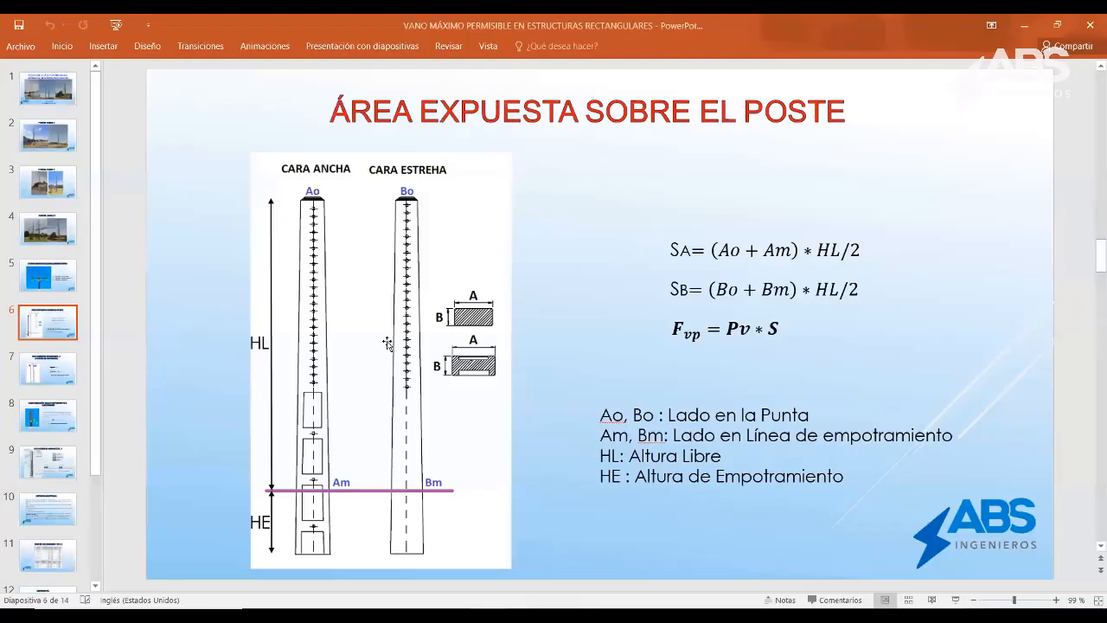
{"action": "left_click", "coordinate": [47, 369]}
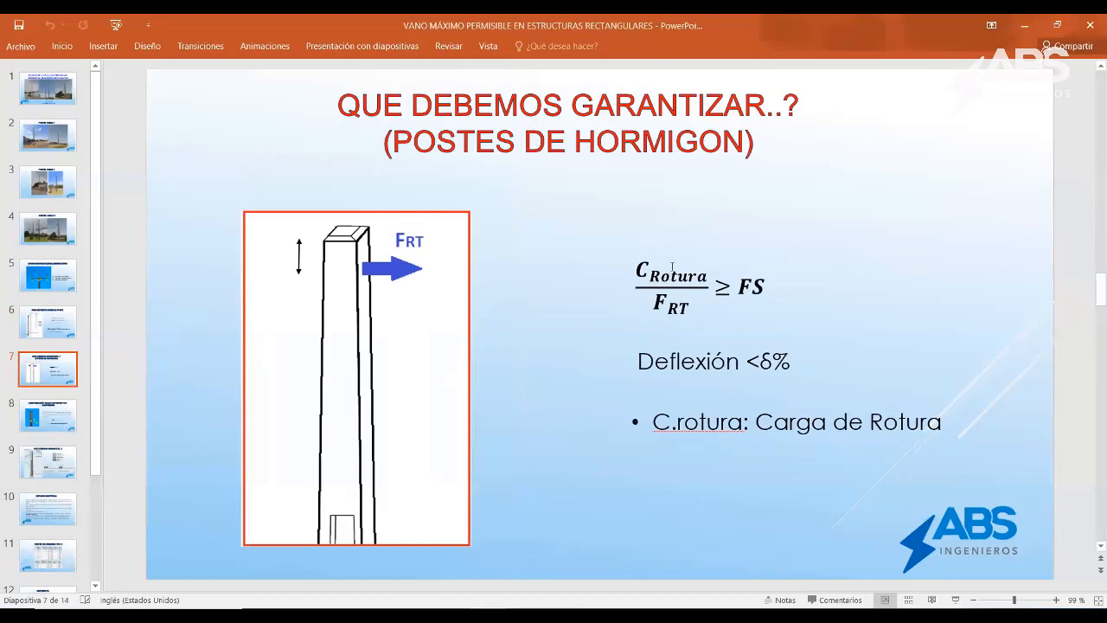
{"action": "key", "text": "alt+Tab"}
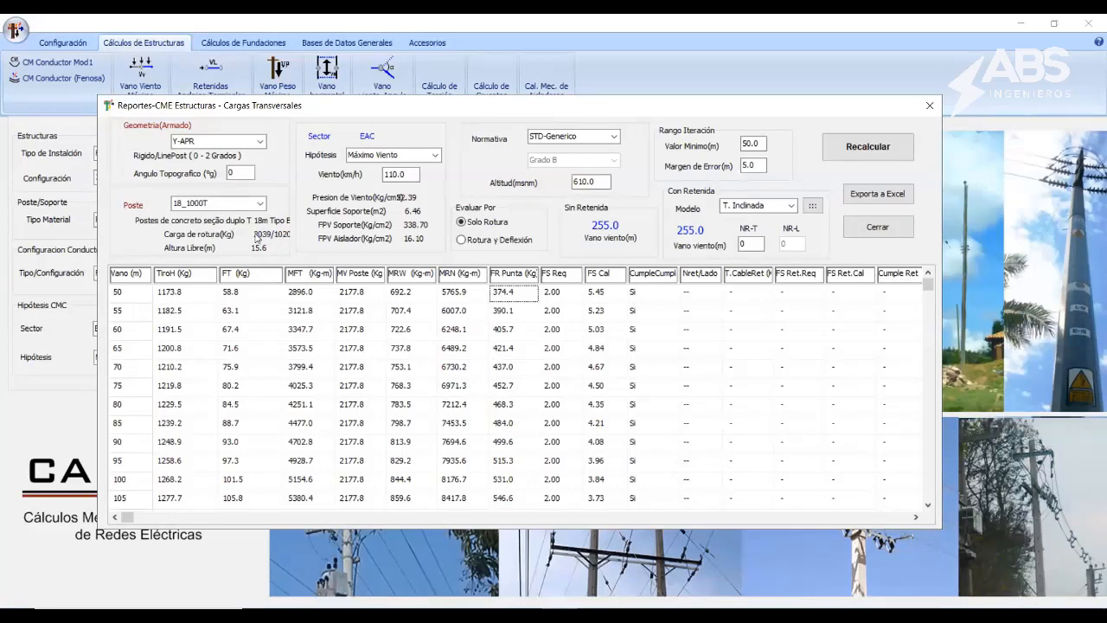
Step: Compare the tip force, calculated safety factor and compliance of the 50 m span with the criterion on the PowerPoint slide
{"action": "left_click", "coordinate": [516, 294]}
{"action": "left_click", "coordinate": [610, 296]}
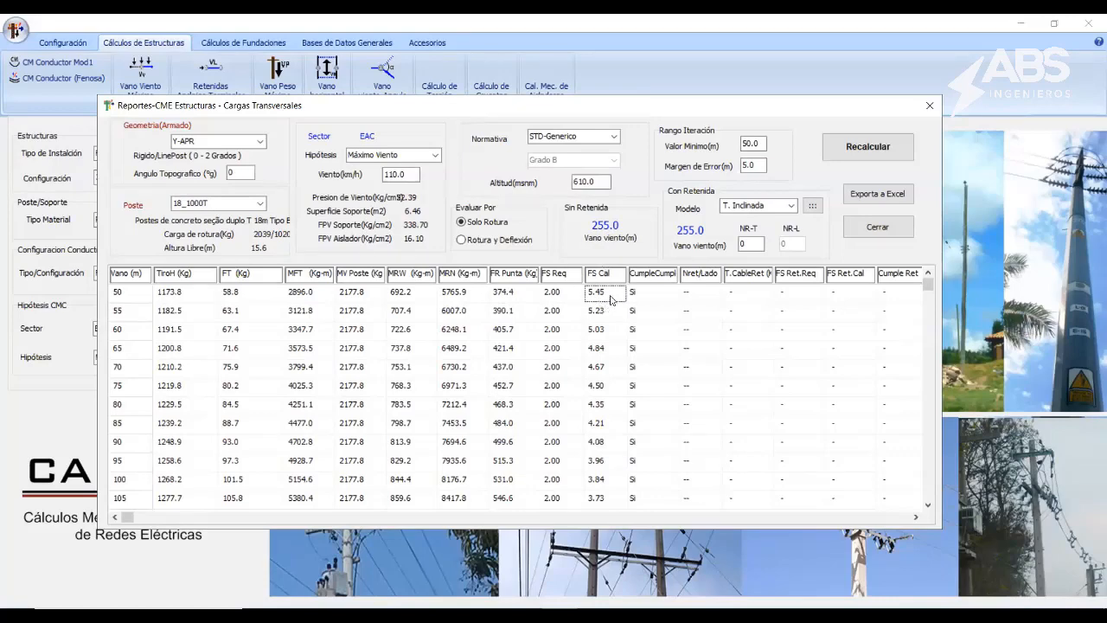
{"action": "key", "text": "alt+Tab"}
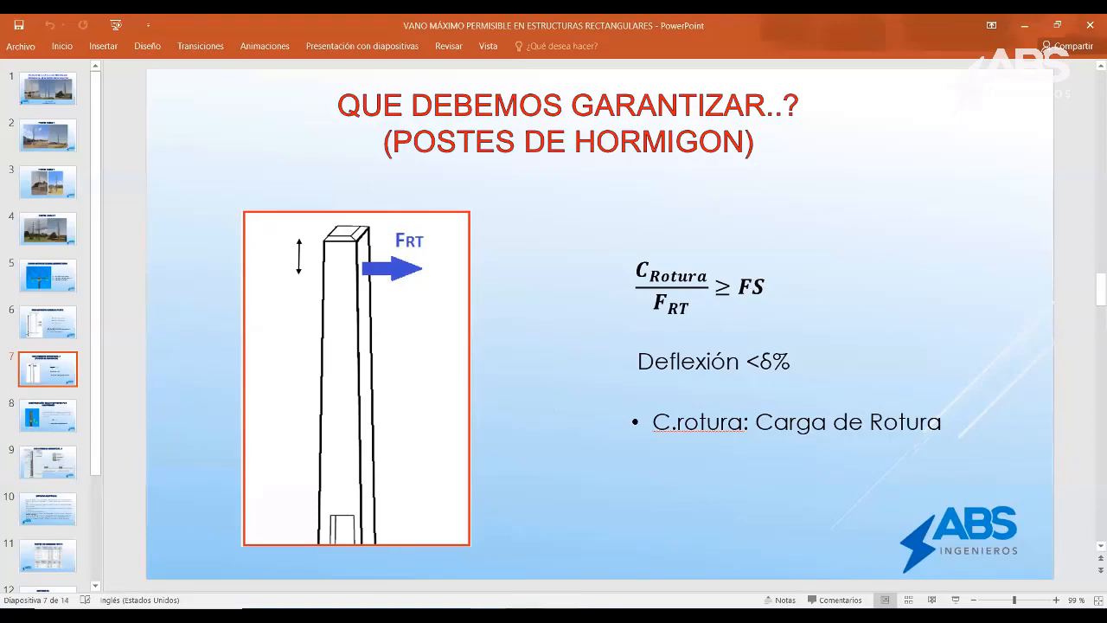
{"action": "key", "text": "alt+Tab"}
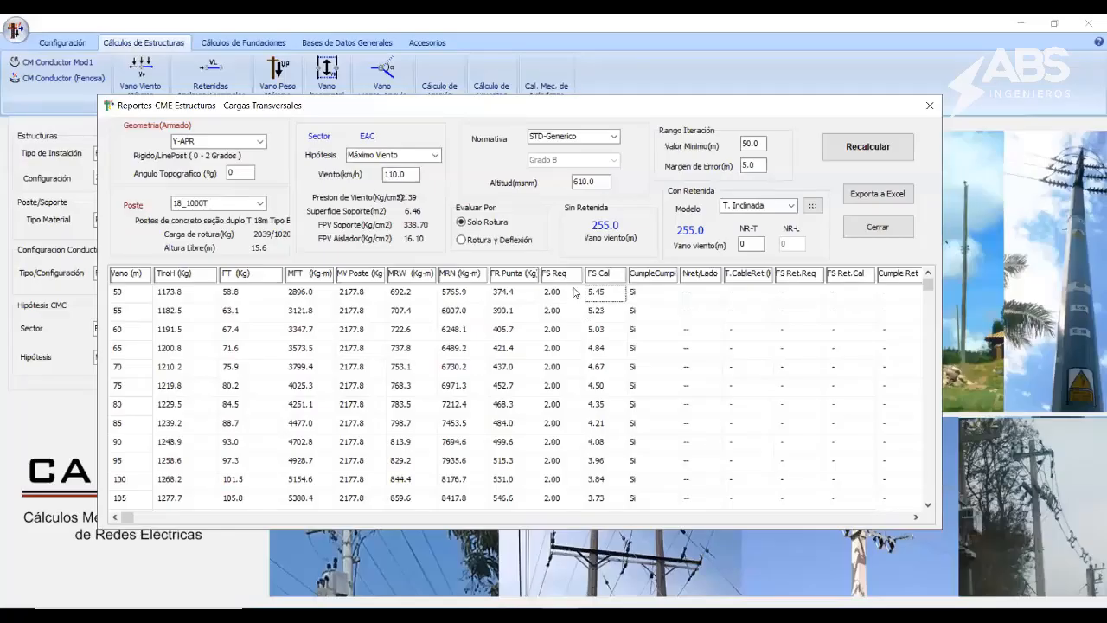
{"action": "left_click", "coordinate": [606, 294]}
{"action": "left_click", "coordinate": [644, 297]}
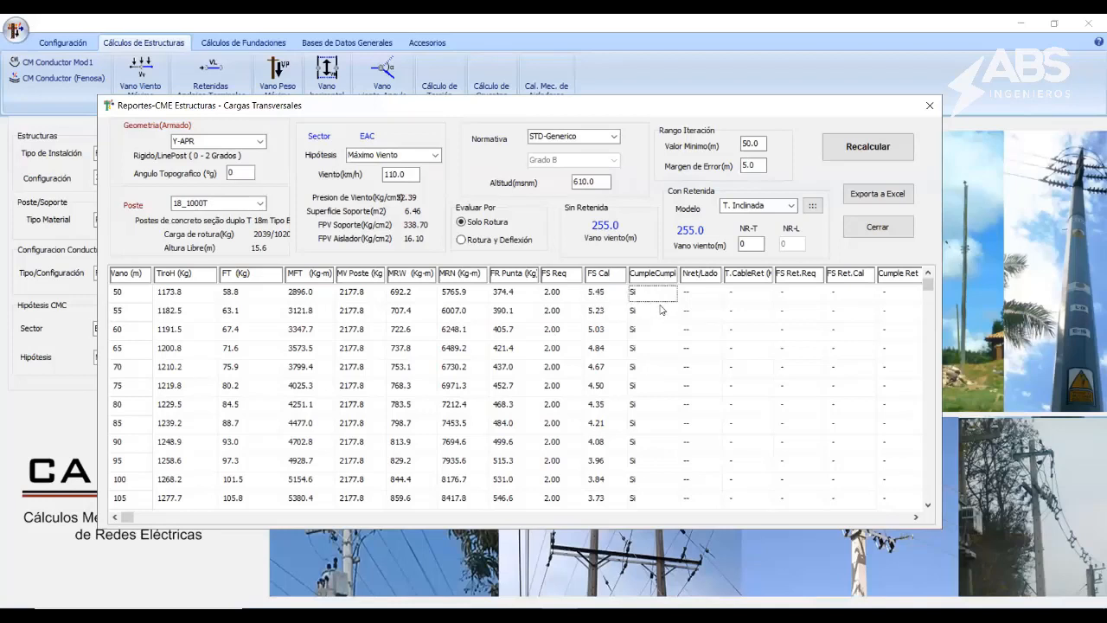
Step: Go through the compliance column down to the last spans and compare the safety factors at 255 m and 260 m
{"action": "key", "text": "Down"}
{"action": "key", "text": "Down"}
{"action": "key", "text": "Down"}
{"action": "key", "text": "Down"}
{"action": "key", "text": "Down"}
{"action": "key", "text": "Down"}
{"action": "key", "text": "Down"}
{"action": "key", "text": "Down"}
{"action": "key", "text": "Down"}
{"action": "key", "text": "Down"}
{"action": "key", "text": "Down"}
{"action": "key", "text": "Down"}
{"action": "key", "text": "Down"}
{"action": "key", "text": "Down"}
{"action": "key", "text": "Down"}
{"action": "key", "text": "Down"}
{"action": "key", "text": "Down"}
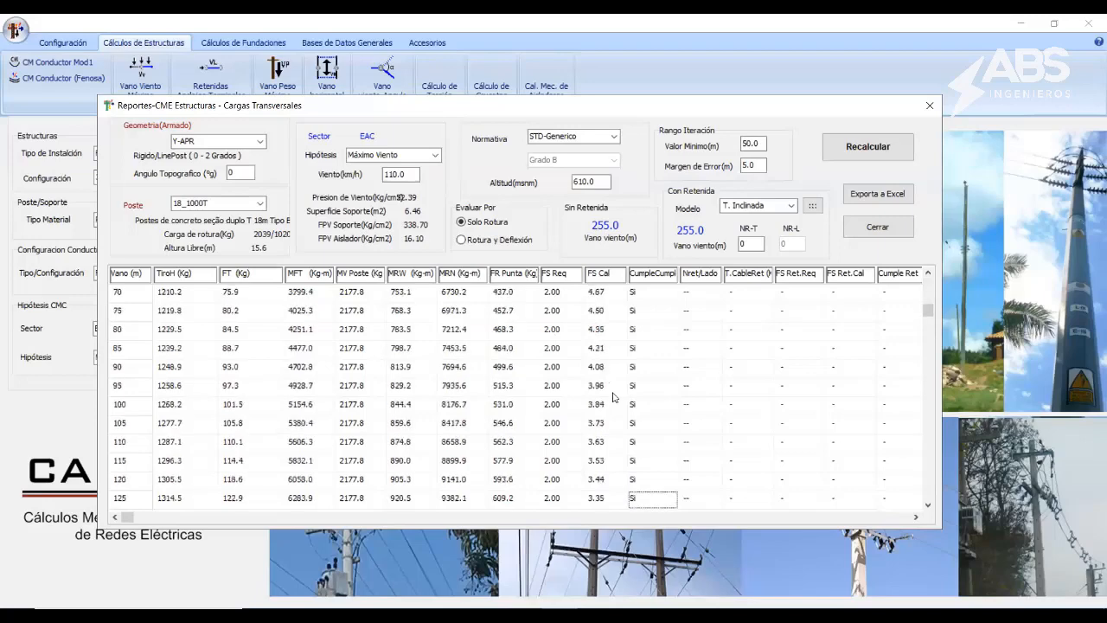
{"action": "key", "text": "Down"}
{"action": "key", "text": "Down"}
{"action": "key", "text": "Down"}
{"action": "key", "text": "Down"}
{"action": "key", "text": "Down"}
{"action": "key", "text": "Down"}
{"action": "key", "text": "Down"}
{"action": "key", "text": "Down"}
{"action": "key", "text": "Down"}
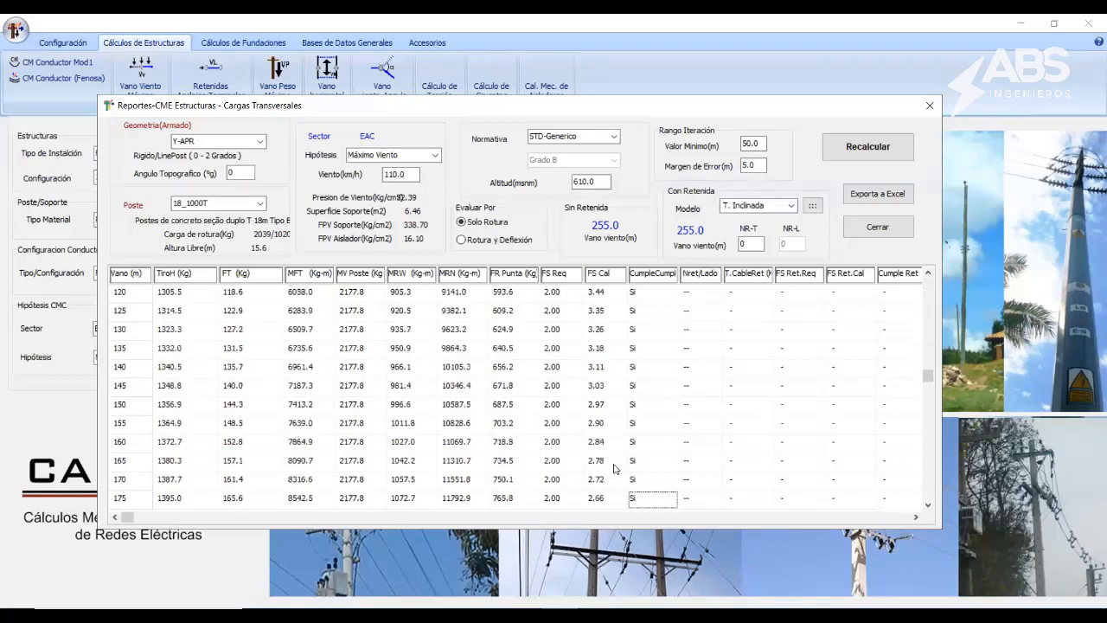
{"action": "key", "text": "Down"}
{"action": "key", "text": "Down"}
{"action": "key", "text": "Down"}
{"action": "key", "text": "Down"}
{"action": "key", "text": "Down"}
{"action": "key", "text": "Down"}
{"action": "key", "text": "Down"}
{"action": "key", "text": "Down"}
{"action": "key", "text": "Down"}
{"action": "key", "text": "Down"}
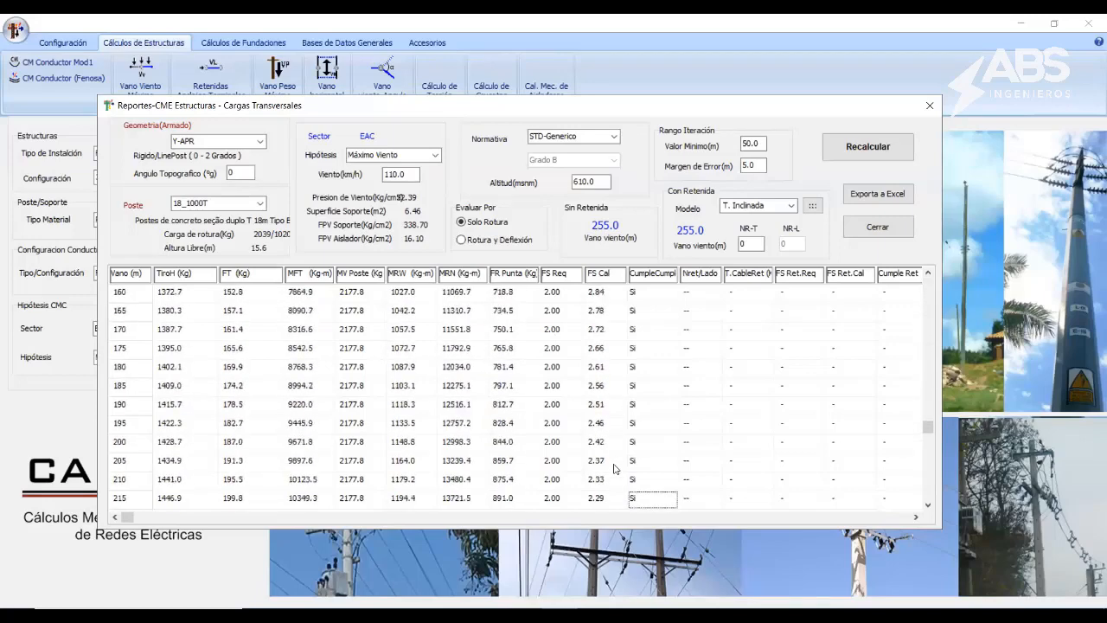
{"action": "key", "text": "Down"}
{"action": "key", "text": "Down"}
{"action": "key", "text": "Down"}
{"action": "key", "text": "Down"}
{"action": "key", "text": "Down"}
{"action": "key", "text": "Down"}
{"action": "key", "text": "Down"}
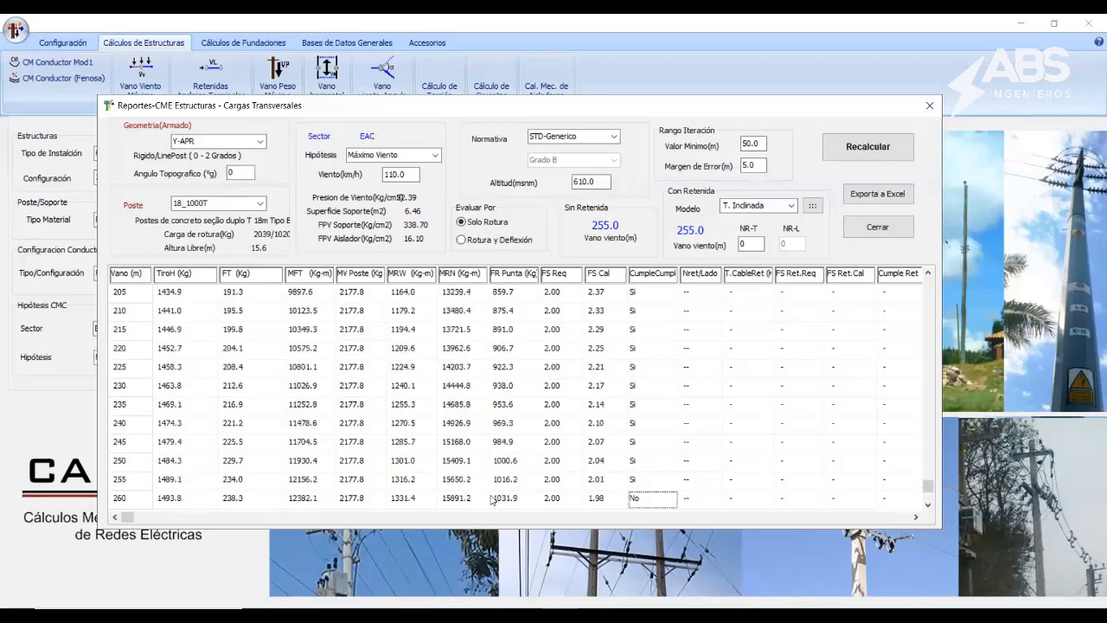
{"action": "left_click", "coordinate": [594, 481]}
{"action": "left_click", "coordinate": [605, 466]}
{"action": "left_click", "coordinate": [644, 479]}
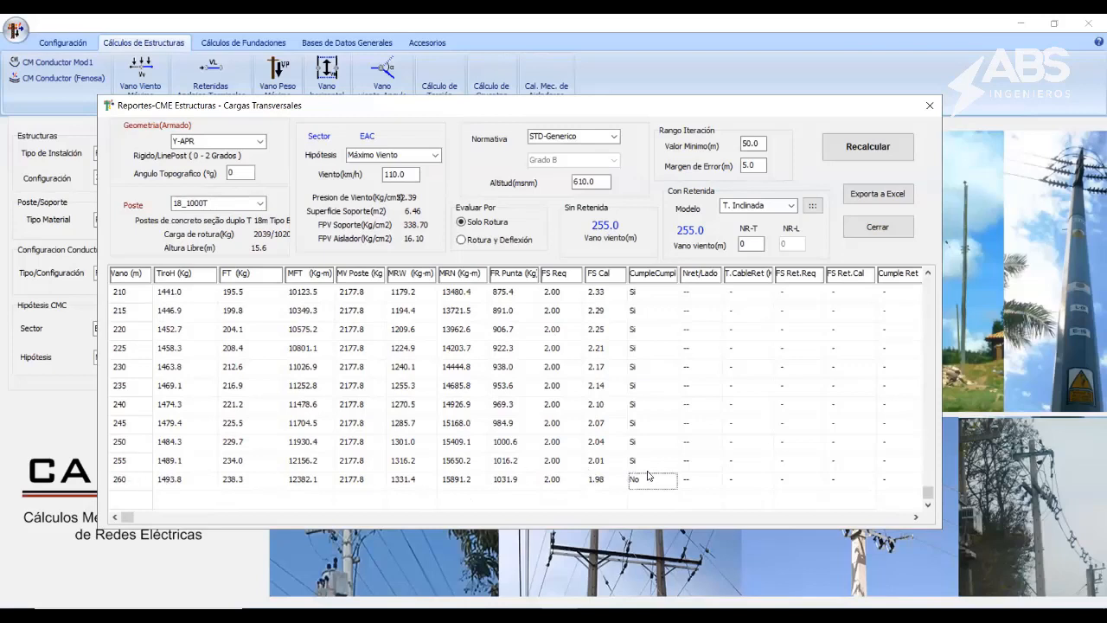
{"action": "left_click", "coordinate": [164, 465]}
Step: Set the topographic angle to 2, recalculate the wind spans and check the calculated safety factor of the 50 m span
{"action": "left_click", "coordinate": [233, 173]}
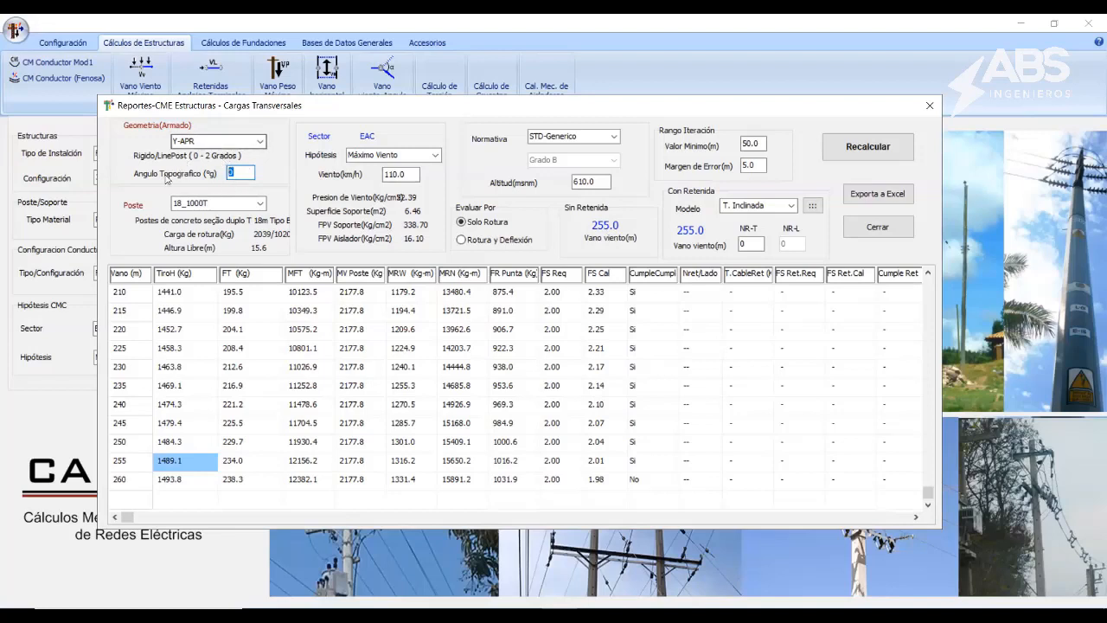
{"action": "left_click", "coordinate": [230, 172]}
{"action": "type", "text": "2"}
{"action": "key", "text": "Return"}
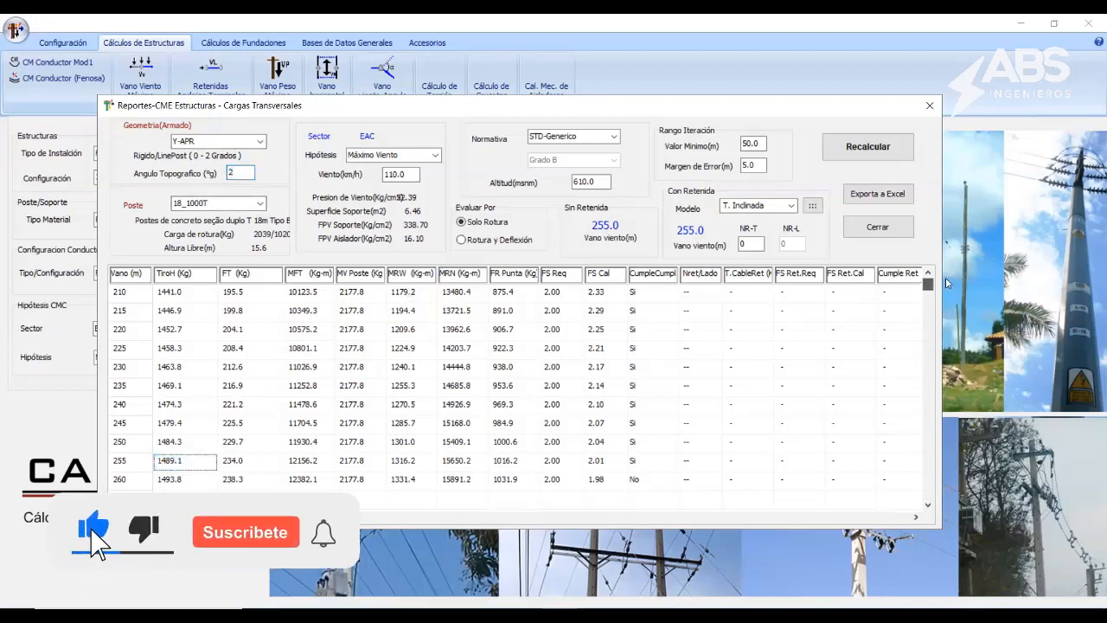
{"action": "left_click", "coordinate": [232, 293]}
{"action": "left_click", "coordinate": [854, 149]}
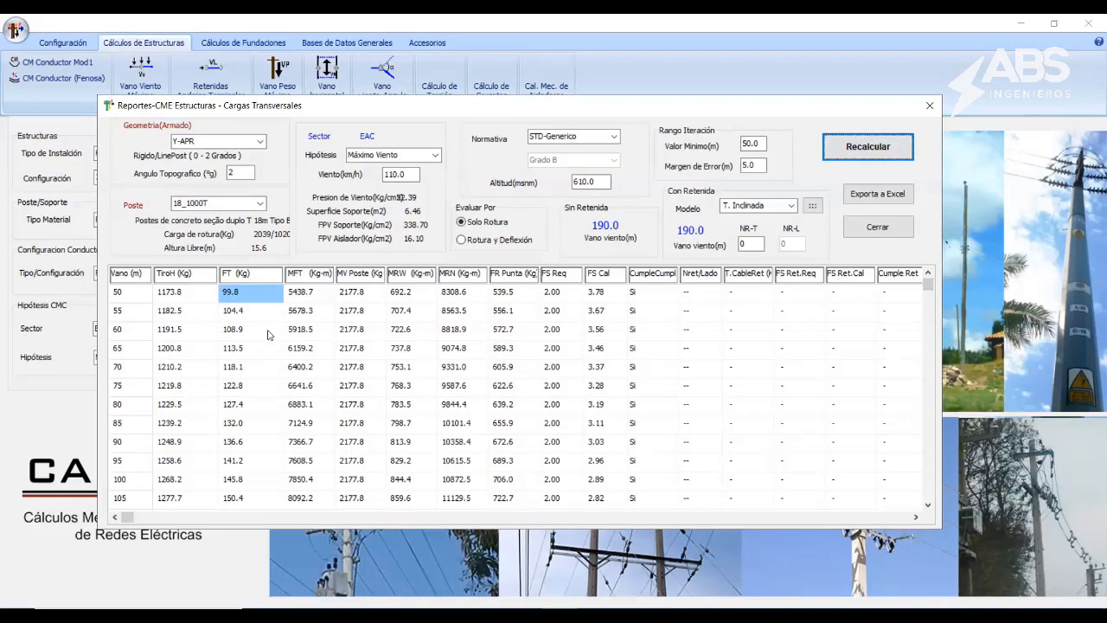
{"action": "double_click", "coordinate": [242, 173]}
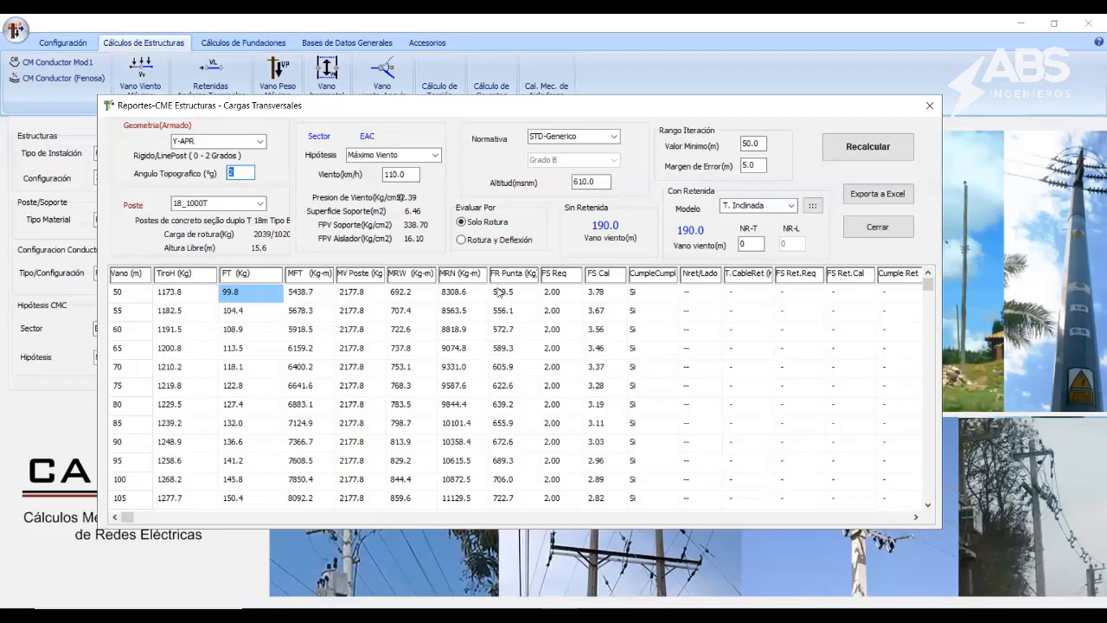
{"action": "left_click", "coordinate": [610, 295]}
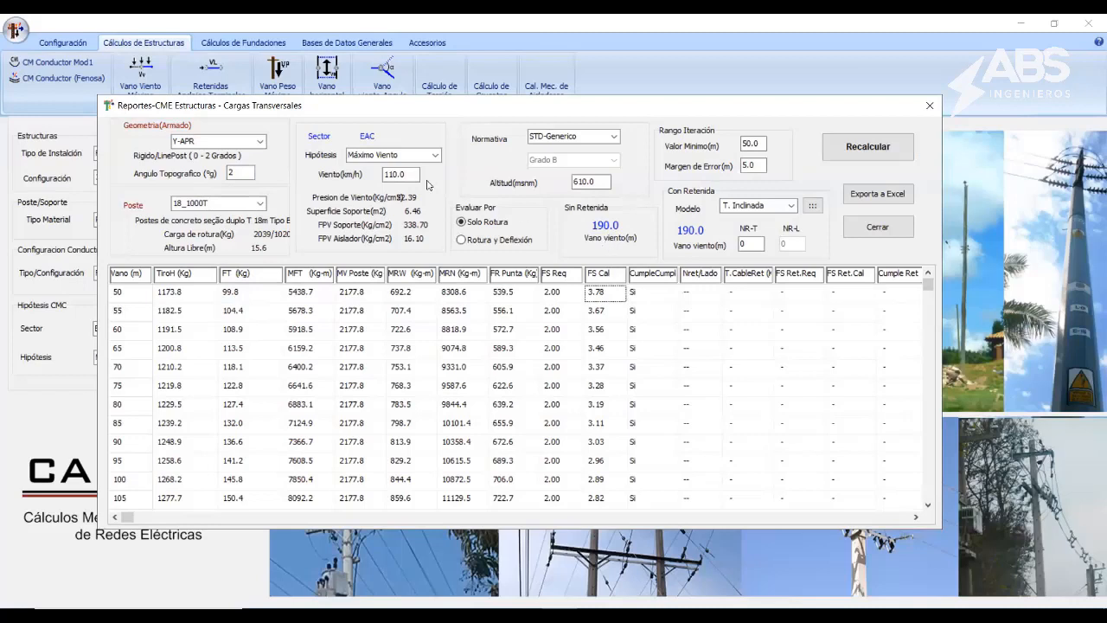
Step: Set the topographic angle to 3 and recalculate the wind spans
{"action": "left_click", "coordinate": [233, 172]}
{"action": "type", "text": "3"}
{"action": "left_click", "coordinate": [865, 149]}
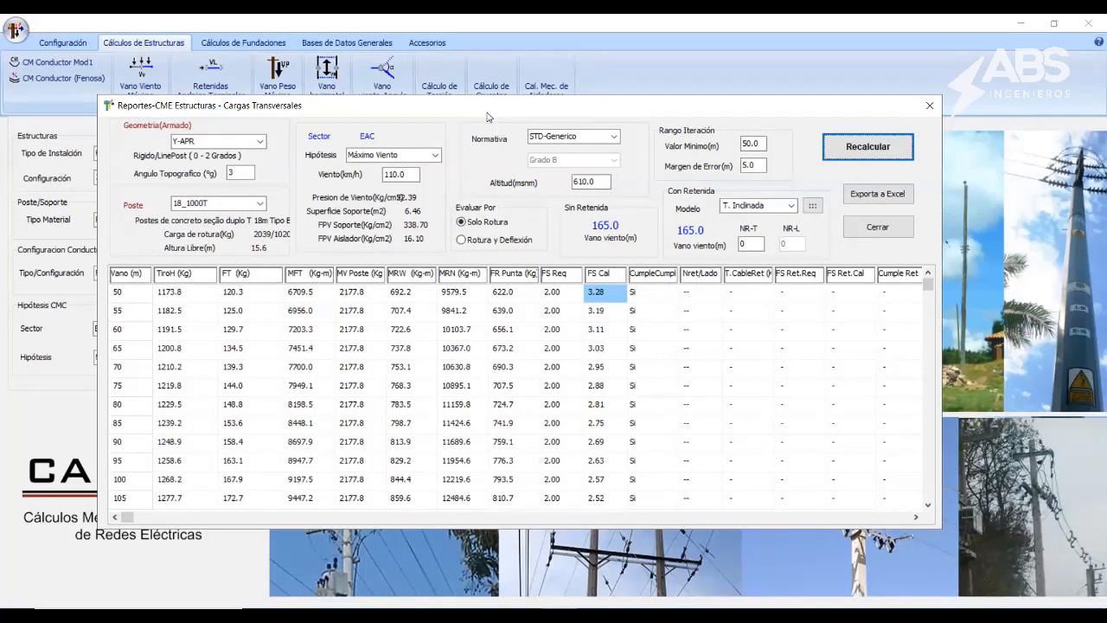
Step: Close the transverse loads report and change the structure geometry to Y-AGP2
{"action": "left_click_drag", "start_coordinate": [487, 111], "coordinate": [468, 324]}
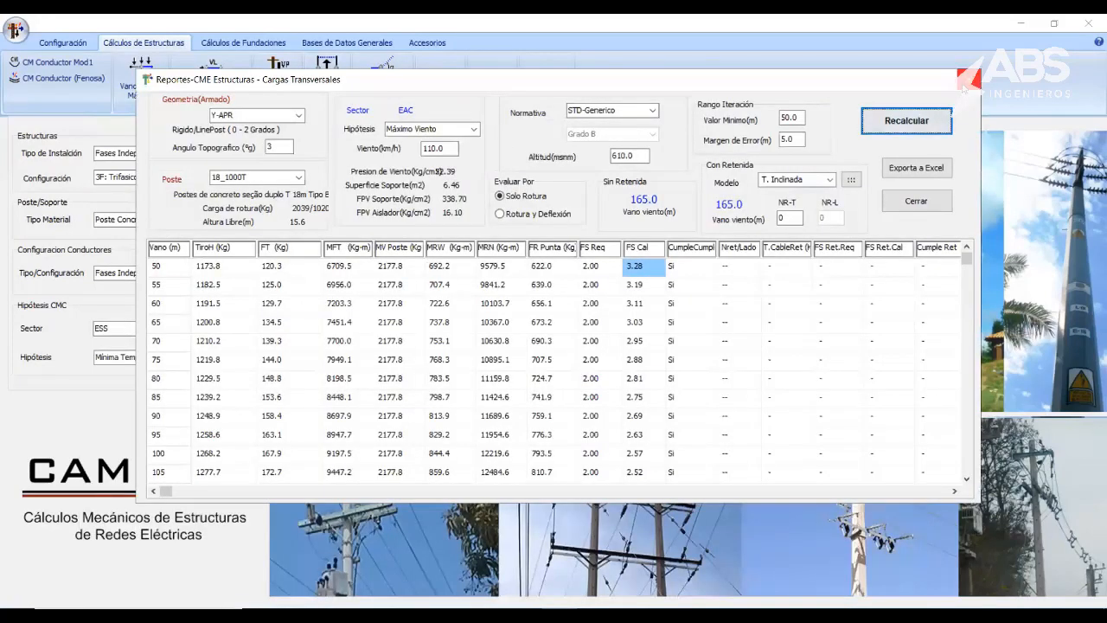
{"action": "left_click", "coordinate": [965, 85]}
{"action": "left_click", "coordinate": [387, 148]}
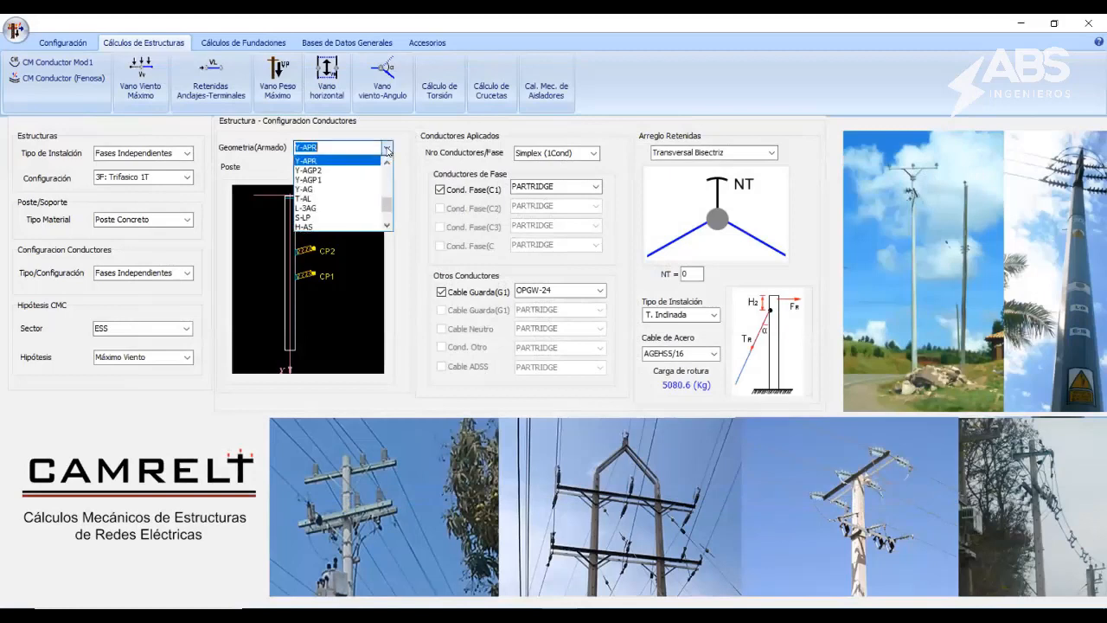
{"action": "left_click", "coordinate": [328, 170]}
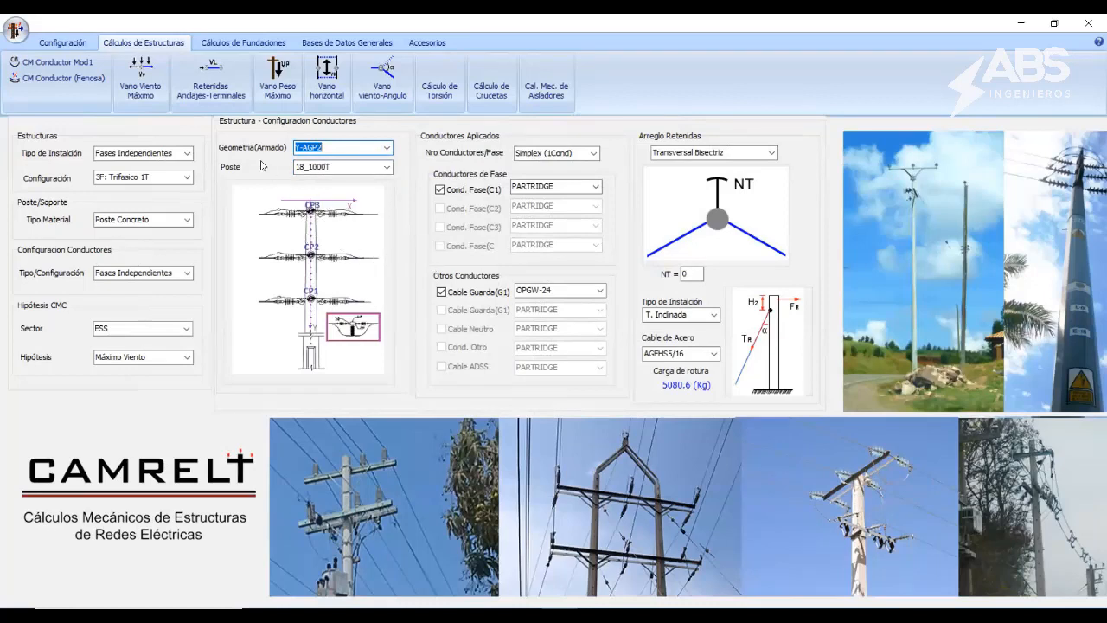
Step: Calculate the maximum wind span of the Y-AGP2 structure with the Máximo Viento hypothesis and the STD-Generico standard
{"action": "left_click", "coordinate": [161, 93]}
{"action": "left_click", "coordinate": [416, 151]}
{"action": "left_click", "coordinate": [372, 181]}
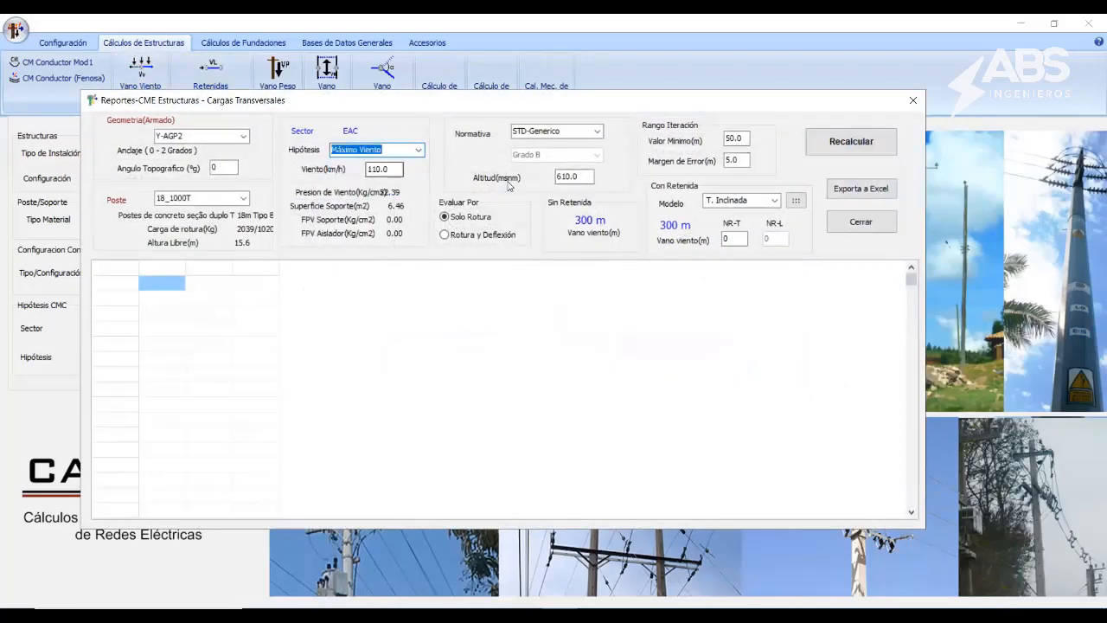
{"action": "left_click", "coordinate": [597, 131]}
{"action": "left_click", "coordinate": [559, 145]}
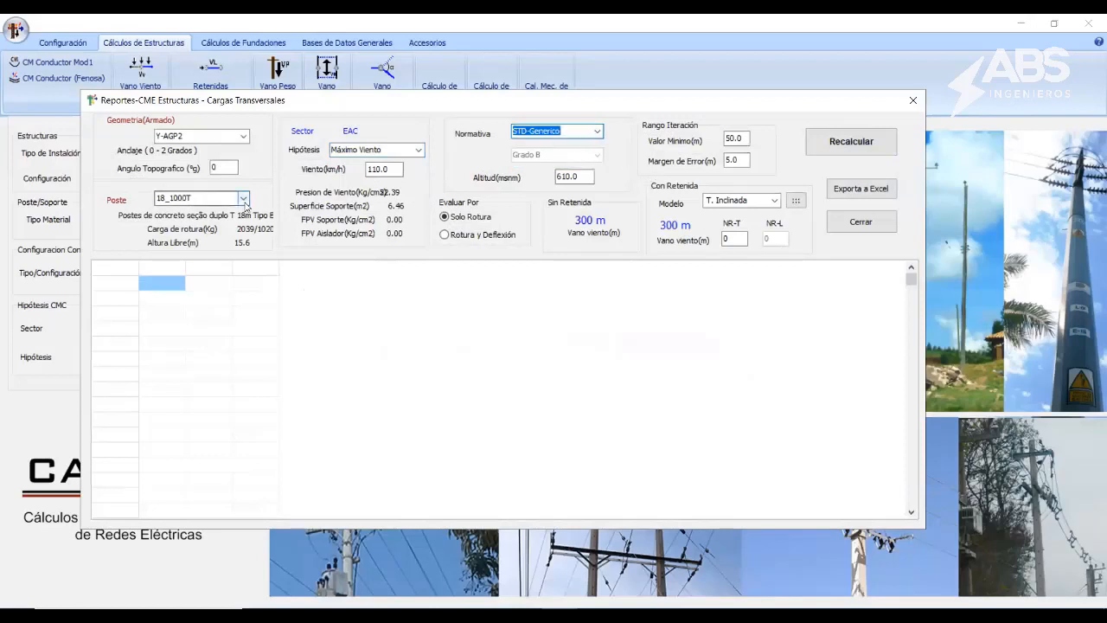
{"action": "left_click", "coordinate": [825, 151]}
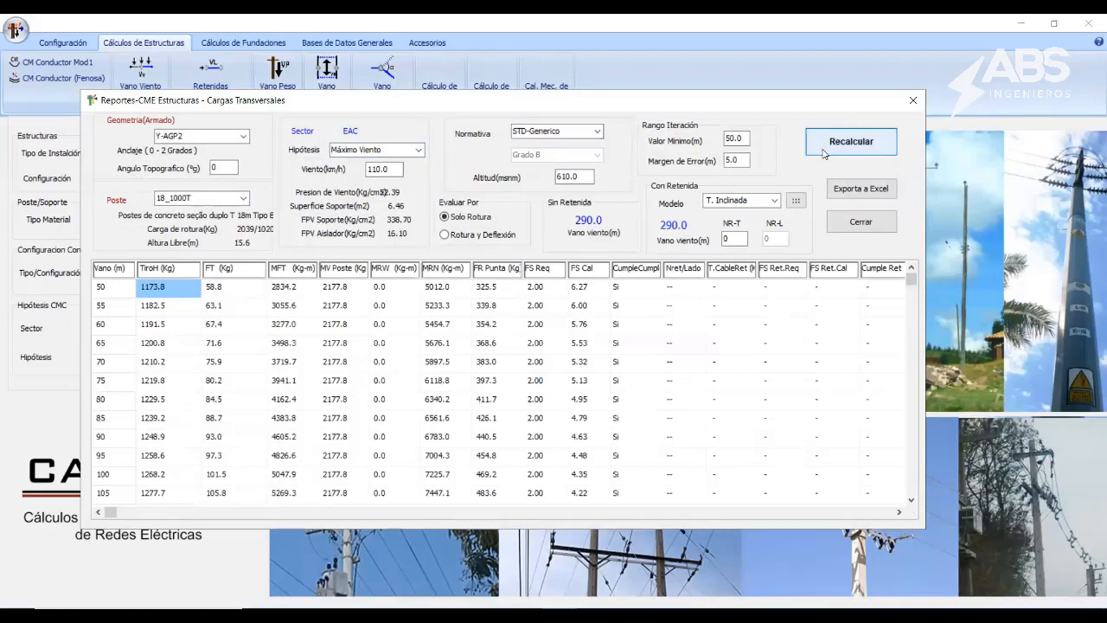
Step: Set the topographic angle to 2 and recalculate the wind spans of the Y-AGP2 structure
{"action": "double_click", "coordinate": [227, 168]}
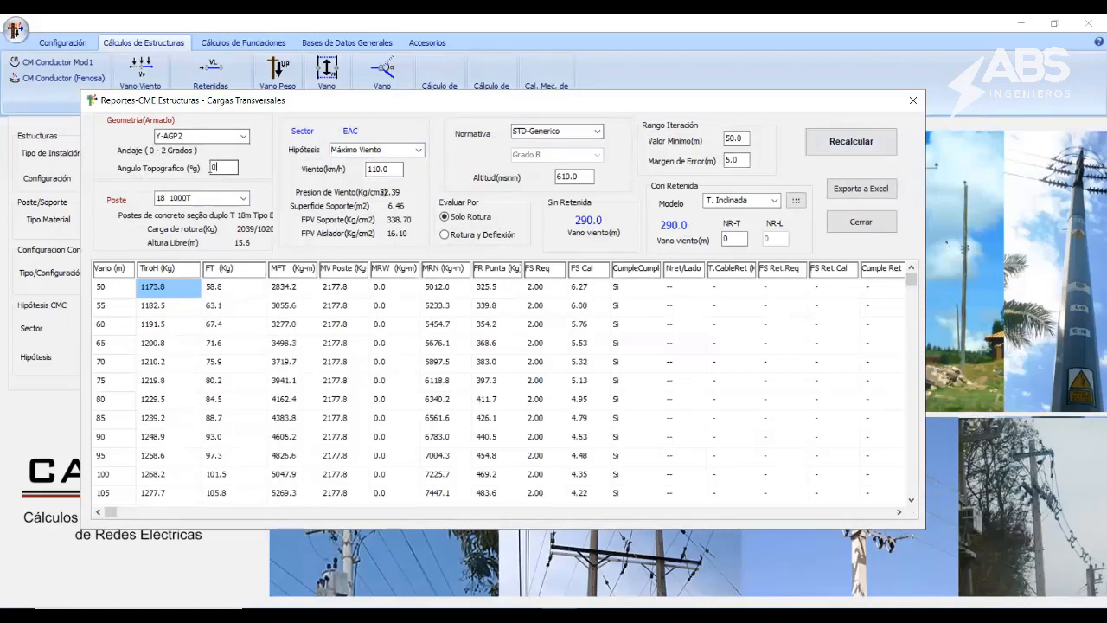
{"action": "type", "text": "2"}
{"action": "left_click", "coordinate": [849, 141]}
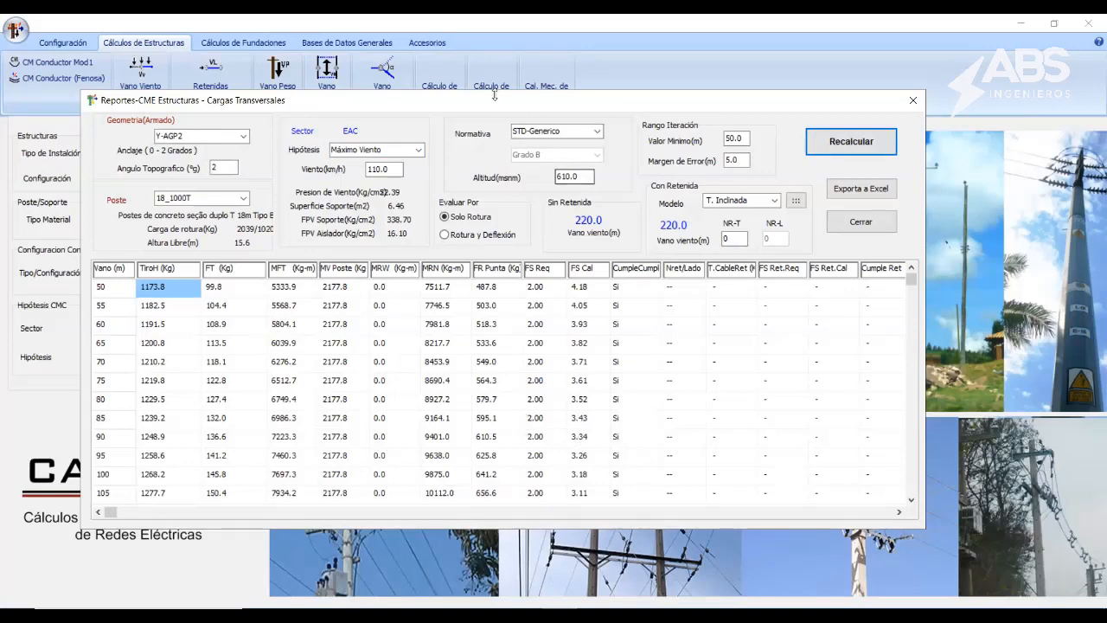
Step: Compare the Y-AGP2 report, including its MRW column, with the structure drawing behind the report window
{"action": "left_click_drag", "start_coordinate": [489, 101], "coordinate": [429, 523]}
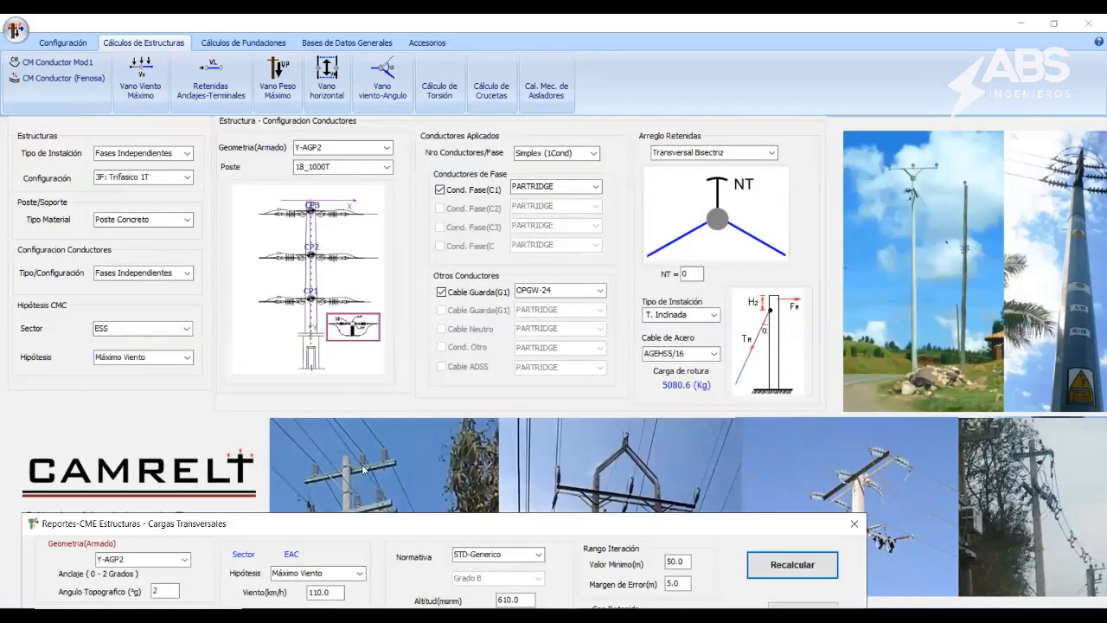
{"action": "left_click_drag", "start_coordinate": [361, 527], "coordinate": [538, 60]}
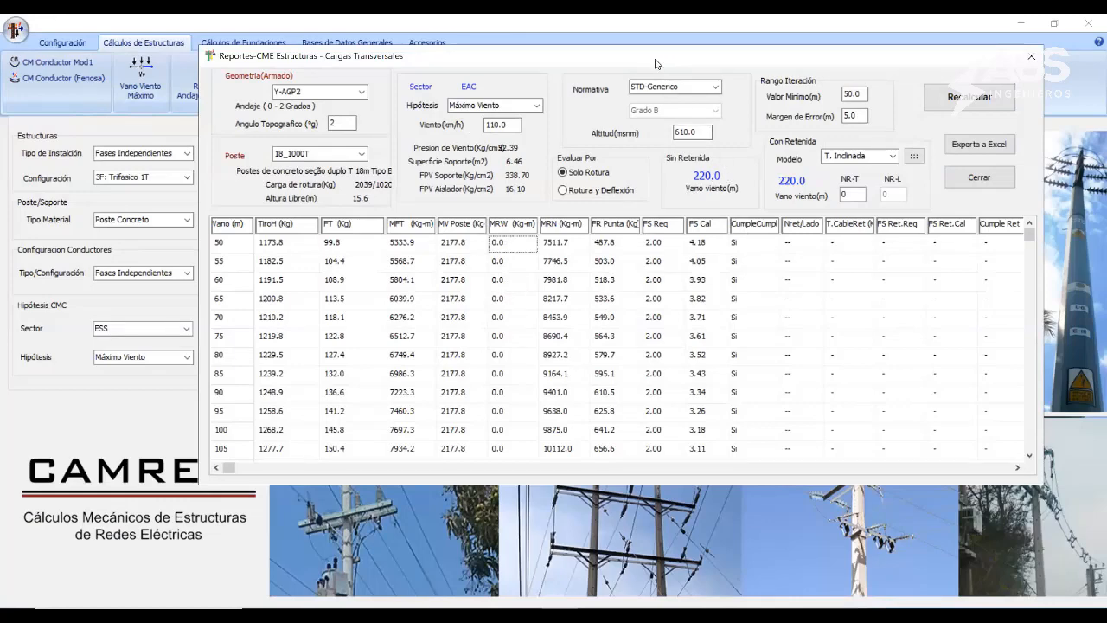
{"action": "left_click_drag", "start_coordinate": [655, 64], "coordinate": [556, 382]}
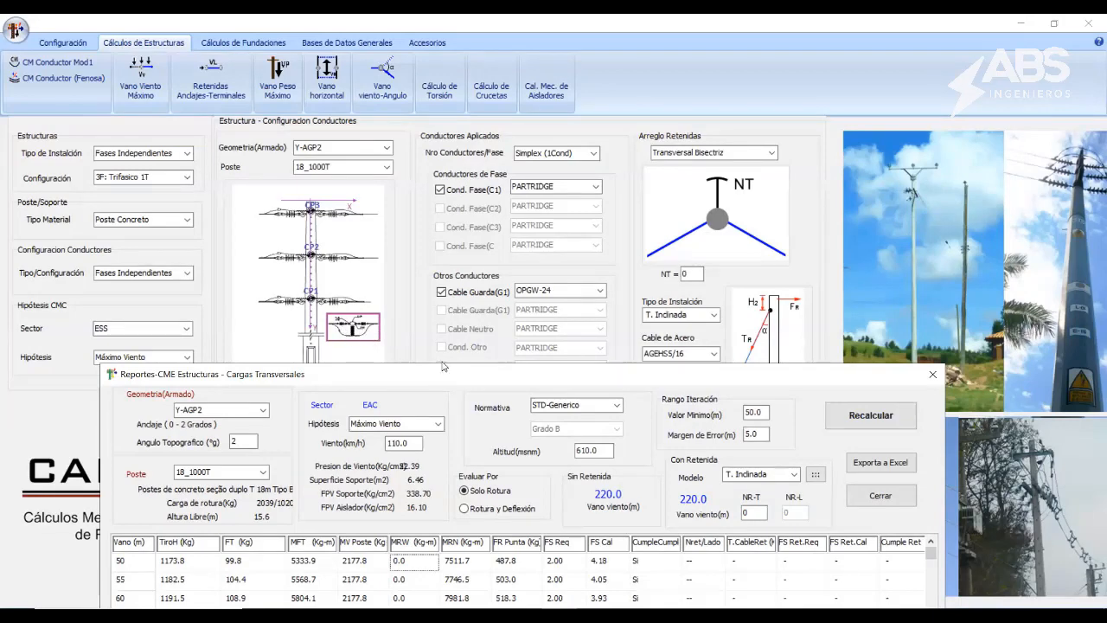
{"action": "left_click_drag", "start_coordinate": [442, 366], "coordinate": [481, 61]}
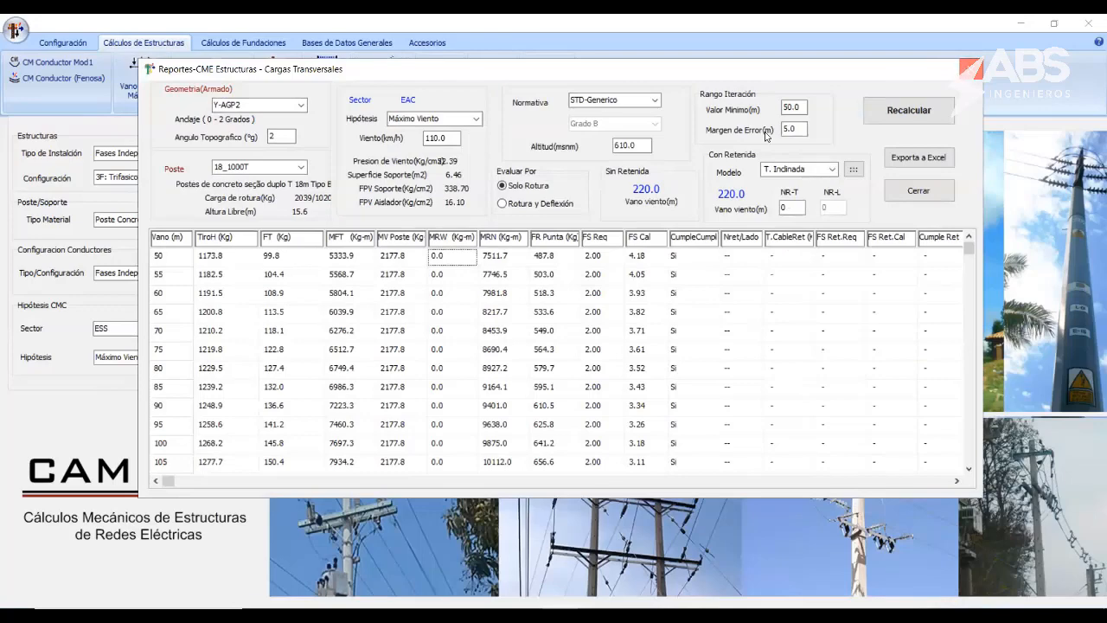
Step: Close the report and preview the drawings of other geometries, including Y-AG and Y-AGP1
{"action": "left_click", "coordinate": [970, 68]}
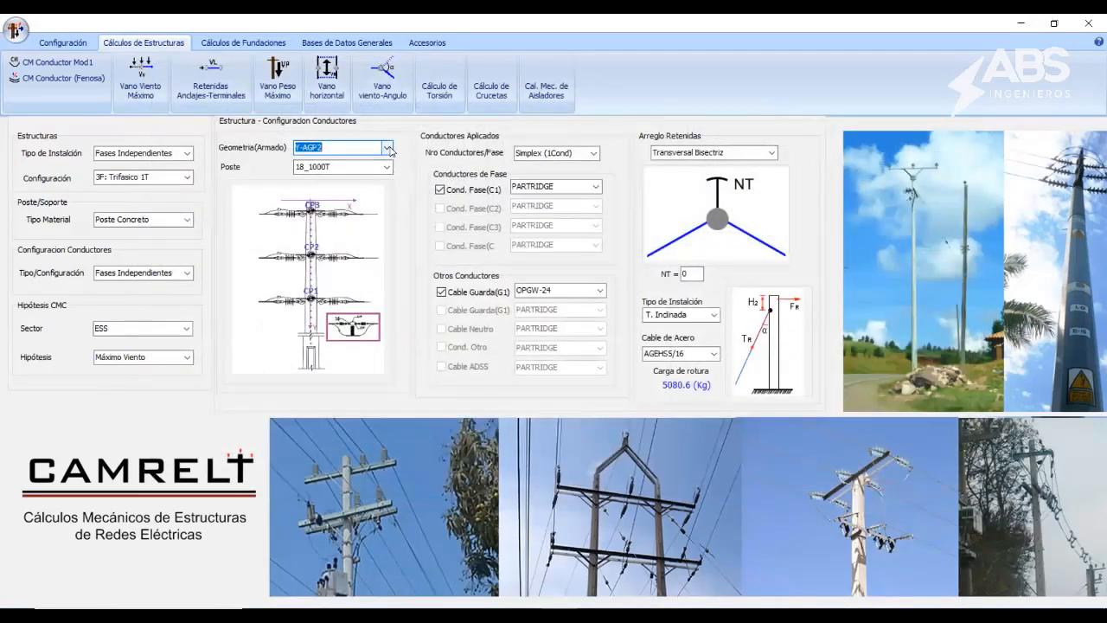
{"action": "scroll", "coordinate": [389, 151], "scroll_direction": "up", "scroll_amount": 1}
{"action": "left_click", "coordinate": [387, 148]}
{"action": "left_click", "coordinate": [387, 148]}
{"action": "left_click", "coordinate": [350, 168]}
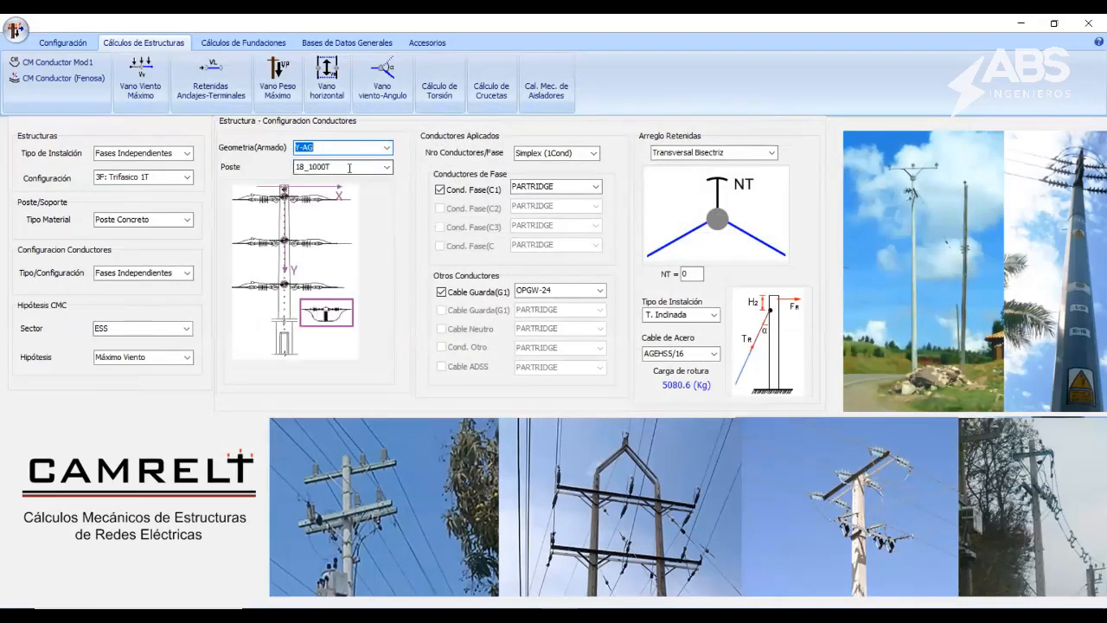
{"action": "left_click", "coordinate": [382, 148]}
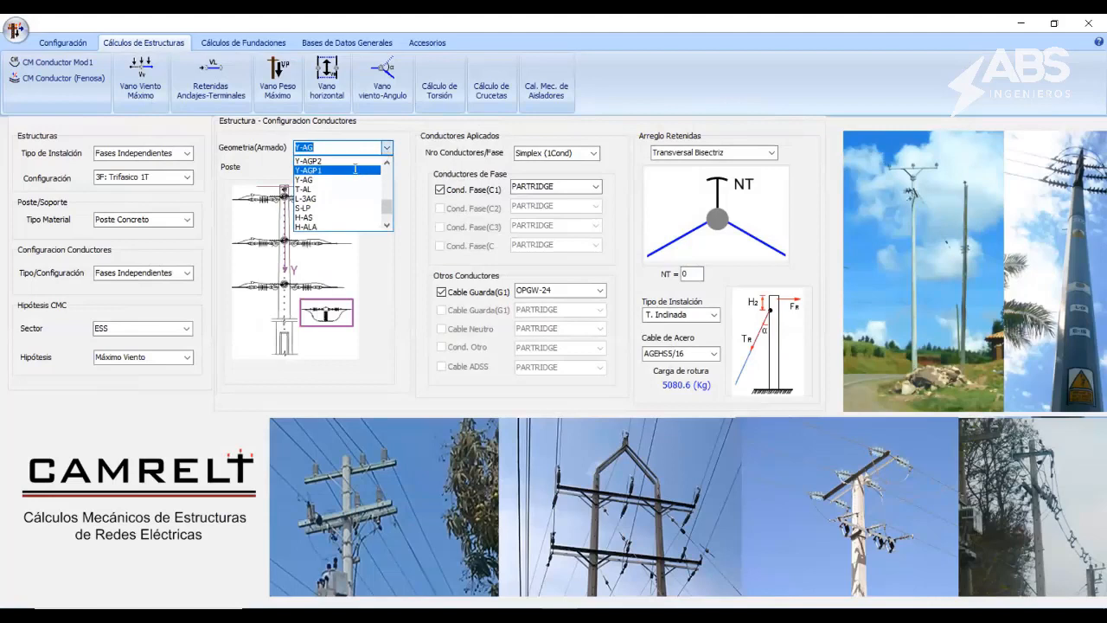
{"action": "left_click", "coordinate": [354, 167]}
{"action": "left_click", "coordinate": [387, 148]}
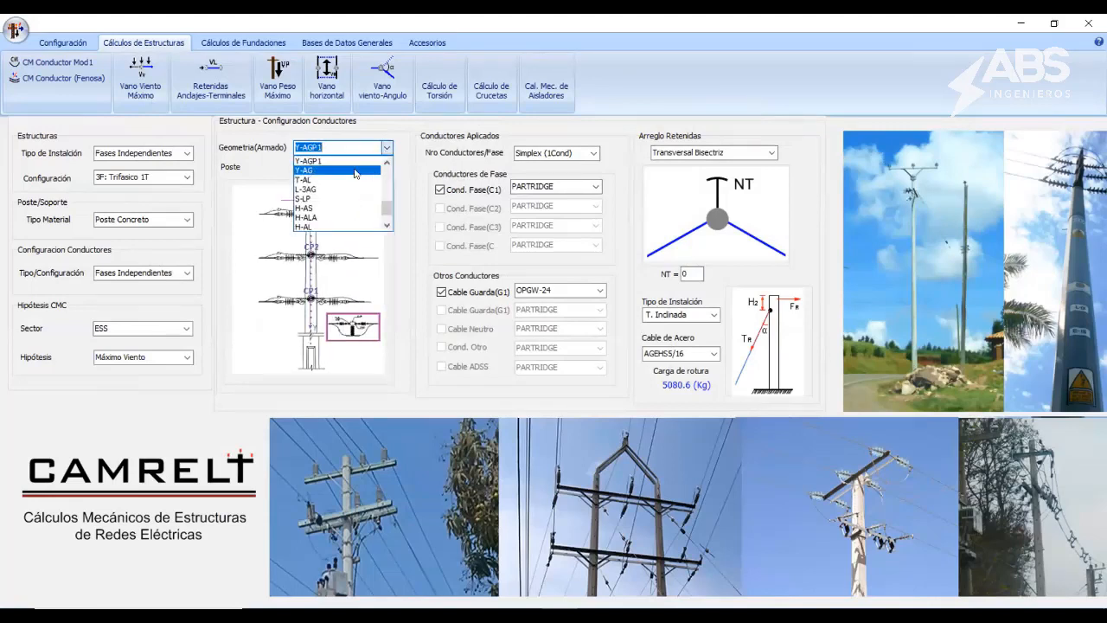
{"action": "left_click", "coordinate": [356, 168]}
{"action": "left_click", "coordinate": [387, 148]}
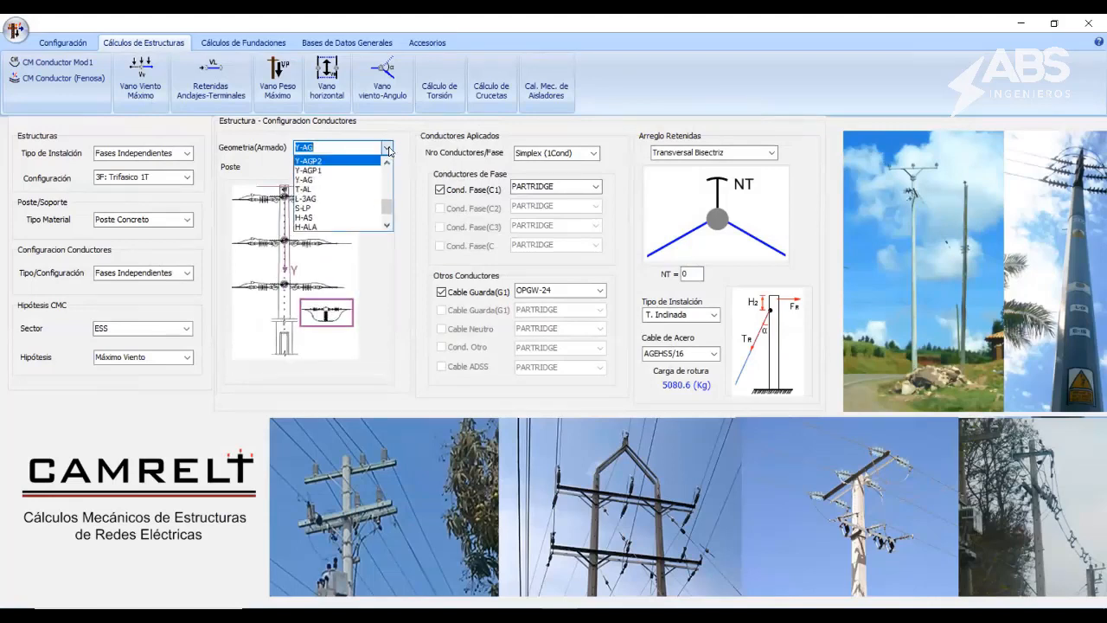
{"action": "left_click", "coordinate": [360, 168]}
{"action": "scroll", "coordinate": [387, 148], "scroll_direction": "down", "scroll_amount": 1}
Step: Open the structures database and filter it by Fases Independientes and 3F: Trifasico 1T
{"action": "left_click", "coordinate": [346, 42]}
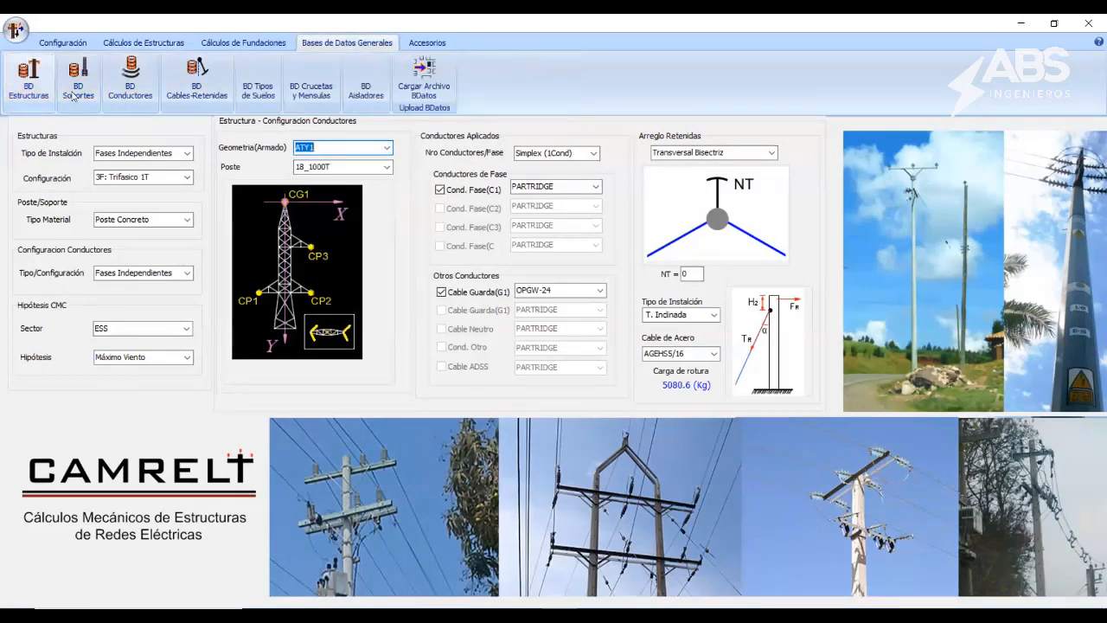
{"action": "left_click", "coordinate": [28, 78]}
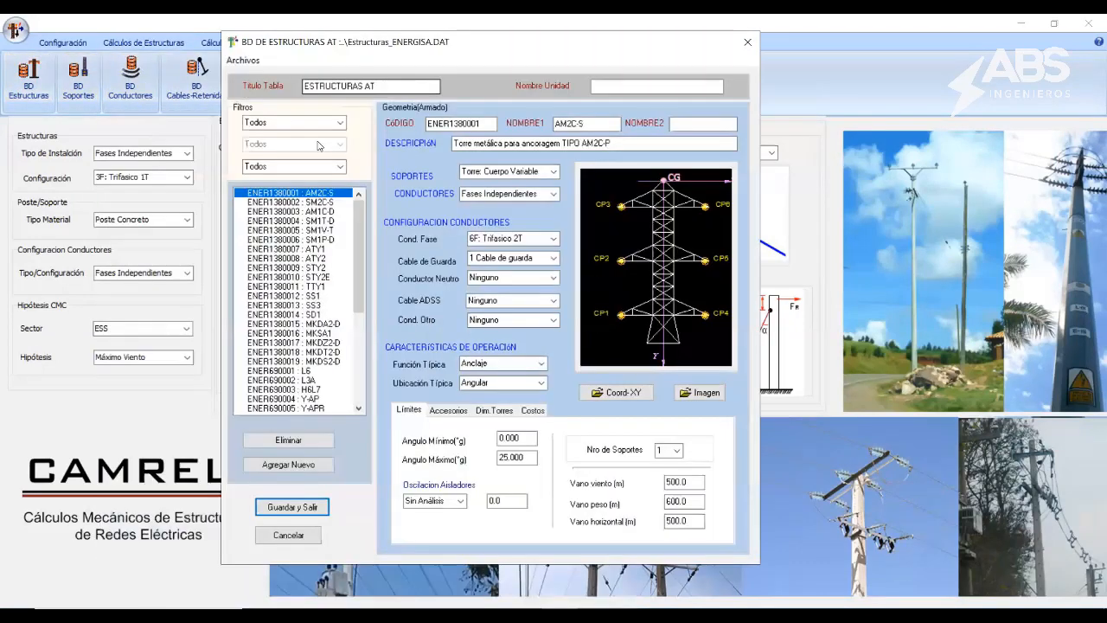
{"action": "left_click", "coordinate": [313, 123]}
{"action": "left_click", "coordinate": [313, 144]}
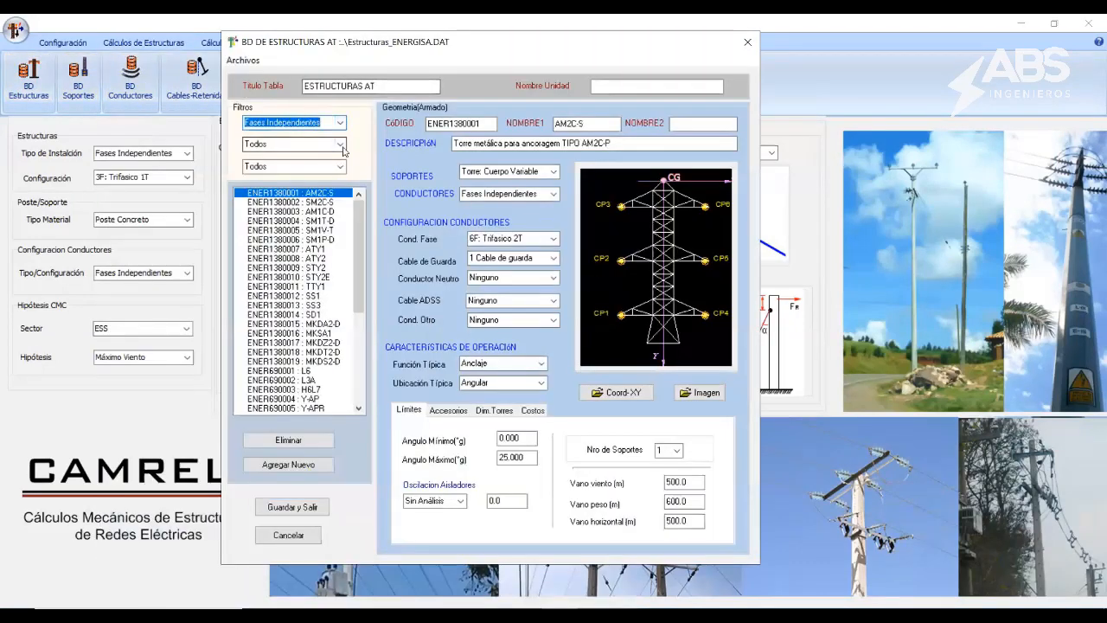
{"action": "left_click", "coordinate": [342, 144]}
{"action": "left_click", "coordinate": [294, 183]}
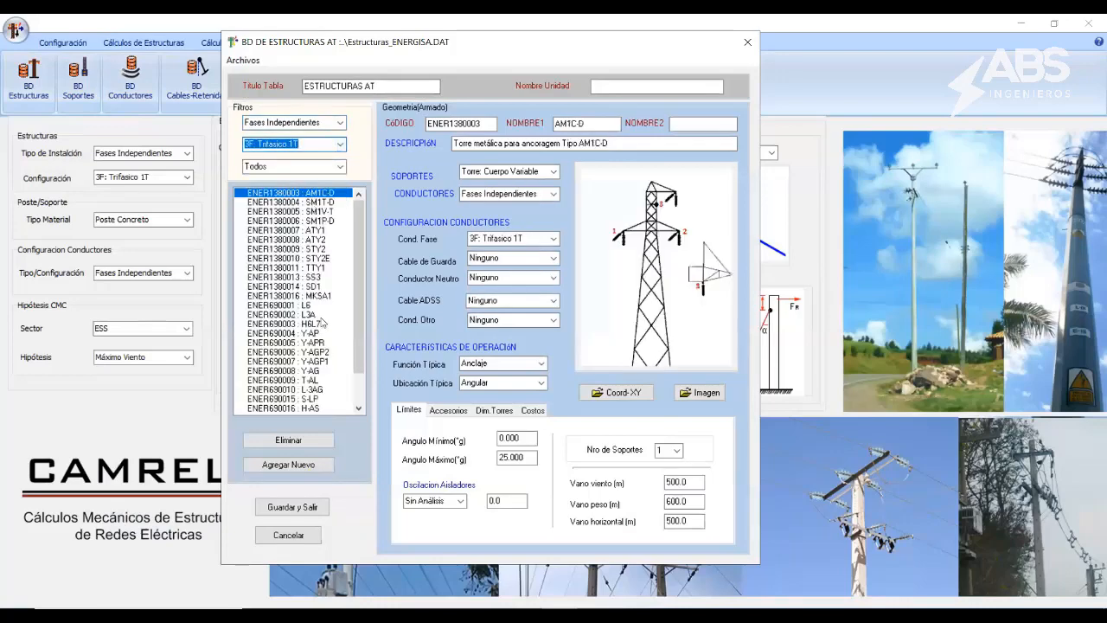
Step: Review the database records of the ATY1, L6, STY2 and Y-AP structures
{"action": "left_click", "coordinate": [318, 230]}
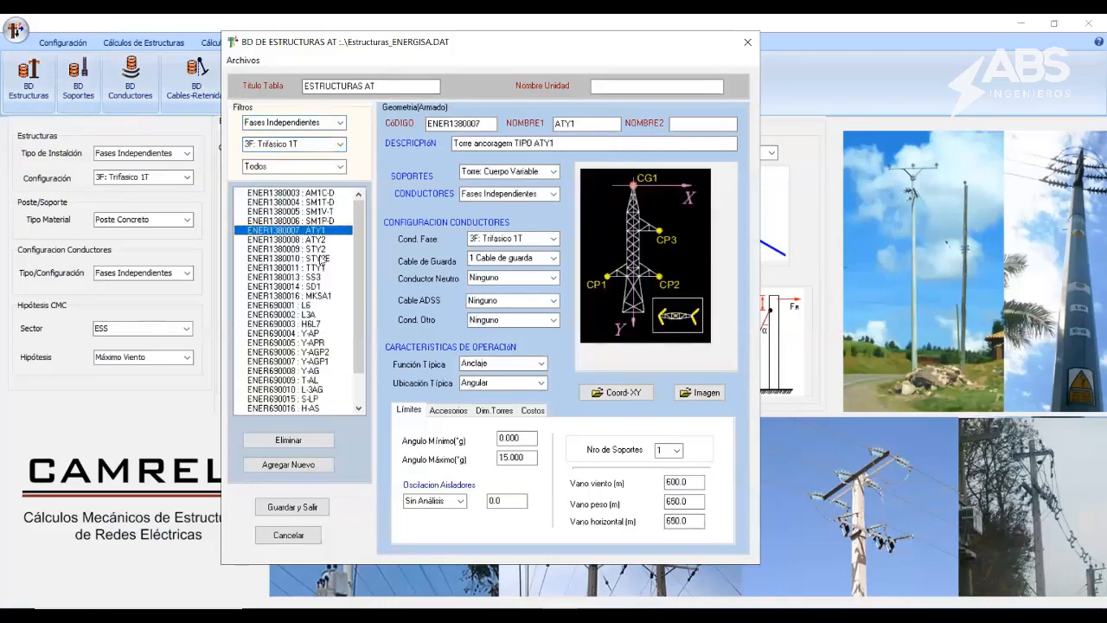
{"action": "left_click", "coordinate": [317, 306]}
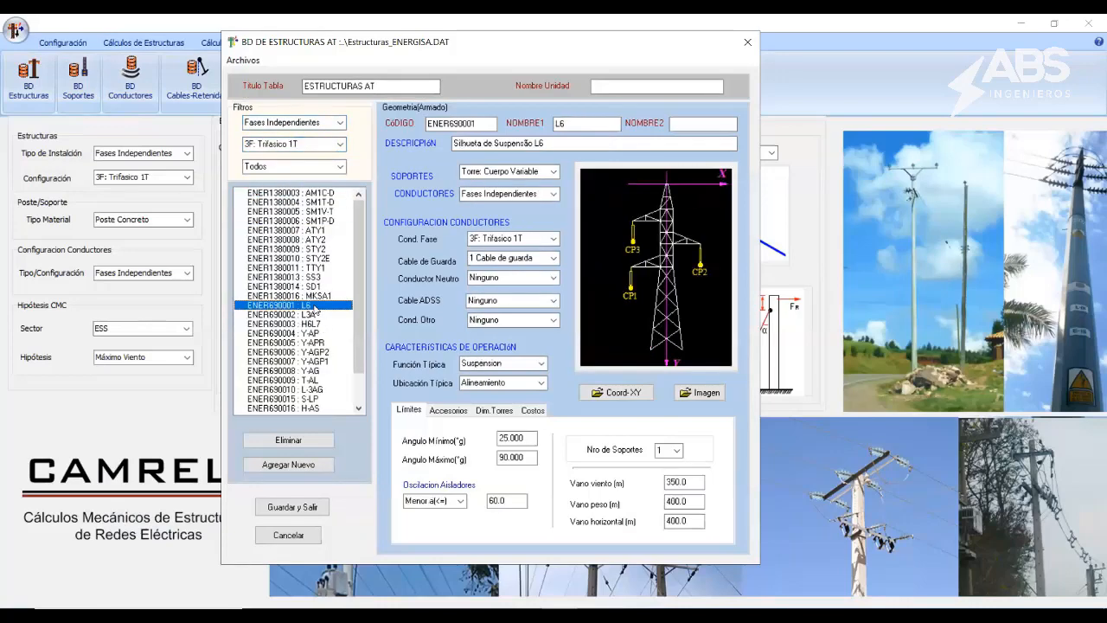
{"action": "left_click", "coordinate": [316, 249]}
{"action": "left_click", "coordinate": [306, 307]}
{"action": "left_click", "coordinate": [320, 333]}
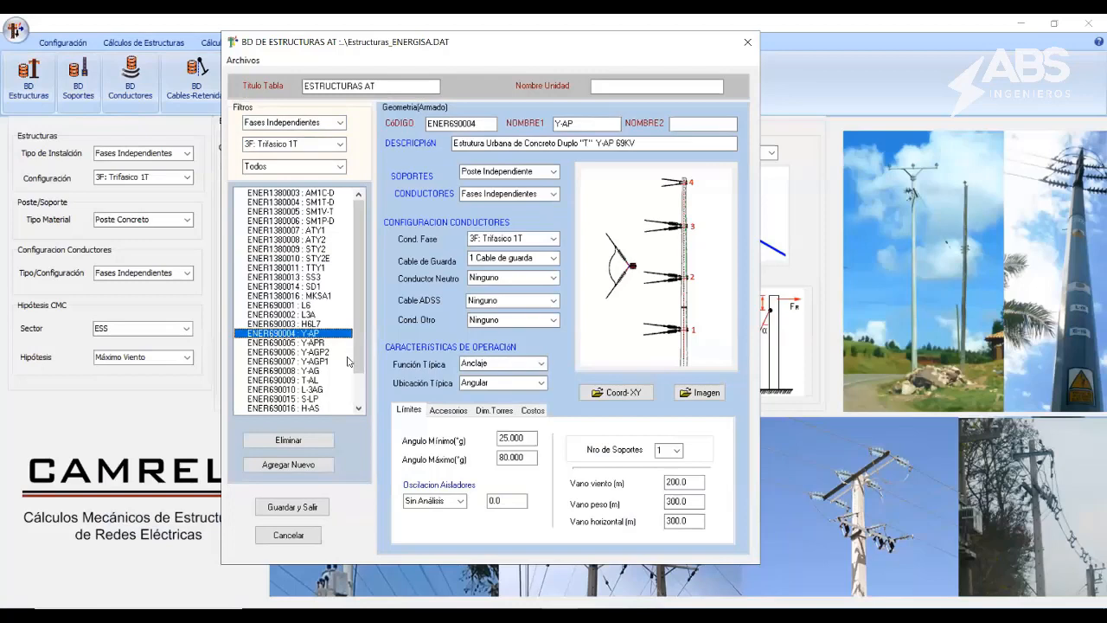
Step: Go through the urban concrete structure records from Y-APR to T-AL, examining their drawings, typical functions and angle limits
{"action": "key", "text": "Down"}
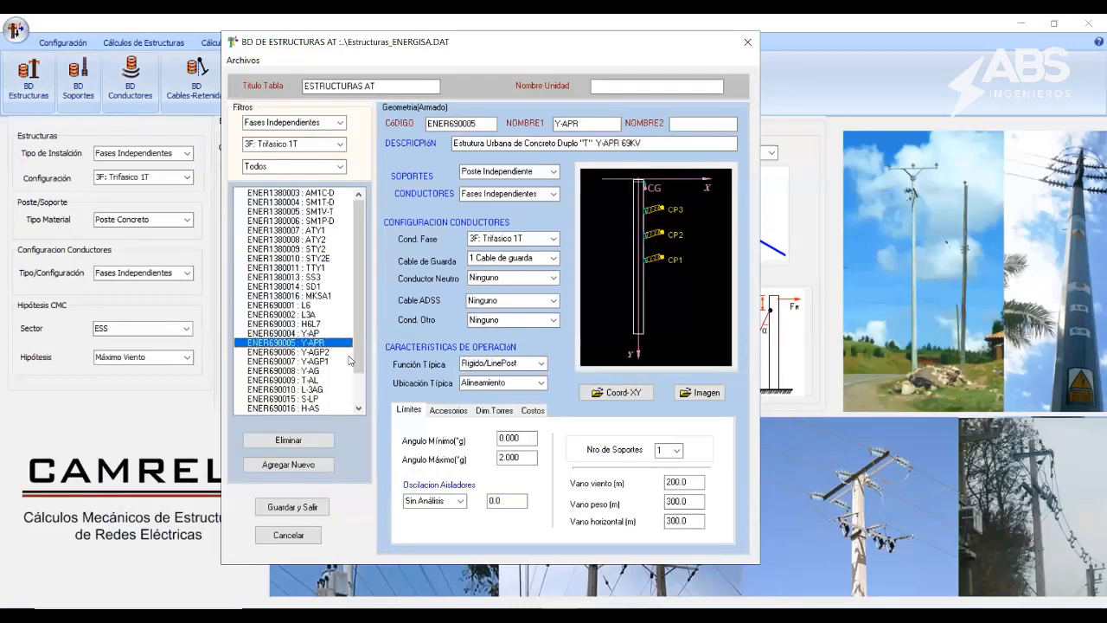
{"action": "key", "text": "Down"}
{"action": "key", "text": "Up"}
{"action": "key", "text": "Up"}
{"action": "key", "text": "Down"}
{"action": "key", "text": "Down"}
{"action": "key", "text": "Down"}
{"action": "key", "text": "Down"}
{"action": "key", "text": "Down"}
{"action": "key", "text": "Down"}
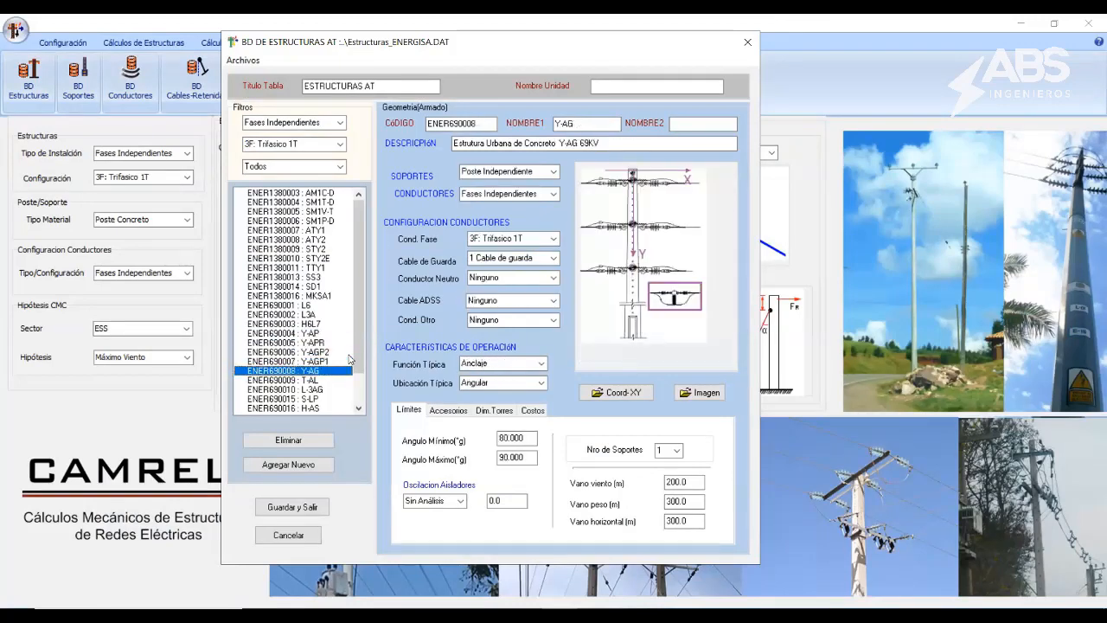
{"action": "key", "text": "Up"}
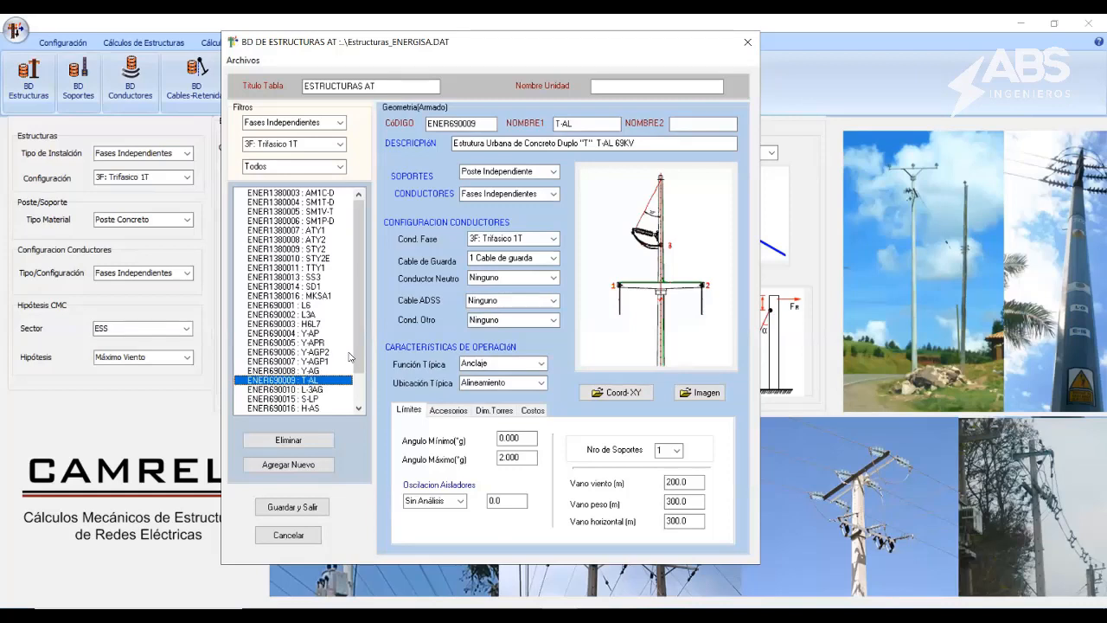
Step: Examine the records of the L-3AG, S-LP, H-AS, H-ALA, H-AL and C-AG structures and close the database
{"action": "left_click", "coordinate": [323, 391]}
{"action": "left_click_drag", "start_coordinate": [361, 340], "coordinate": [364, 370]}
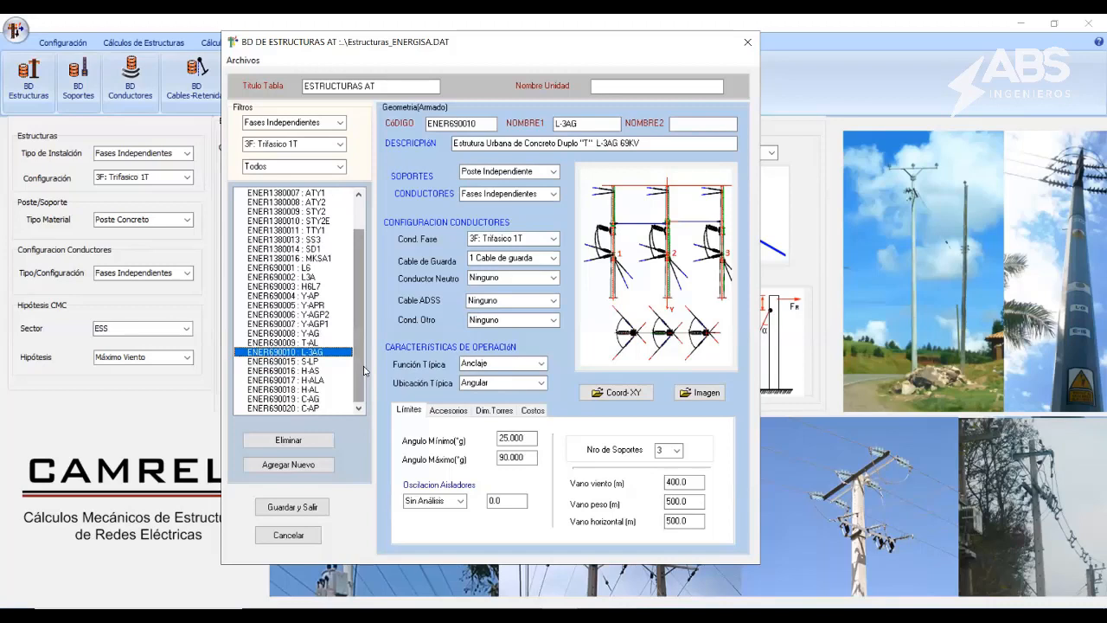
{"action": "left_click", "coordinate": [318, 362]}
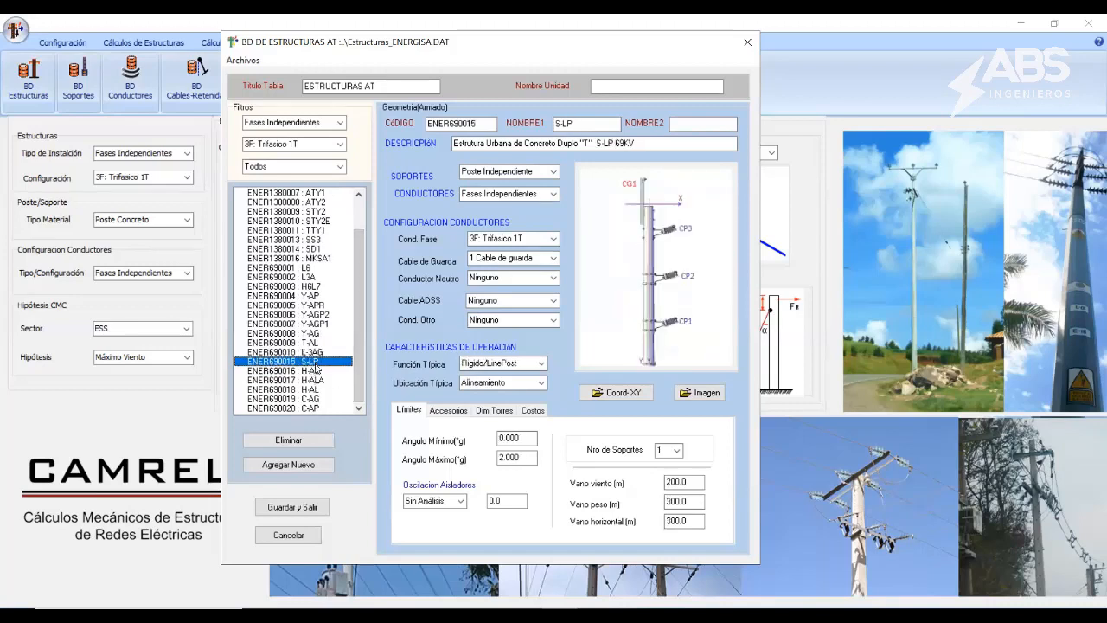
{"action": "left_click", "coordinate": [318, 371]}
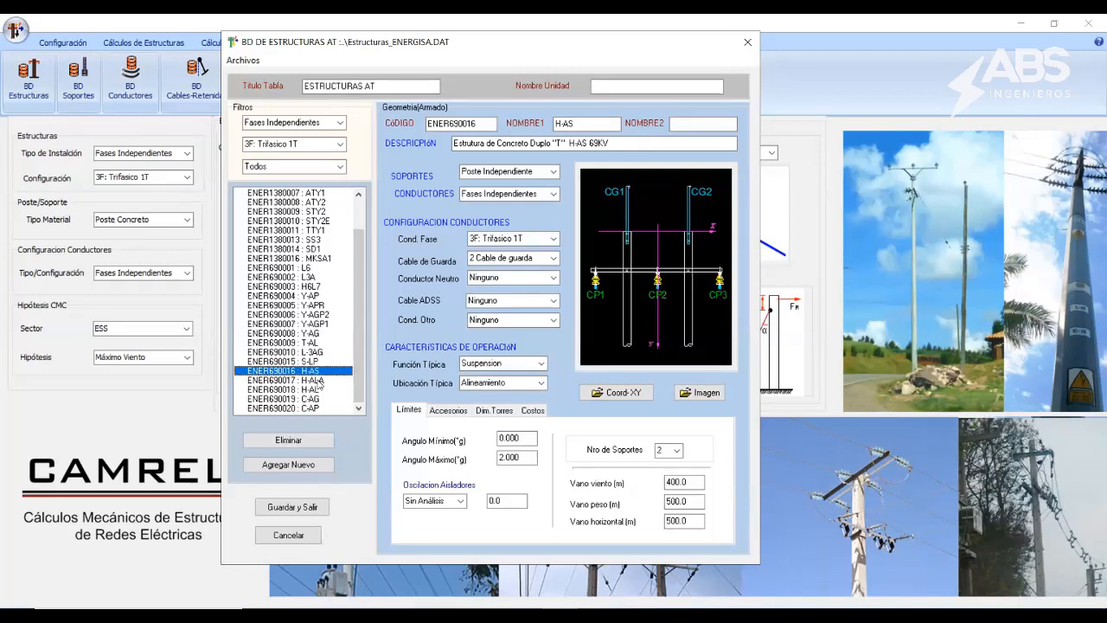
{"action": "left_click", "coordinate": [321, 382]}
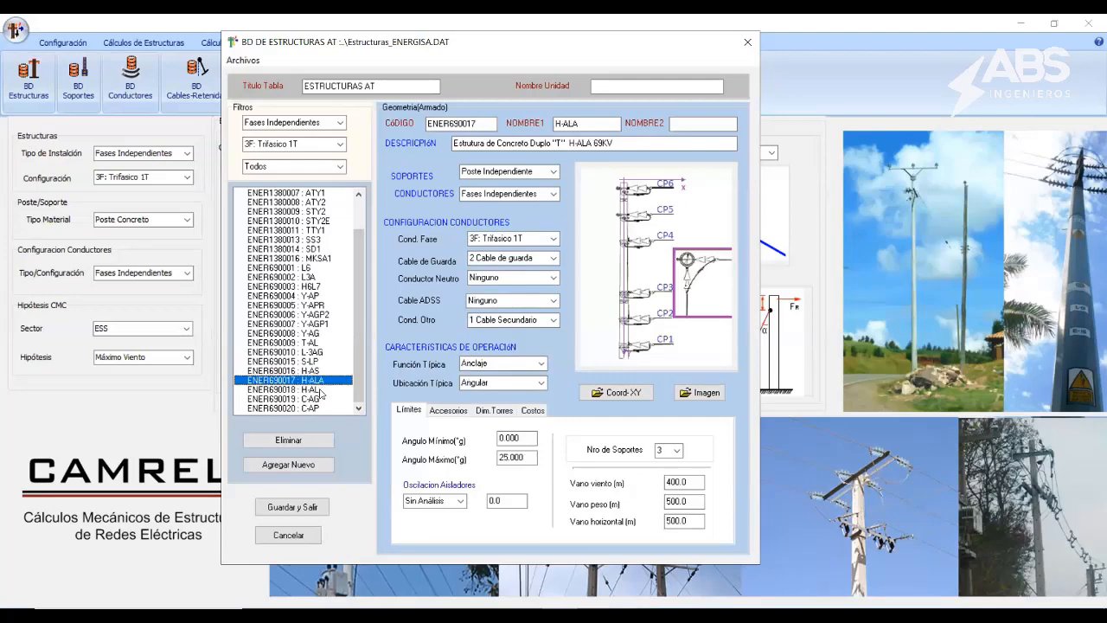
{"action": "left_click", "coordinate": [317, 390]}
{"action": "left_click", "coordinate": [316, 408]}
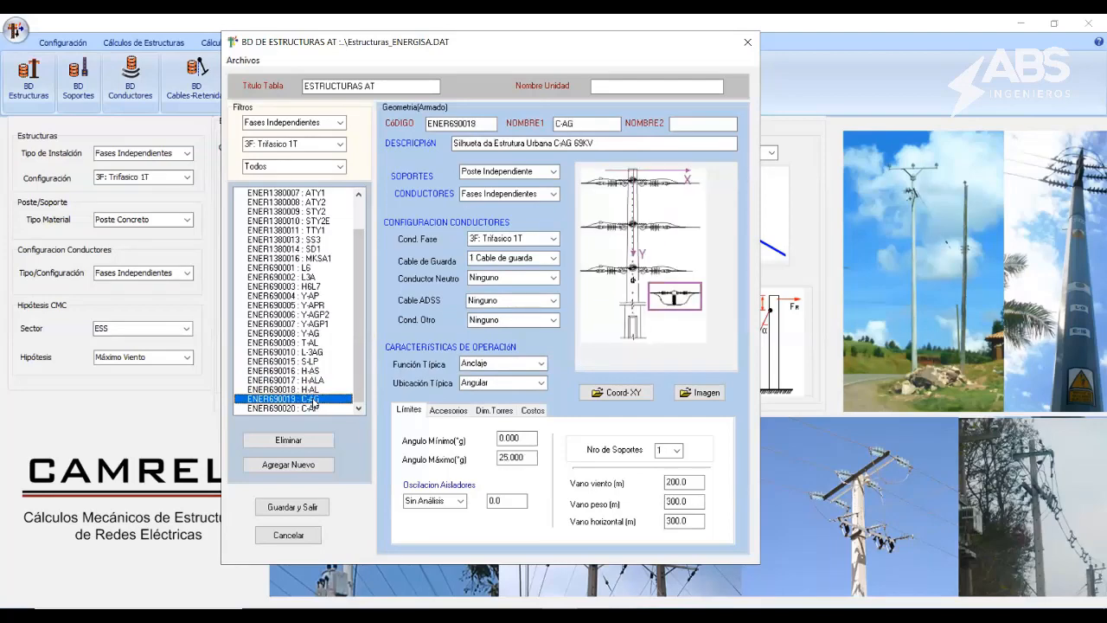
{"action": "left_click", "coordinate": [317, 389]}
{"action": "left_click", "coordinate": [321, 381]}
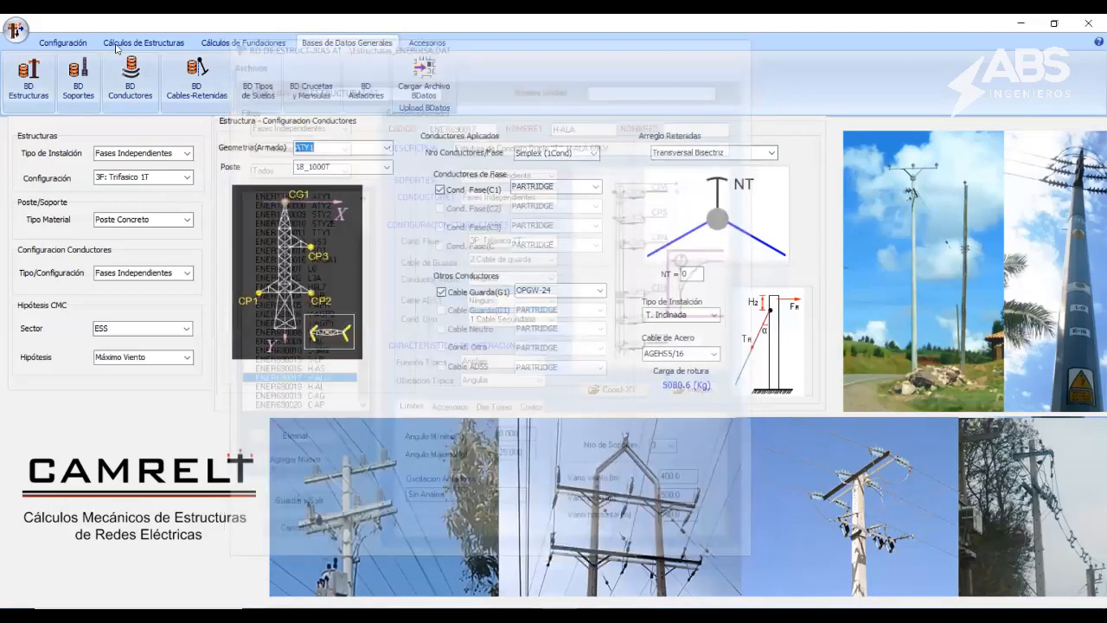
Step: Return to the structure calculations and set the structure configuration to Todos, keeping the conductor configuration at Fases Independientes
{"action": "left_click", "coordinate": [145, 43]}
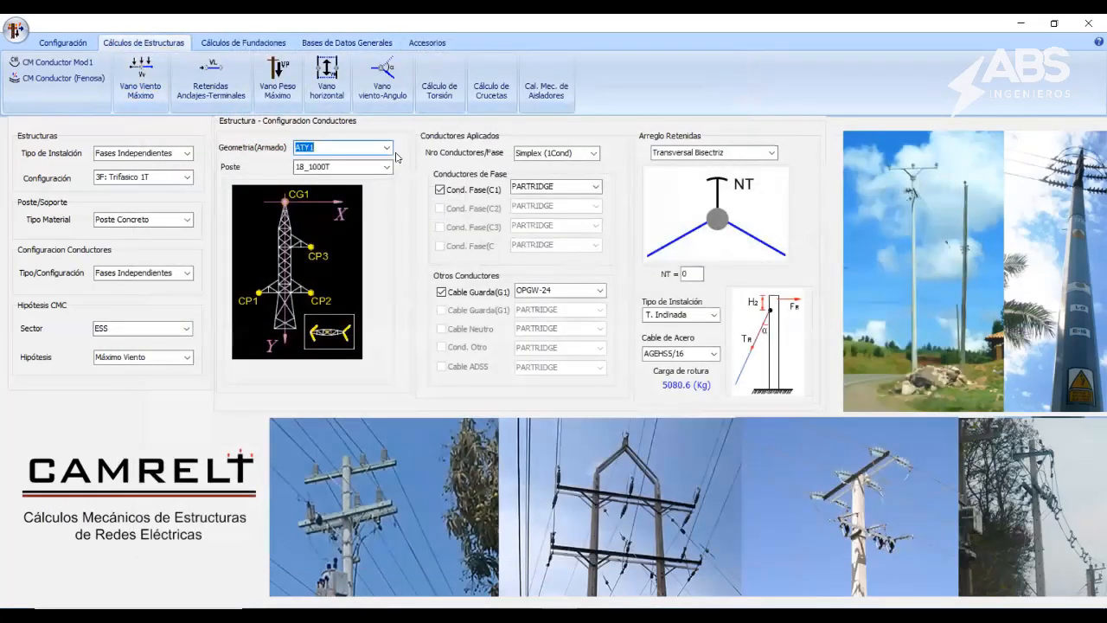
{"action": "left_click", "coordinate": [387, 149]}
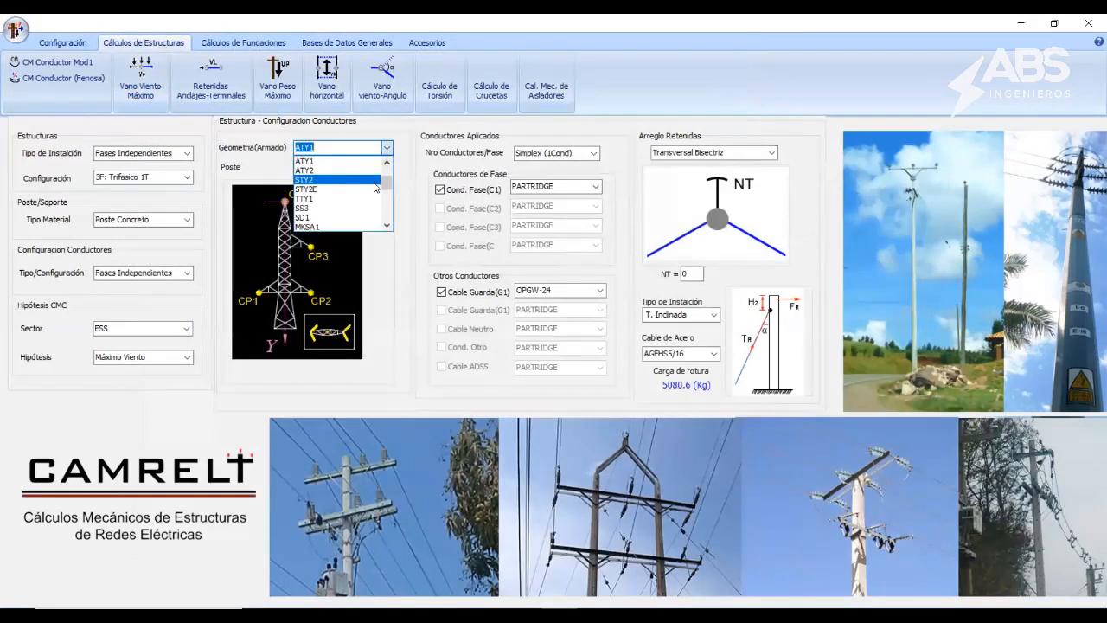
{"action": "scroll", "coordinate": [363, 175], "scroll_direction": "up", "scroll_amount": 2}
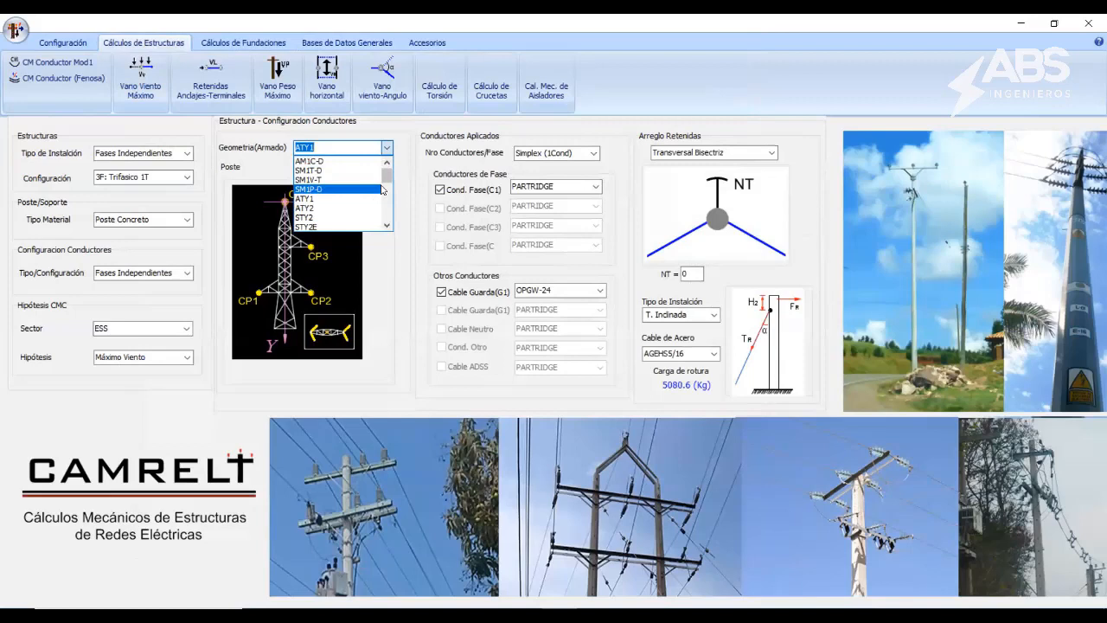
{"action": "left_click", "coordinate": [160, 177]}
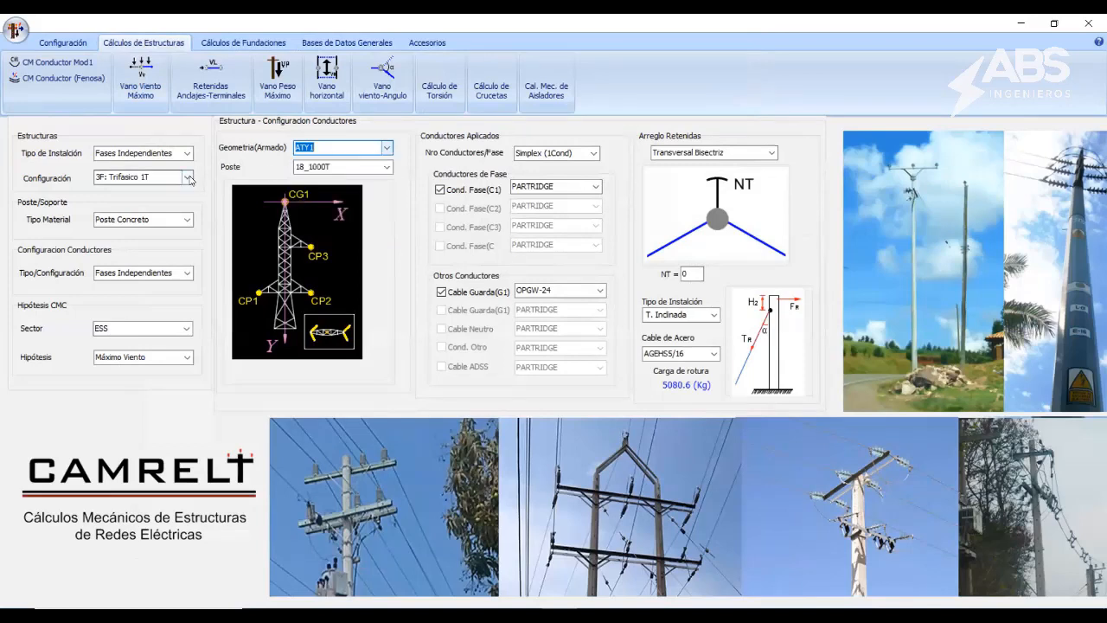
{"action": "left_click", "coordinate": [152, 191]}
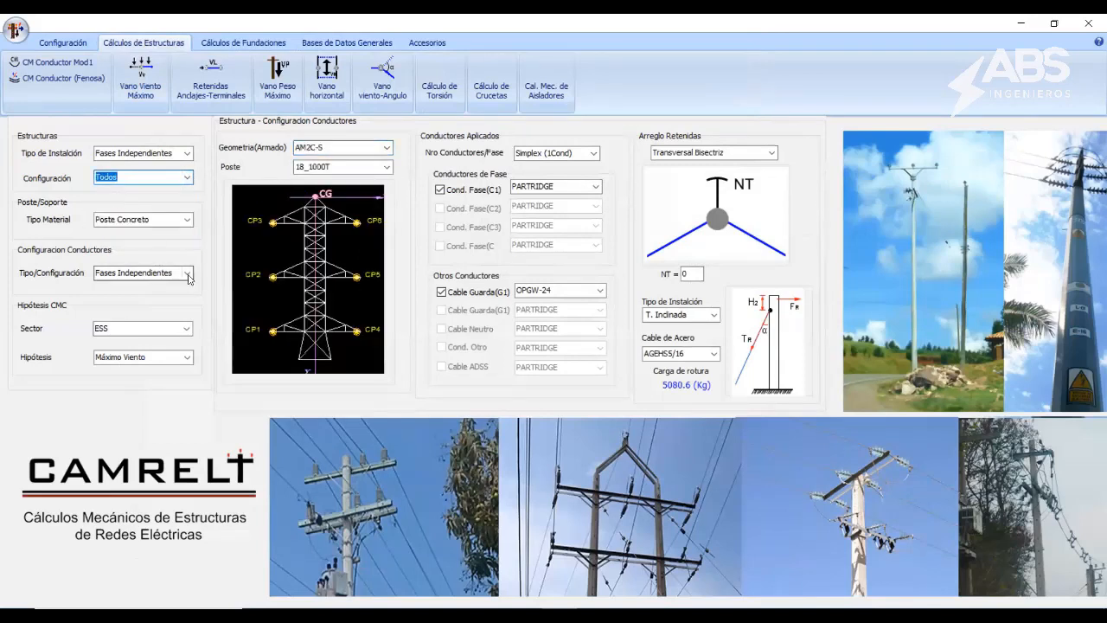
{"action": "left_click", "coordinate": [186, 273]}
{"action": "left_click", "coordinate": [147, 297]}
Step: Select the Y-AP geometry, open its maximum wind span report and run the calculation
{"action": "left_click", "coordinate": [386, 148]}
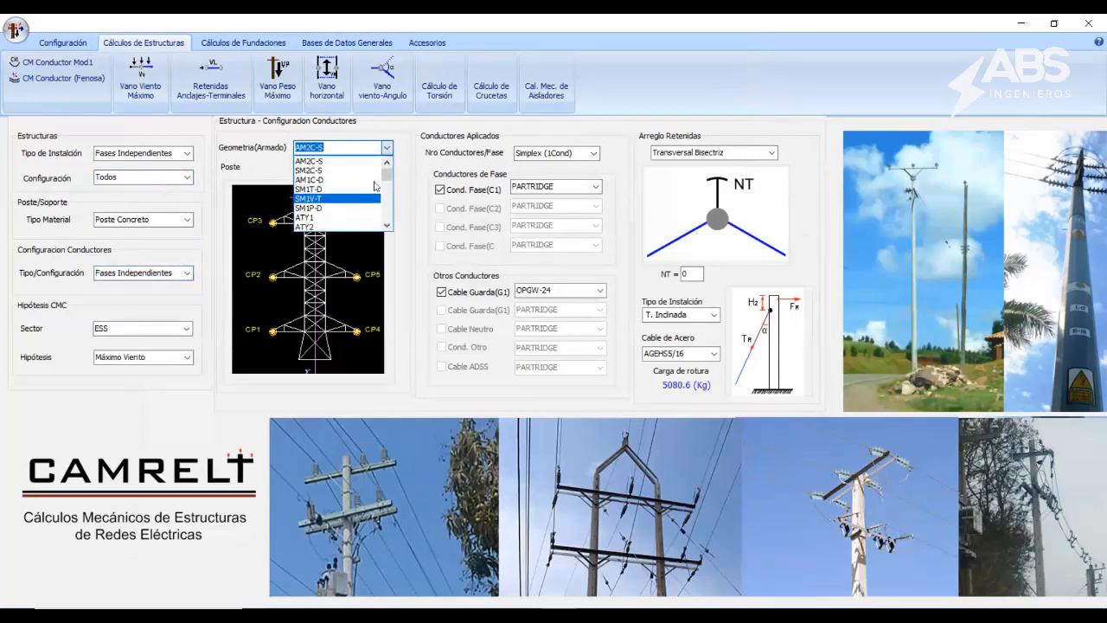
{"action": "left_click_drag", "start_coordinate": [385, 177], "coordinate": [389, 204]}
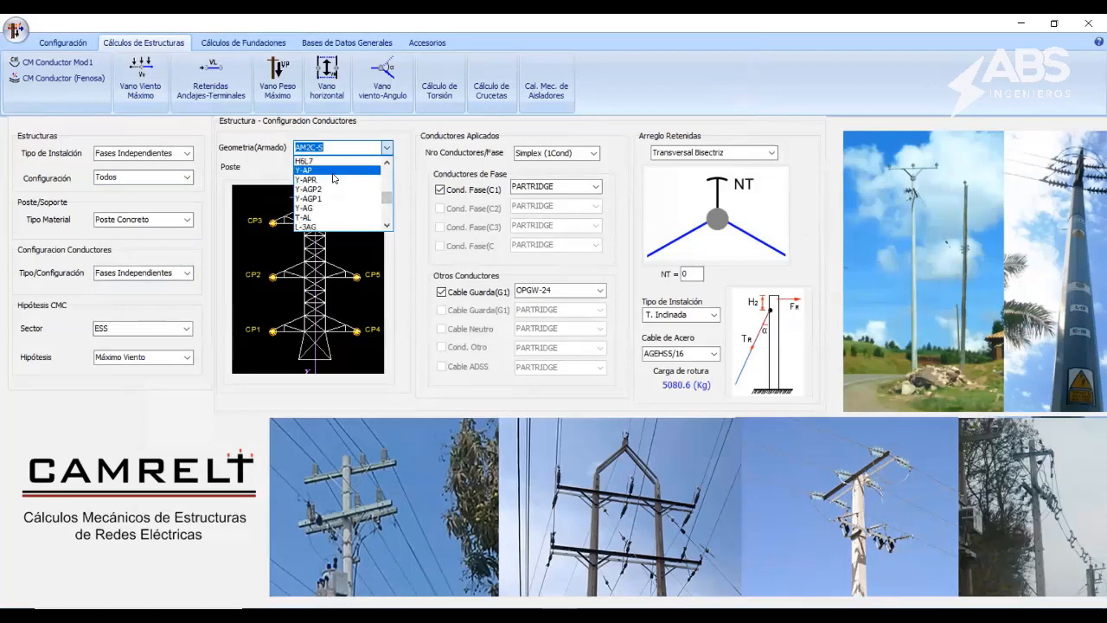
{"action": "left_click", "coordinate": [320, 170]}
{"action": "left_click", "coordinate": [141, 77]}
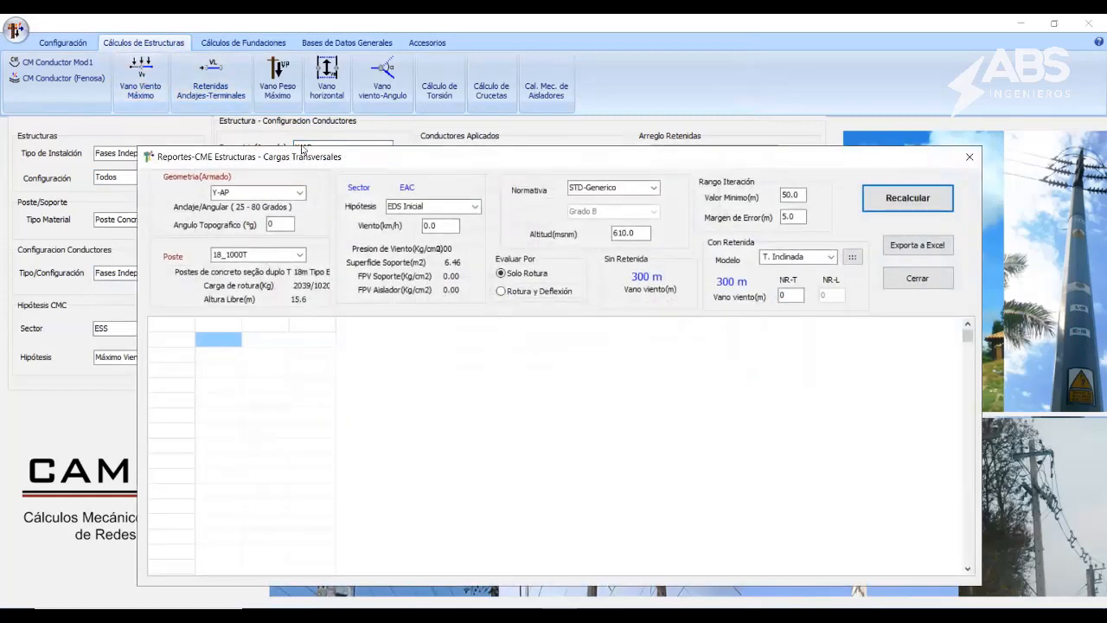
{"action": "left_click_drag", "start_coordinate": [301, 156], "coordinate": [266, 99]}
{"action": "left_click", "coordinate": [865, 147]}
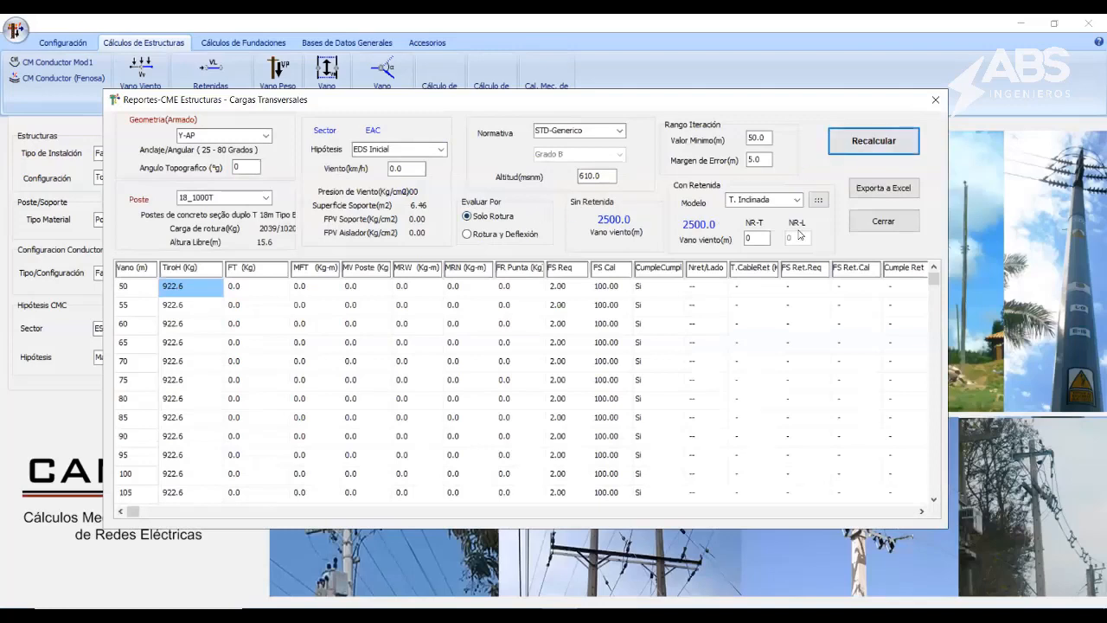
Step: Recalculate the Y-AP wind span under the Máximo Viento hypothesis
{"action": "left_click", "coordinate": [440, 150]}
{"action": "left_click", "coordinate": [380, 182]}
{"action": "left_click", "coordinate": [863, 143]}
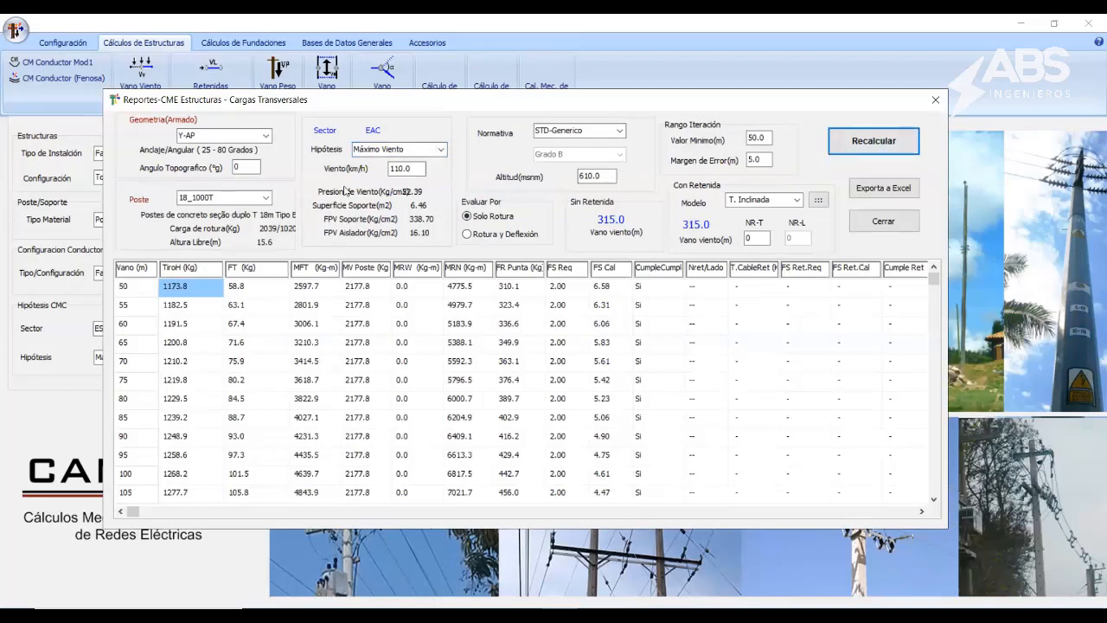
Step: Set the topographic angle to 25 degrees and recalculate the wind span
{"action": "double_click", "coordinate": [245, 167]}
{"action": "type", "text": "25"}
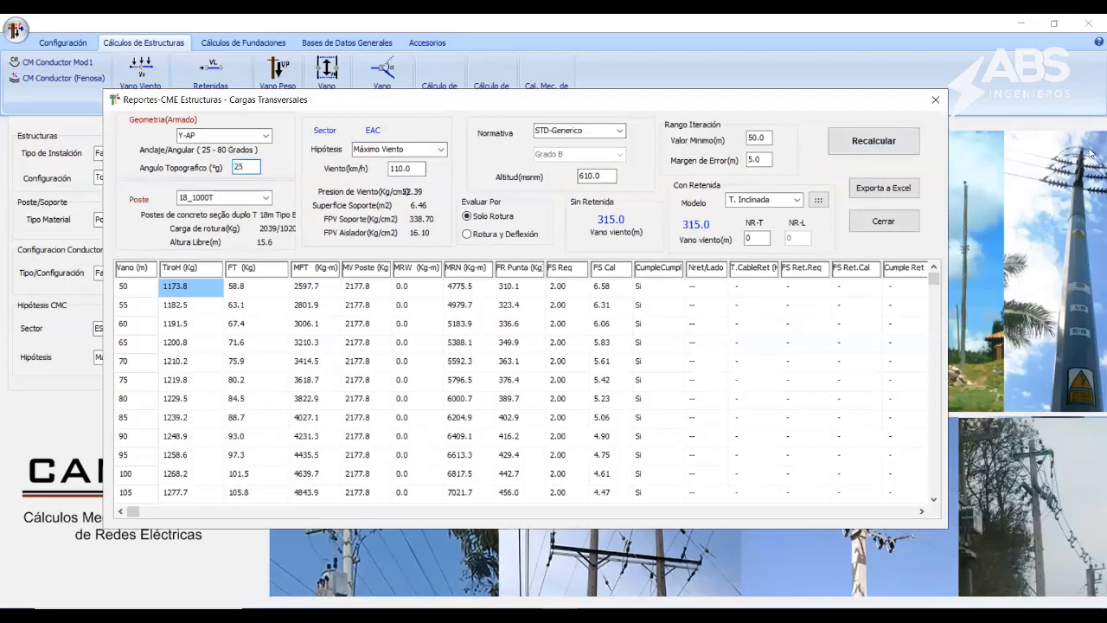
{"action": "left_click", "coordinate": [908, 146]}
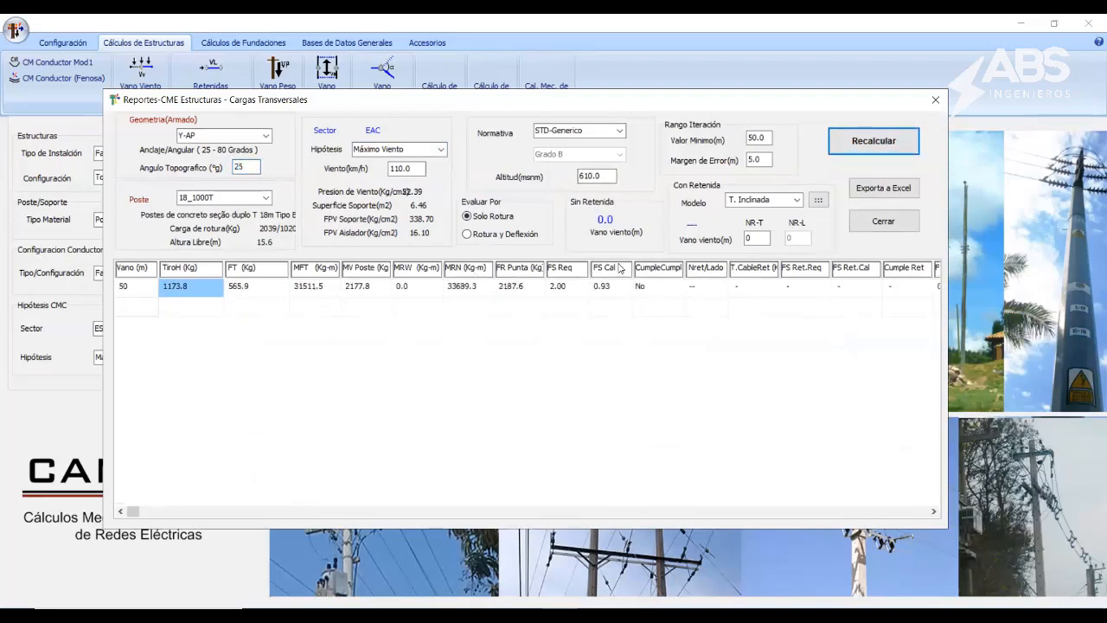
Step: Try the calculation with 1 transverse guy (NR-T) on the Y-AP structure
{"action": "left_click", "coordinate": [752, 238]}
{"action": "left_click_drag", "start_coordinate": [751, 238], "coordinate": [728, 239]}
{"action": "type", "text": "1"}
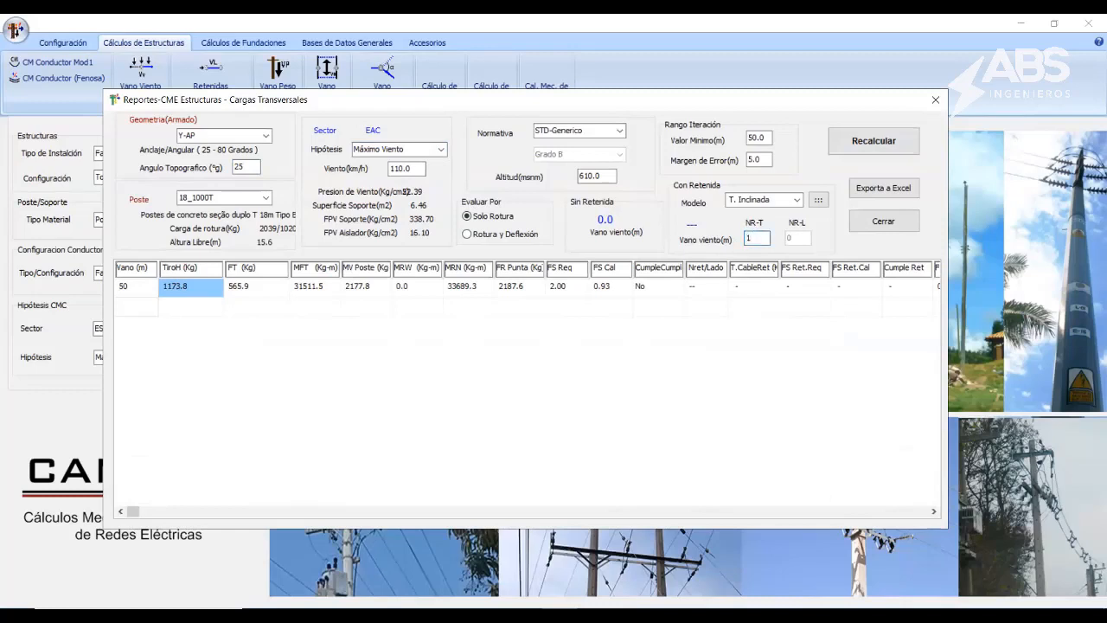
{"action": "left_click", "coordinate": [872, 142]}
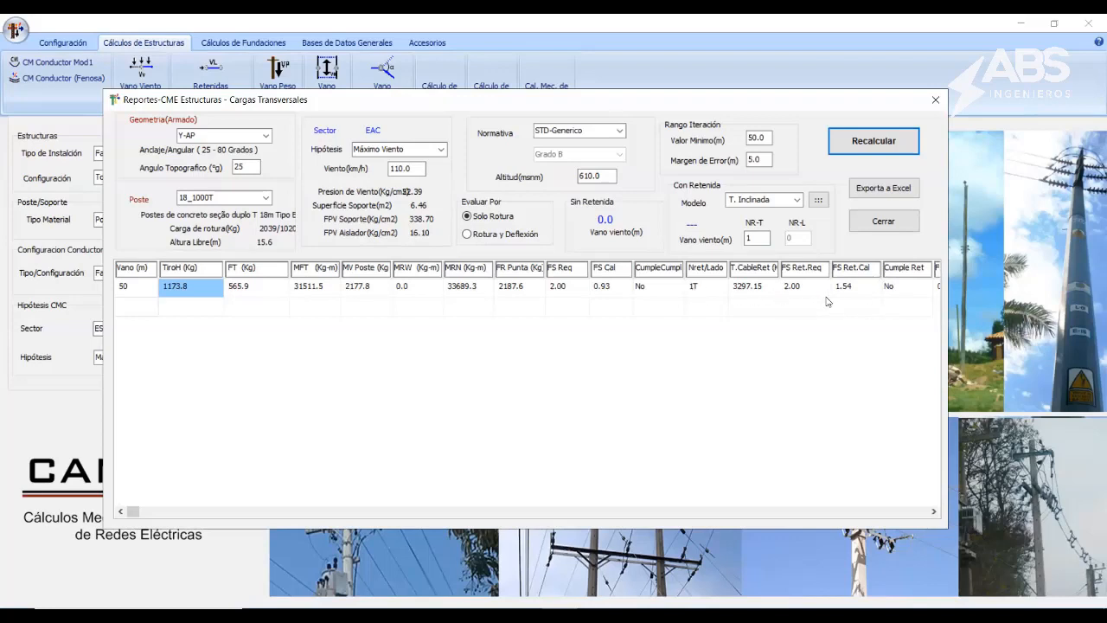
Step: Check the calculated guy safety factor, then set the transverse guys (NR-T) to 2 and recalculate
{"action": "left_click", "coordinate": [857, 287]}
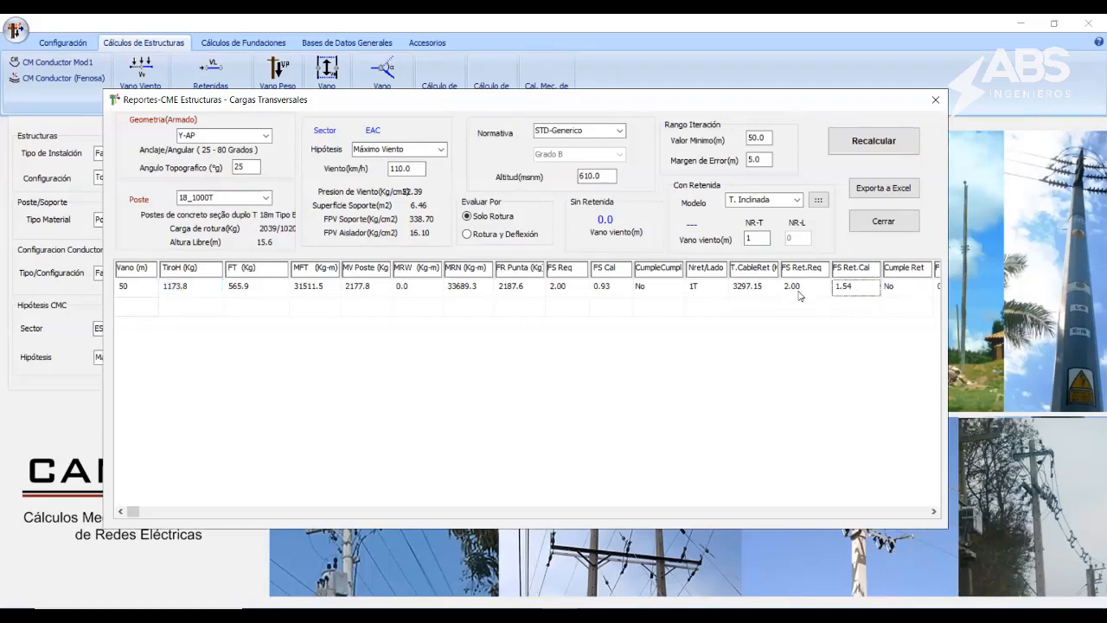
{"action": "left_click", "coordinate": [856, 286]}
{"action": "type", "text": "2"}
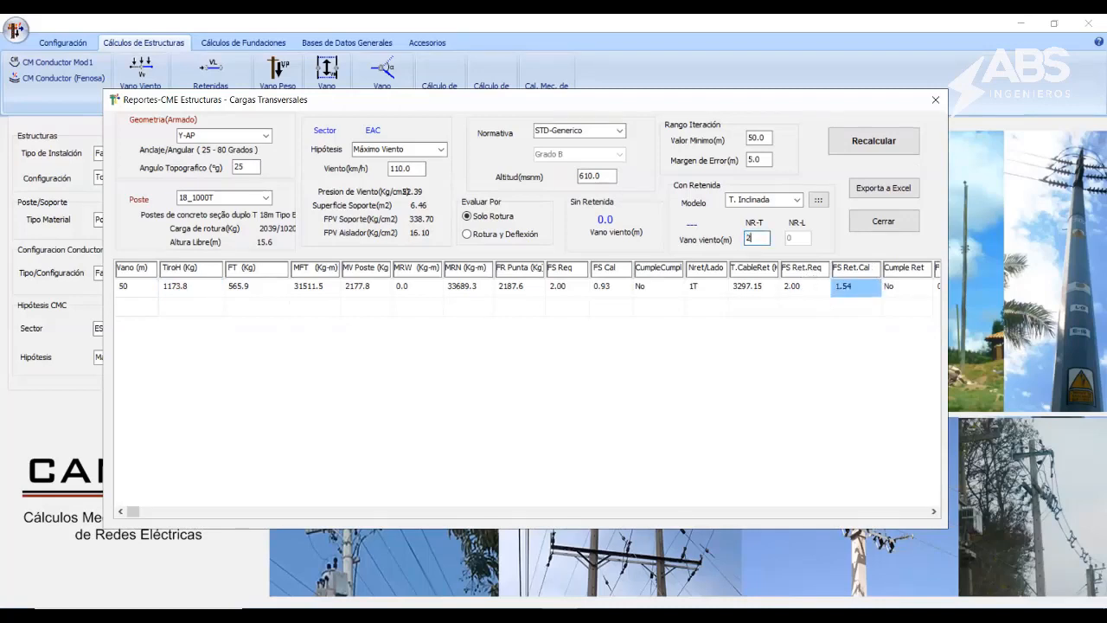
{"action": "left_click", "coordinate": [860, 149]}
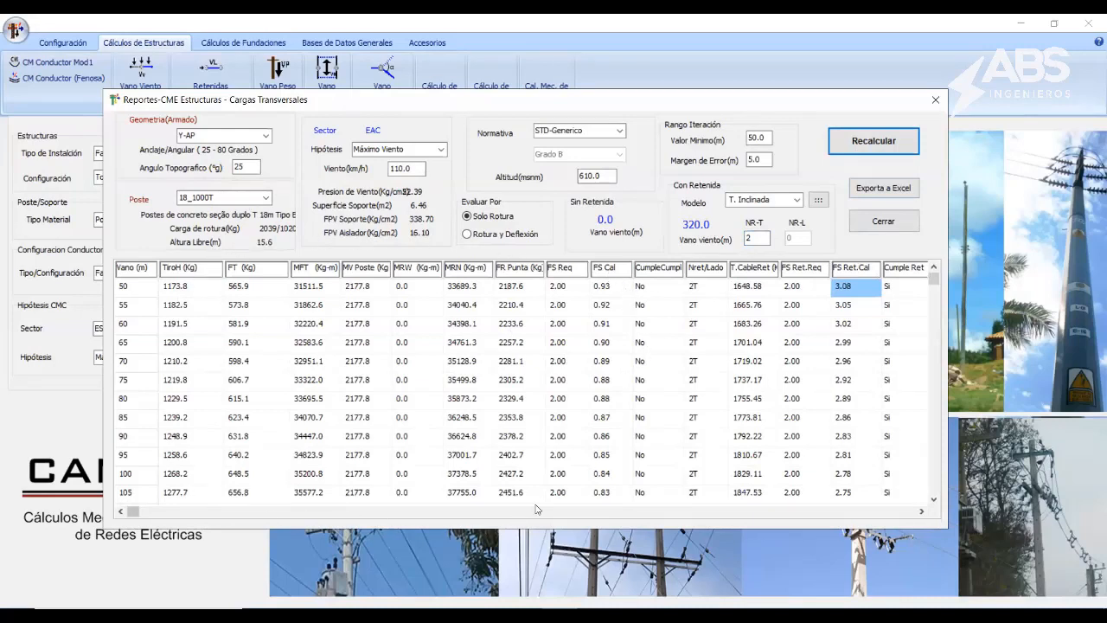
Step: Examine the calculated pole safety factors without guys and their compliance for the spans from 50 to 100 m
{"action": "left_click", "coordinate": [607, 289]}
{"action": "left_click", "coordinate": [603, 420]}
{"action": "left_click", "coordinate": [607, 456]}
{"action": "left_click", "coordinate": [608, 475]}
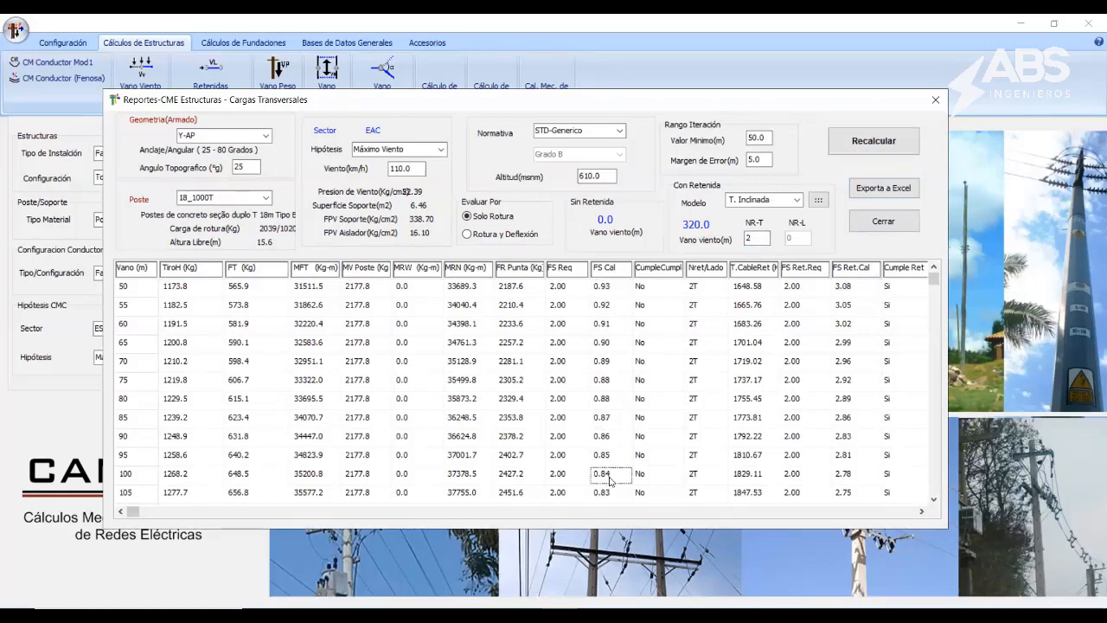
{"action": "left_click", "coordinate": [659, 289]}
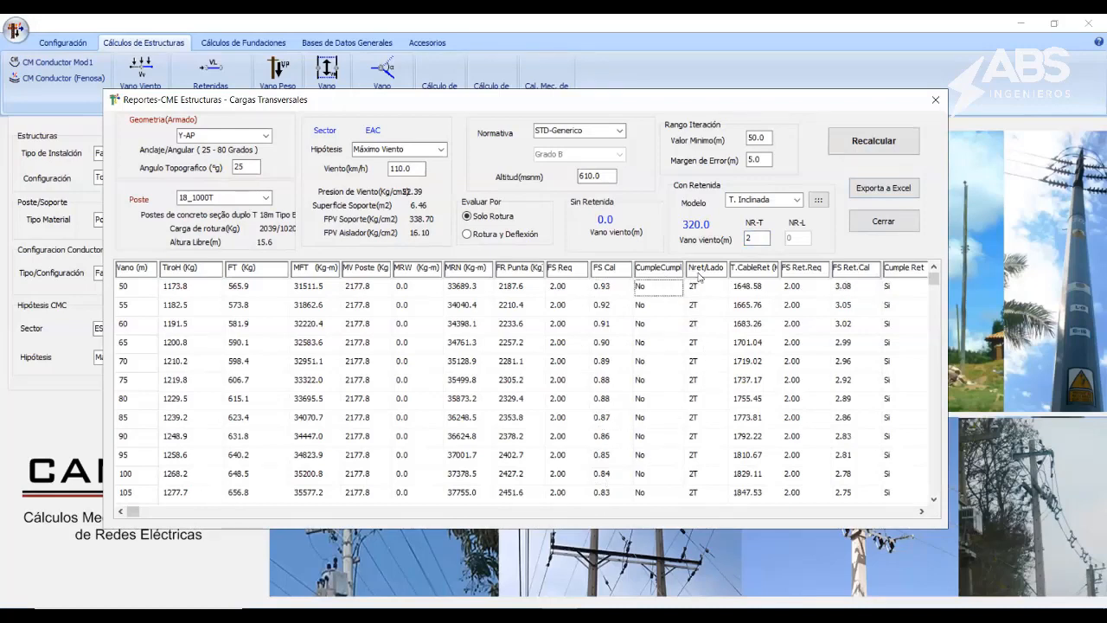
Step: Review the number of guys per side, the guy cable tension and the required guy safety factor
{"action": "left_click", "coordinate": [704, 288]}
{"action": "left_click", "coordinate": [697, 308]}
{"action": "left_click", "coordinate": [699, 329]}
{"action": "left_click", "coordinate": [705, 291]}
{"action": "left_click", "coordinate": [698, 309]}
{"action": "left_click", "coordinate": [699, 318]}
{"action": "left_click", "coordinate": [702, 332]}
{"action": "left_click", "coordinate": [745, 294]}
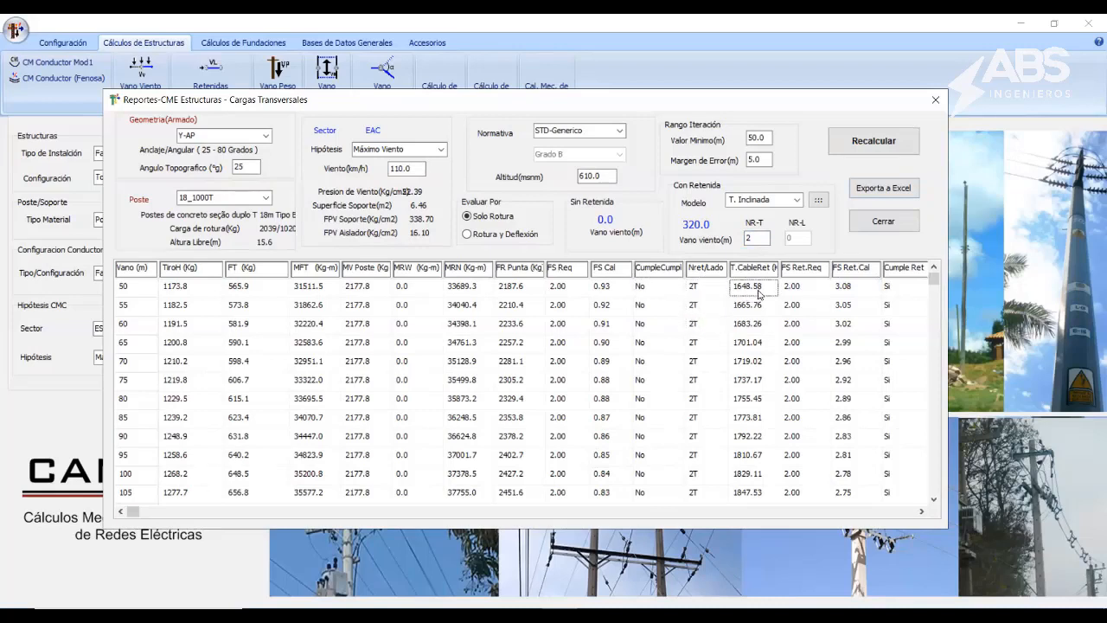
{"action": "left_click", "coordinate": [793, 294]}
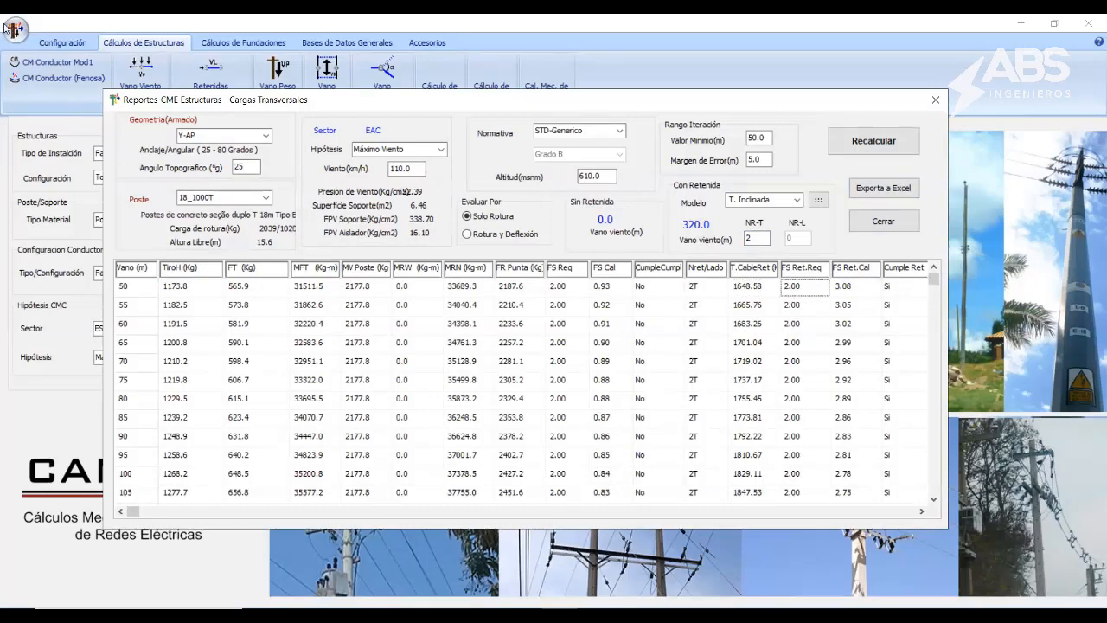
Step: Go down the calculated guy safety factors from the 50 m span to the 325 m span
{"action": "left_click", "coordinate": [842, 288]}
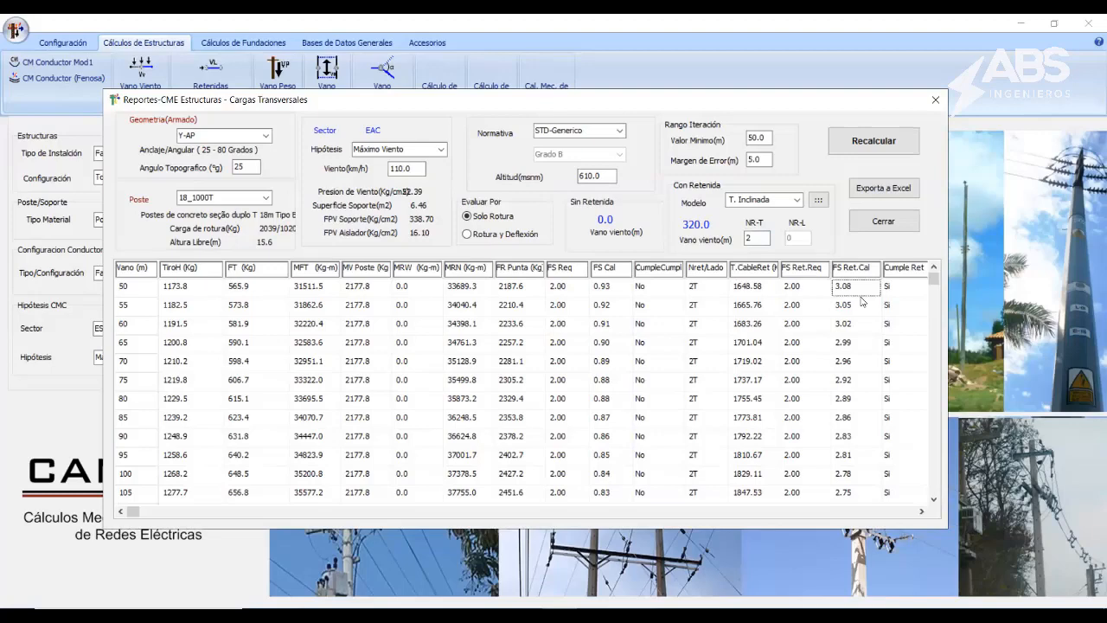
{"action": "key", "text": "Down"}
{"action": "key", "text": "Down"}
{"action": "key", "text": "Down"}
{"action": "key", "text": "Down"}
{"action": "key", "text": "Down"}
{"action": "key", "text": "Down"}
{"action": "key", "text": "Down"}
{"action": "key", "text": "Down"}
{"action": "key", "text": "Down"}
{"action": "key", "text": "Down"}
{"action": "key", "text": "Down"}
{"action": "key", "text": "Down"}
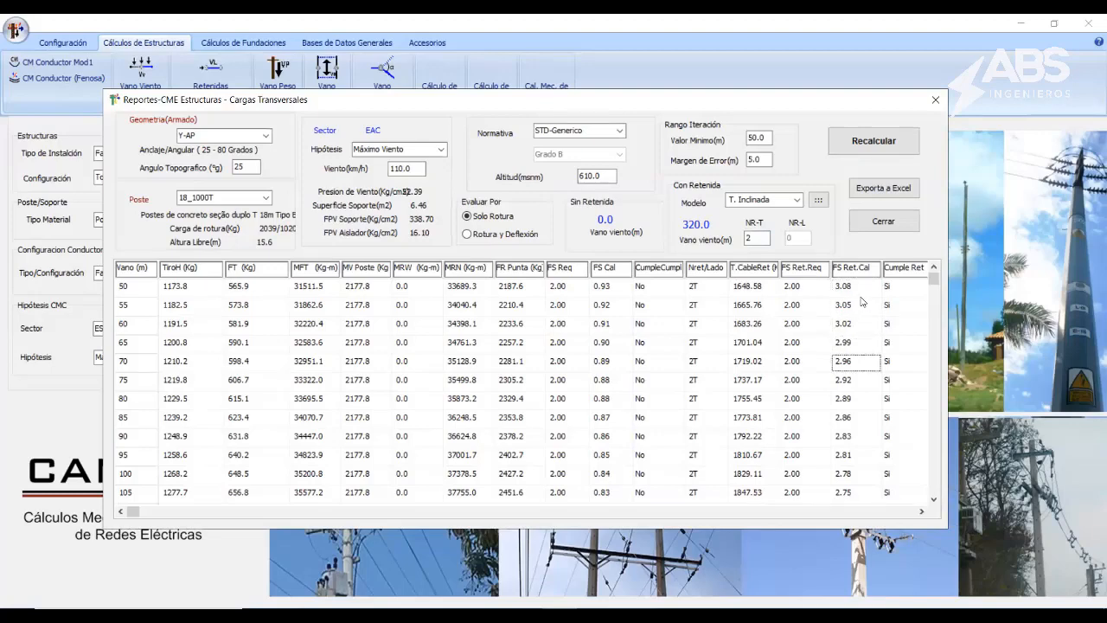
{"action": "key", "text": "Down"}
{"action": "key", "text": "Down"}
{"action": "key", "text": "Down"}
{"action": "key", "text": "Down"}
{"action": "key", "text": "Down"}
{"action": "key", "text": "Down"}
{"action": "key", "text": "Down"}
{"action": "key", "text": "Down"}
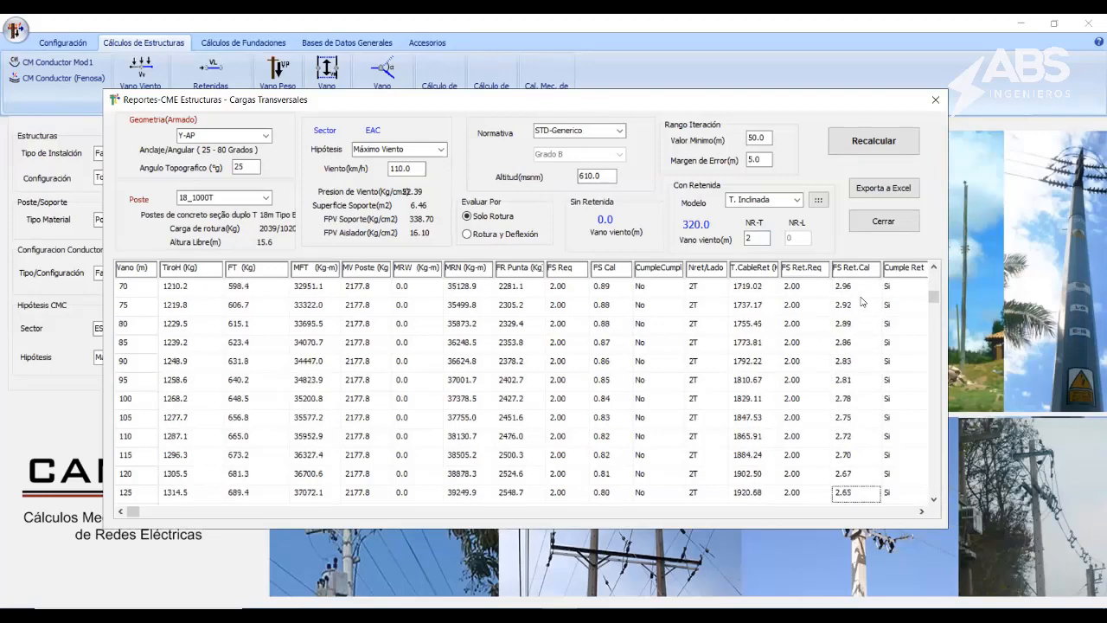
{"action": "key", "text": "Down"}
{"action": "key", "text": "Down"}
{"action": "key", "text": "Down"}
{"action": "key", "text": "Down"}
{"action": "key", "text": "Down"}
{"action": "key", "text": "Down"}
{"action": "key", "text": "Down"}
{"action": "key", "text": "Down"}
{"action": "key", "text": "Down"}
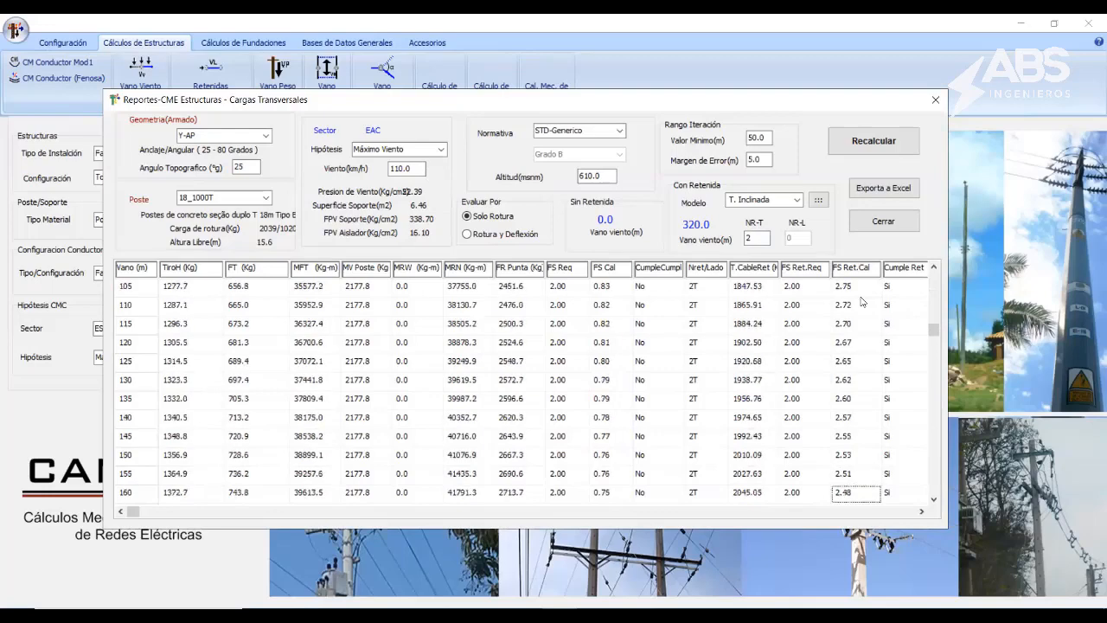
{"action": "key", "text": "Down"}
{"action": "key", "text": "Down"}
{"action": "key", "text": "Down"}
{"action": "key", "text": "Down"}
{"action": "key", "text": "Down"}
{"action": "key", "text": "Down"}
{"action": "key", "text": "Down"}
{"action": "key", "text": "Down"}
{"action": "key", "text": "Down"}
{"action": "key", "text": "Down"}
{"action": "key", "text": "Down"}
{"action": "key", "text": "Down"}
{"action": "key", "text": "Down"}
{"action": "key", "text": "Down"}
{"action": "key", "text": "Down"}
{"action": "key", "text": "Down"}
{"action": "key", "text": "Down"}
{"action": "key", "text": "Down"}
{"action": "key", "text": "Down"}
{"action": "key", "text": "Down"}
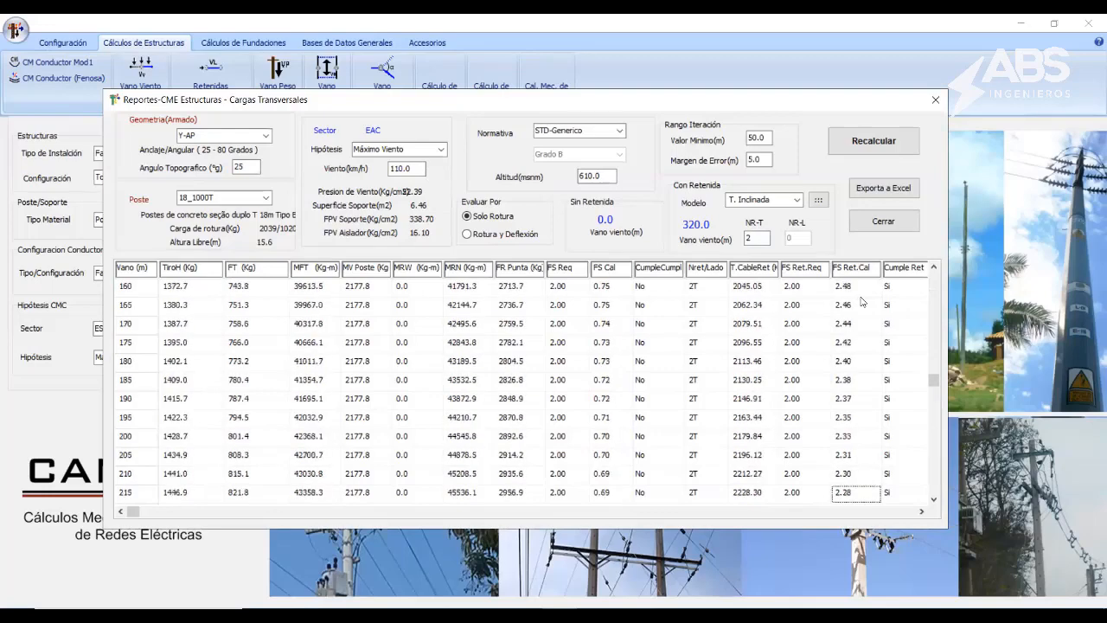
{"action": "key", "text": "Down"}
{"action": "key", "text": "Down"}
{"action": "key", "text": "Down"}
{"action": "key", "text": "Down"}
{"action": "key", "text": "Down"}
{"action": "key", "text": "Down"}
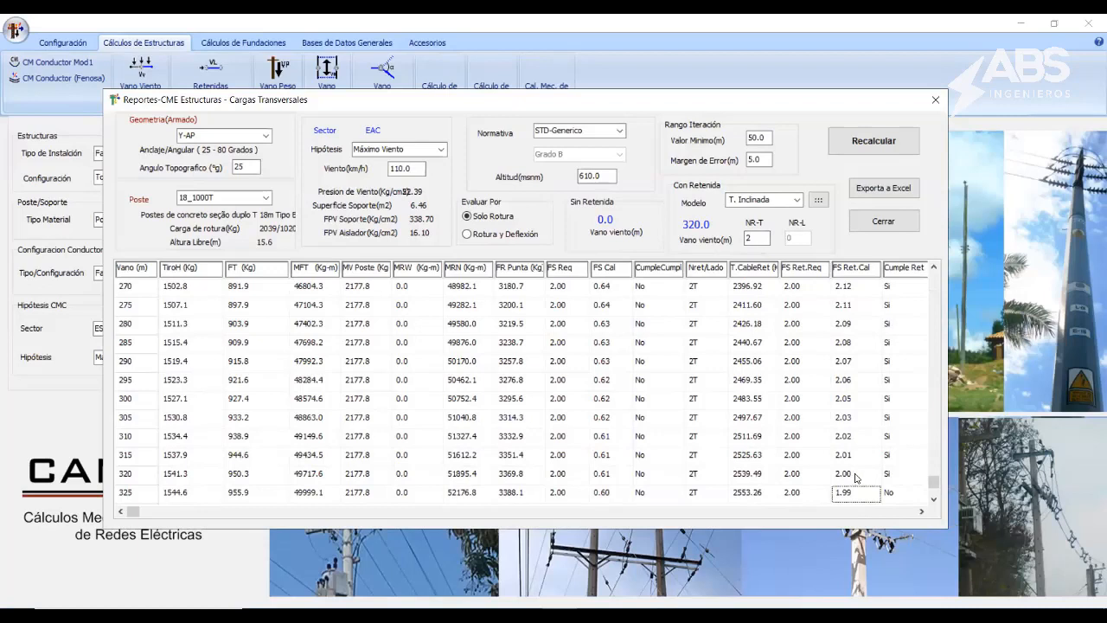
Step: Review the guy compliance and the final pole safety factors with their compliance, from the longest span back to 50 m
{"action": "key", "text": "Right"}
{"action": "key", "text": "Right"}
{"action": "key", "text": "Right"}
{"action": "key", "text": "Left"}
{"action": "key", "text": "Left"}
{"action": "key", "text": "Left"}
{"action": "key", "text": "Right"}
{"action": "key", "text": "Right"}
{"action": "key", "text": "Up"}
{"action": "key", "text": "Up"}
{"action": "key", "text": "Up"}
{"action": "key", "text": "Up"}
{"action": "key", "text": "Up"}
{"action": "key", "text": "Up"}
{"action": "key", "text": "Up"}
{"action": "key", "text": "Up"}
{"action": "key", "text": "Up"}
{"action": "key", "text": "Up"}
{"action": "key", "text": "Up"}
{"action": "key", "text": "Up"}
{"action": "key", "text": "Up"}
{"action": "key", "text": "Up"}
{"action": "key", "text": "Up"}
{"action": "key", "text": "Up"}
{"action": "key", "text": "Up"}
{"action": "key", "text": "Up"}
{"action": "key", "text": "Up"}
{"action": "key", "text": "Up"}
{"action": "key", "text": "Up"}
{"action": "key", "text": "Up"}
{"action": "key", "text": "Up"}
{"action": "key", "text": "Up"}
{"action": "key", "text": "Up"}
{"action": "key", "text": "Up"}
{"action": "key", "text": "Up"}
{"action": "key", "text": "Up"}
{"action": "key", "text": "Up"}
{"action": "key", "text": "Up"}
{"action": "key", "text": "Up"}
{"action": "key", "text": "Up"}
{"action": "key", "text": "Up"}
{"action": "key", "text": "Up"}
{"action": "key", "text": "Right"}
{"action": "key", "text": "Down"}
{"action": "key", "text": "Left"}
{"action": "key", "text": "Up"}
{"action": "key", "text": "Down"}
{"action": "key", "text": "Down"}
{"action": "key", "text": "Up"}
{"action": "key", "text": "Up"}
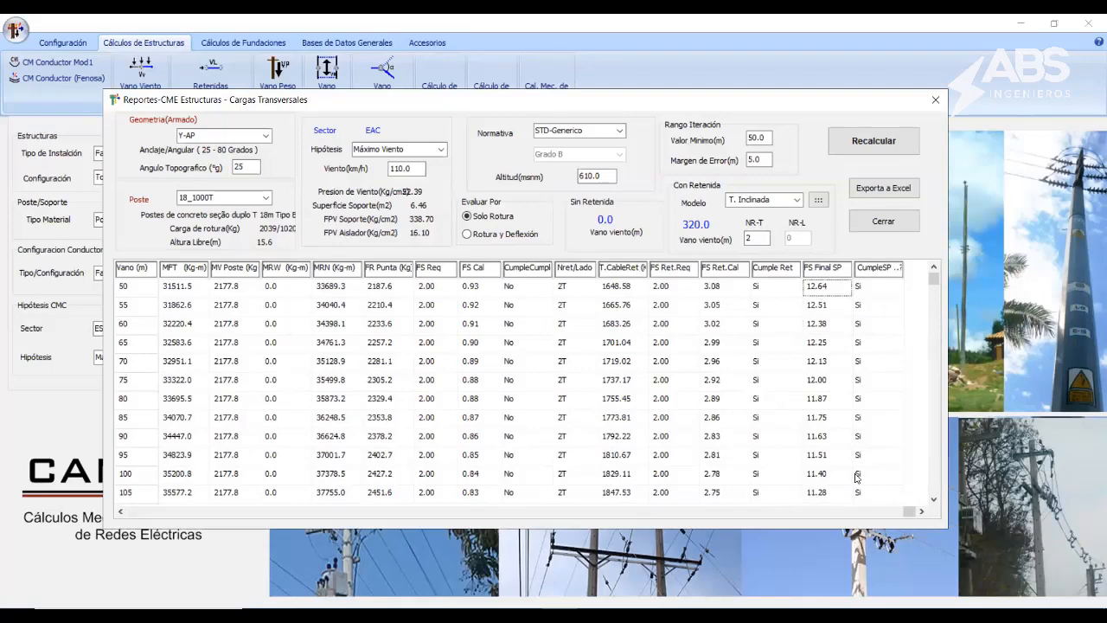
Step: Examine the pole's final compliance with guys for the spans from 50 m to 230 m
{"action": "key", "text": "Right"}
{"action": "key", "text": "Down"}
{"action": "key", "text": "Down"}
{"action": "key", "text": "Down"}
{"action": "key", "text": "Down"}
{"action": "key", "text": "Down"}
{"action": "key", "text": "Down"}
{"action": "key", "text": "Down"}
{"action": "key", "text": "Down"}
{"action": "key", "text": "Down"}
{"action": "key", "text": "Down"}
{"action": "key", "text": "Down"}
{"action": "key", "text": "Down"}
{"action": "key", "text": "Down"}
{"action": "key", "text": "Down"}
{"action": "key", "text": "Down"}
{"action": "key", "text": "Down"}
{"action": "key", "text": "Down"}
{"action": "key", "text": "Down"}
{"action": "key", "text": "Down"}
{"action": "key", "text": "Down"}
{"action": "key", "text": "Down"}
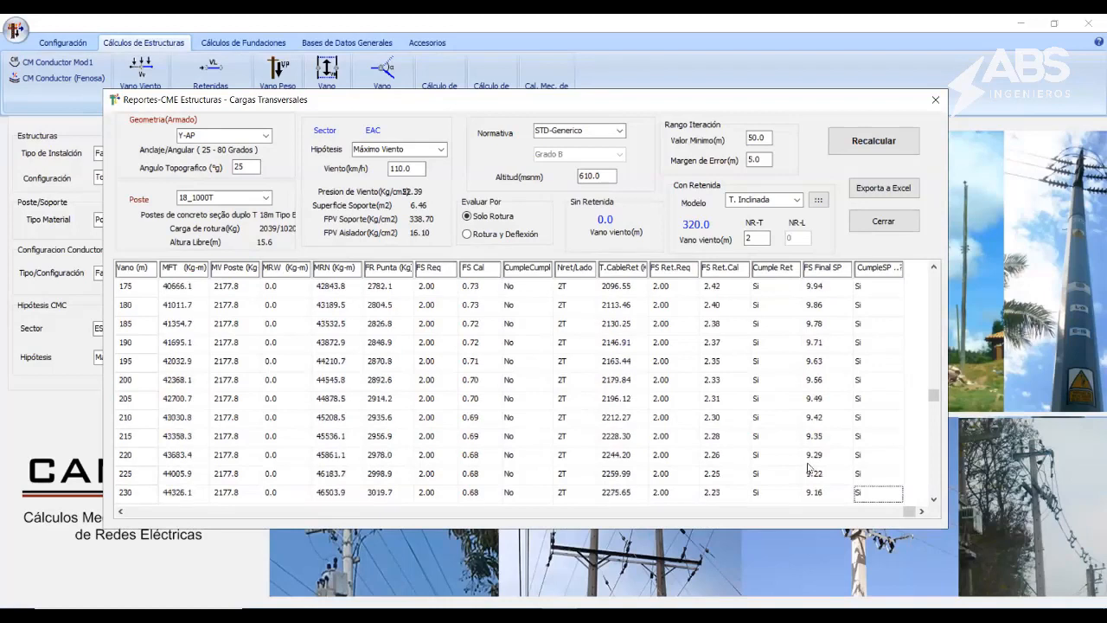
Step: Recalculate the wind span for a topographic angle of 70 degrees, and again with 3 transverse guys
{"action": "double_click", "coordinate": [239, 167]}
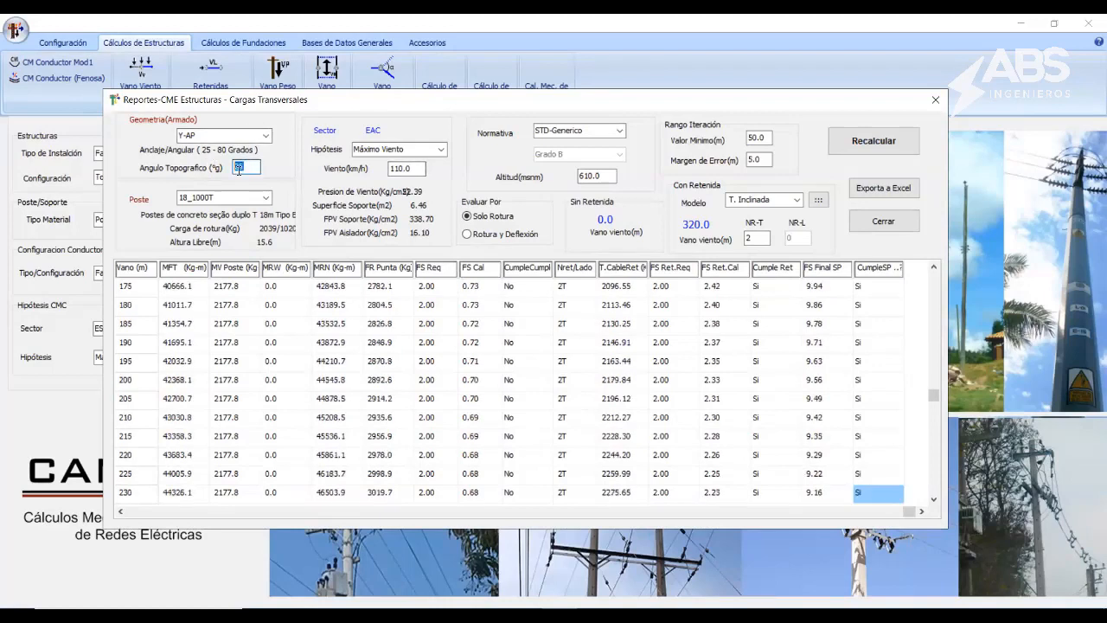
{"action": "left_click", "coordinate": [881, 144]}
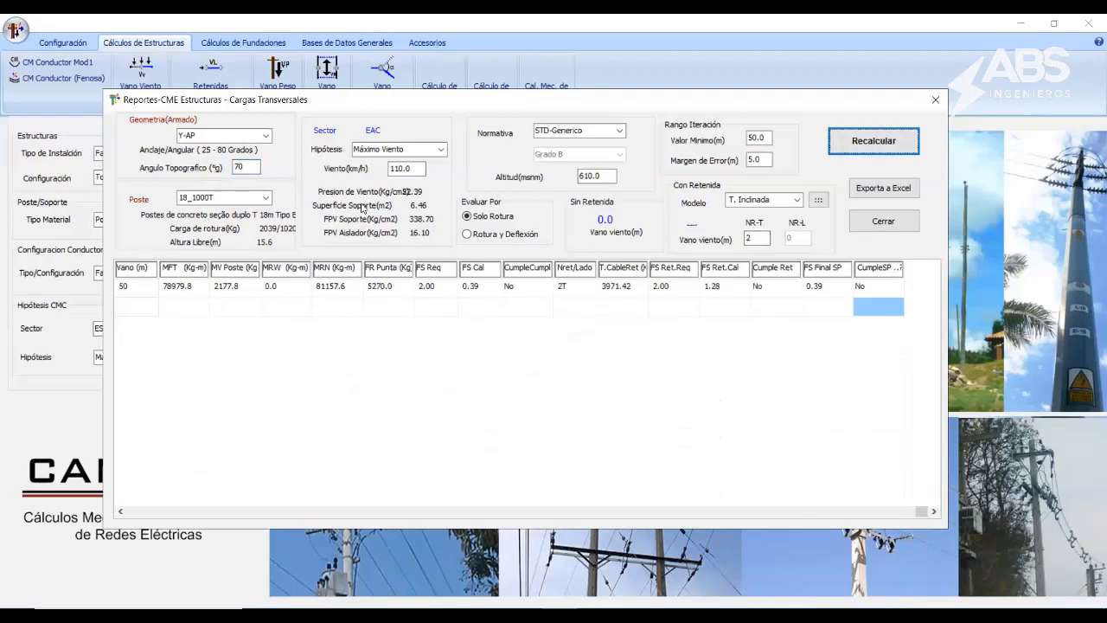
{"action": "double_click", "coordinate": [748, 237]}
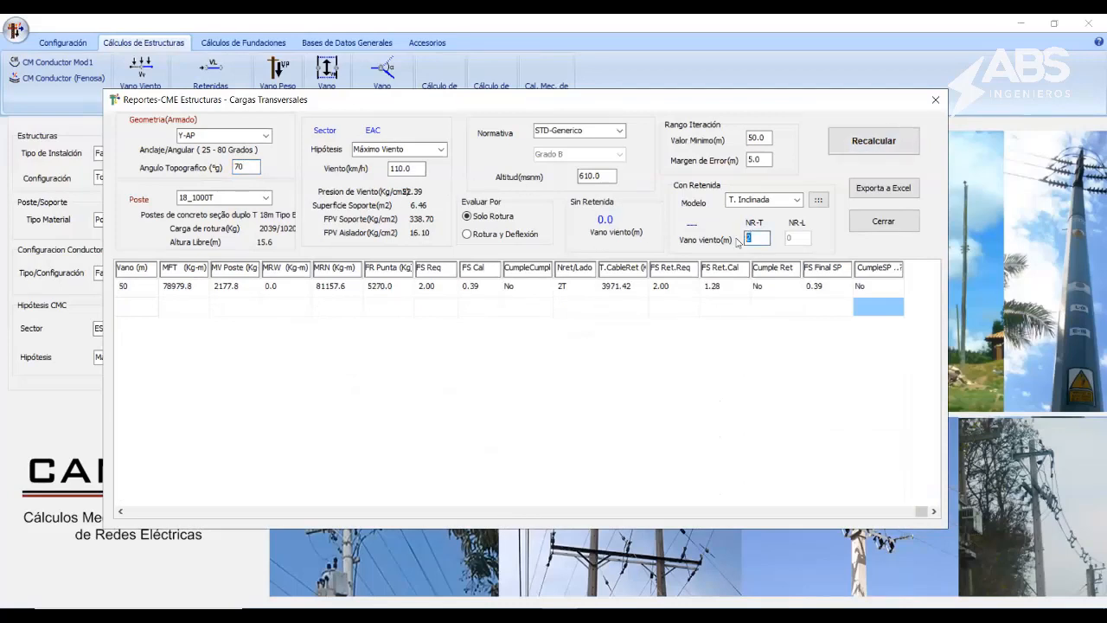
{"action": "type", "text": "3"}
{"action": "left_click", "coordinate": [883, 145]}
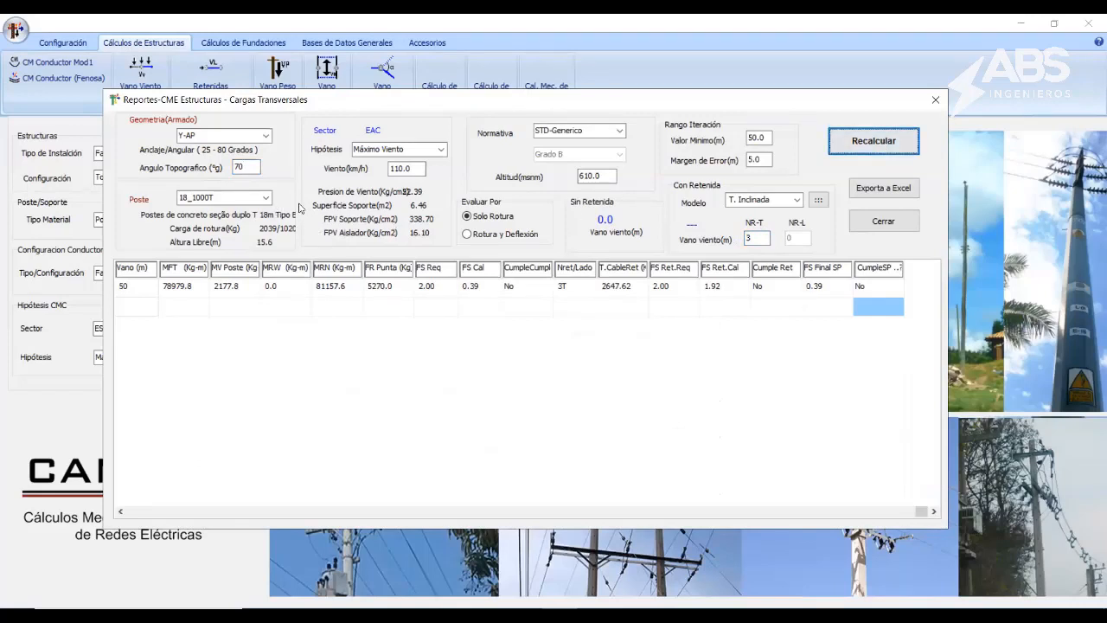
Step: Open the guy parameters for the inclined guy model
{"action": "left_click", "coordinate": [809, 200]}
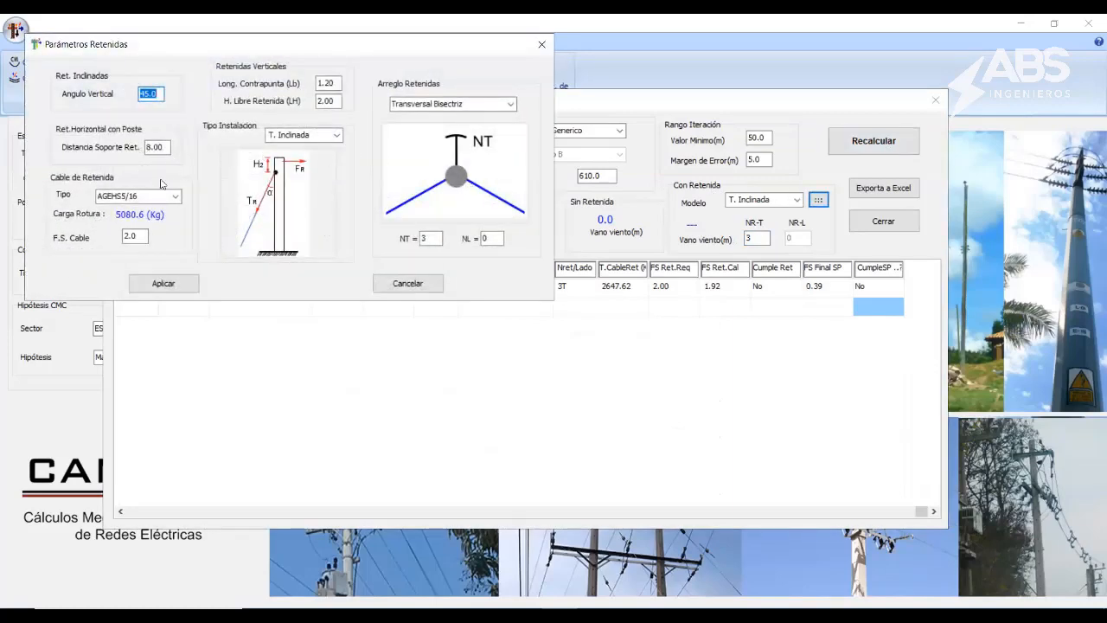
Step: Set the guy cable type to AGEHS3/8 in the guy parameters, apply it and recalculate the transverse loads
{"action": "left_click", "coordinate": [176, 197]}
{"action": "left_click", "coordinate": [121, 223]}
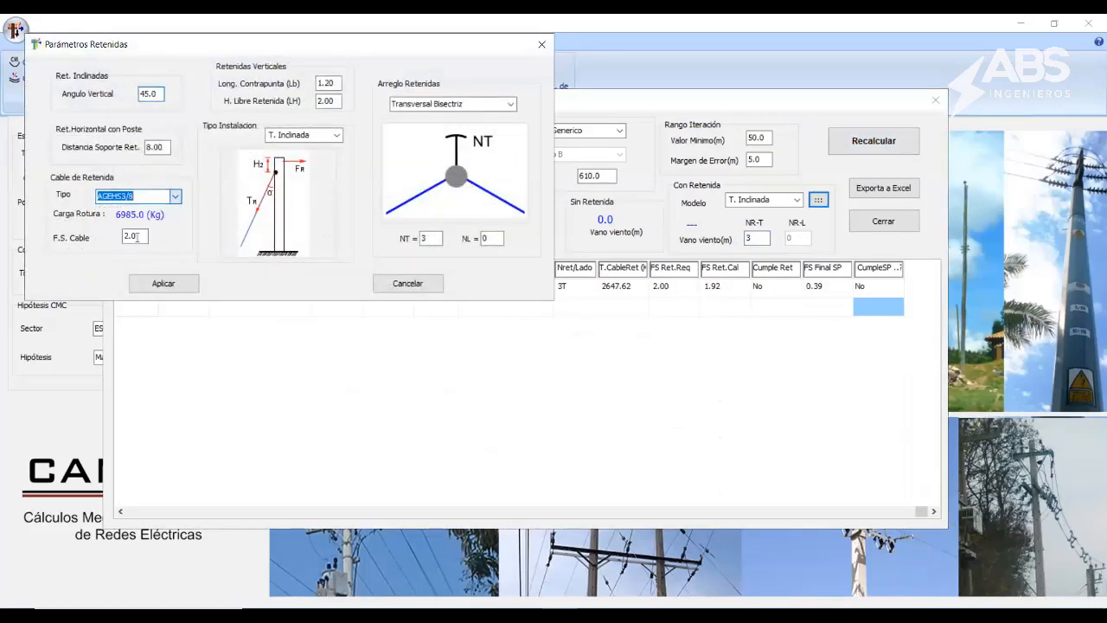
{"action": "left_click", "coordinate": [164, 282]}
{"action": "left_click", "coordinate": [873, 141]}
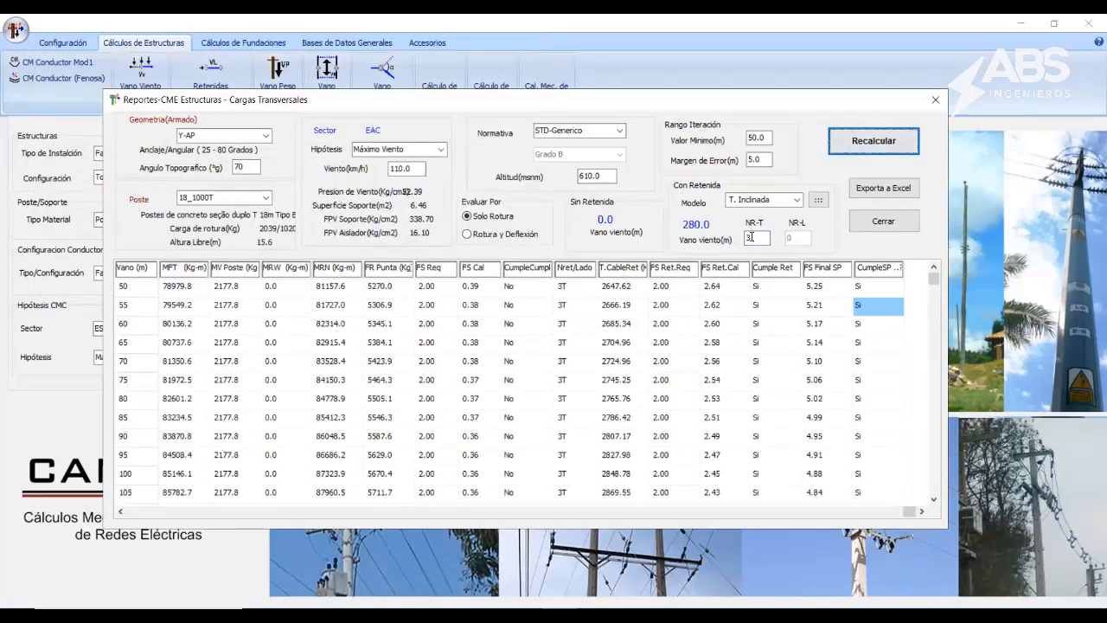
Step: Try the AGEHS5/16 guy cable instead, keeping three transverse guys, and recalculate the report
{"action": "left_click", "coordinate": [818, 200]}
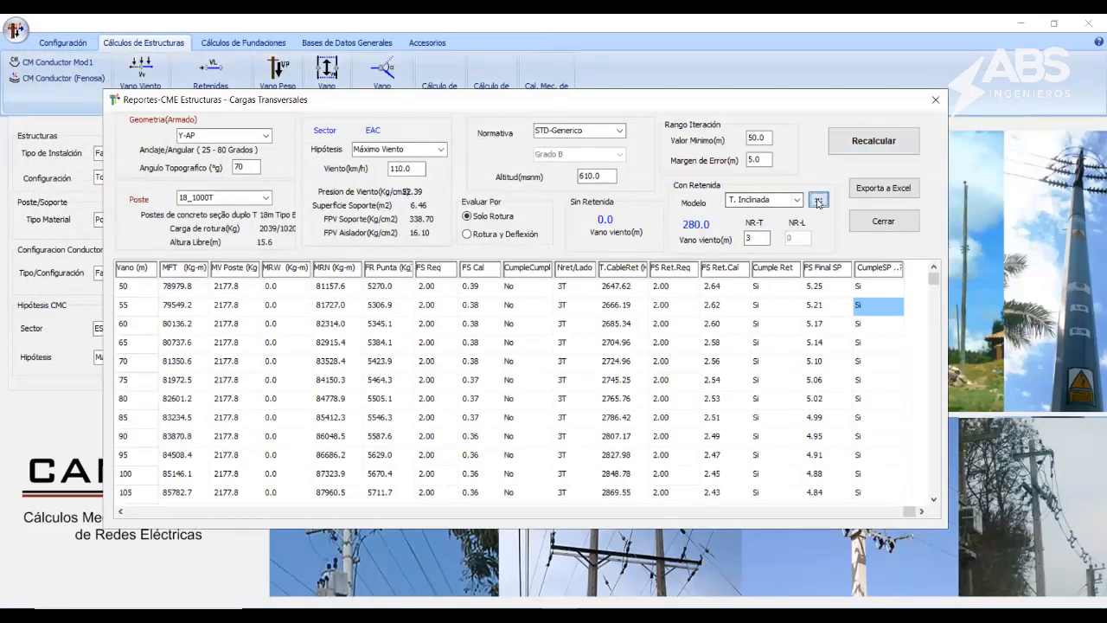
{"action": "left_click", "coordinate": [154, 196]}
{"action": "left_click", "coordinate": [156, 210]}
{"action": "left_click", "coordinate": [164, 283]}
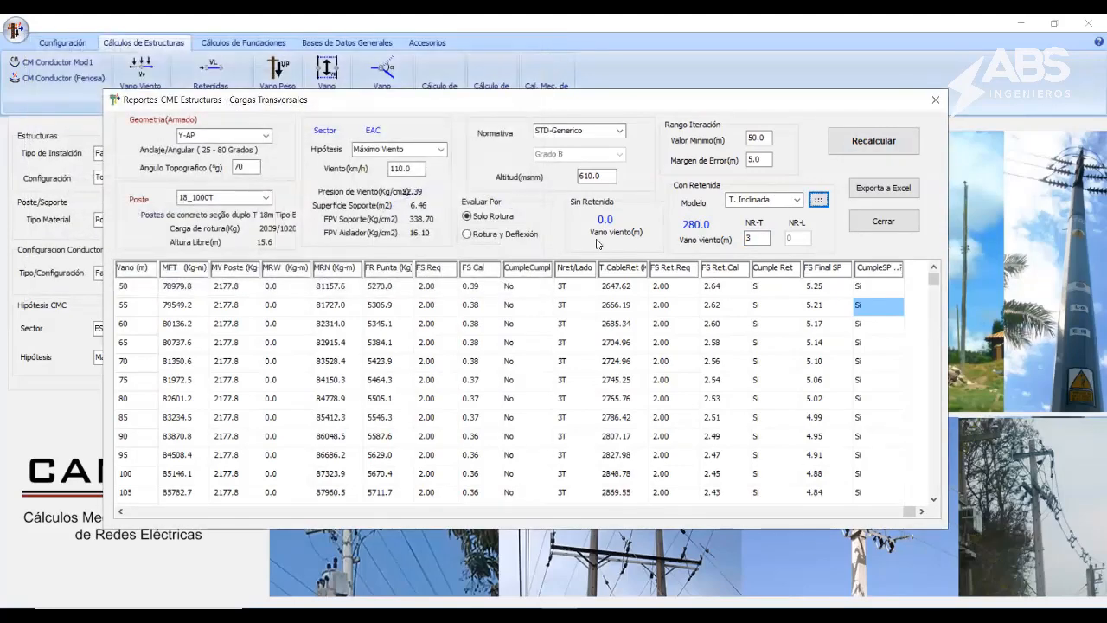
{"action": "left_click", "coordinate": [884, 148]}
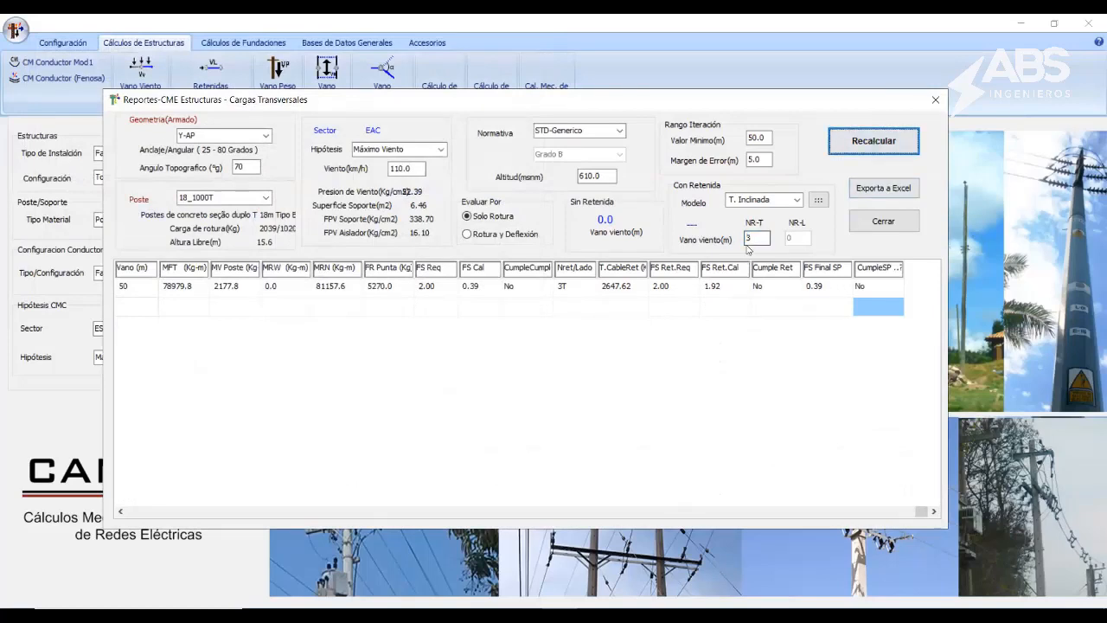
{"action": "left_click", "coordinate": [757, 237]}
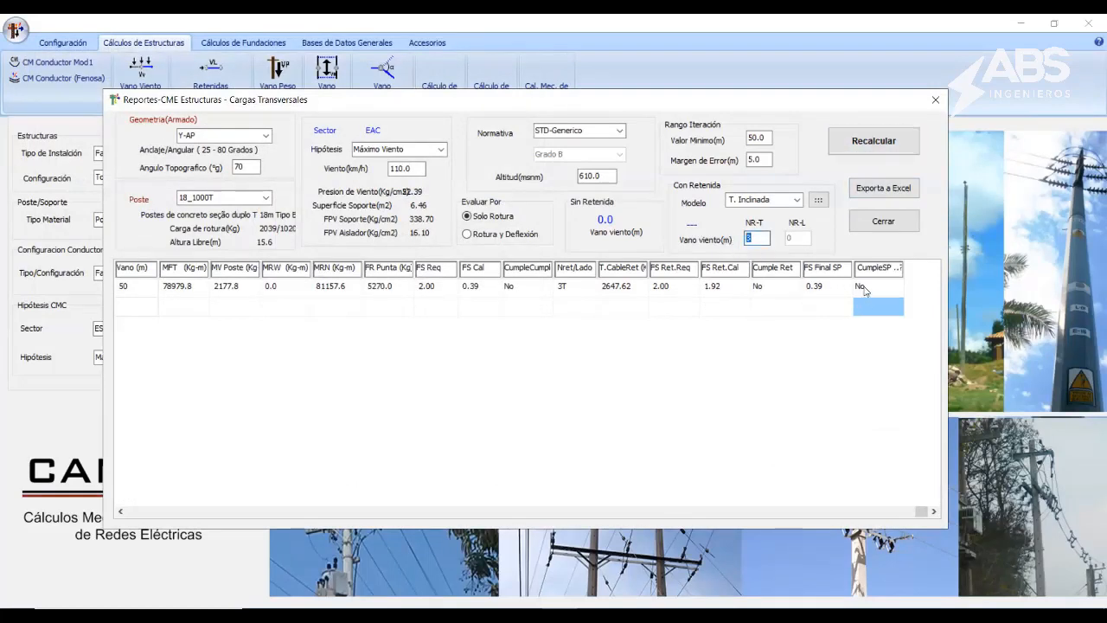
{"action": "left_click", "coordinate": [876, 148]}
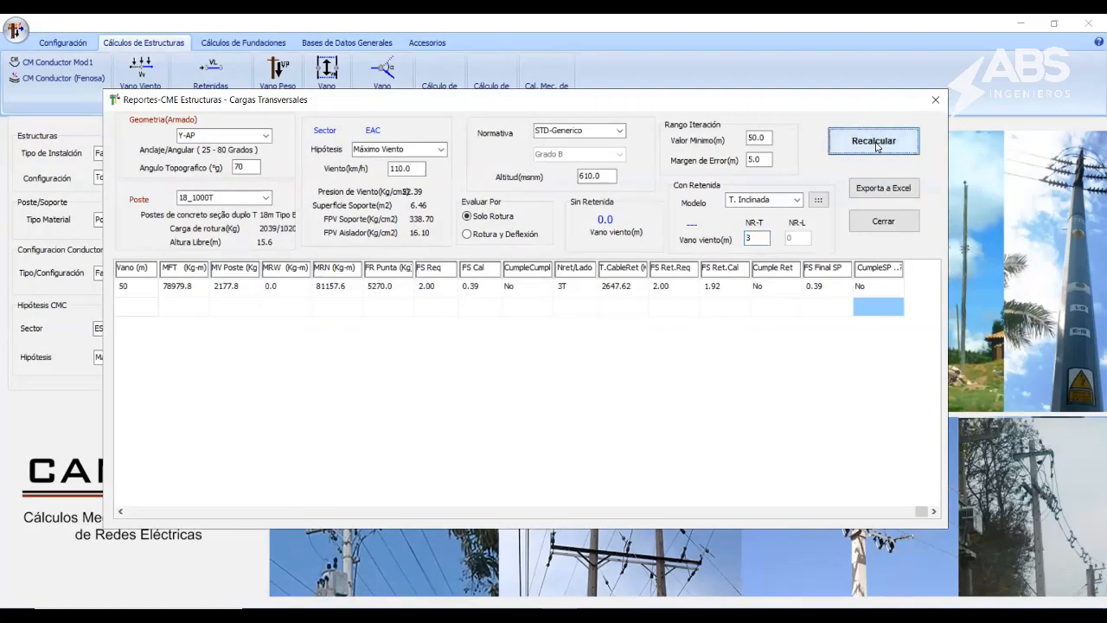
Step: Return the guy cable to AGEHS3/8, apply the guy parameters and recalculate the report
{"action": "left_click", "coordinate": [817, 200]}
{"action": "left_click", "coordinate": [173, 215]}
{"action": "left_click", "coordinate": [154, 247]}
{"action": "left_click", "coordinate": [173, 301]}
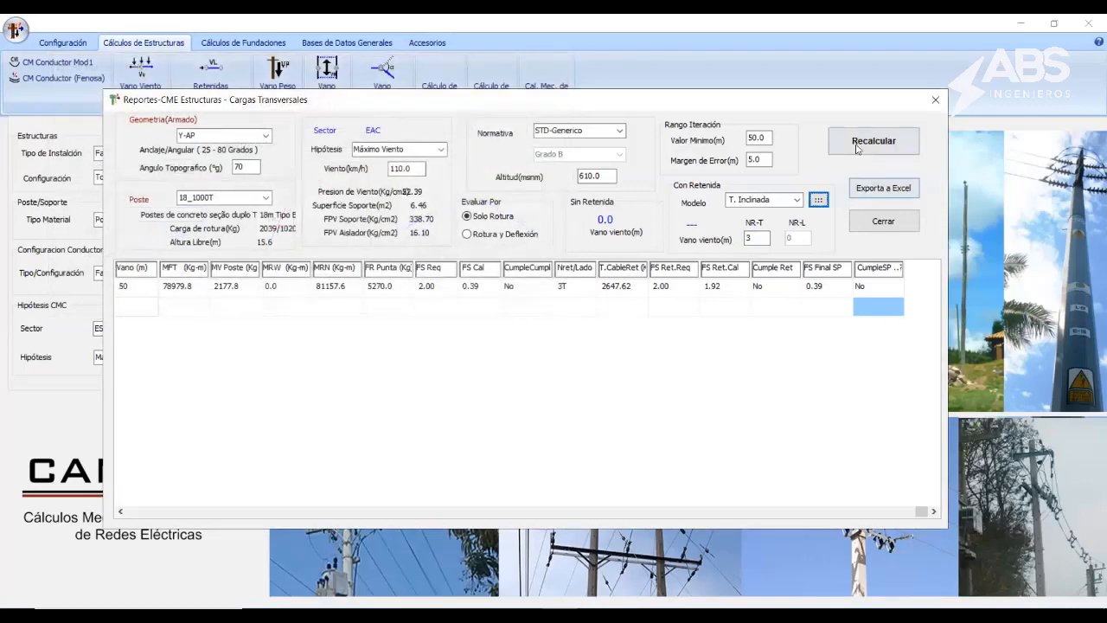
{"action": "left_click", "coordinate": [856, 145]}
Step: Calculate the Y-AP report with 2 transverse guys (NR-T), and recalculate it with 3
{"action": "double_click", "coordinate": [767, 239]}
{"action": "type", "text": "2"}
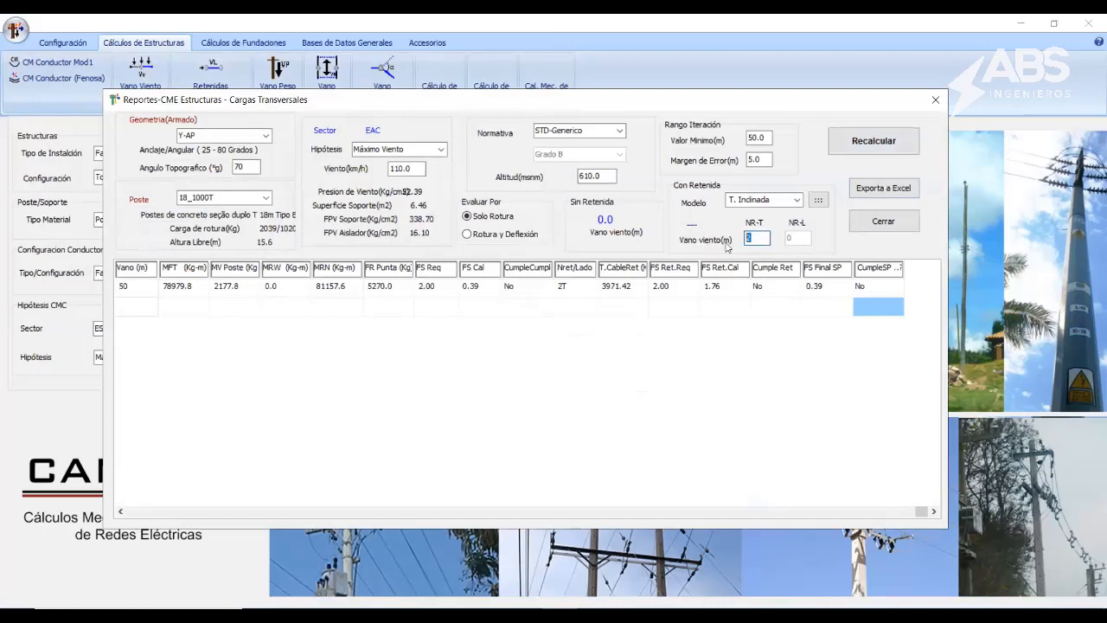
{"action": "type", "text": "3"}
{"action": "left_click", "coordinate": [865, 143]}
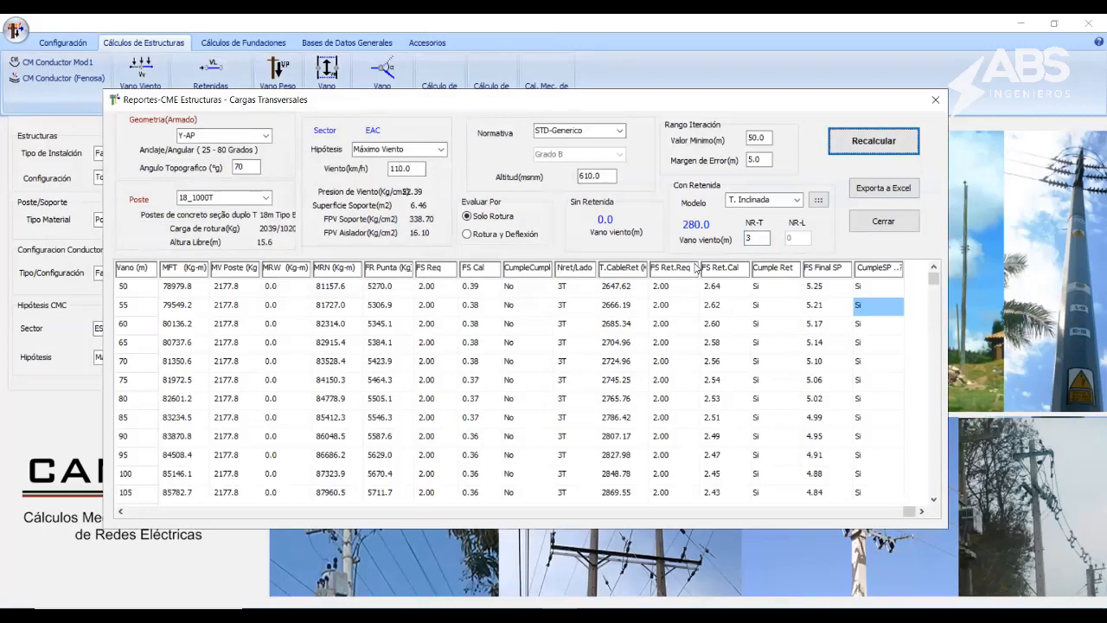
{"action": "left_click", "coordinate": [243, 293]}
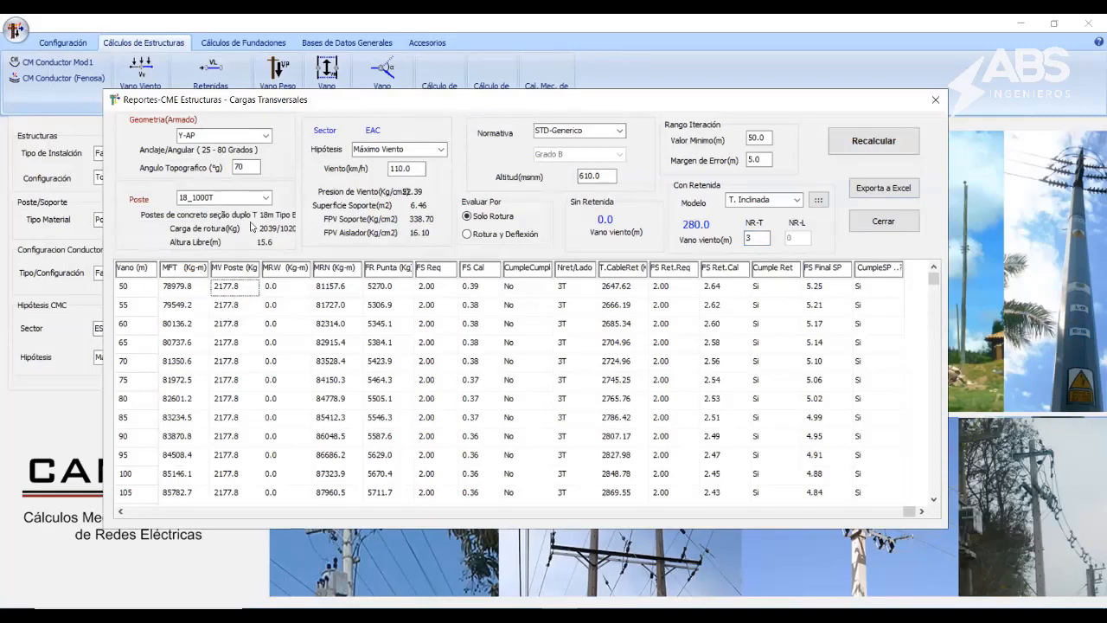
{"action": "double_click", "coordinate": [233, 168]}
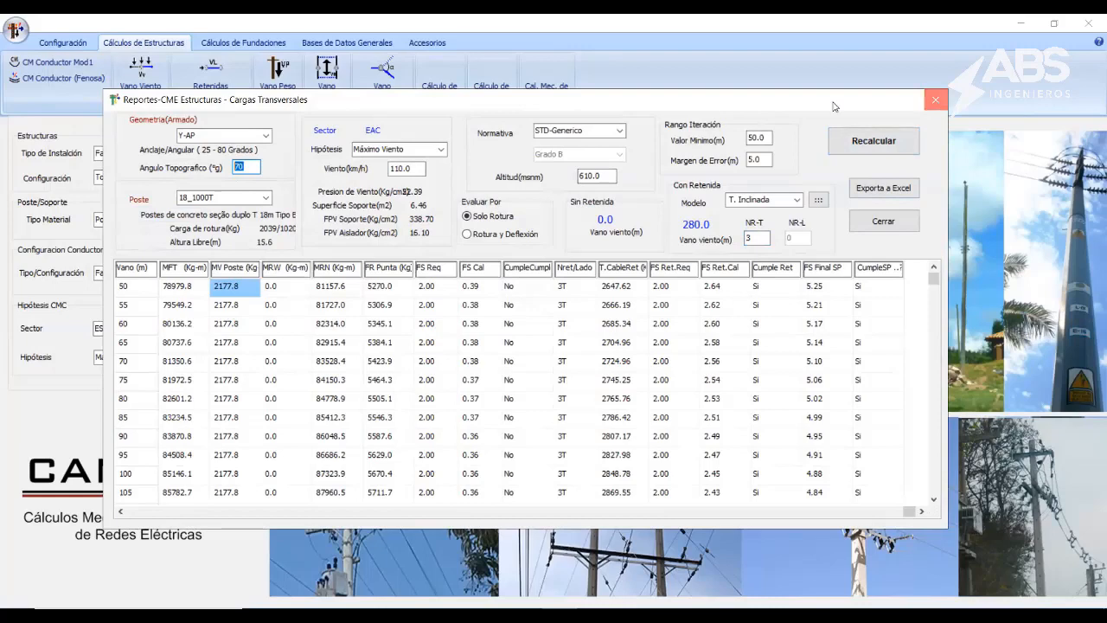
Step: Close the Y-AP transverse loads report and set the structure geometry to T-X2
{"action": "left_click", "coordinate": [934, 102]}
{"action": "left_click", "coordinate": [386, 149]}
{"action": "left_click_drag", "start_coordinate": [388, 164], "coordinate": [388, 200]}
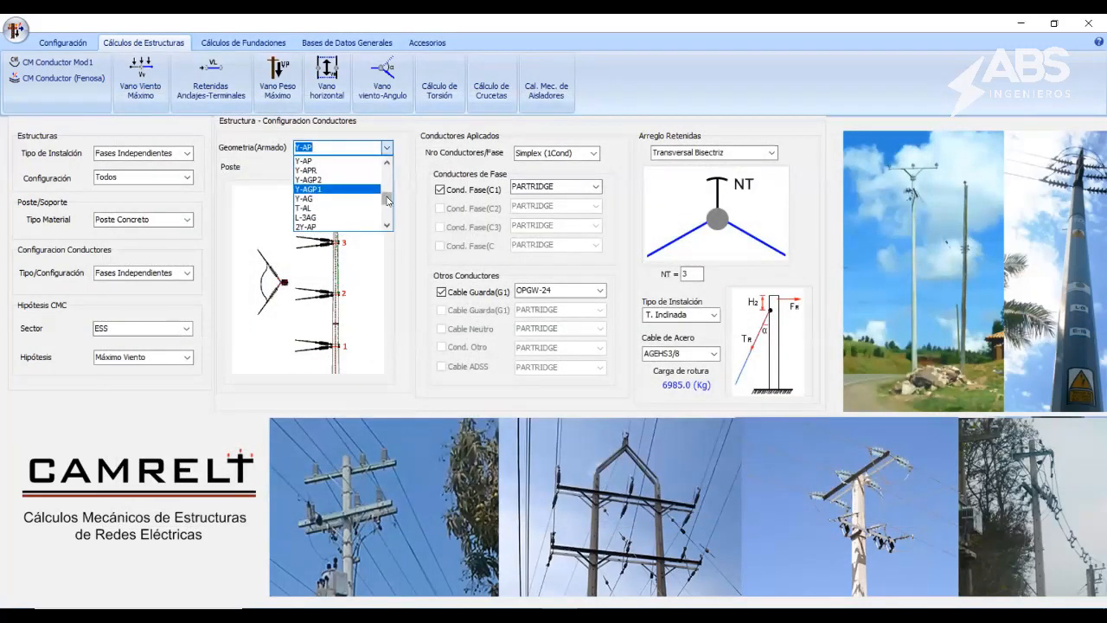
{"action": "left_click", "coordinate": [333, 225]}
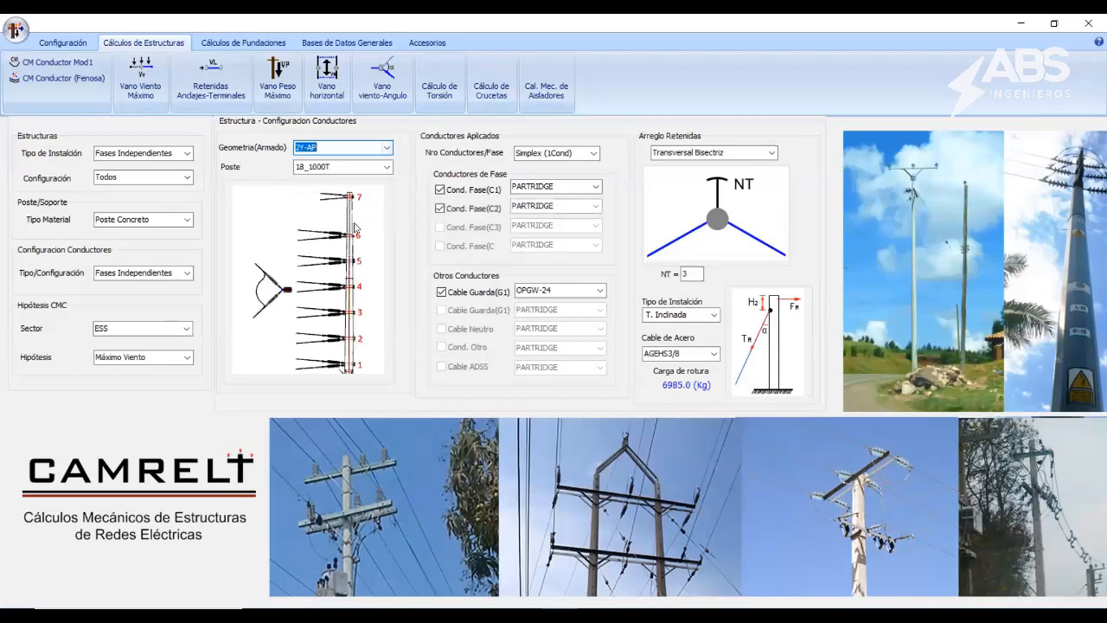
{"action": "left_click", "coordinate": [386, 148]}
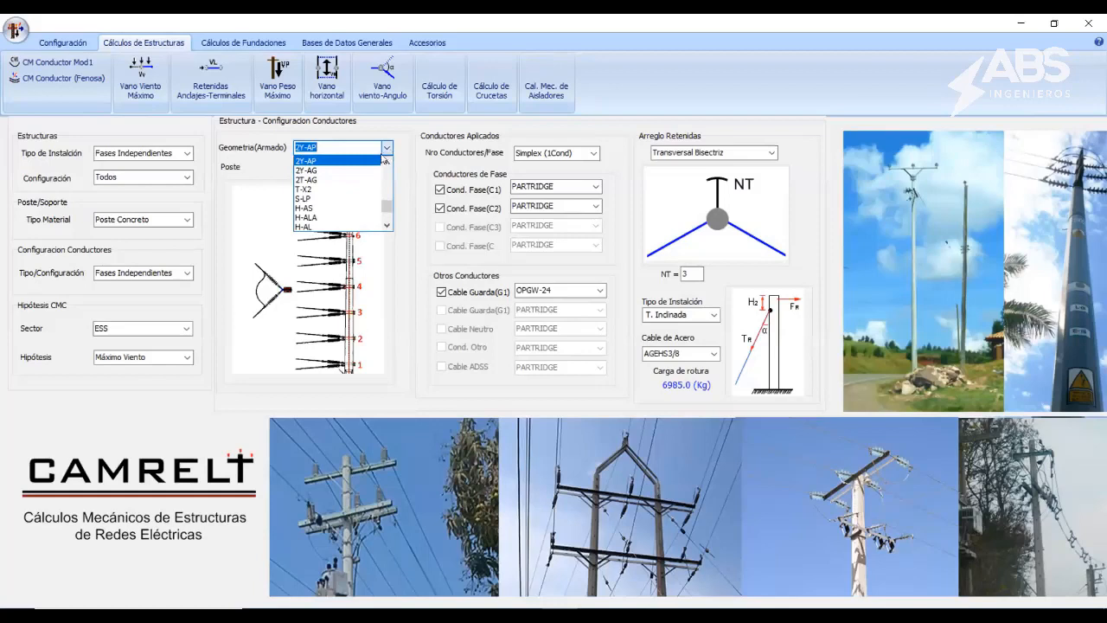
{"action": "left_click", "coordinate": [329, 189]}
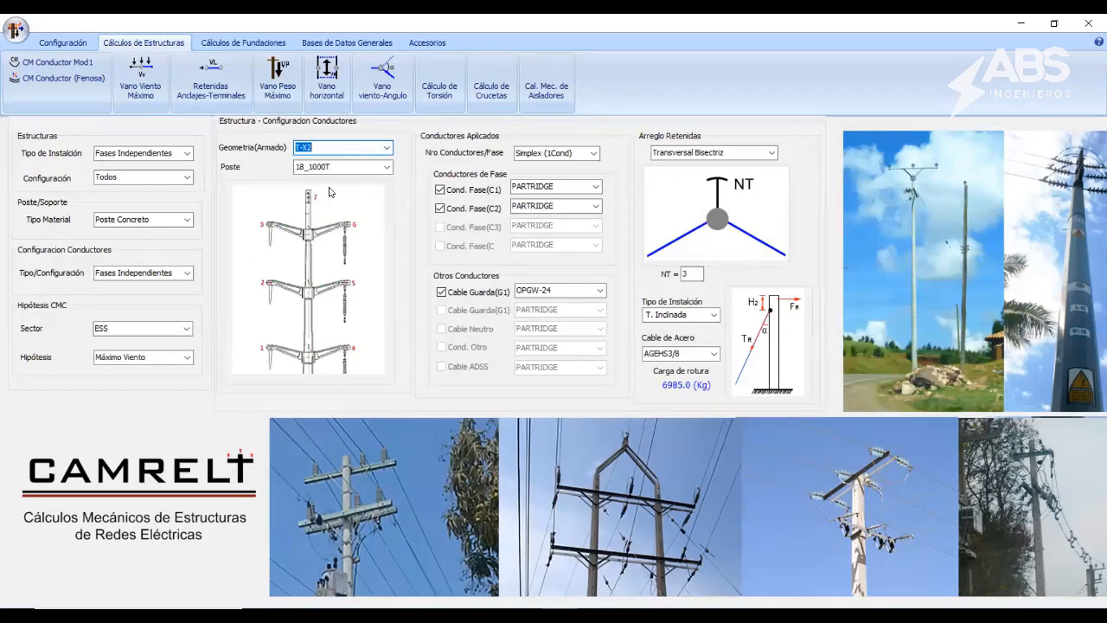
Step: Open the maximum wind span report for T-X2, set the hypothesis to Máximo Viento and calculate it
{"action": "left_click", "coordinate": [143, 86]}
{"action": "left_click", "coordinate": [358, 130]}
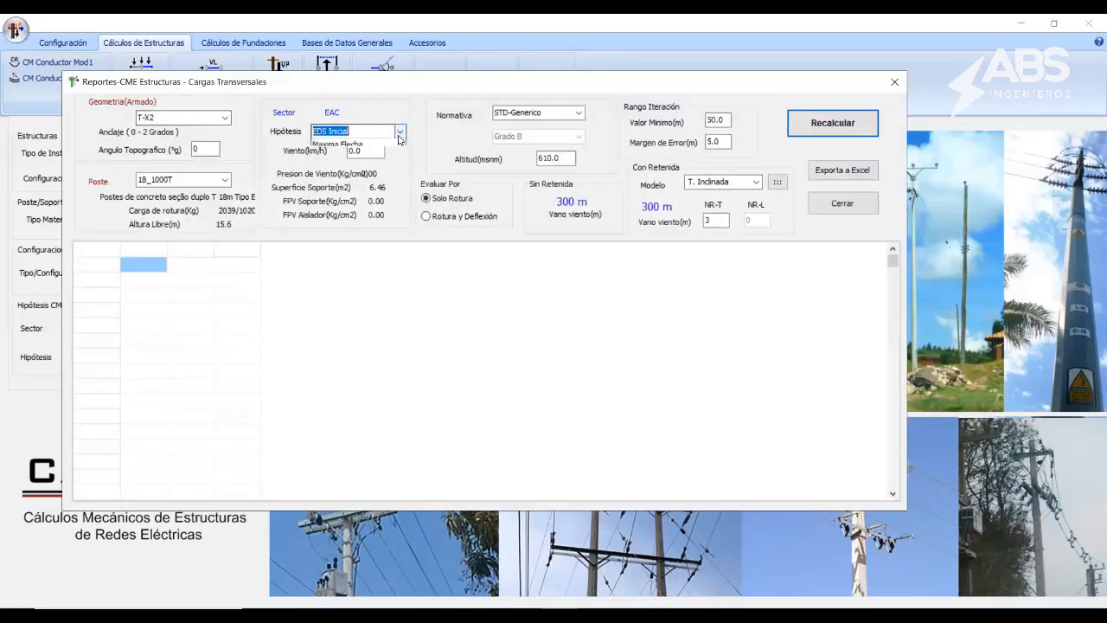
{"action": "left_click", "coordinate": [358, 162]}
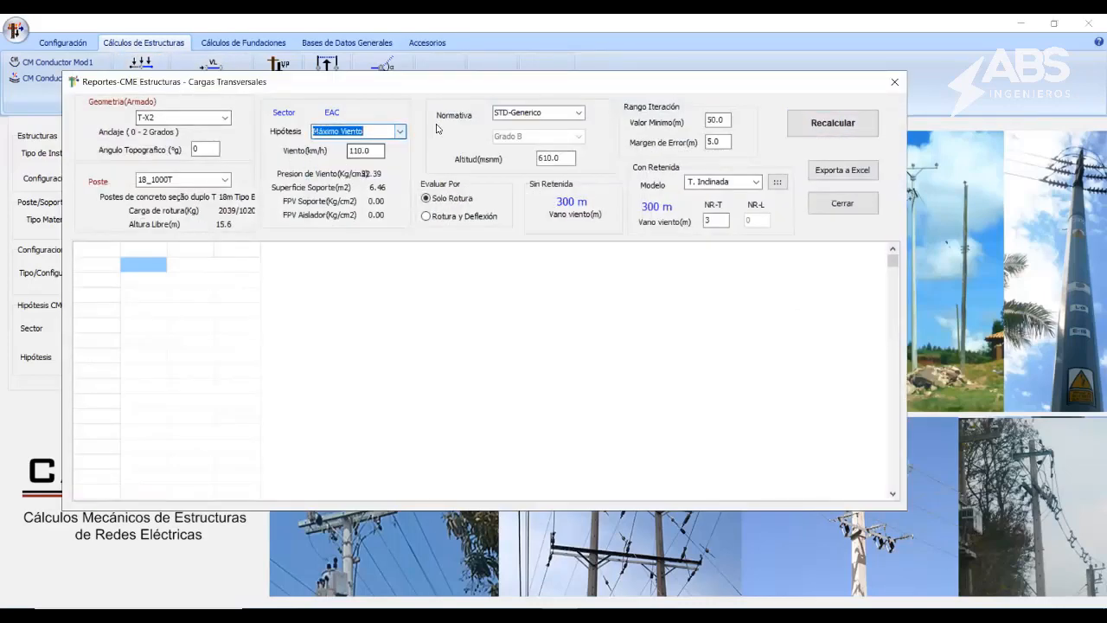
{"action": "left_click", "coordinate": [807, 124]}
Step: Set the number of transverse guys (NR-T) to 0 and recalculate the T-X2 report
{"action": "left_click", "coordinate": [716, 219]}
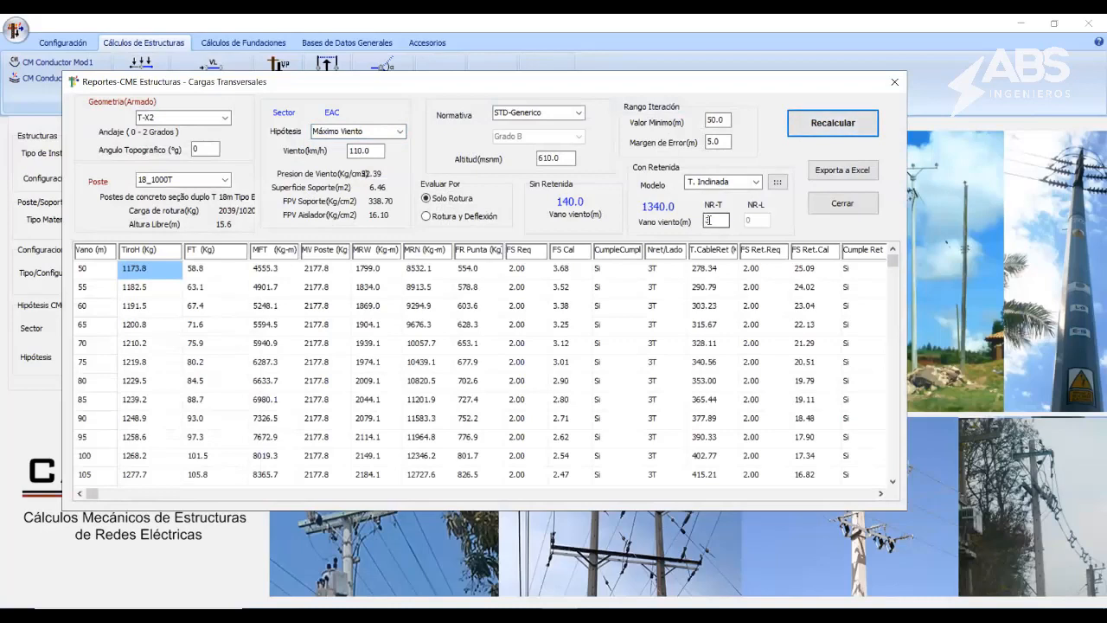
{"action": "type", "text": "30"}
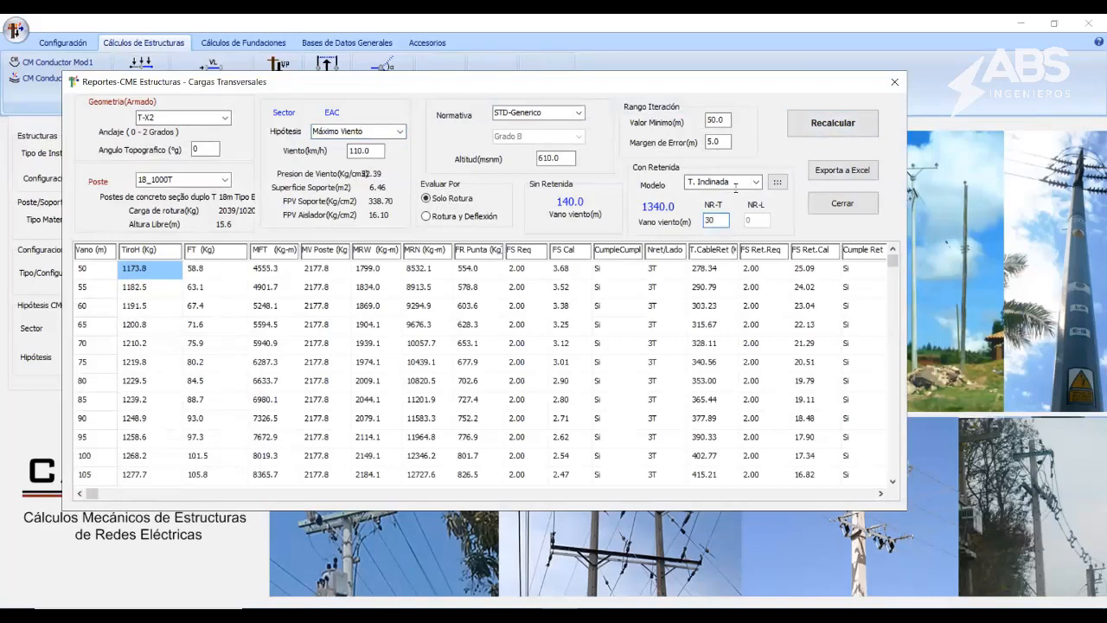
{"action": "key", "text": "Return"}
{"action": "type", "text": "0"}
{"action": "left_click", "coordinate": [832, 123]}
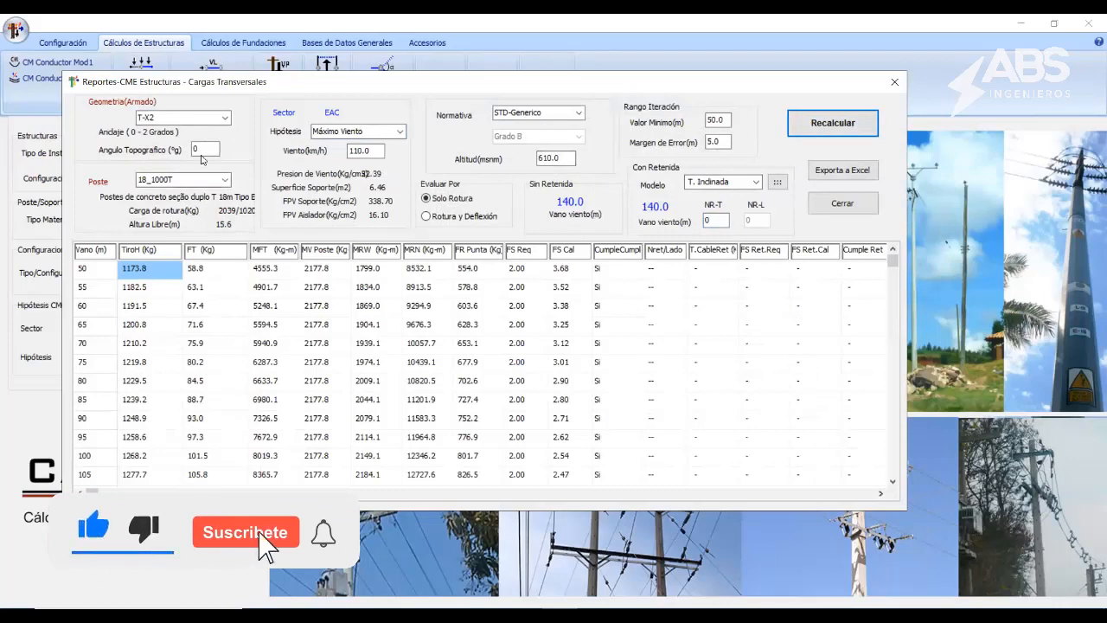
Step: Change the post to 18_1500T, keeping the topographic angle at 0, and recalculate the report
{"action": "left_click", "coordinate": [192, 150]}
{"action": "double_click", "coordinate": [194, 149]}
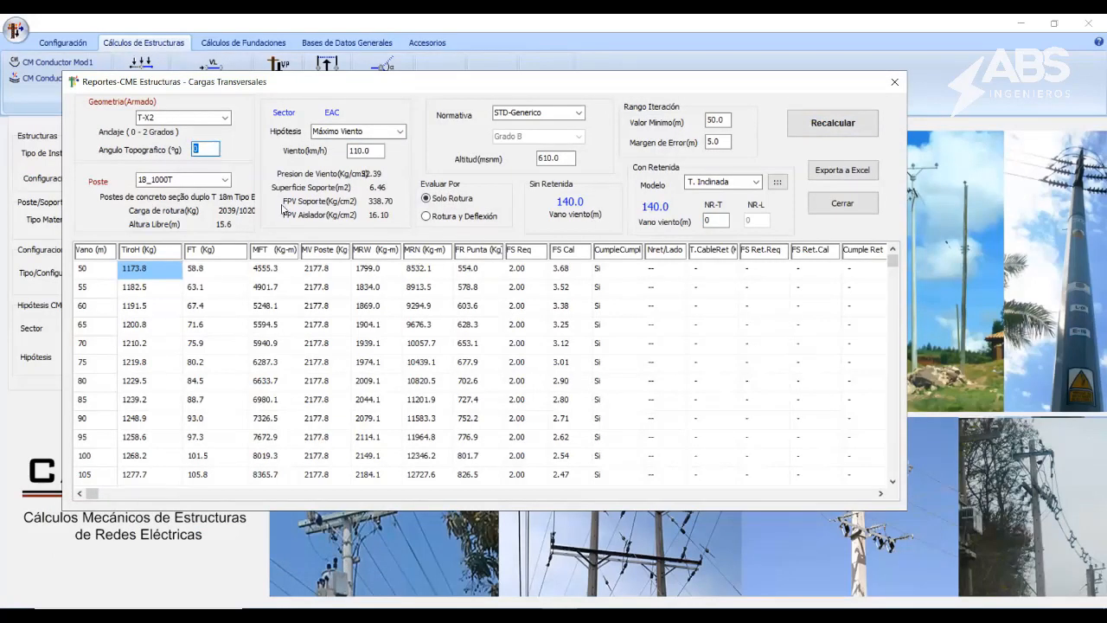
{"action": "left_click", "coordinate": [225, 180]}
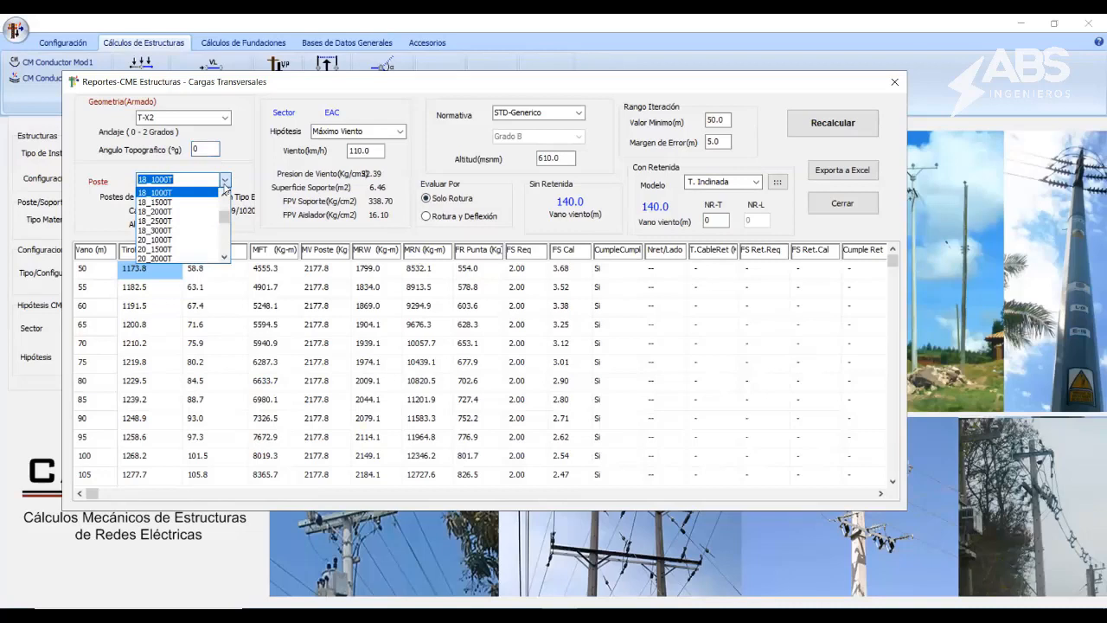
{"action": "left_click", "coordinate": [179, 202]}
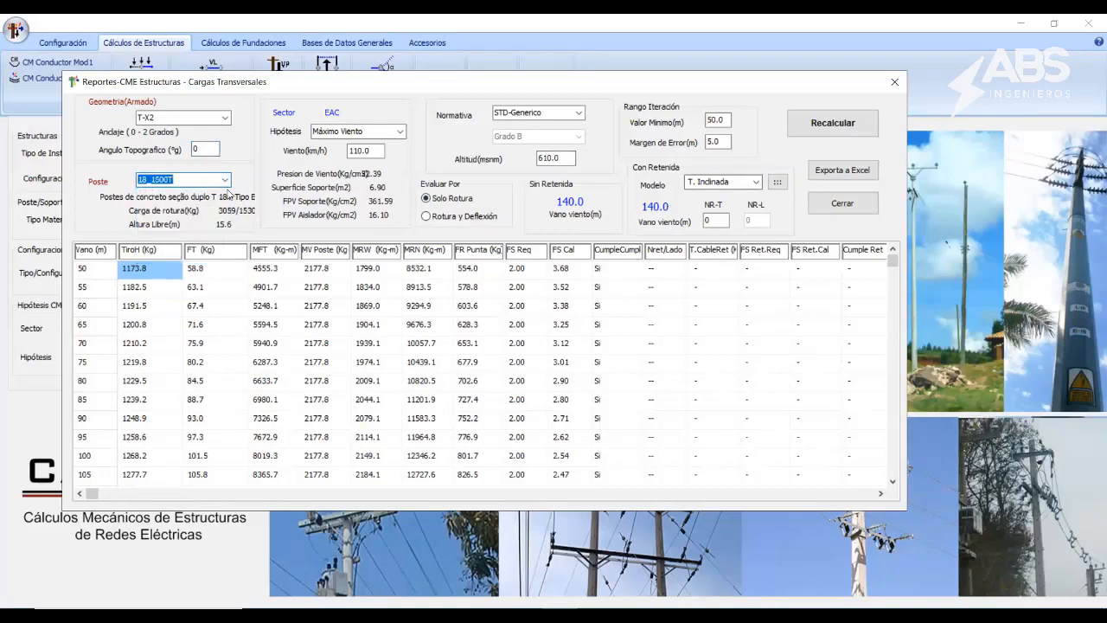
{"action": "left_click", "coordinate": [225, 180]}
{"action": "left_click", "coordinate": [170, 195]}
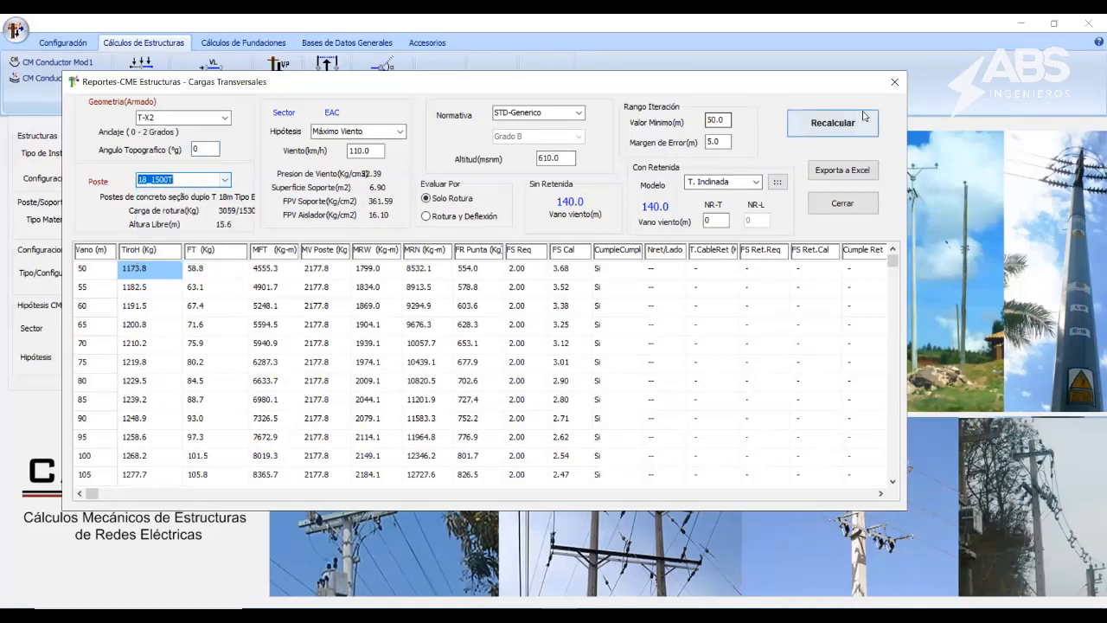
{"action": "key", "text": "Return"}
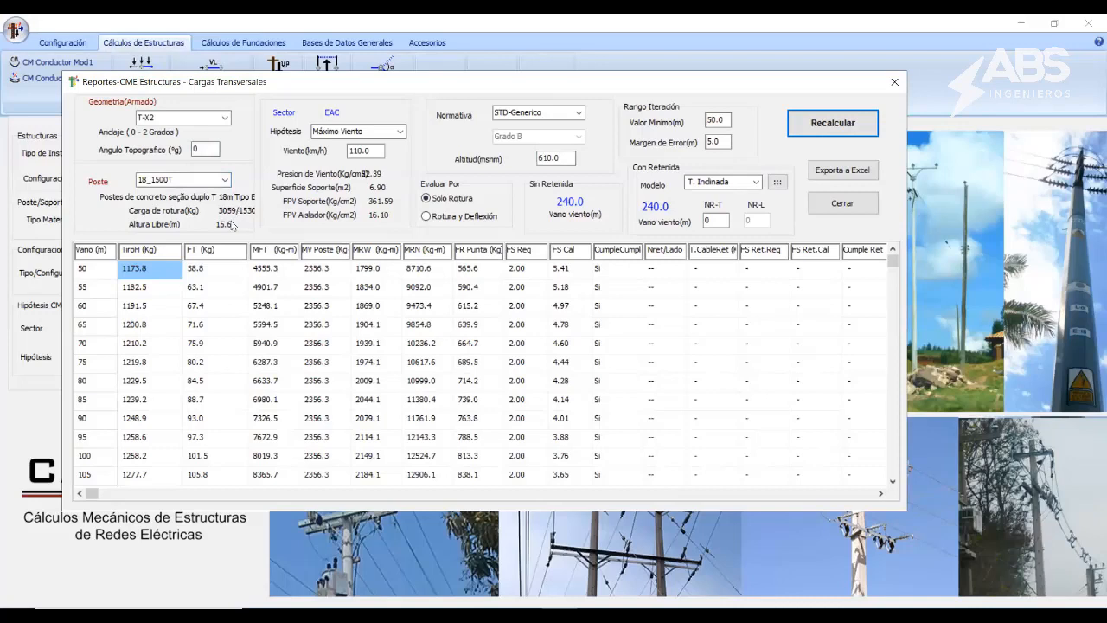
Step: Set the wind speed to 120 km/h for the T-X2 structure and recalculate the report
{"action": "left_click", "coordinate": [816, 130]}
{"action": "double_click", "coordinate": [360, 151]}
{"action": "type", "text": "120"}
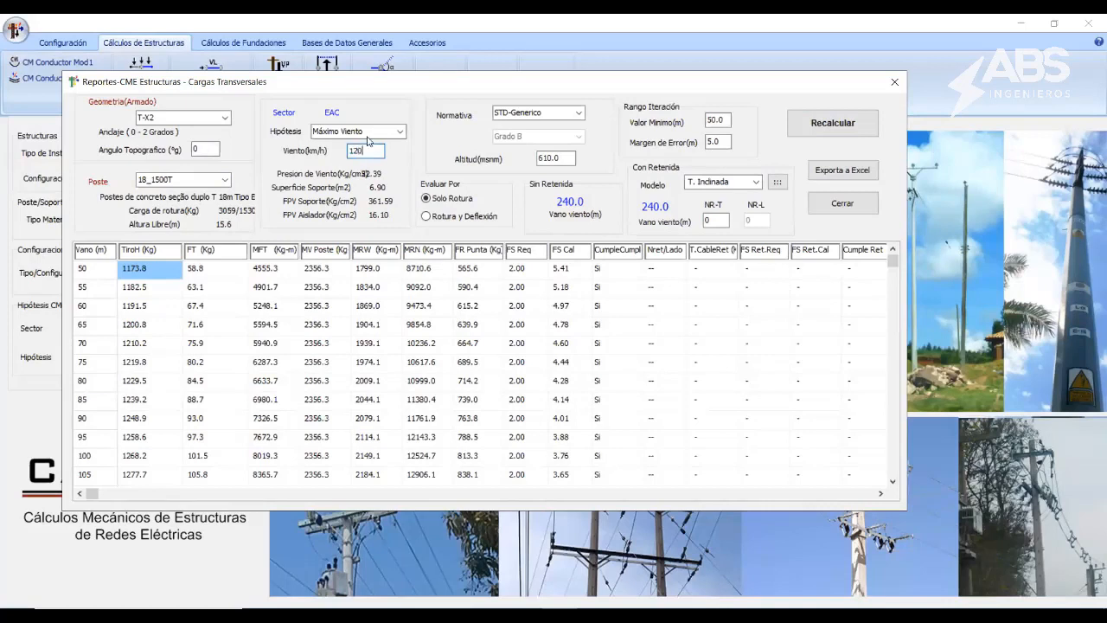
{"action": "left_click", "coordinate": [831, 125]}
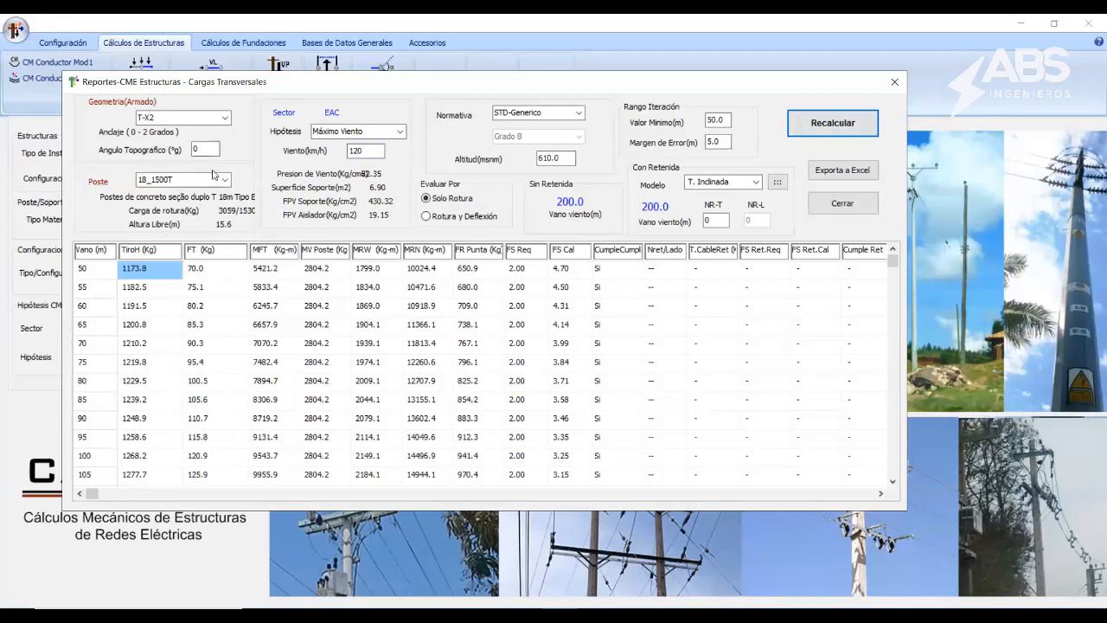
Step: Set the topographic angle to 2 and recalculate the T-X2 report
{"action": "double_click", "coordinate": [213, 148]}
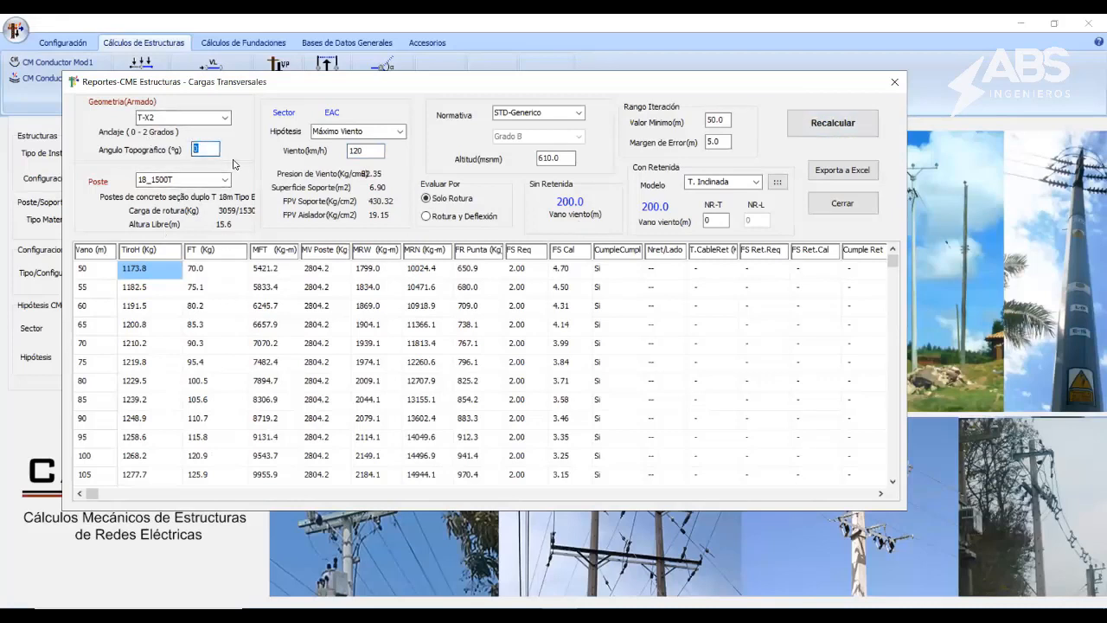
{"action": "type", "text": "2"}
{"action": "left_click", "coordinate": [831, 123]}
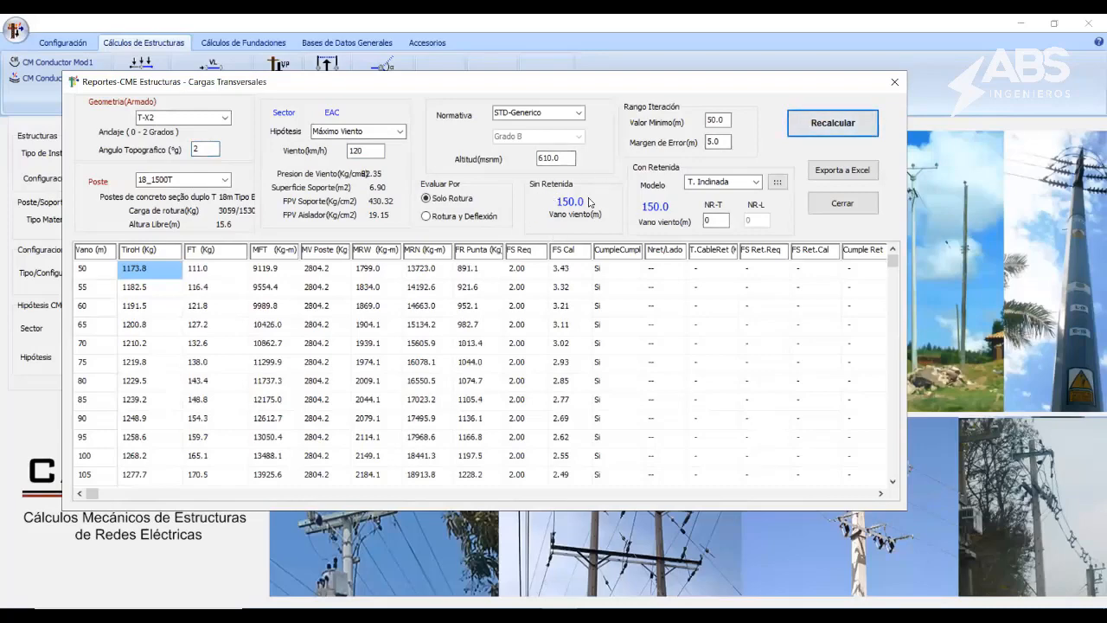
{"action": "left_click", "coordinate": [776, 183]}
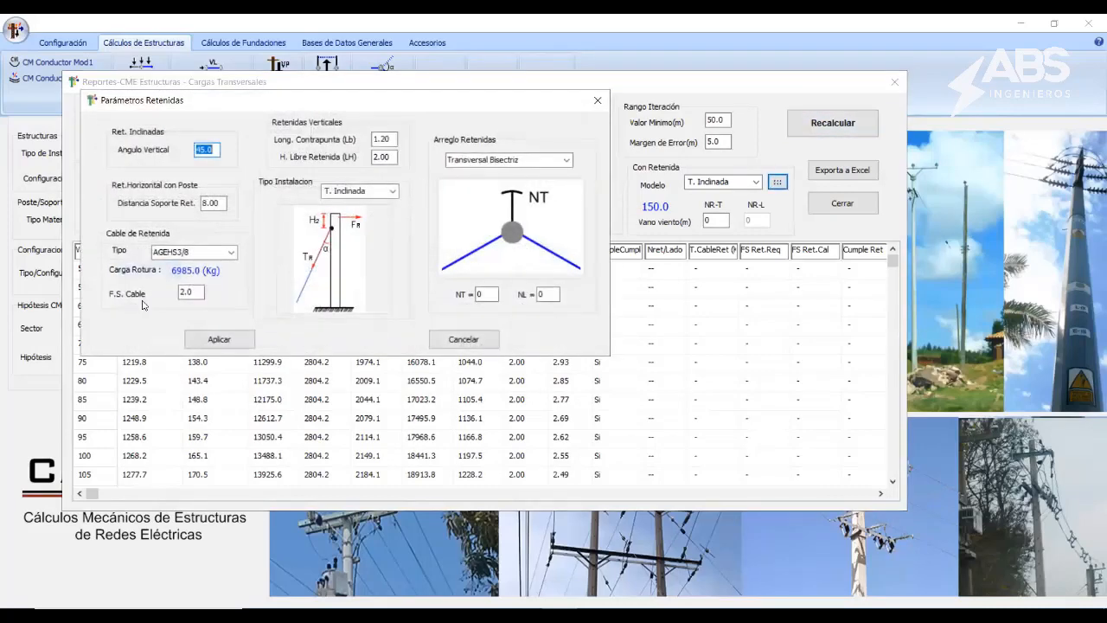
{"action": "left_click", "coordinate": [232, 252]}
{"action": "left_click", "coordinate": [180, 284]}
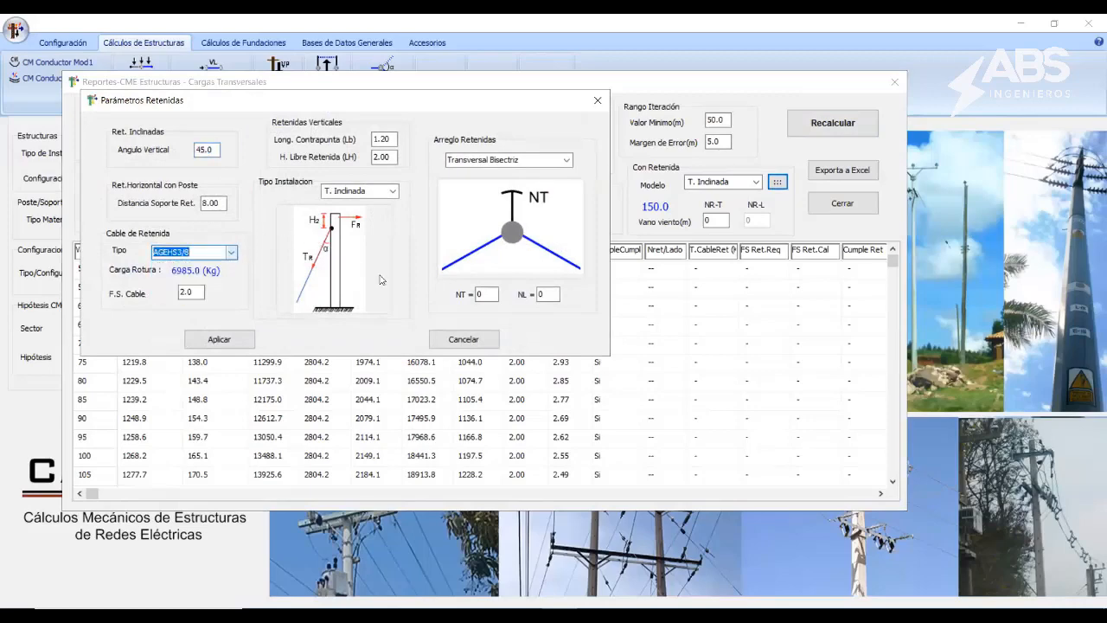
{"action": "left_click", "coordinate": [462, 339]}
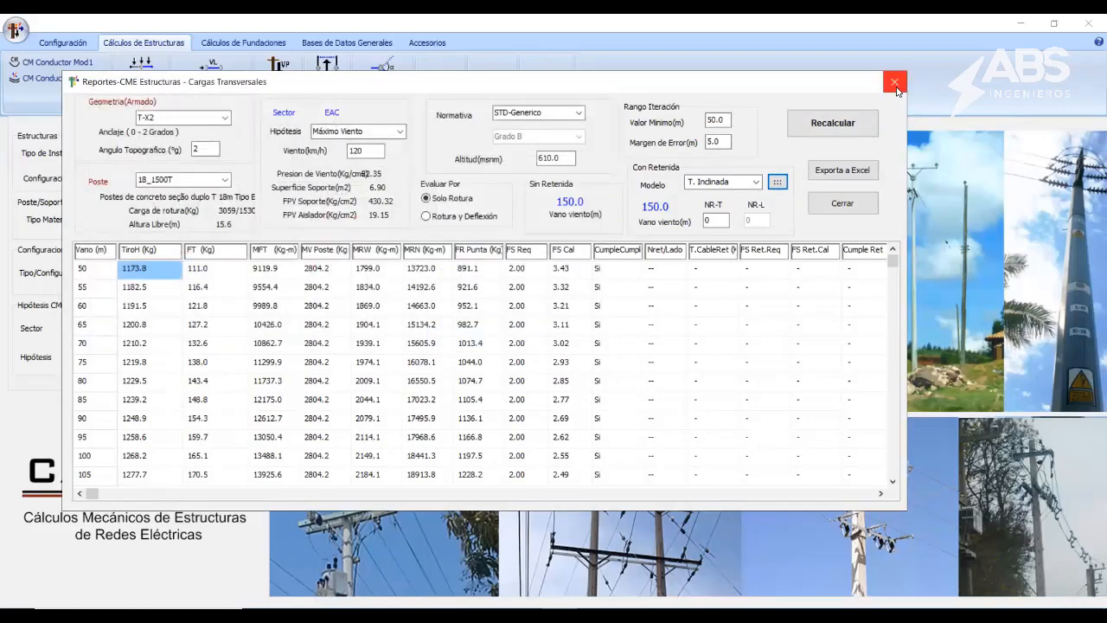
Step: Close the transverse loads report and check the geometry list of the structure configuration, keeping T-X2
{"action": "left_click", "coordinate": [894, 83]}
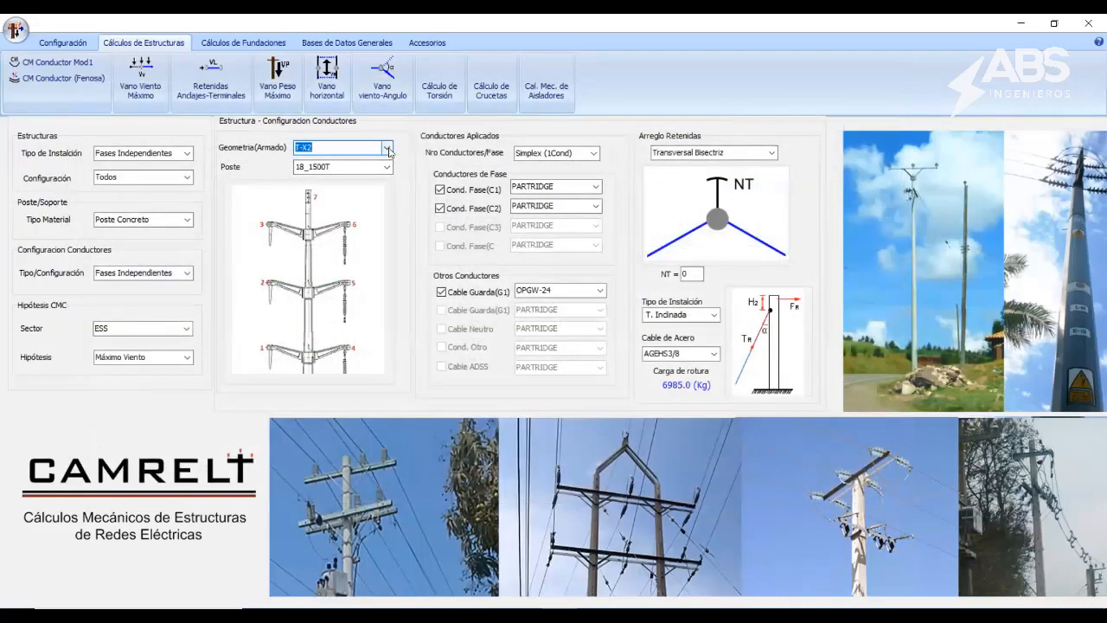
{"action": "left_click", "coordinate": [388, 152]}
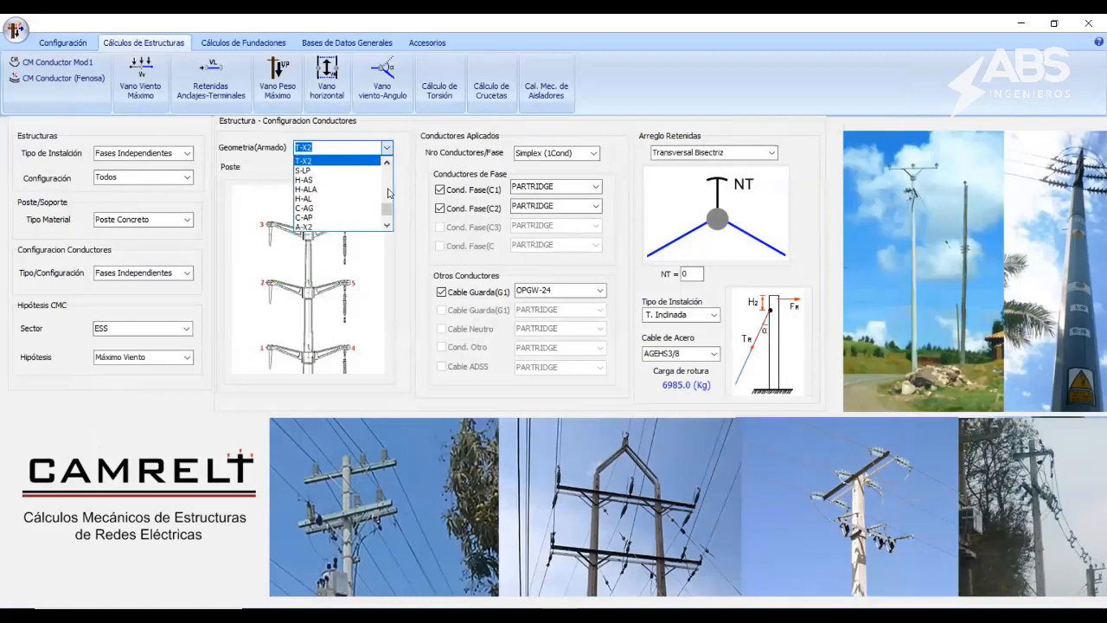
{"action": "mouse_move", "coordinate": [389, 209]}
{"action": "left_mouse_down"}
{"action": "mouse_move", "coordinate": [389, 219]}
{"action": "mouse_move", "coordinate": [389, 202]}
{"action": "left_mouse_up"}
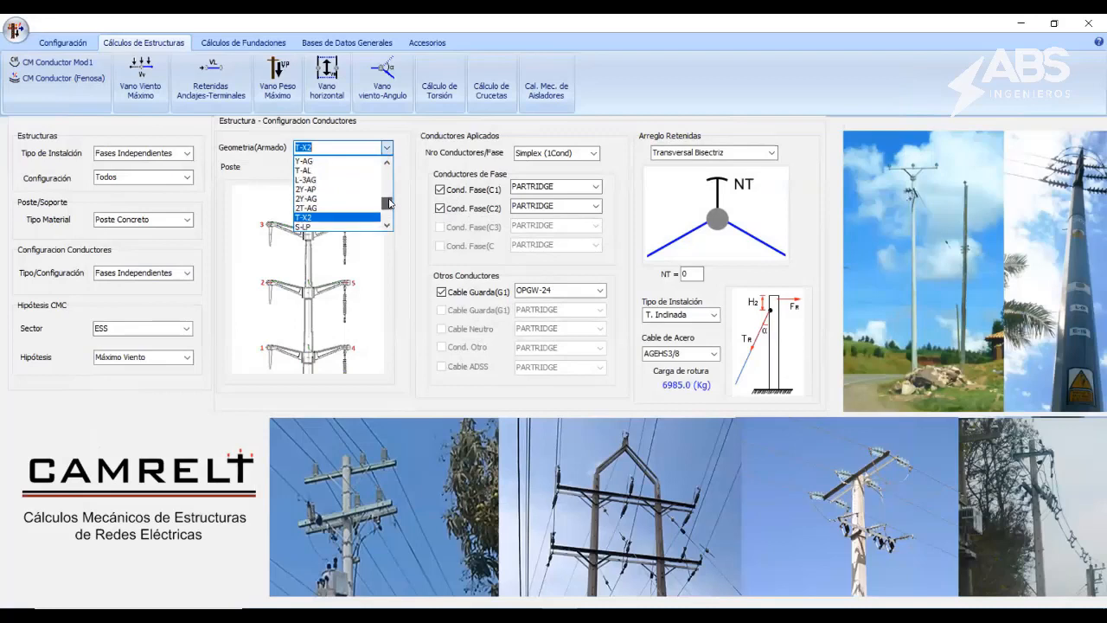
{"action": "left_click", "coordinate": [404, 152]}
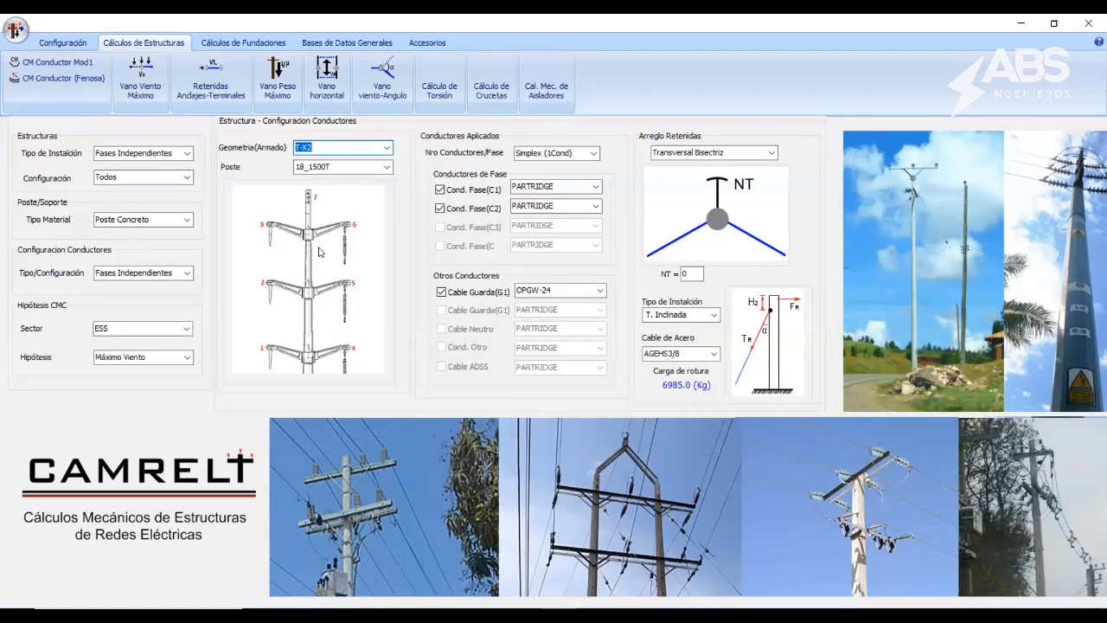
{"action": "left_click", "coordinate": [140, 76]}
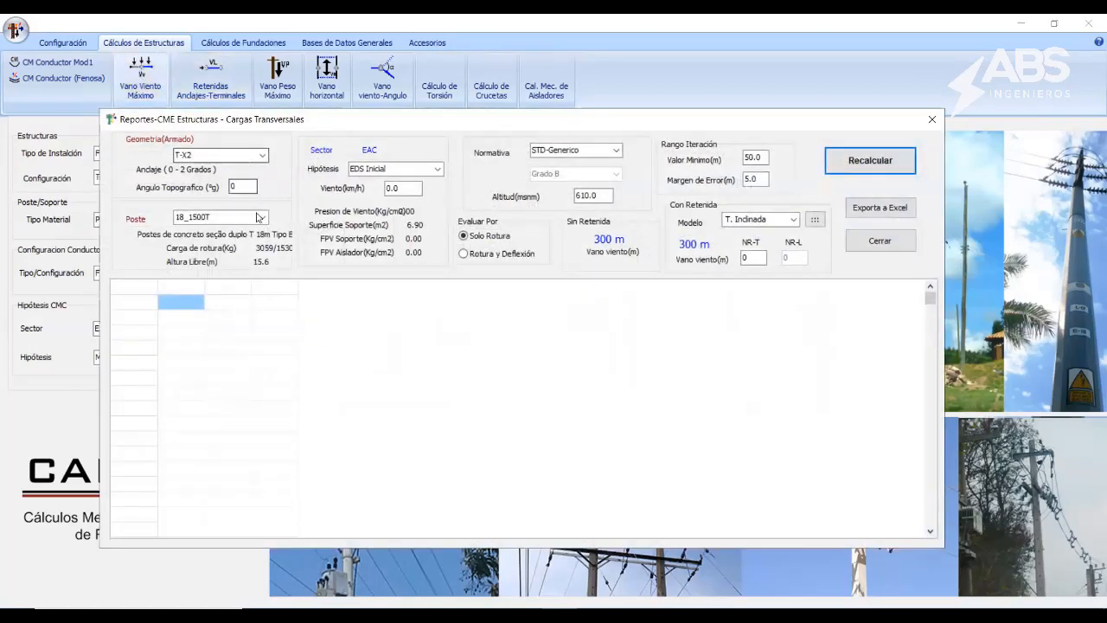
{"action": "left_click", "coordinate": [402, 168]}
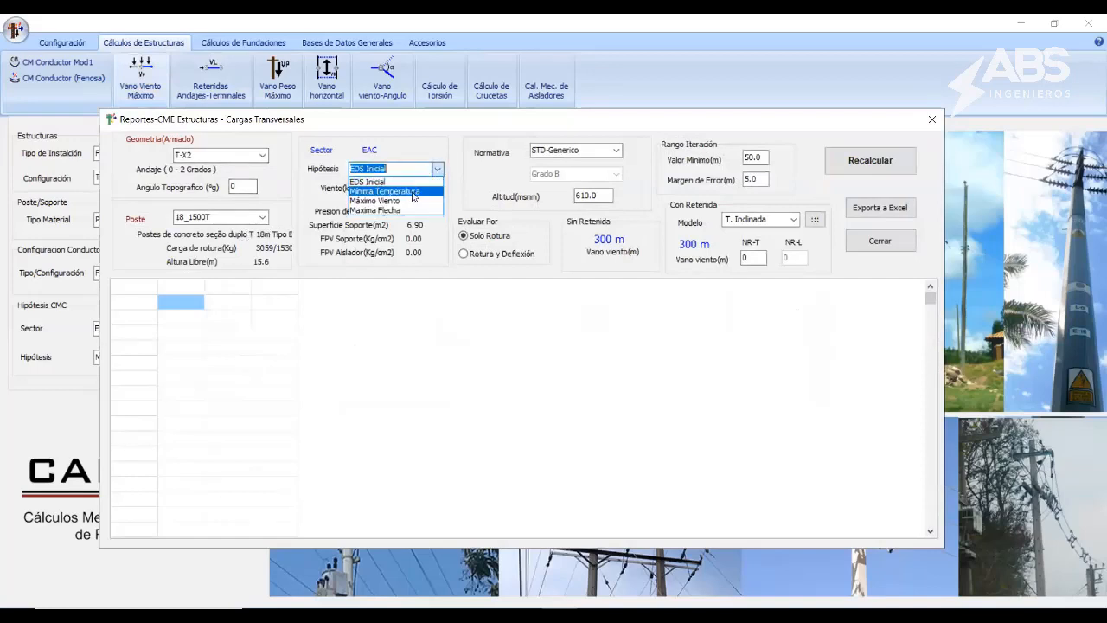
{"action": "left_click", "coordinate": [931, 119]}
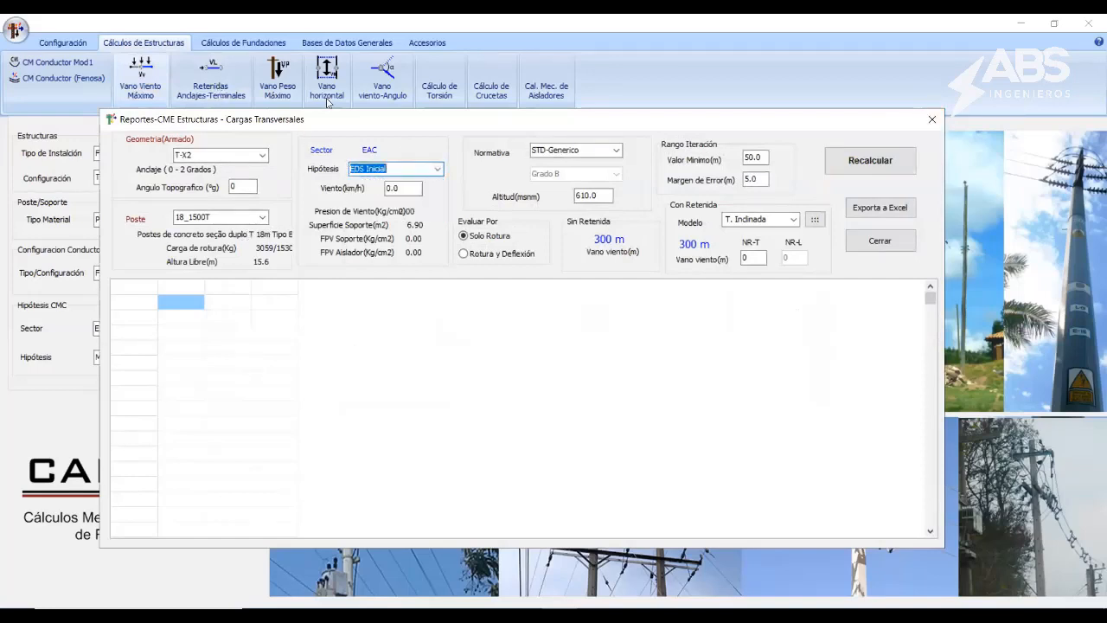
{"action": "left_click", "coordinate": [931, 119]}
Step: Open the longitudinal calculation for anchor and terminal guys, set the hypothesis to Máximo Viento and recalculate for T-X2
{"action": "left_click", "coordinate": [207, 81]}
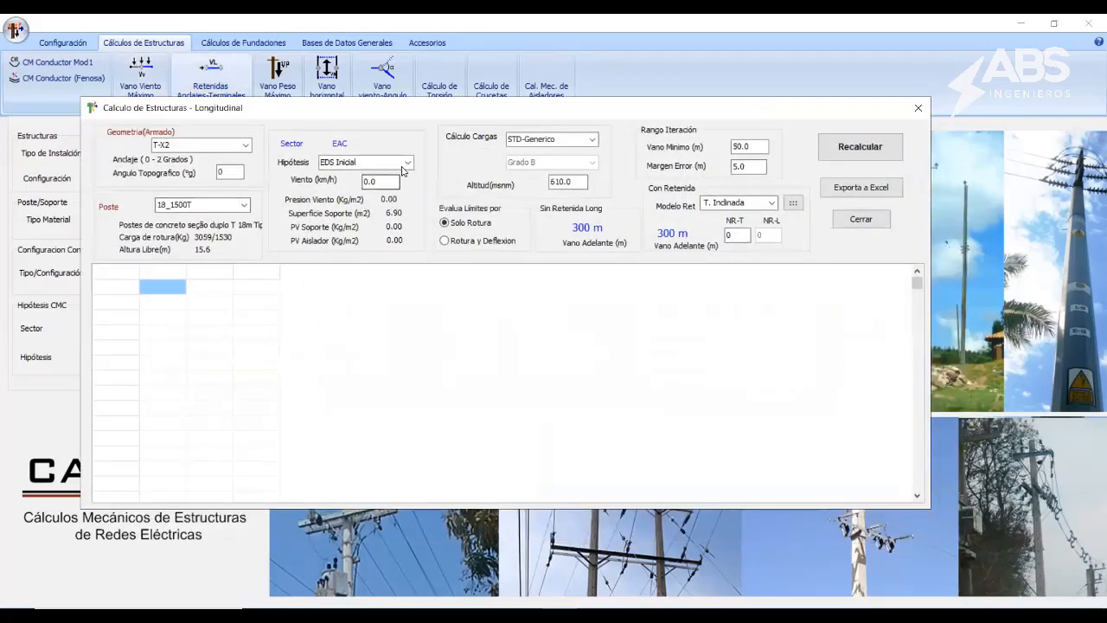
{"action": "left_click", "coordinate": [385, 163]}
{"action": "left_click", "coordinate": [390, 185]}
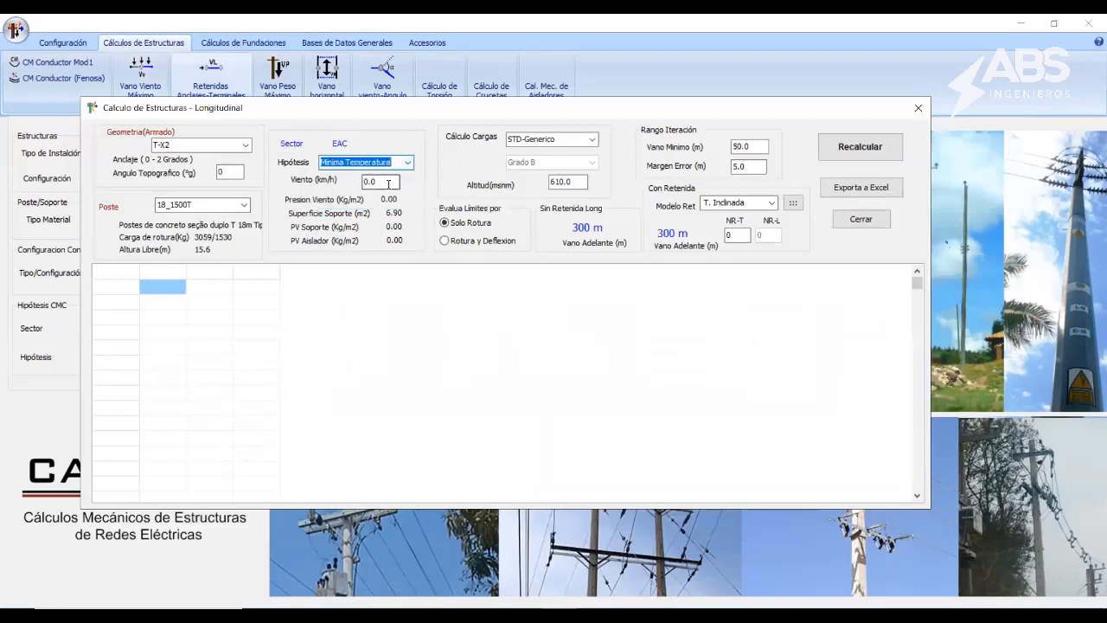
{"action": "left_click", "coordinate": [407, 163]}
{"action": "left_click", "coordinate": [372, 193]}
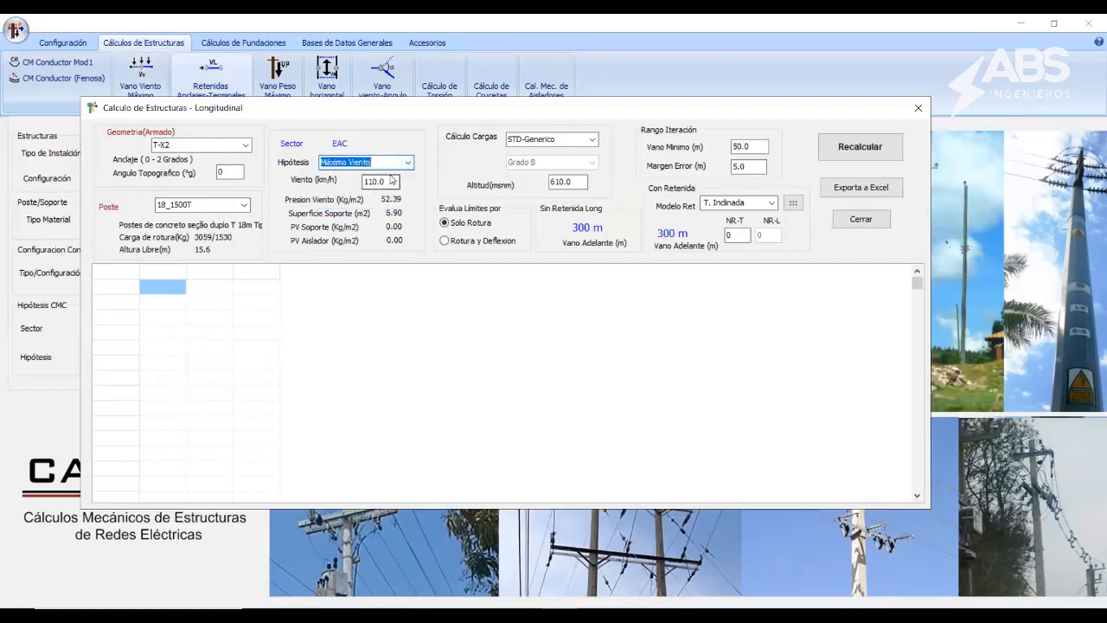
{"action": "left_click", "coordinate": [870, 148]}
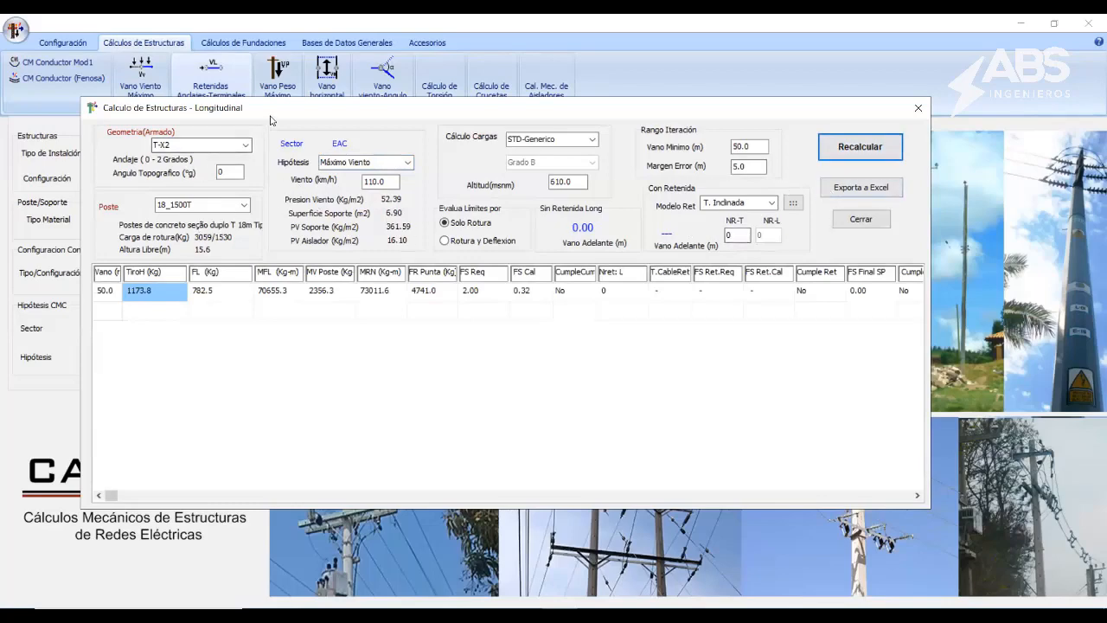
{"action": "left_click_drag", "start_coordinate": [319, 110], "coordinate": [370, 378]}
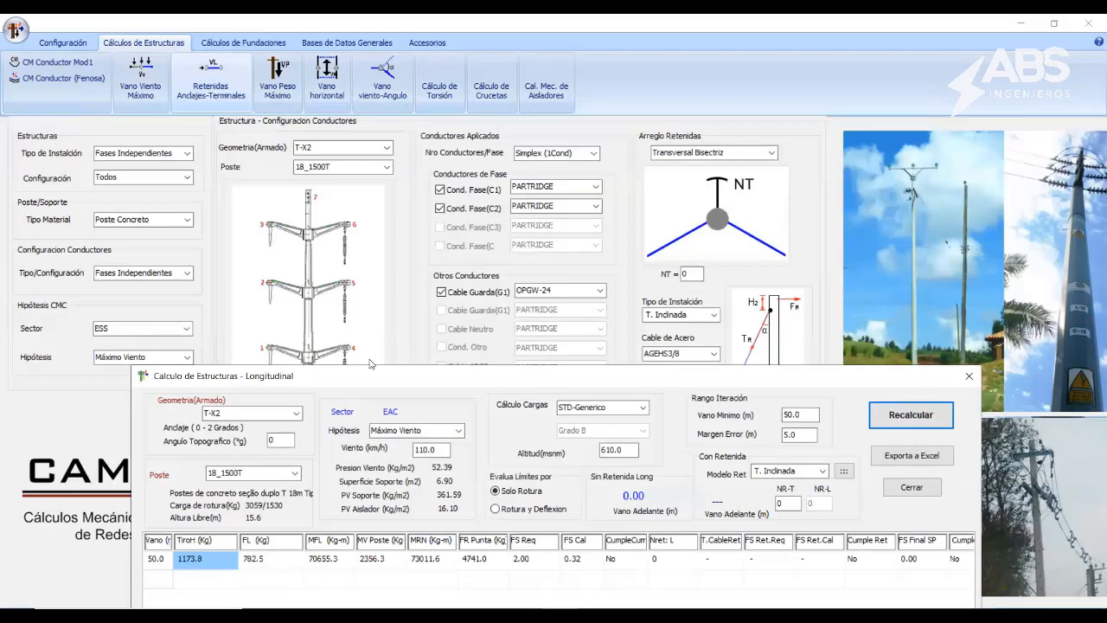
{"action": "left_click_drag", "start_coordinate": [369, 364], "coordinate": [338, 129]}
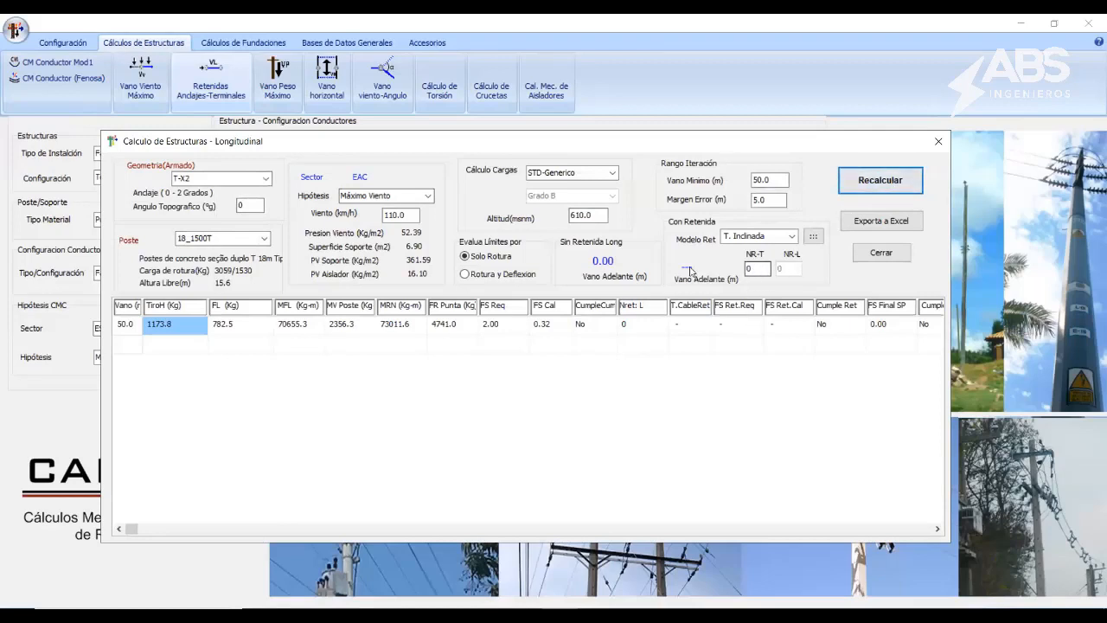
Step: Change the guy arrangement to Longitudinal Terminal in the guy parameters and apply it
{"action": "double_click", "coordinate": [749, 269]}
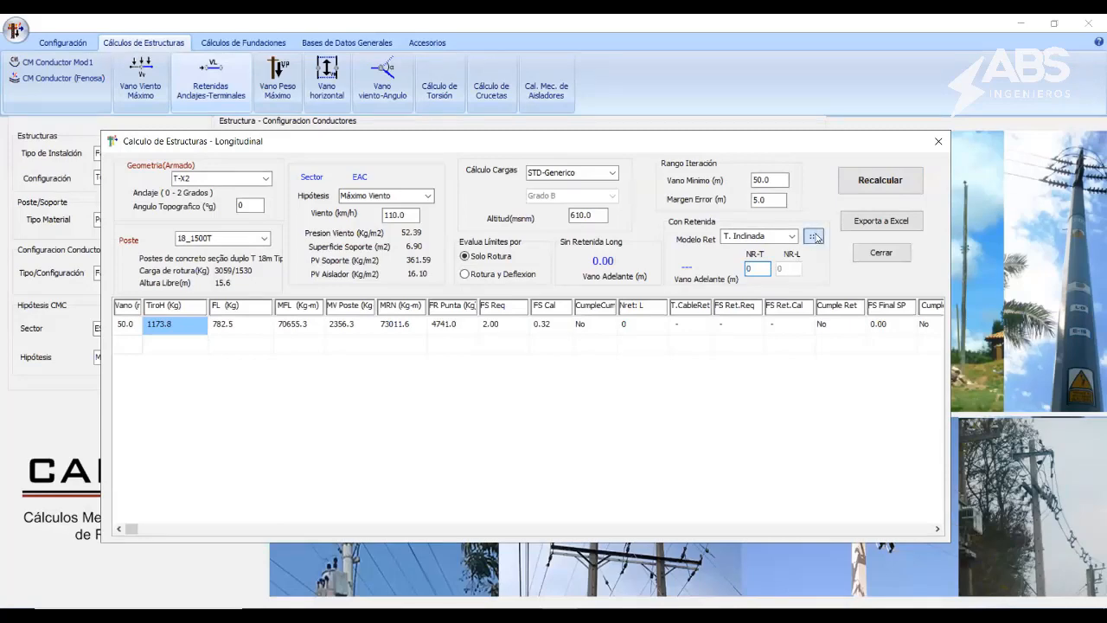
{"action": "left_click", "coordinate": [813, 236]}
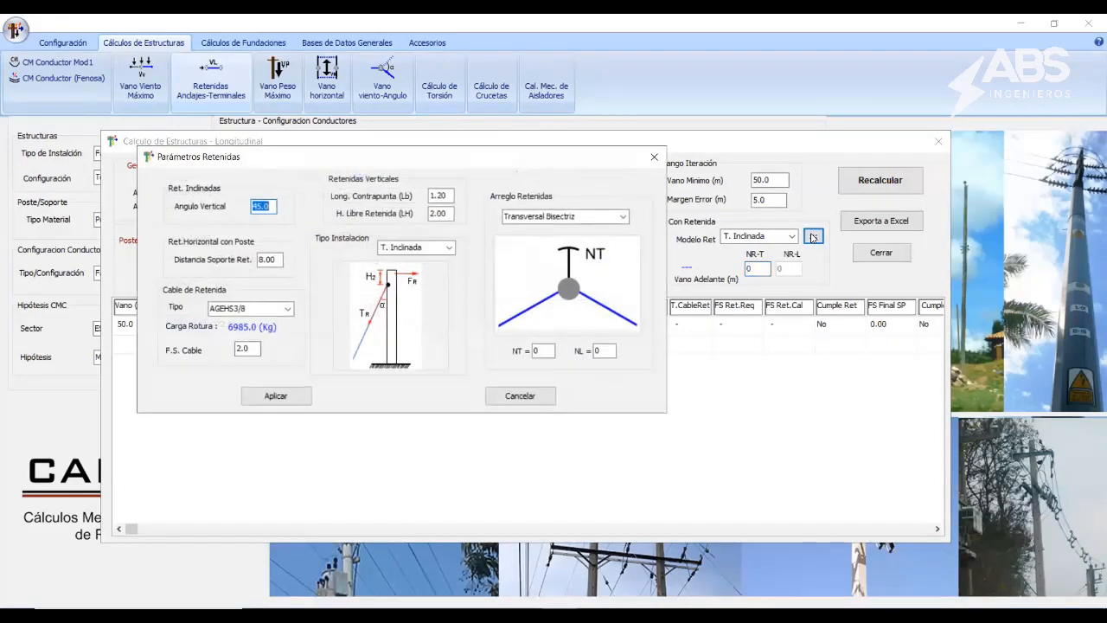
{"action": "left_click", "coordinate": [622, 216]}
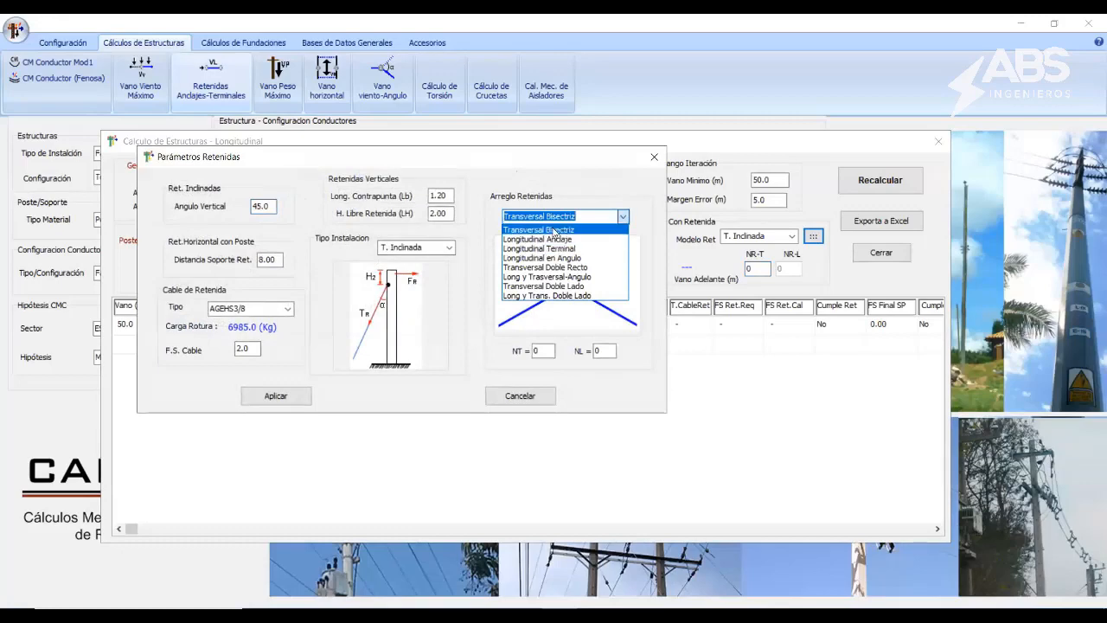
{"action": "left_click", "coordinate": [539, 248]}
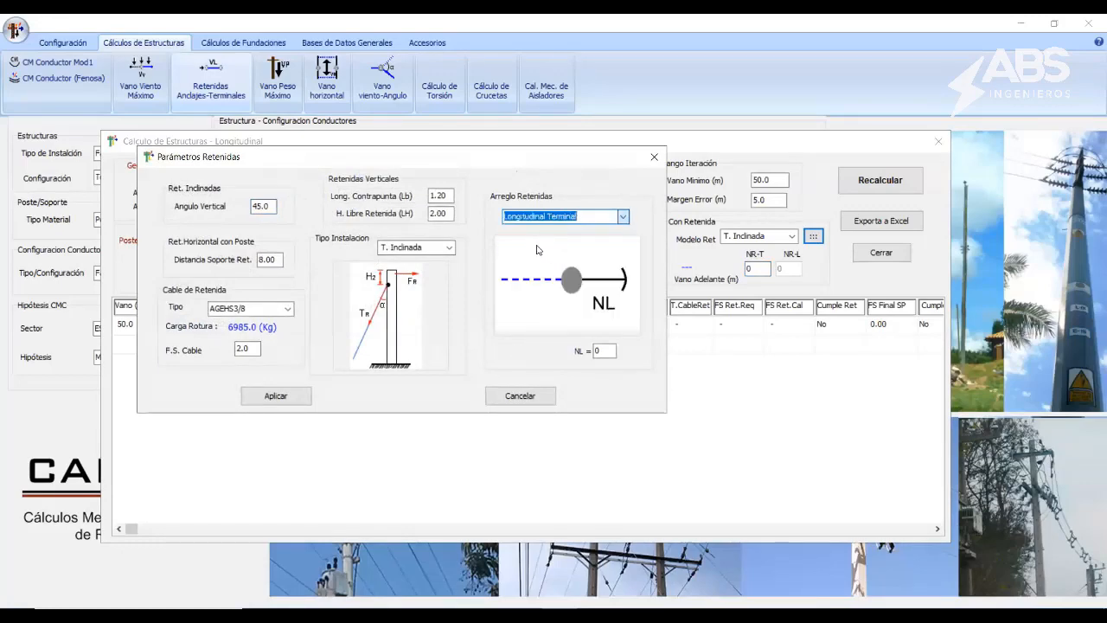
{"action": "left_click", "coordinate": [275, 396]}
Step: Recalculate the T-X2 longitudinal report with 1, 2 and finally 3 longitudinal guys (NR-L)
{"action": "double_click", "coordinate": [787, 269]}
{"action": "type", "text": "1"}
{"action": "key", "text": "Return"}
{"action": "double_click", "coordinate": [787, 269]}
{"action": "type", "text": "2"}
{"action": "left_click", "coordinate": [914, 181]}
{"action": "double_click", "coordinate": [786, 269]}
{"action": "type", "text": "3"}
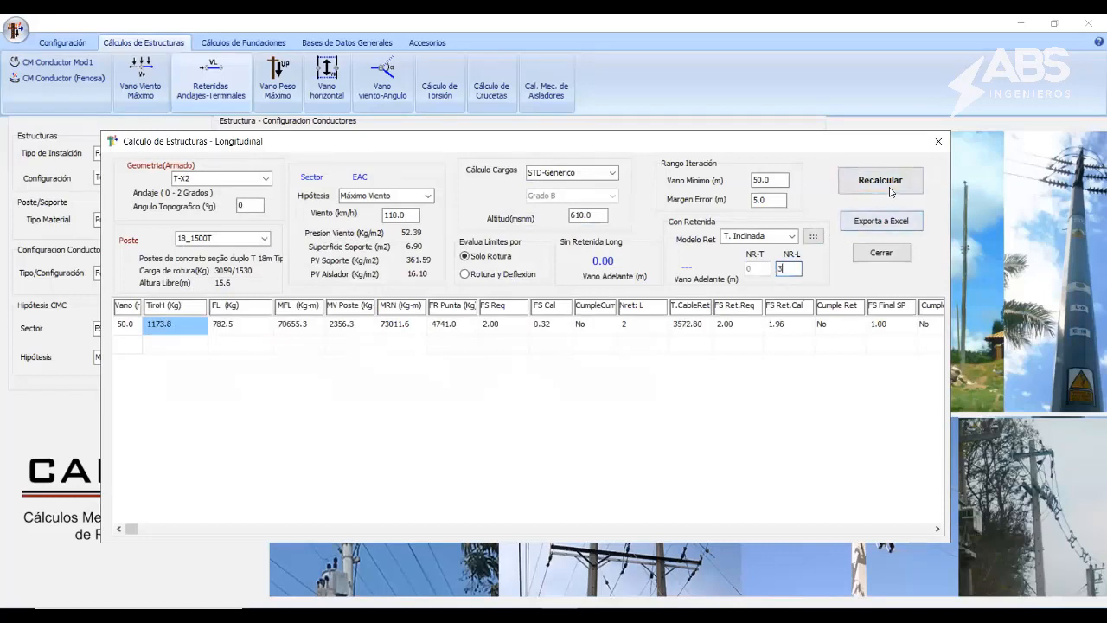
{"action": "left_click", "coordinate": [890, 185]}
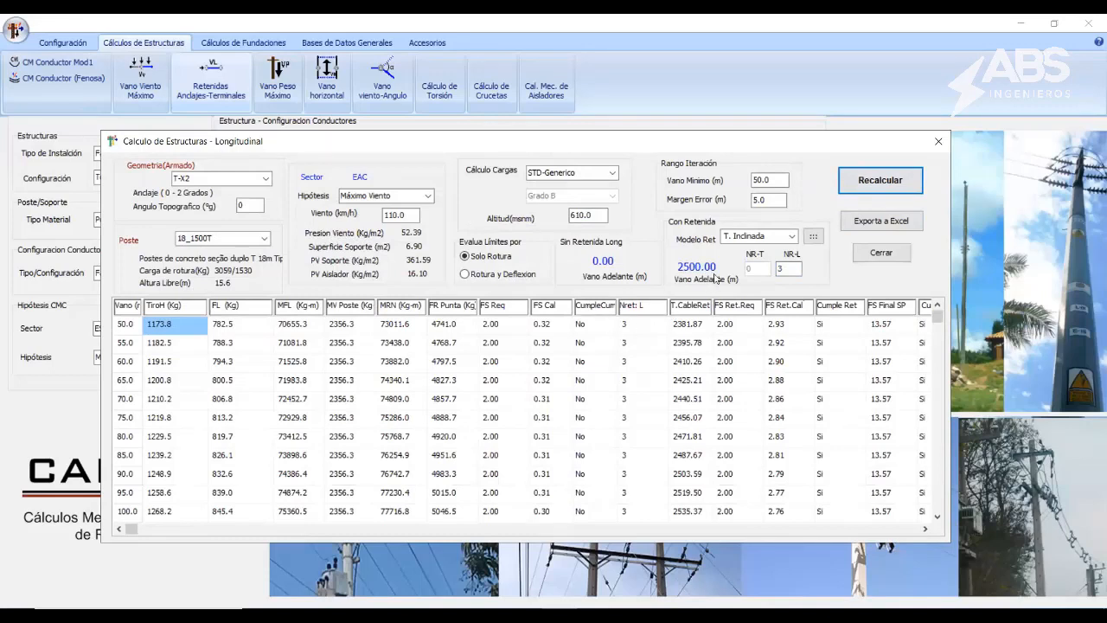
Step: Recalculate with NR-L set to 2 for comparison, and restore it to 3 with another recalculation
{"action": "left_click_drag", "start_coordinate": [792, 267], "coordinate": [746, 267]}
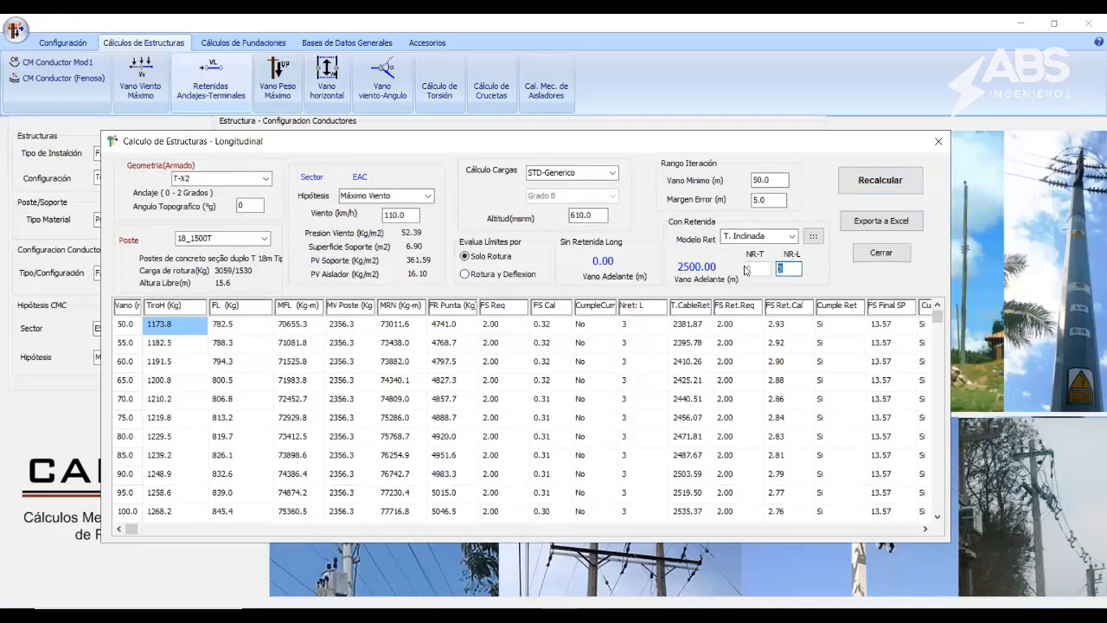
{"action": "type", "text": "2"}
{"action": "left_click", "coordinate": [868, 190]}
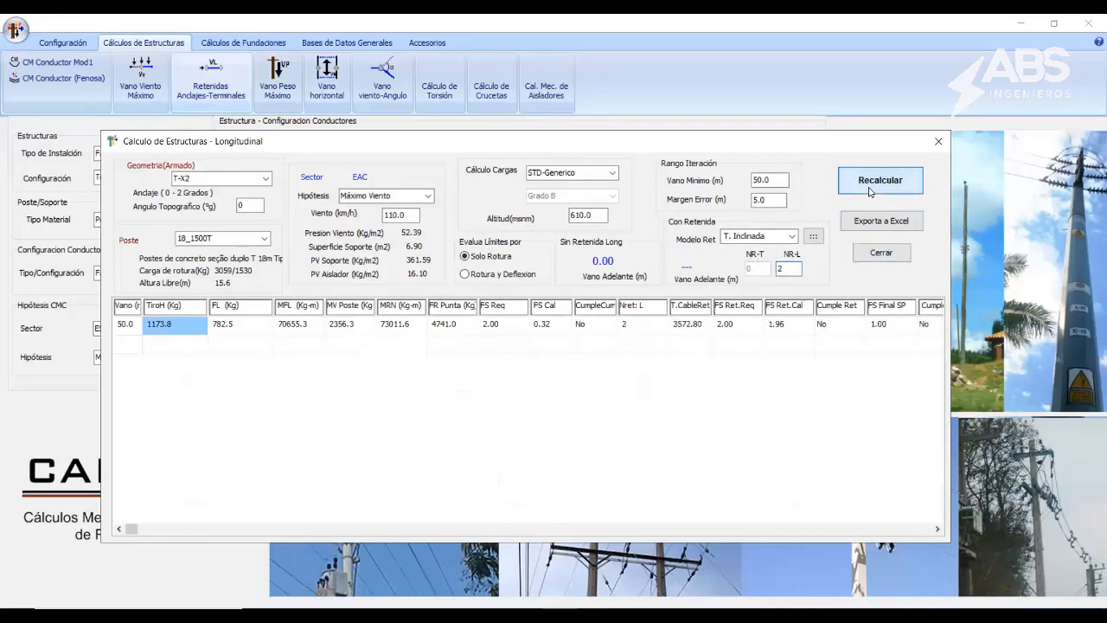
{"action": "double_click", "coordinate": [797, 267]}
{"action": "type", "text": "3"}
{"action": "left_click", "coordinate": [876, 188]}
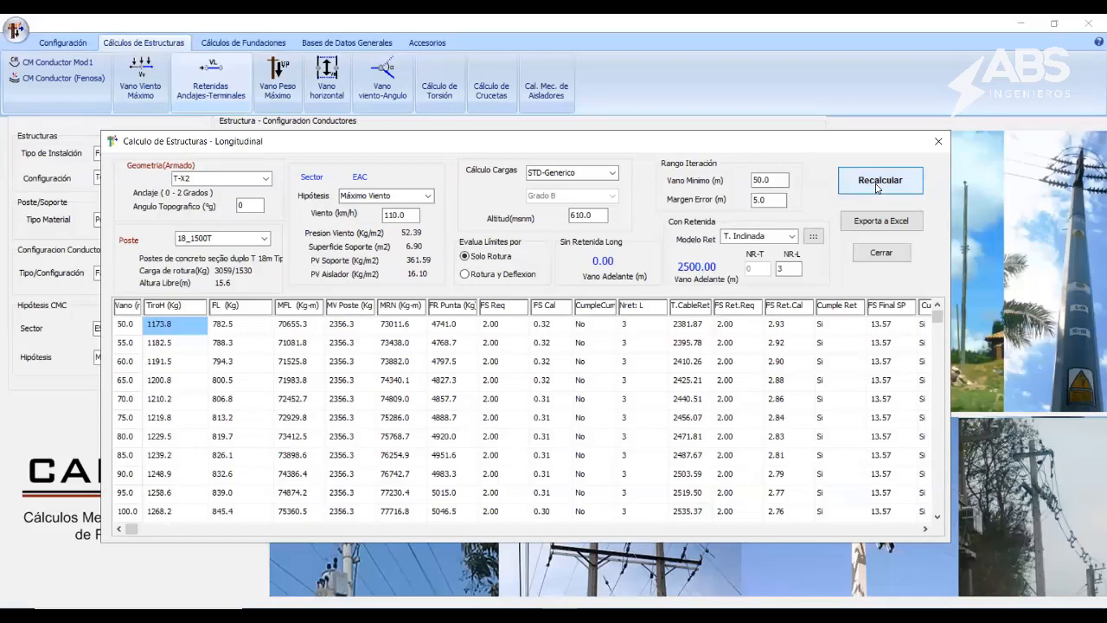
Step: Change the geometry to Y-AGP2, set NR-L to 0 and recalculate the longitudinal report
{"action": "left_click", "coordinate": [266, 179]}
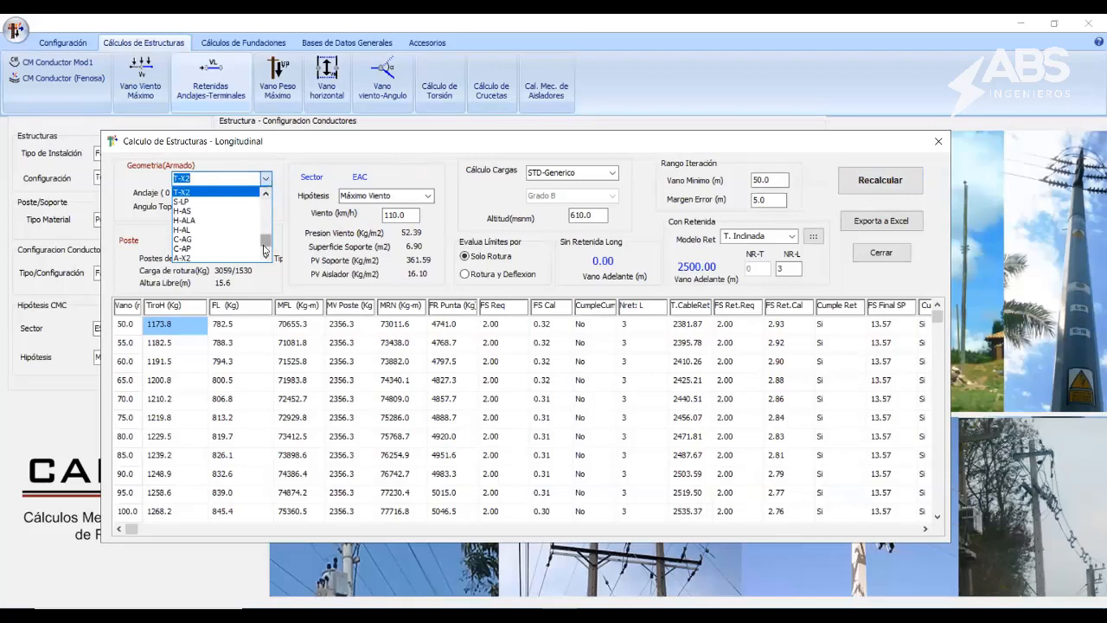
{"action": "left_click_drag", "start_coordinate": [265, 250], "coordinate": [262, 235]}
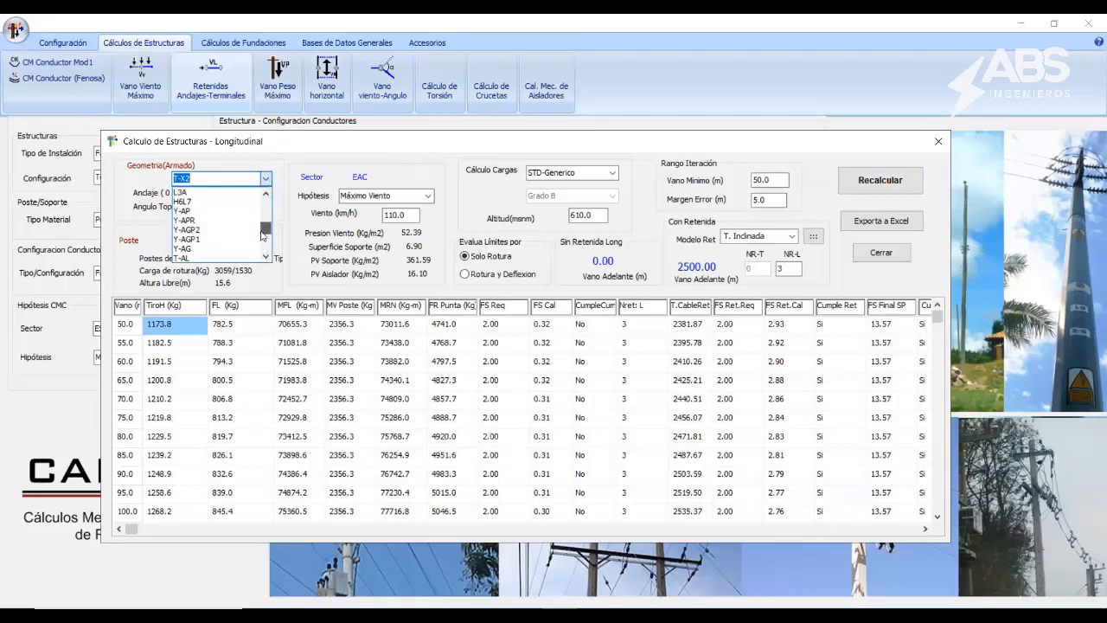
{"action": "left_click", "coordinate": [213, 229]}
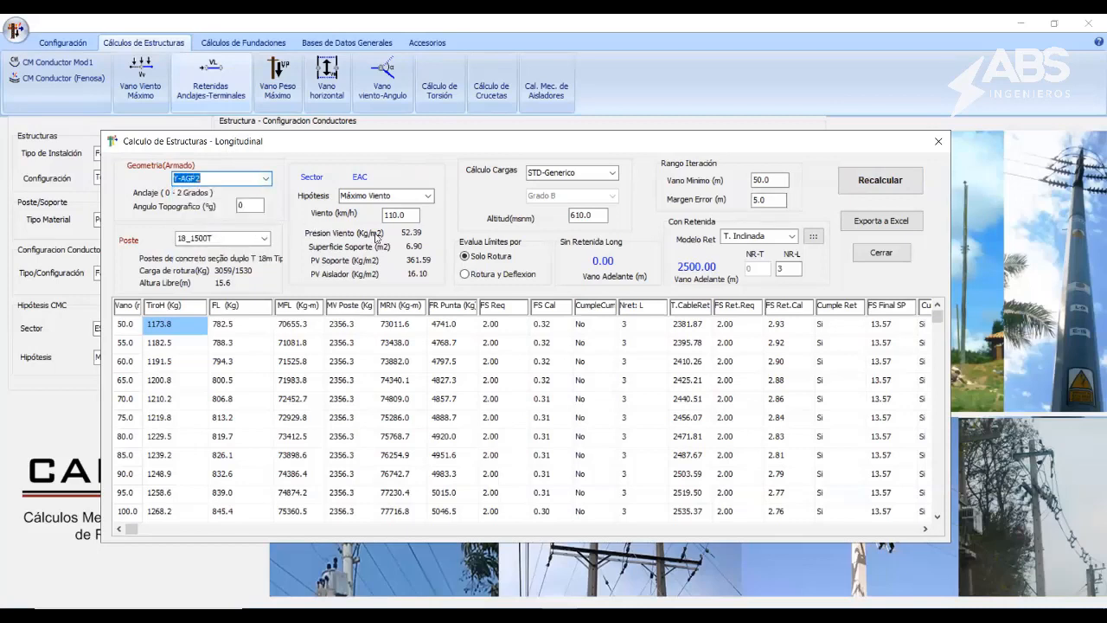
{"action": "double_click", "coordinate": [789, 269]}
{"action": "type", "text": "0"}
{"action": "left_click", "coordinate": [897, 180]}
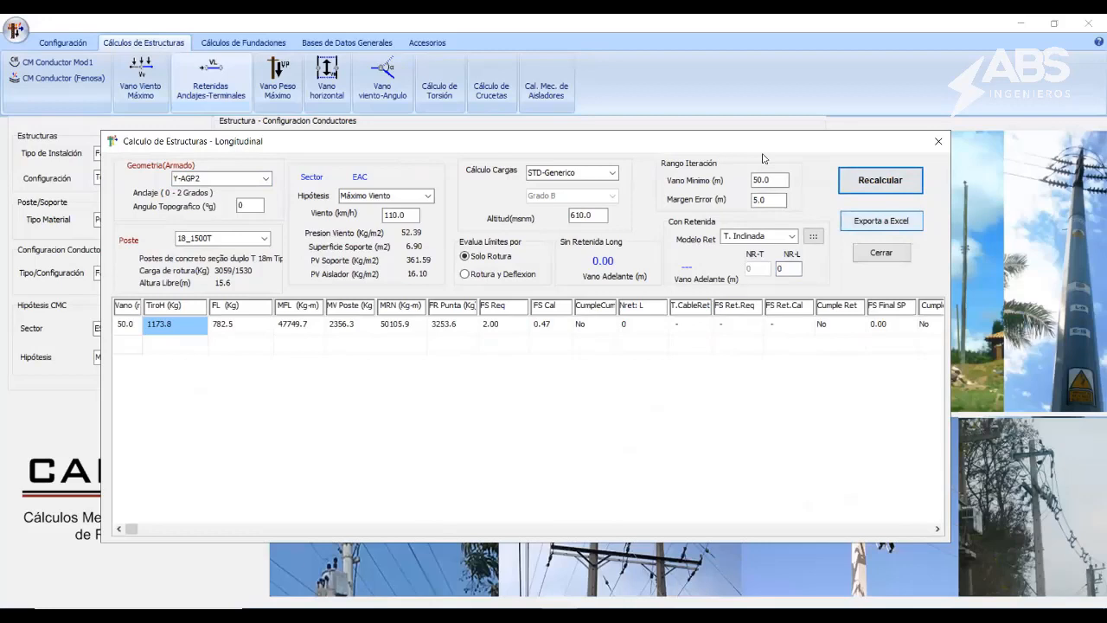
Step: Change the guy arrangement to Longitudinal Anclaje, apply it and recalculate the Y-AGP2 report
{"action": "left_click", "coordinate": [783, 268]}
{"action": "left_click", "coordinate": [813, 238]}
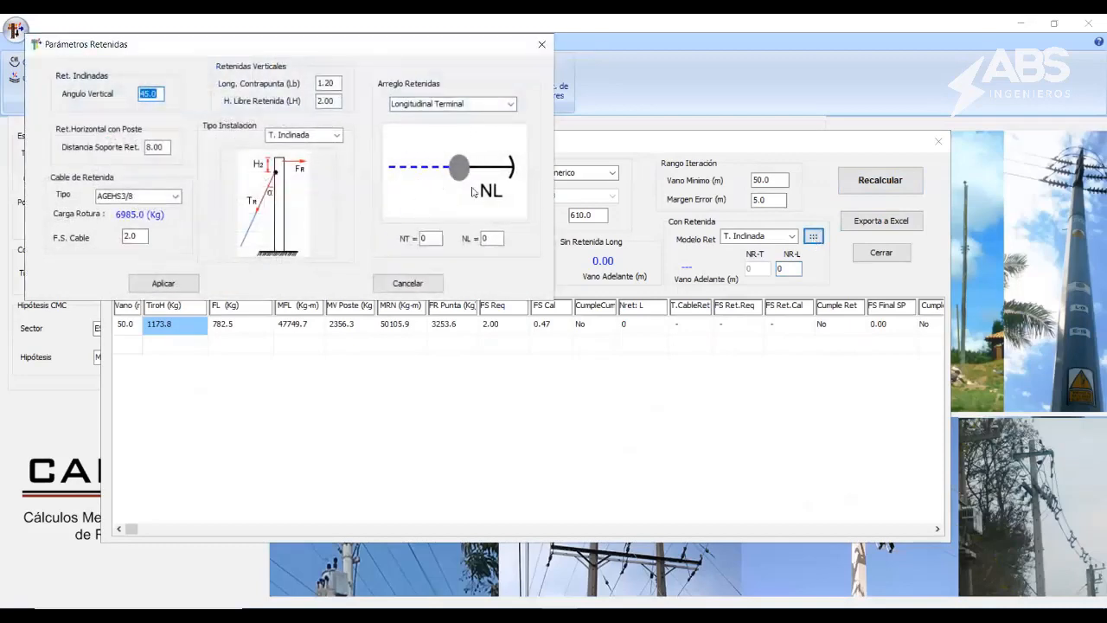
{"action": "left_click", "coordinate": [510, 104]}
{"action": "left_click", "coordinate": [449, 130]}
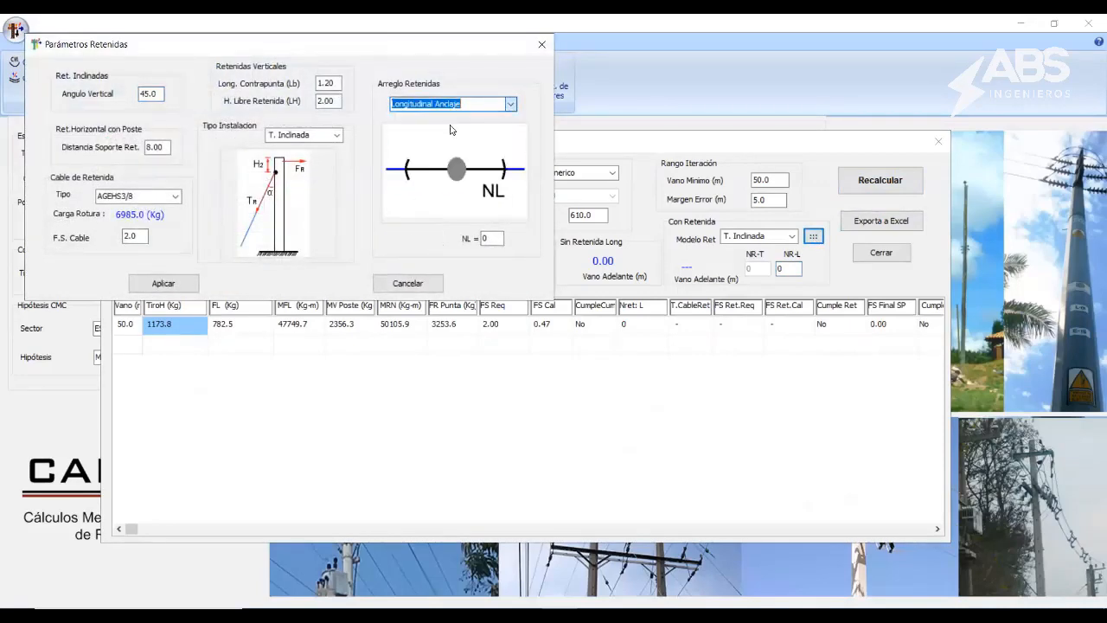
{"action": "left_click", "coordinate": [163, 283]}
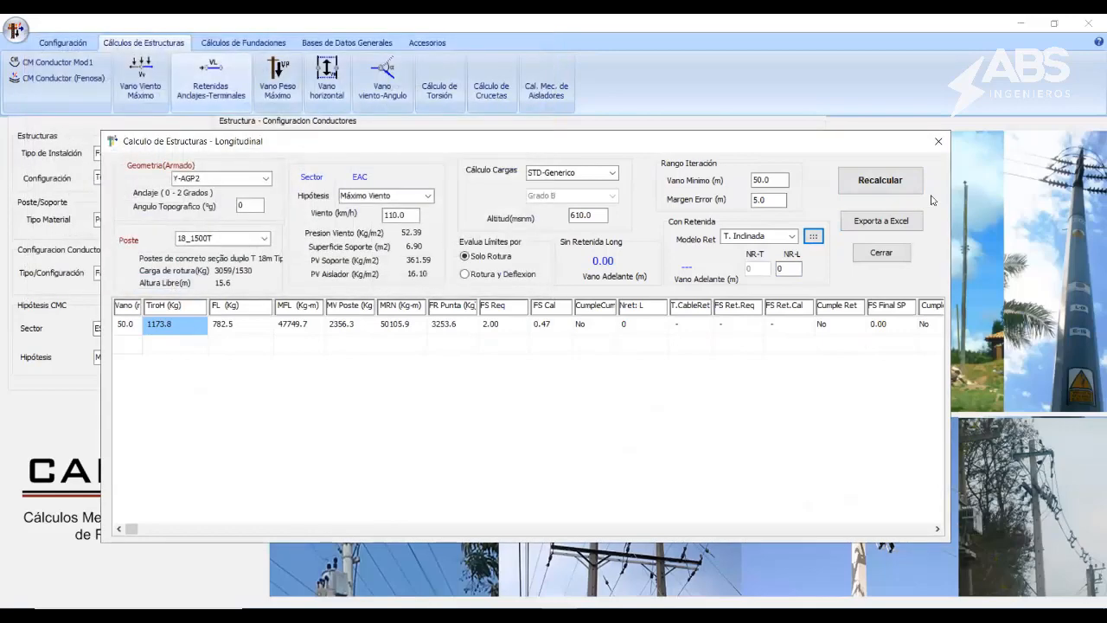
{"action": "left_click", "coordinate": [869, 188]}
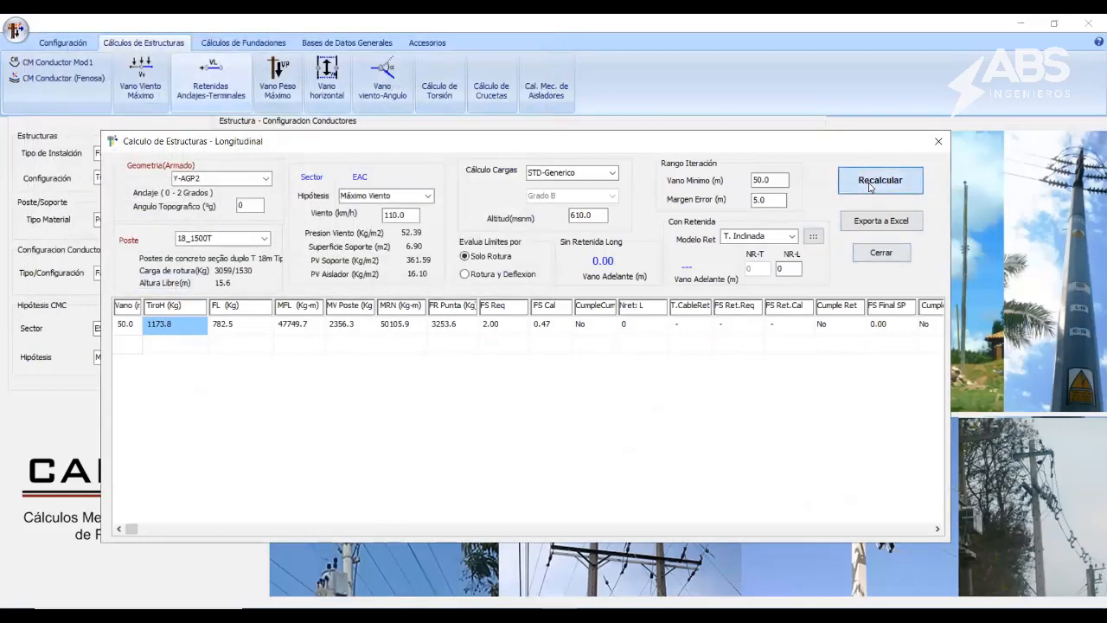
Step: Recalculate the Y-AGP2 report with 1 and then 2 longitudinal guys (NR-L), and examine the guy compliance results
{"action": "double_click", "coordinate": [789, 268]}
{"action": "type", "text": "1"}
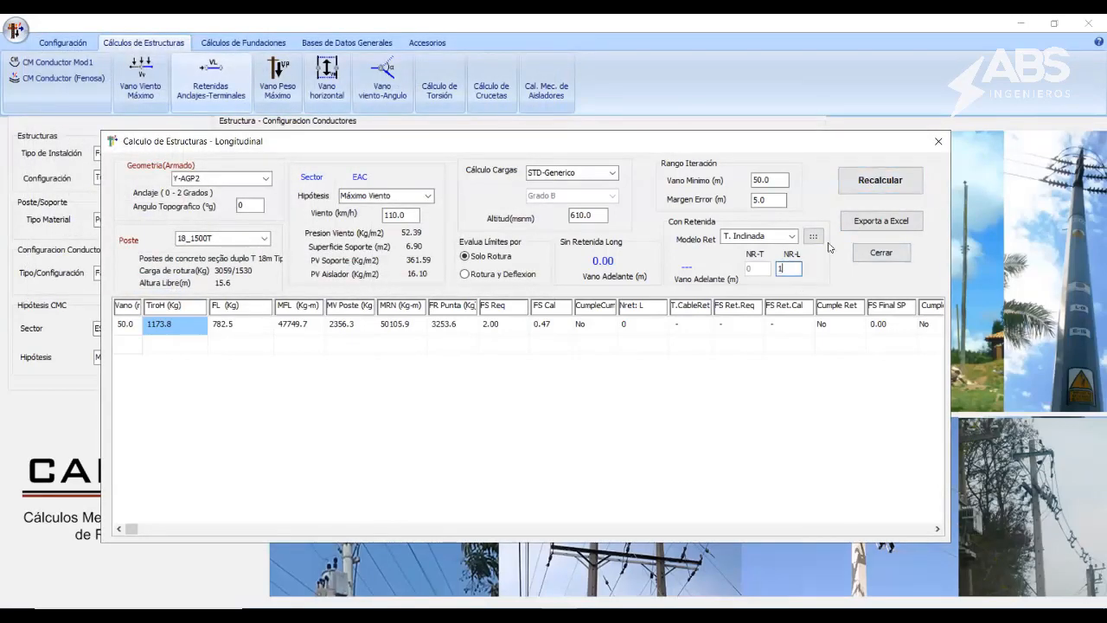
{"action": "left_click", "coordinate": [869, 183]}
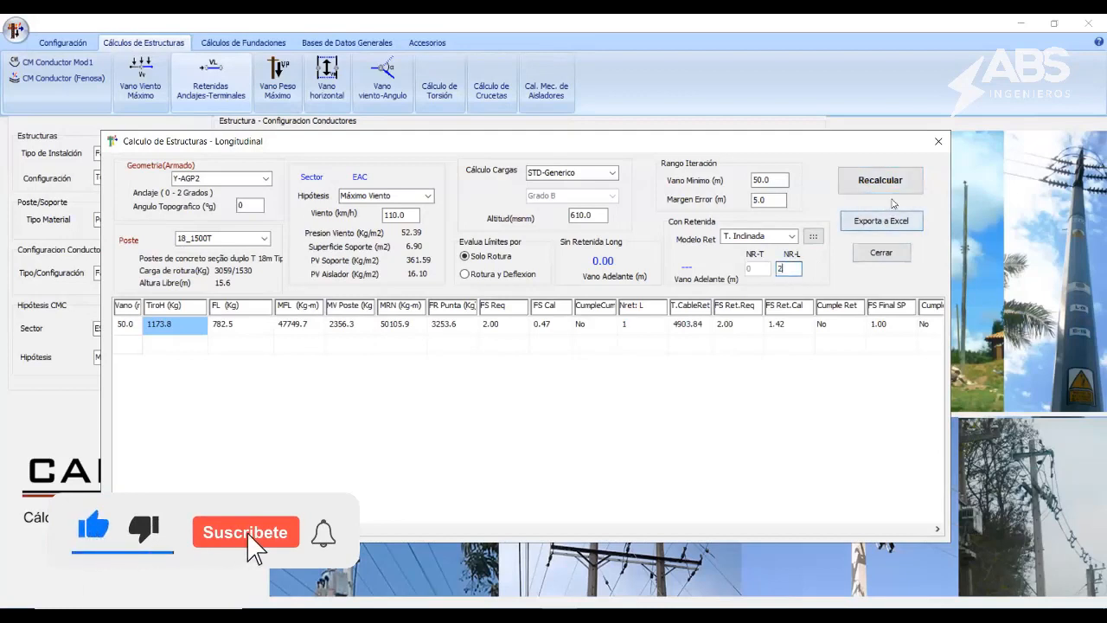
{"action": "left_click", "coordinate": [889, 185]}
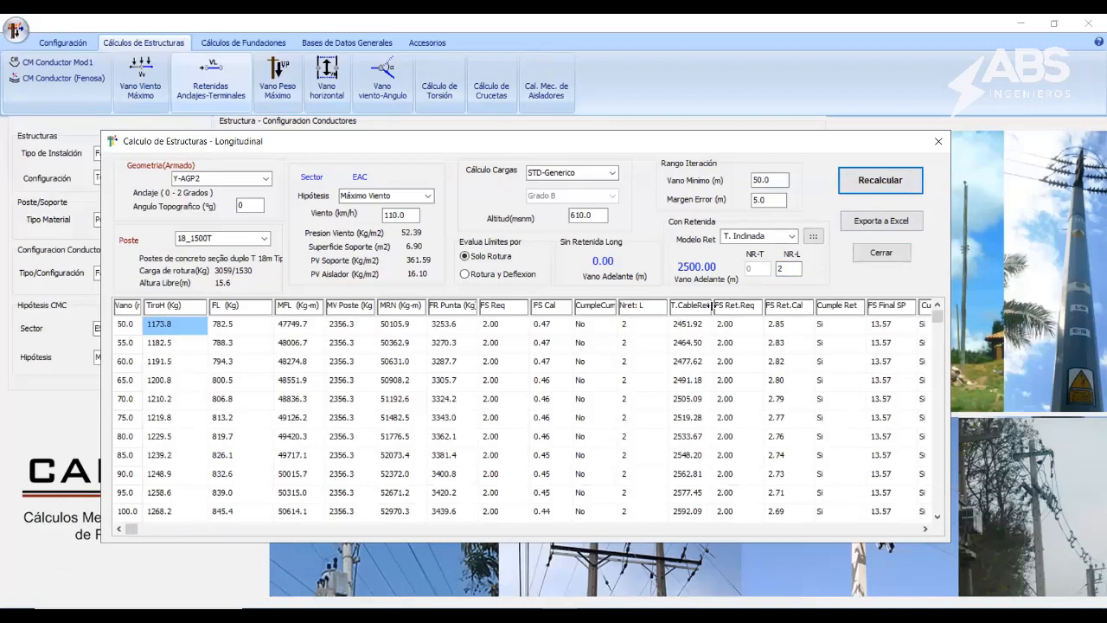
{"action": "double_click", "coordinate": [788, 268]}
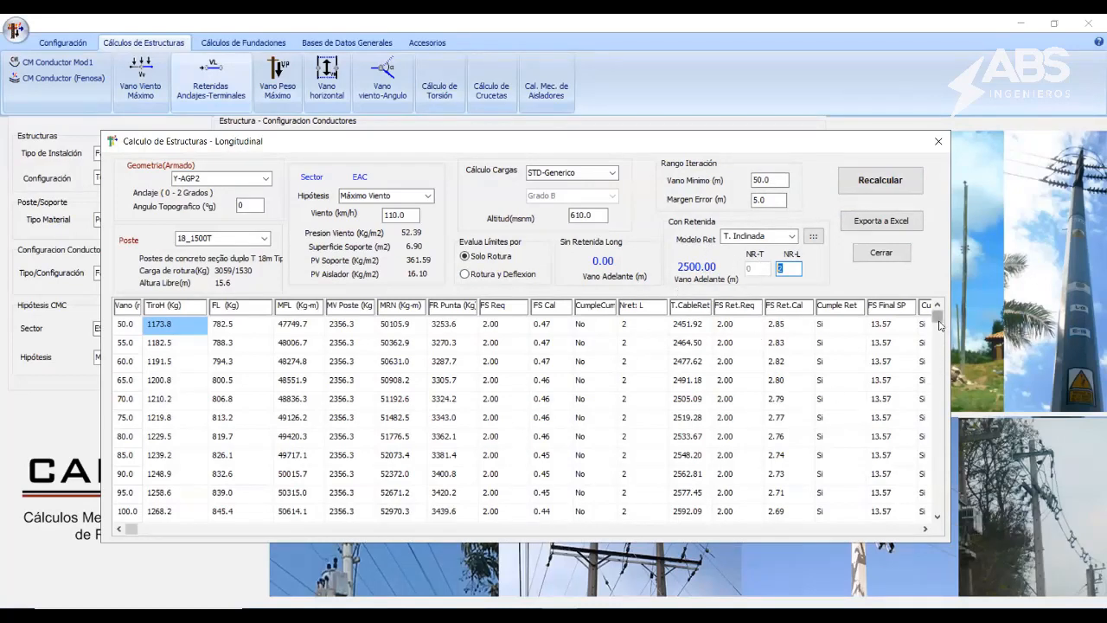
{"action": "left_click", "coordinate": [864, 348]}
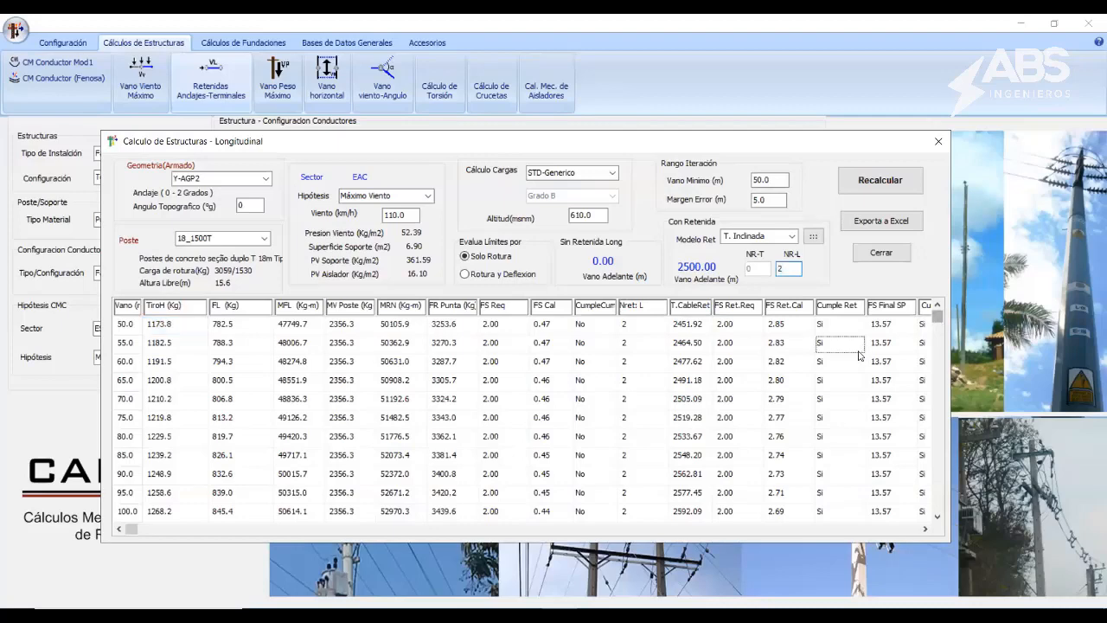
Step: Examine the guy compliance and calculated guy safety factors across the longitudinal report's spans, down to the 2500 m row
{"action": "key", "text": "Down"}
{"action": "key", "text": "Down"}
{"action": "key", "text": "Down"}
{"action": "key", "text": "Down"}
{"action": "key", "text": "Down"}
{"action": "key", "text": "Down"}
{"action": "key", "text": "Down"}
{"action": "key", "text": "Down"}
{"action": "key", "text": "Down"}
{"action": "key", "text": "Down"}
{"action": "key", "text": "Down"}
{"action": "key", "text": "Down"}
{"action": "key", "text": "Down"}
{"action": "key", "text": "Down"}
{"action": "key", "text": "Down"}
{"action": "key", "text": "Down"}
{"action": "key", "text": "Down"}
{"action": "key", "text": "Down"}
{"action": "key", "text": "Down"}
{"action": "key", "text": "Down"}
{"action": "key", "text": "Down"}
{"action": "key", "text": "Down"}
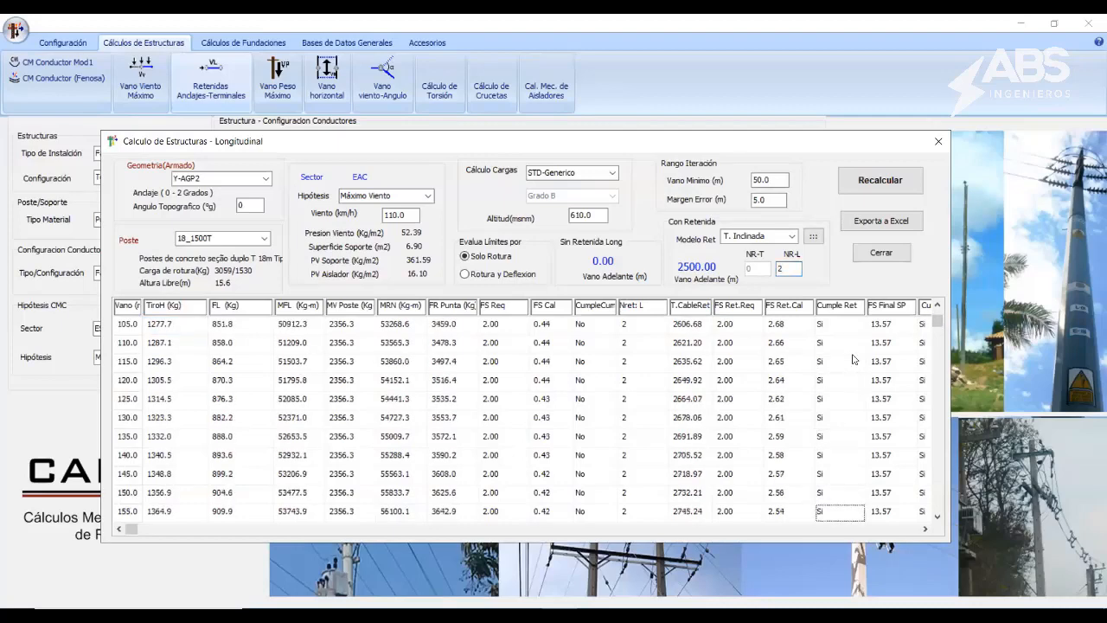
{"action": "left_click_drag", "start_coordinate": [936, 338], "coordinate": [936, 506]}
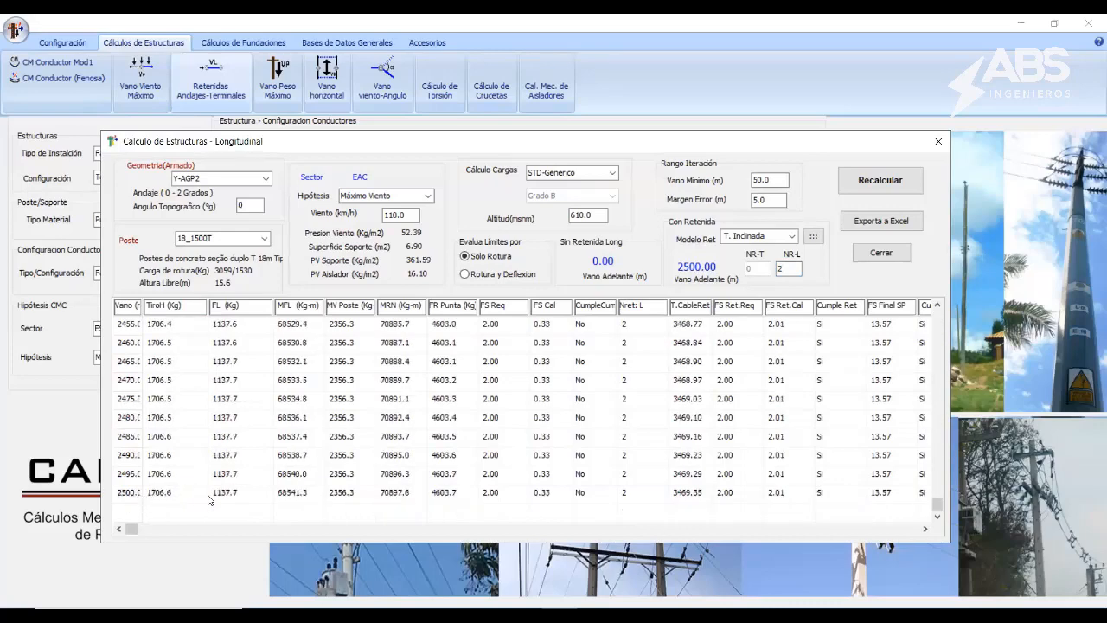
{"action": "left_click", "coordinate": [700, 495]}
{"action": "left_click", "coordinate": [806, 497]}
{"action": "left_click", "coordinate": [829, 496]}
{"action": "left_click_drag", "start_coordinate": [938, 505], "coordinate": [937, 308]}
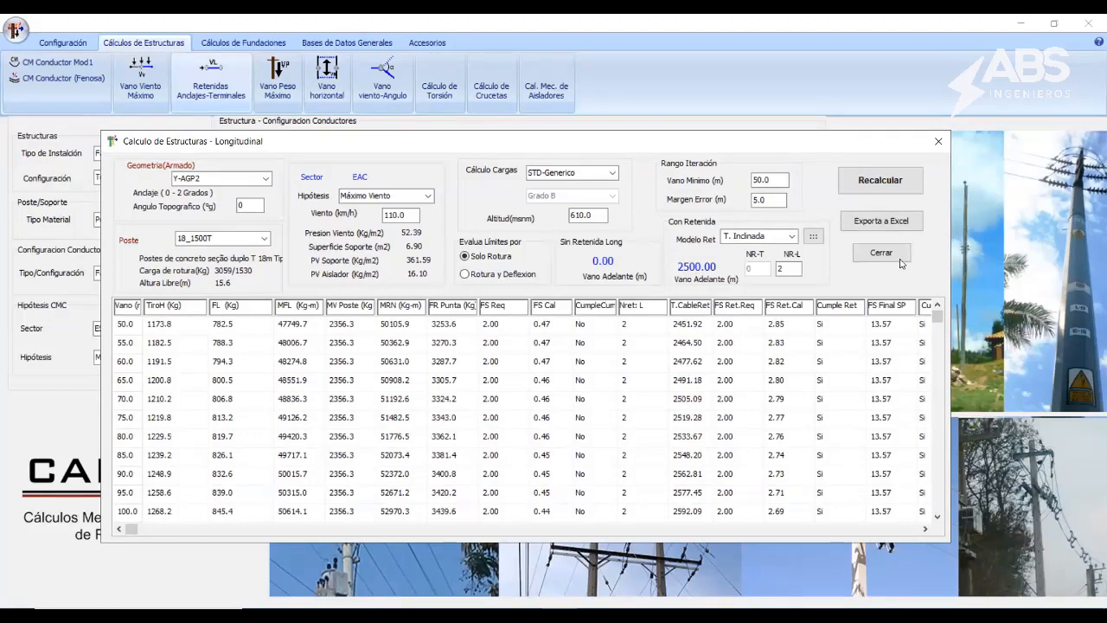
Step: Recalculate and close the longitudinal report, reopen it for Y-AGP2 and recalculate it under the EDS Inicial hypothesis
{"action": "left_click", "coordinate": [873, 178]}
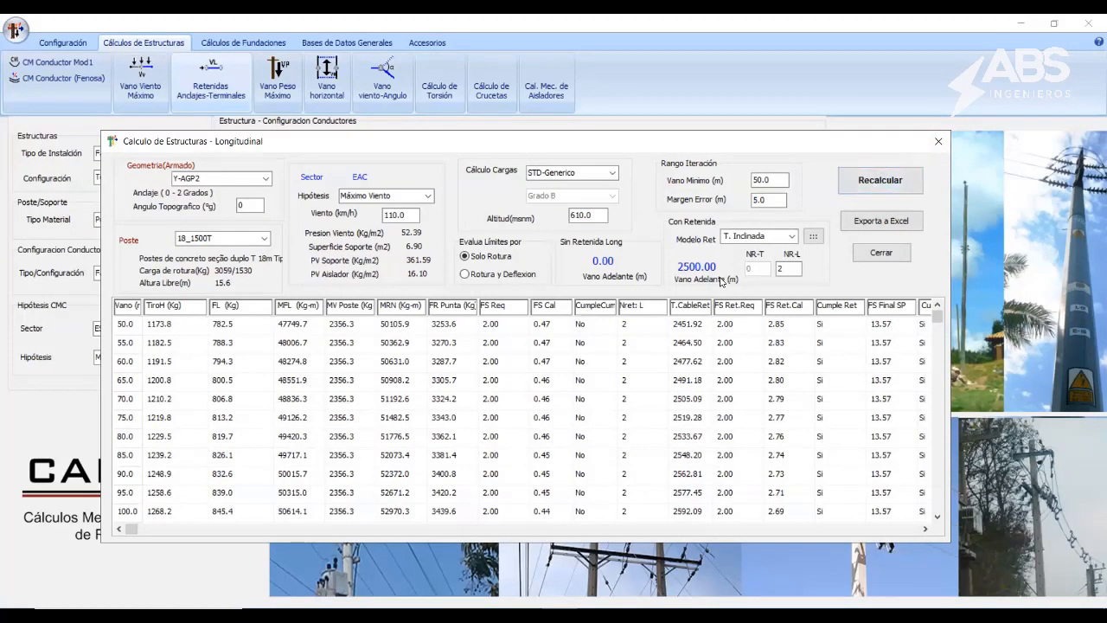
{"action": "left_click", "coordinate": [940, 144]}
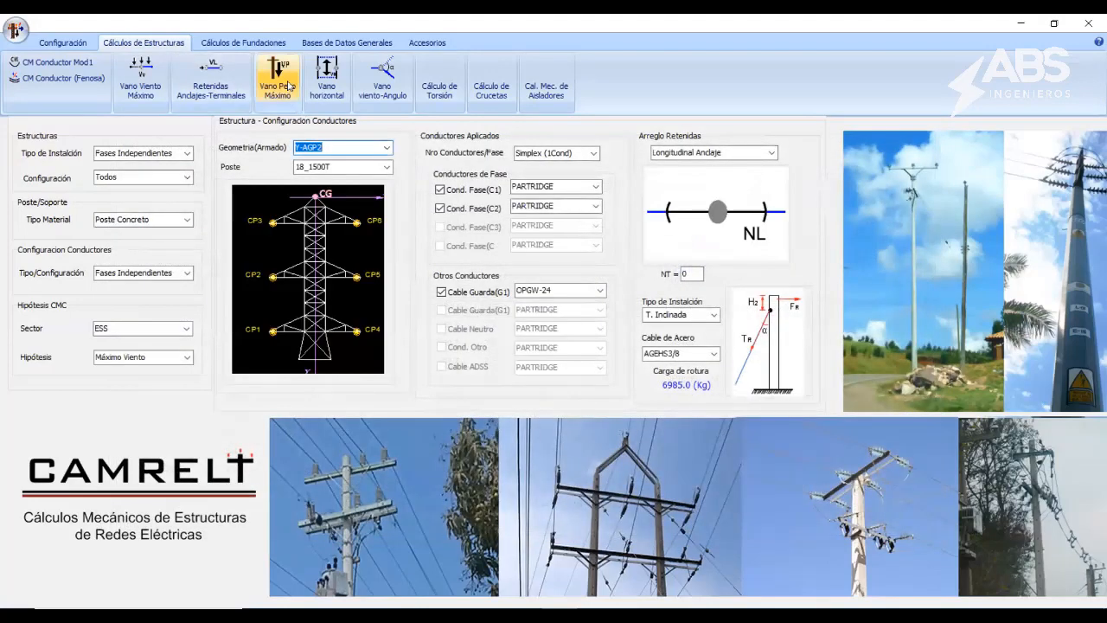
{"action": "left_click", "coordinate": [290, 85]}
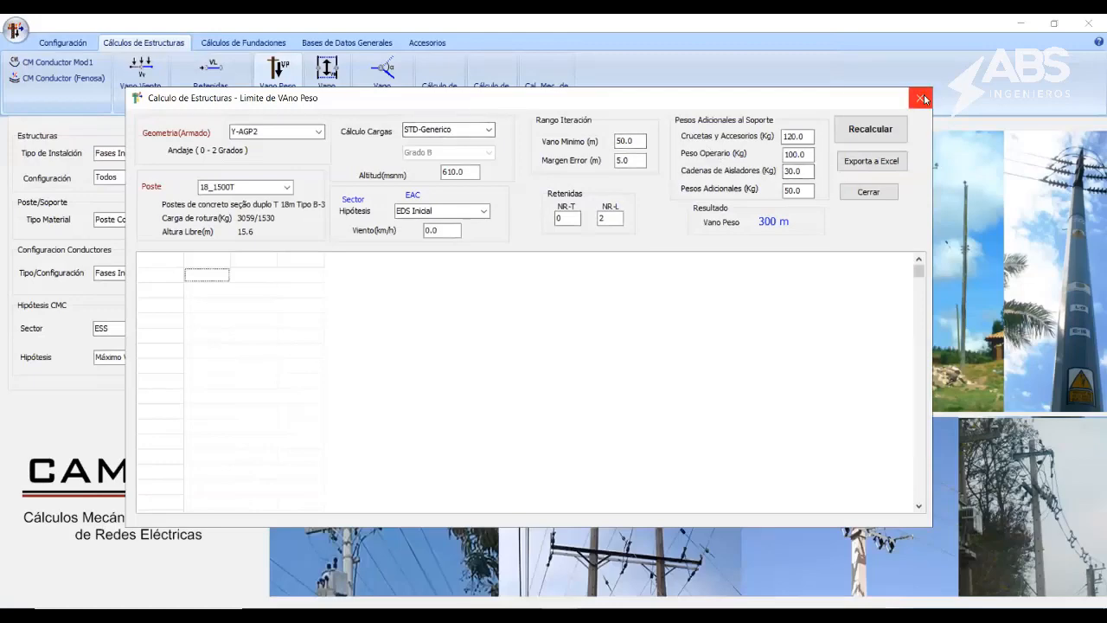
{"action": "left_click", "coordinate": [923, 99]}
{"action": "left_click", "coordinate": [212, 69]}
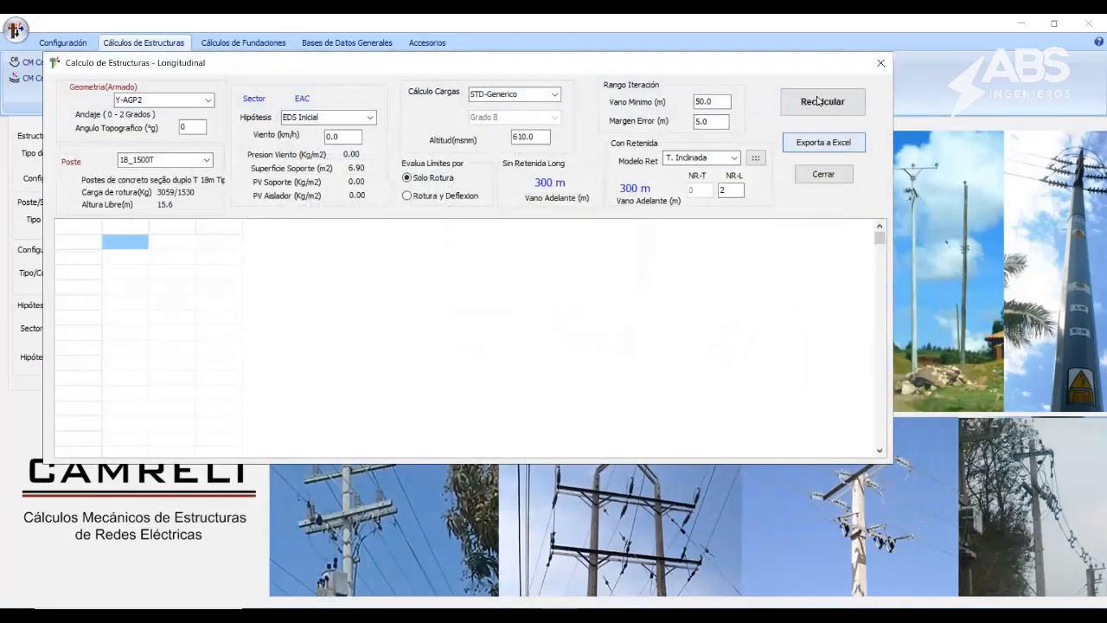
{"action": "left_click", "coordinate": [817, 101]}
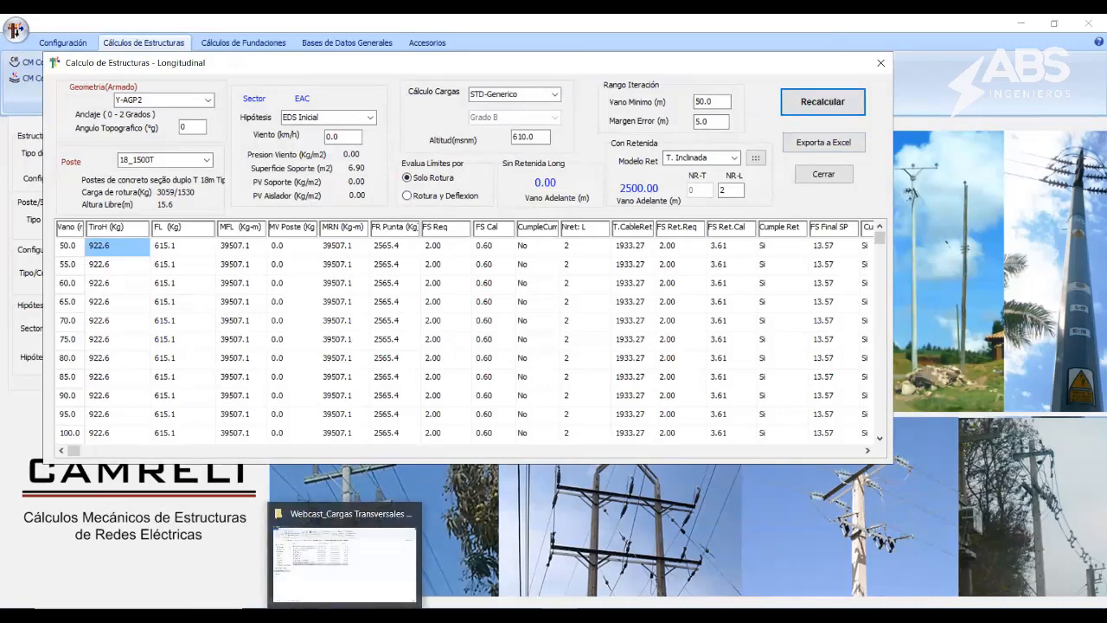
{"action": "left_click", "coordinate": [168, 607]}
{"action": "type", "text": "ca"}
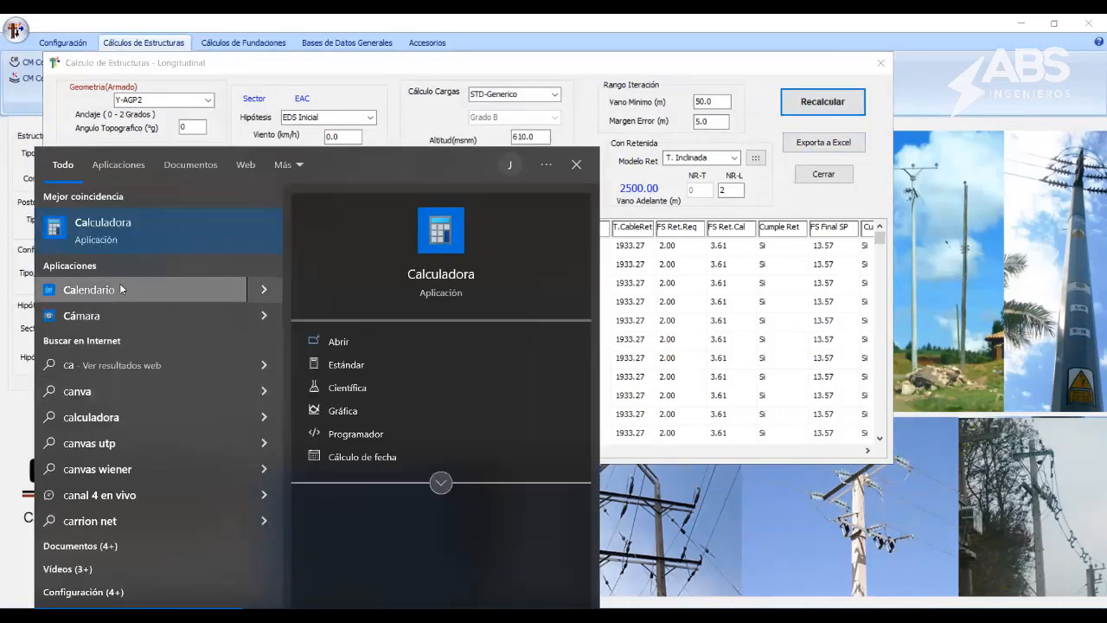
{"action": "left_click", "coordinate": [121, 284]}
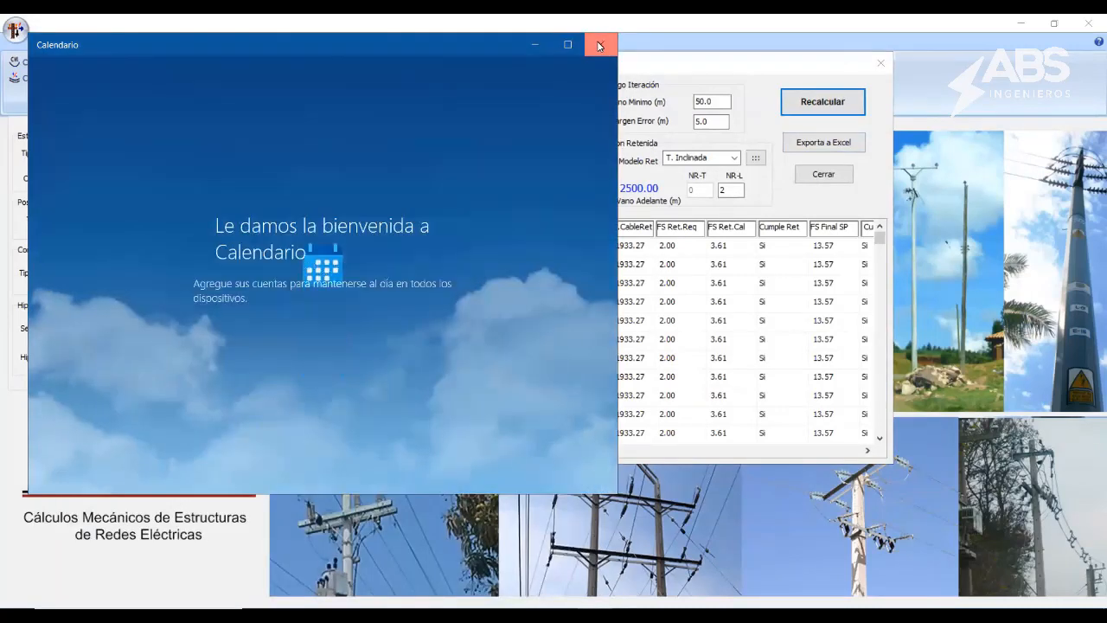
{"action": "left_click", "coordinate": [600, 44]}
Step: Open Calculator, divide the post's 1530 kg breaking load by the 2565.4 kg tip force, and clear the calculation
{"action": "left_click", "coordinate": [169, 608]}
{"action": "type", "text": "ca"}
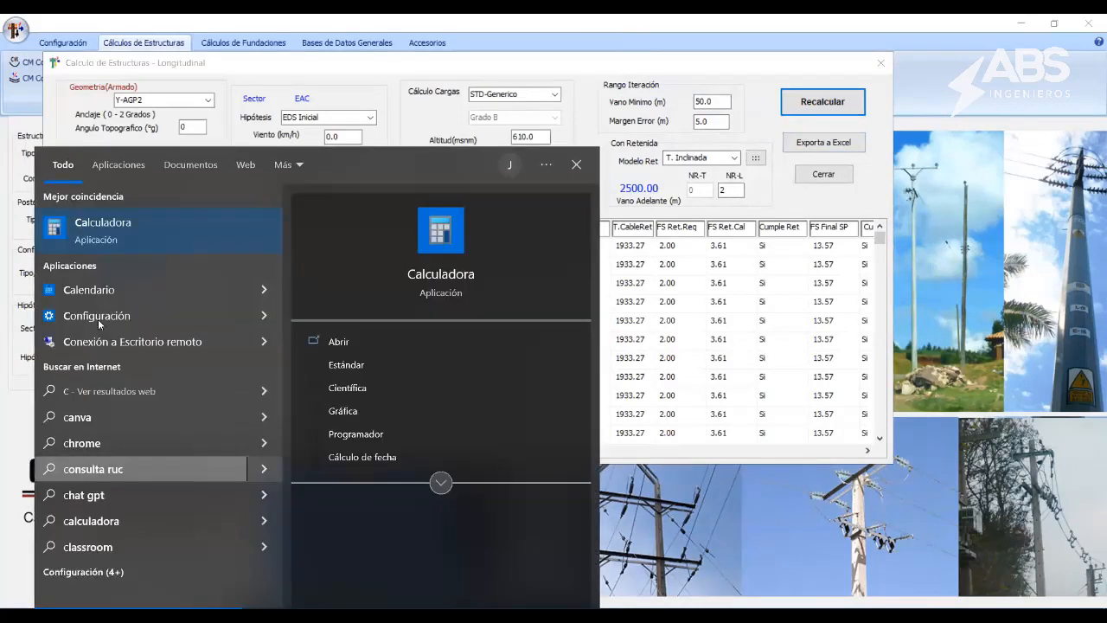
{"action": "key", "text": "Return"}
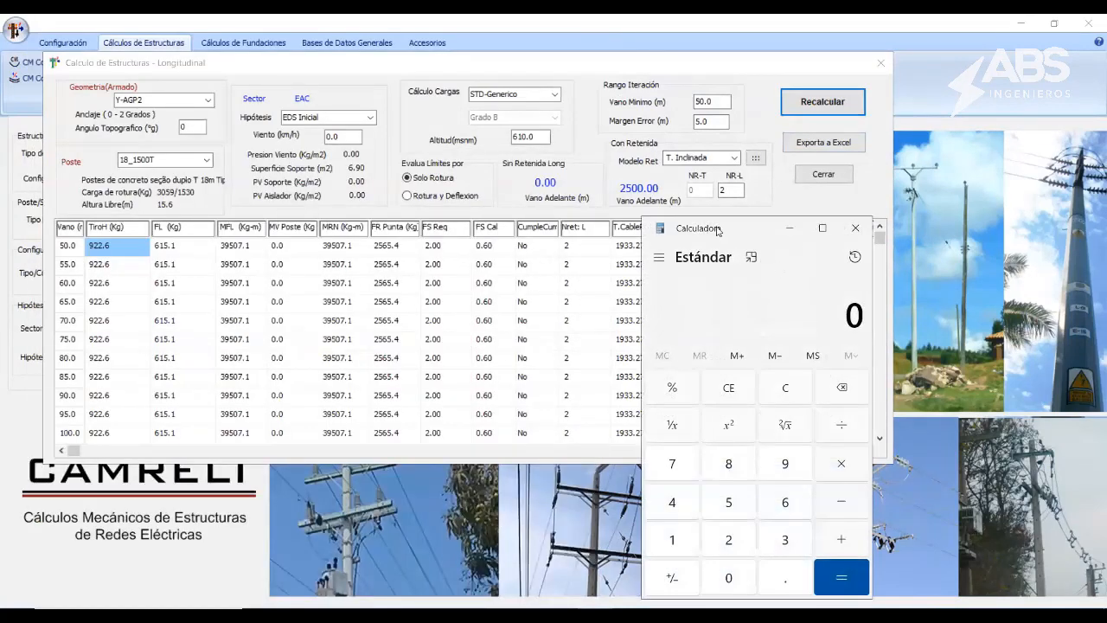
{"action": "left_click_drag", "start_coordinate": [716, 228], "coordinate": [644, 167]}
{"action": "type", "text": "1530"}
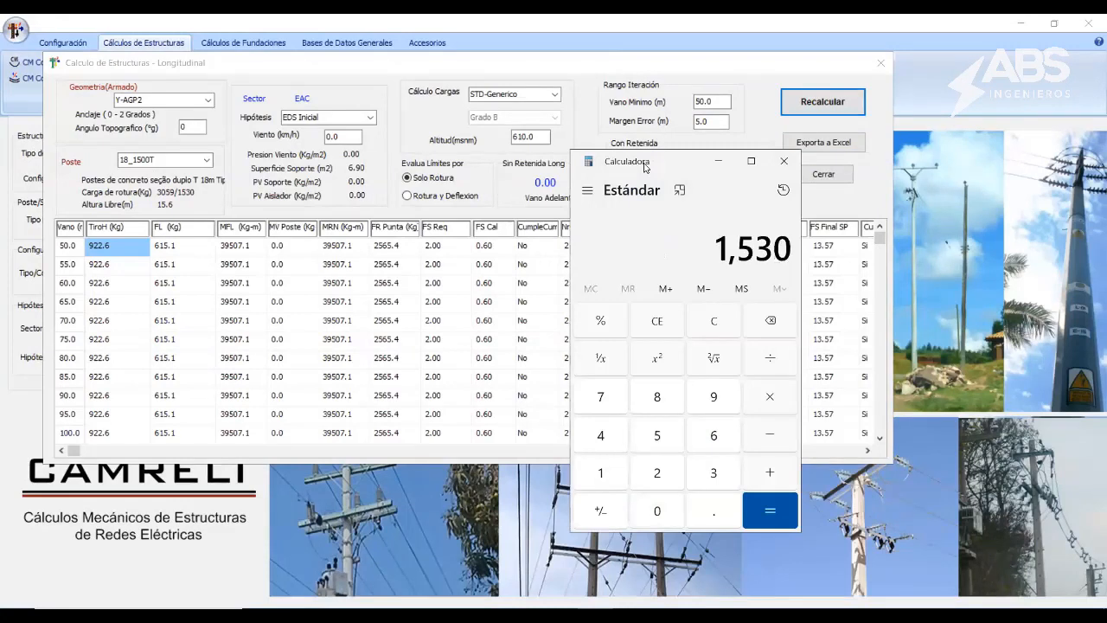
{"action": "key", "text": "slash"}
{"action": "type", "text": "2"}
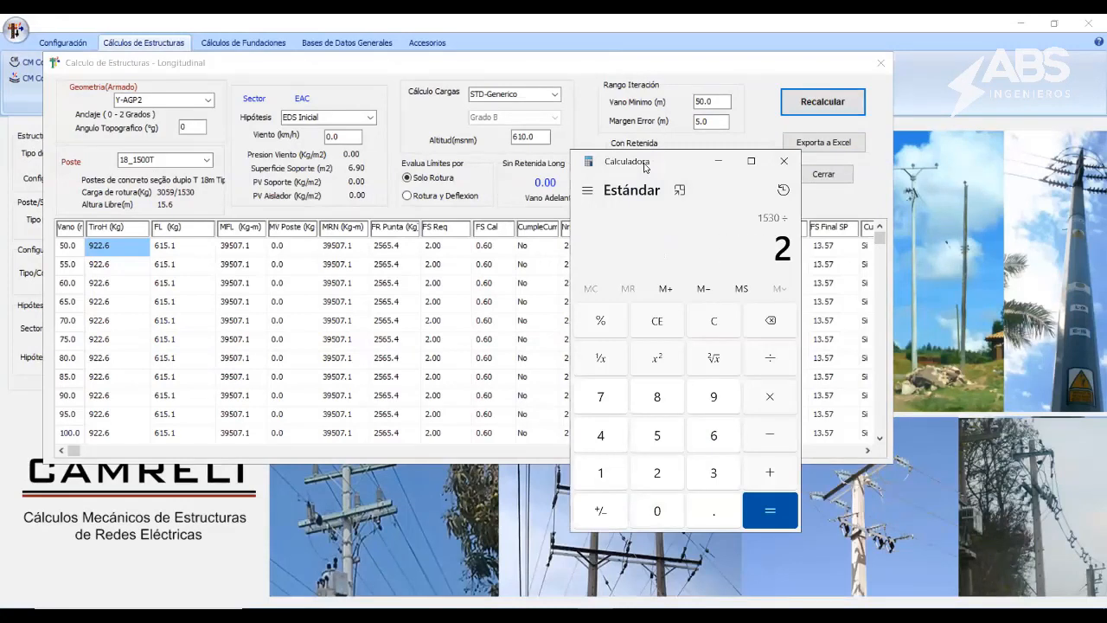
{"action": "type", "text": "565.4"}
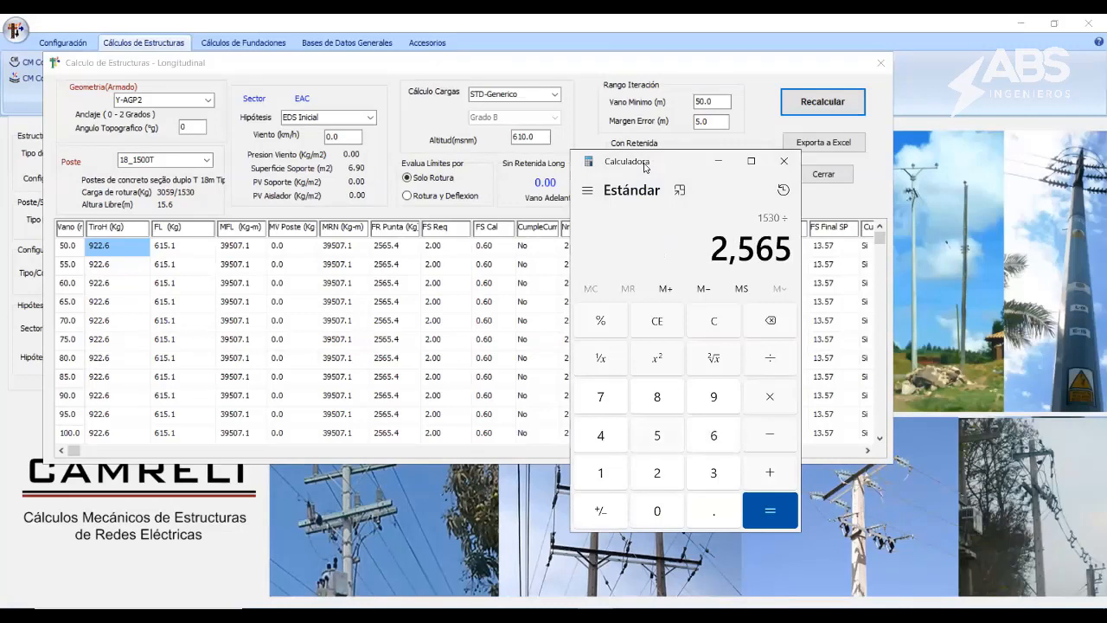
{"action": "key", "text": "Return"}
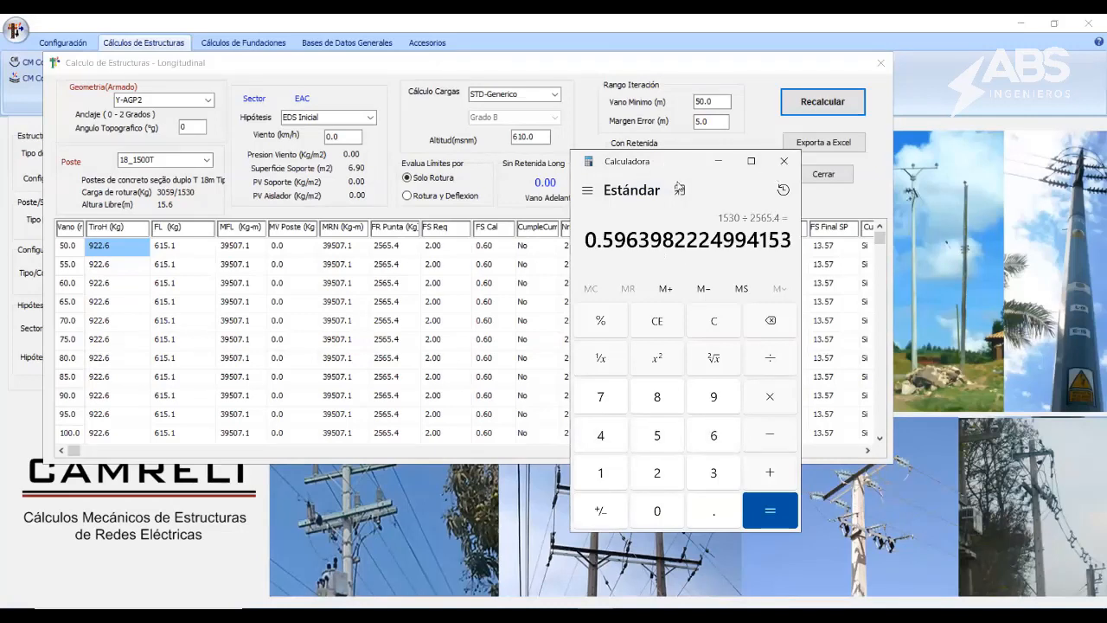
{"action": "key", "text": "Escape"}
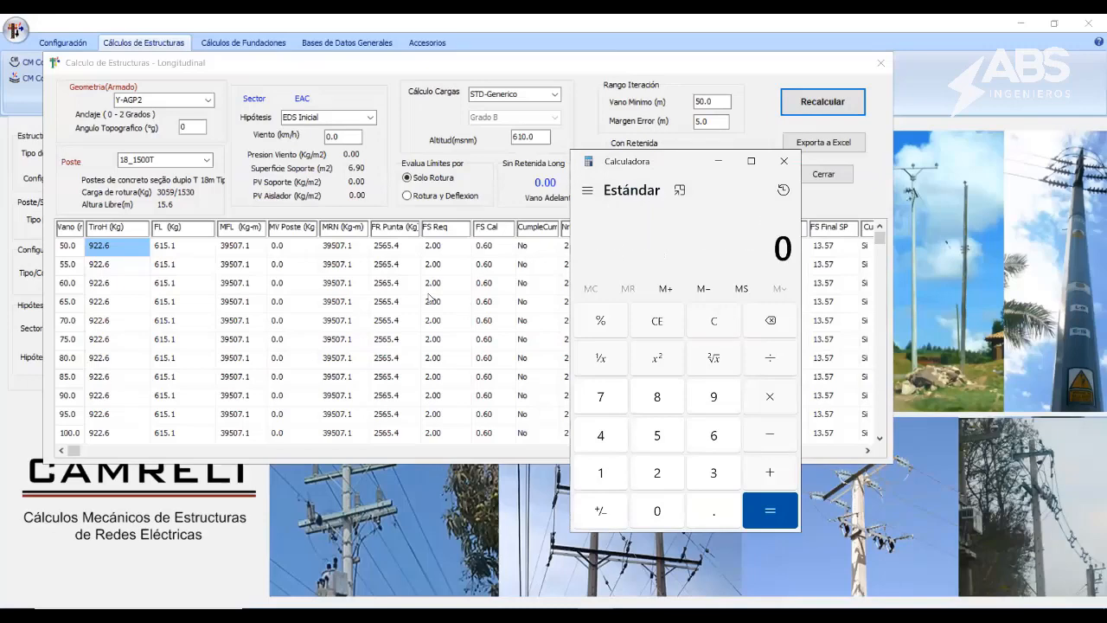
Step: Switch to PowerPoint to review the concrete-pole breaking-load criterion and select slide 2
{"action": "left_click", "coordinate": [446, 282]}
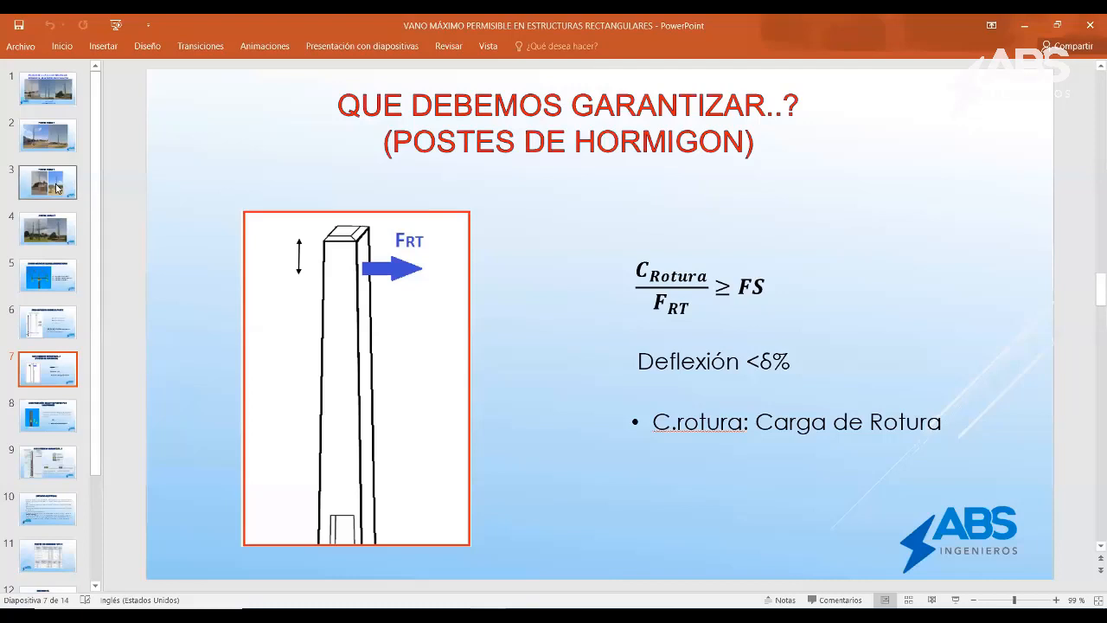
{"action": "left_click", "coordinate": [48, 136]}
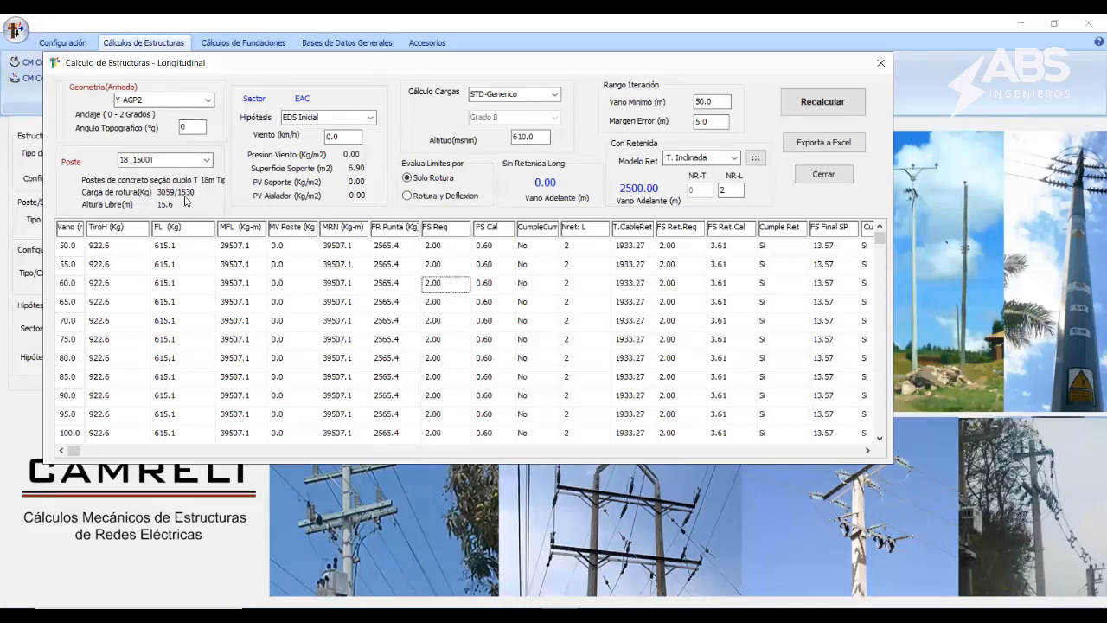
Step: Divide 1530 by the longitudinal report's 2565.4 kg tip force in Calculator and compare it with FS Cal for the 50 m span
{"action": "left_click", "coordinate": [392, 248]}
{"action": "left_click", "coordinate": [608, 600]}
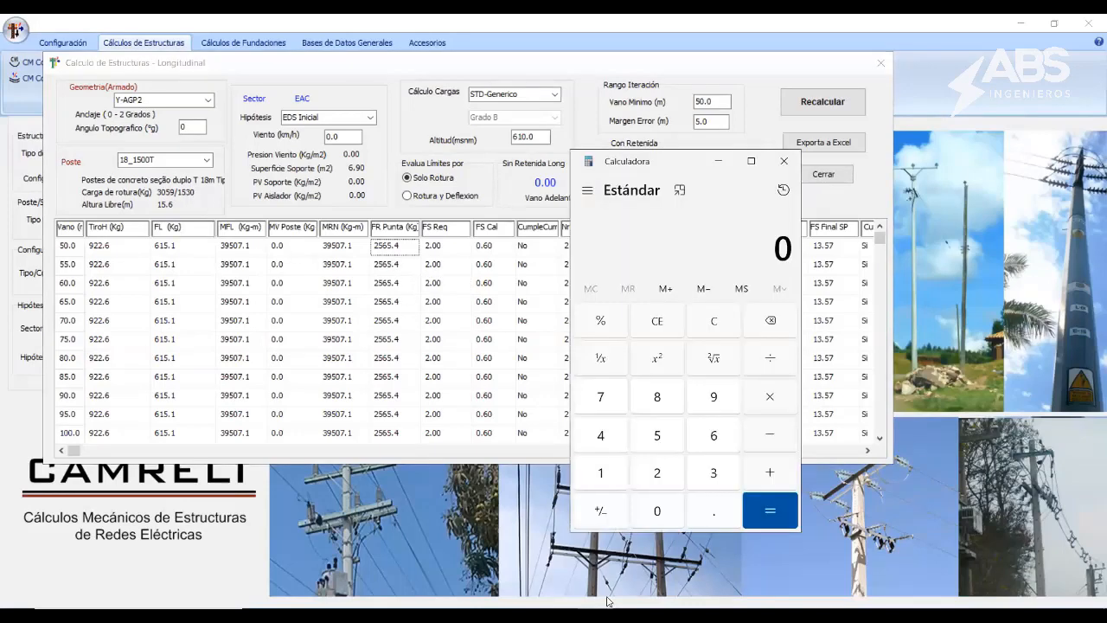
{"action": "type", "text": "1530"}
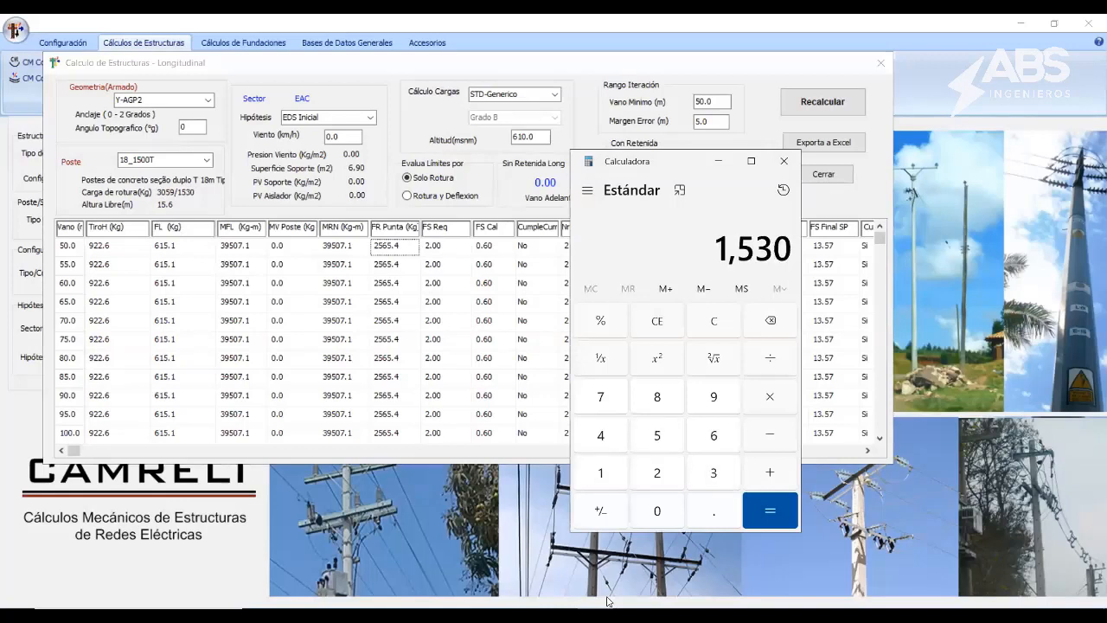
{"action": "key", "text": "slash"}
{"action": "left_click", "coordinate": [391, 246]}
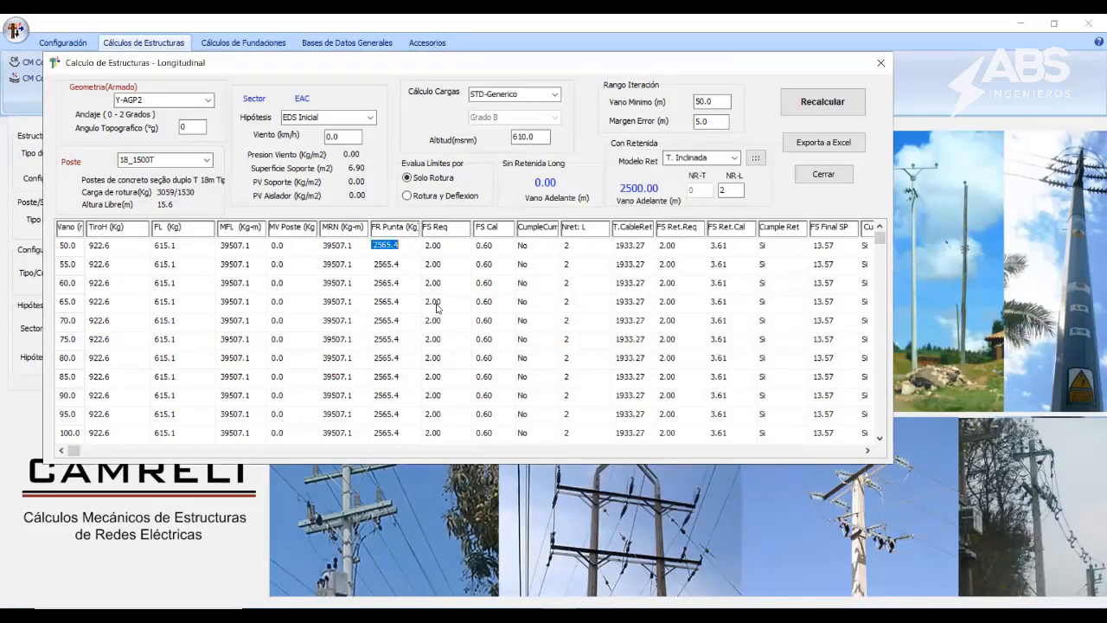
{"action": "left_click", "coordinate": [622, 485]}
{"action": "type", "text": "2,565.4"}
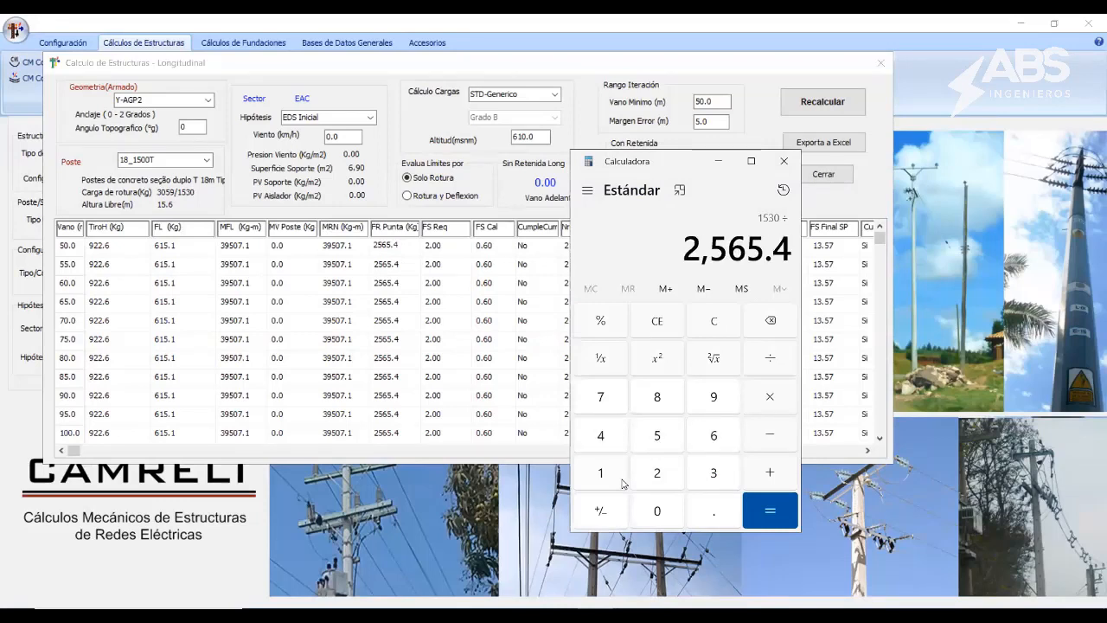
{"action": "key", "text": "Return"}
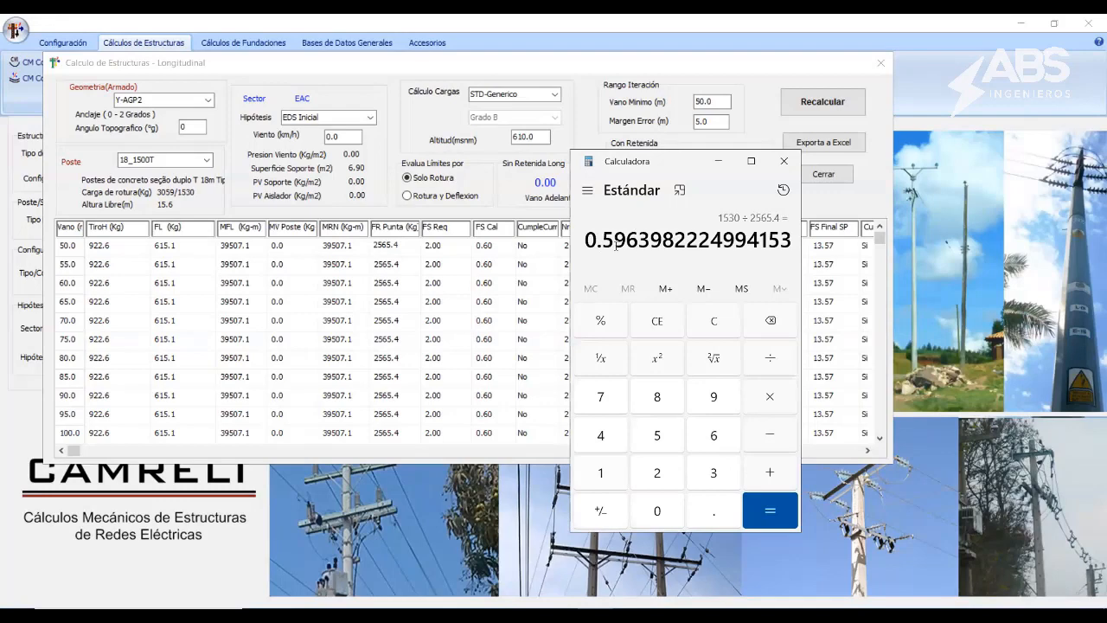
{"action": "left_click", "coordinate": [489, 251]}
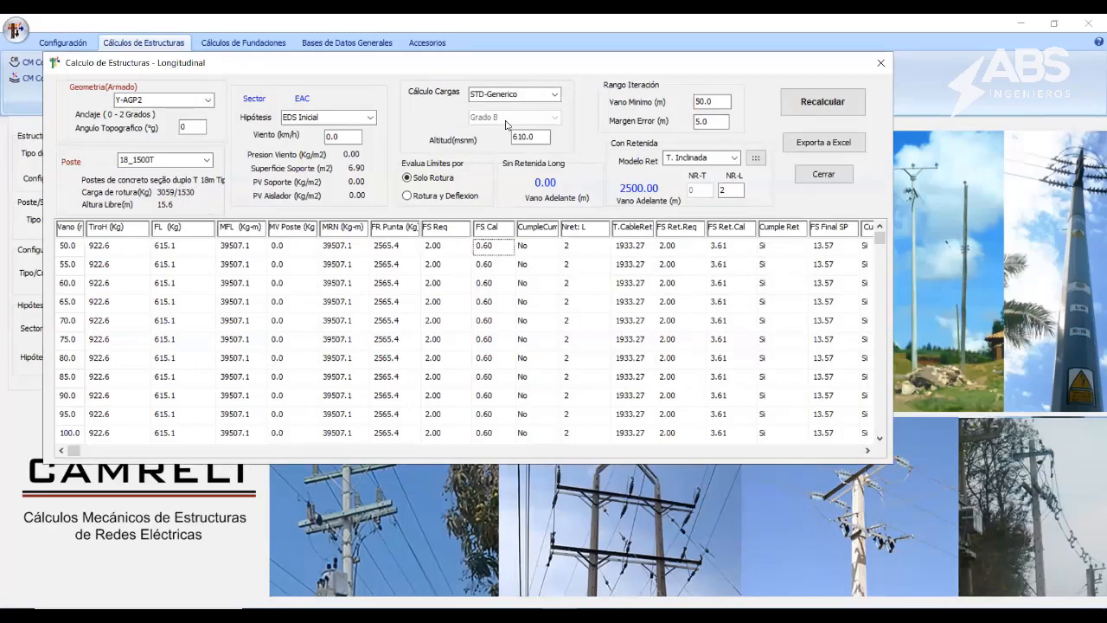
Step: Close the longitudinal report, open the maximum wind span report and recalculate it under the Máximo Viento hypothesis
{"action": "left_click", "coordinate": [880, 62]}
{"action": "left_click", "coordinate": [145, 83]}
{"action": "left_click", "coordinate": [399, 132]}
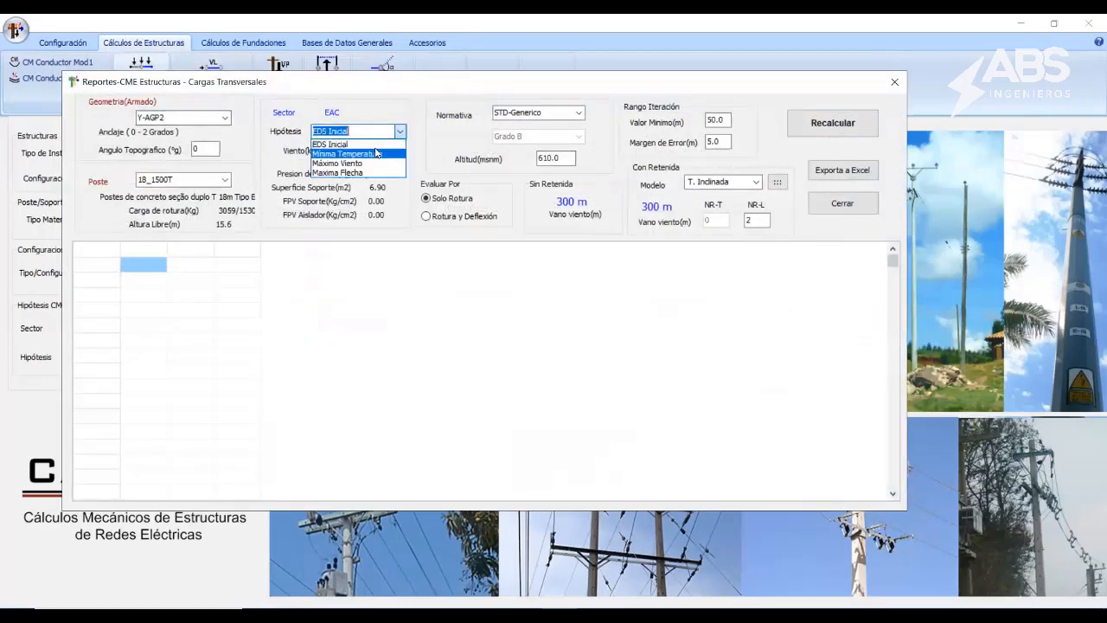
{"action": "left_click", "coordinate": [346, 163]}
{"action": "left_click", "coordinate": [864, 125]}
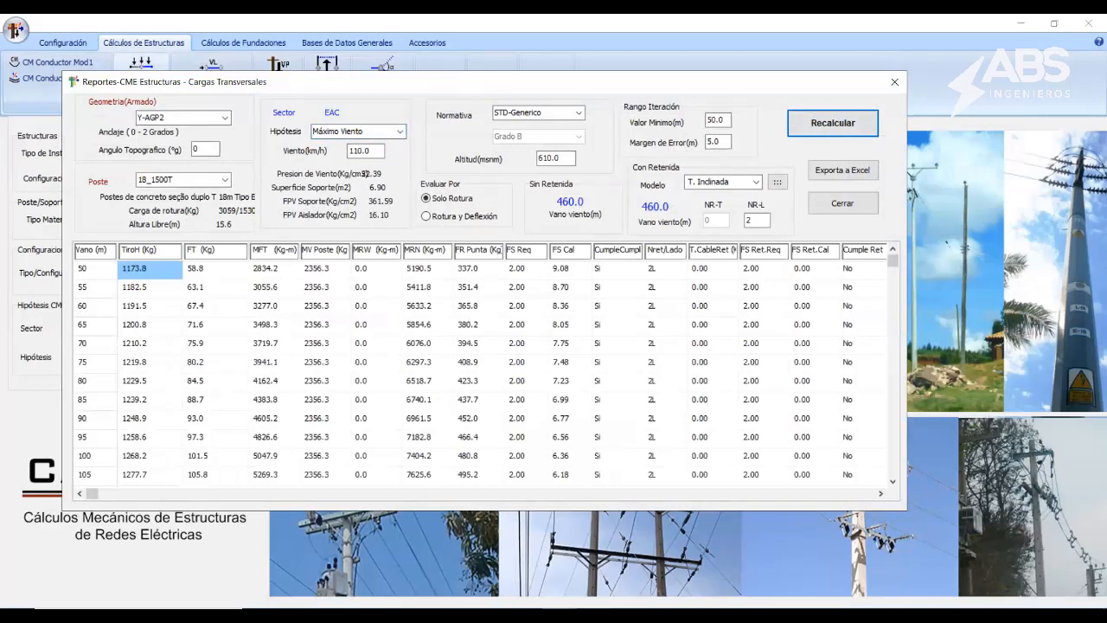
Step: Divide the 3059 kg breaking load by the 337 kg tip force in Calculator and compare it with the transverse FS Cal
{"action": "key", "text": "alt+Tab"}
{"action": "key", "text": "Escape"}
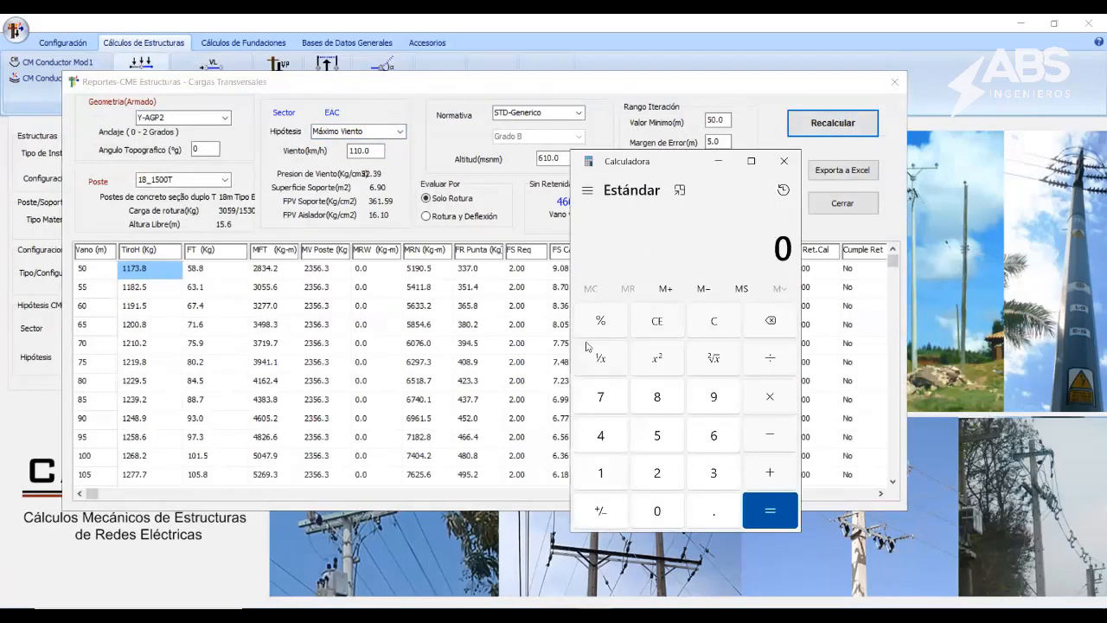
{"action": "type", "text": "3,059"}
{"action": "key", "text": "slash"}
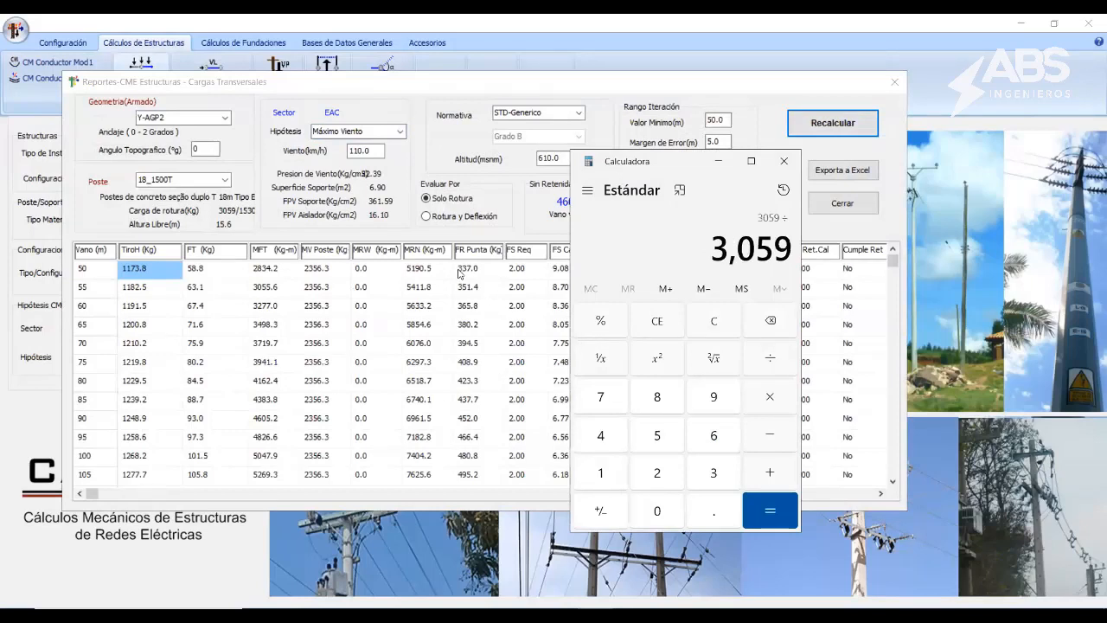
{"action": "type", "text": "337"}
{"action": "key", "text": "Return"}
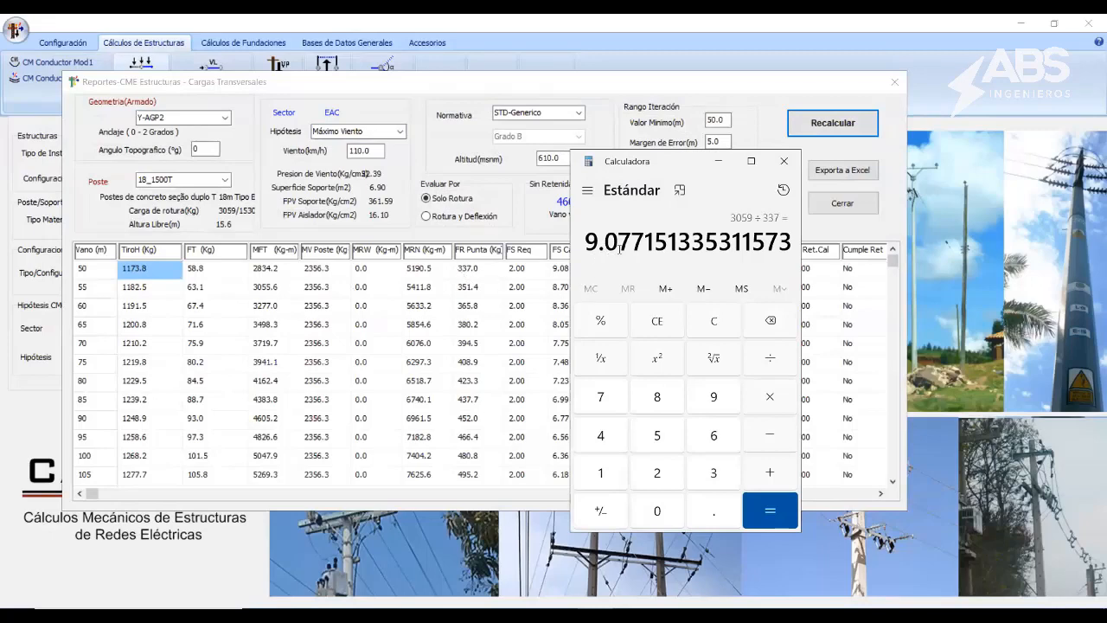
{"action": "left_click_drag", "start_coordinate": [629, 166], "coordinate": [704, 166]}
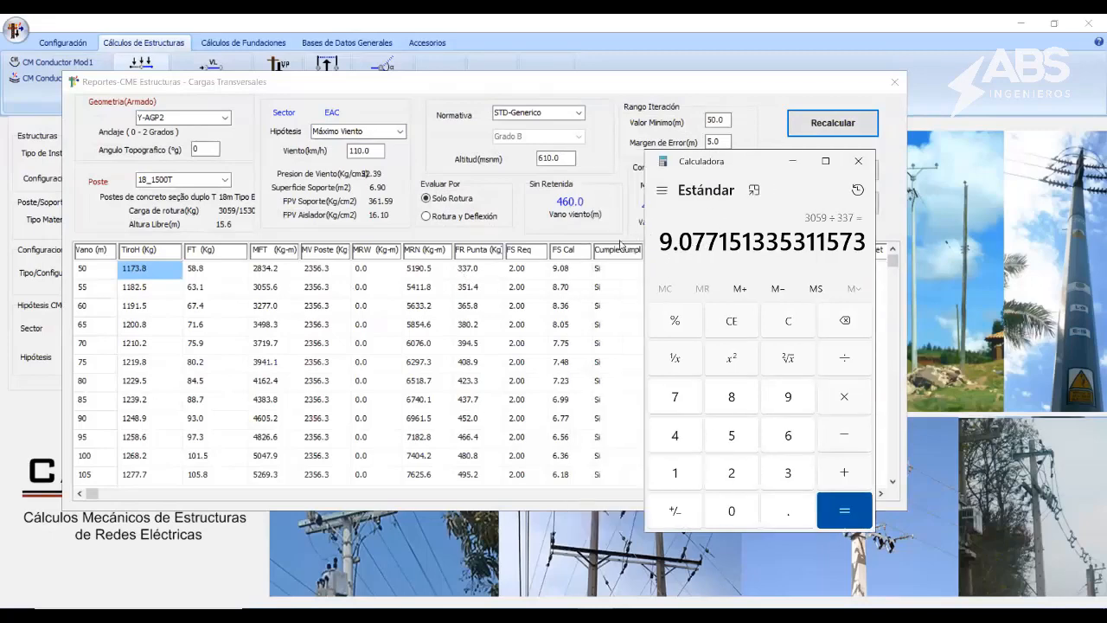
{"action": "left_click", "coordinate": [560, 270]}
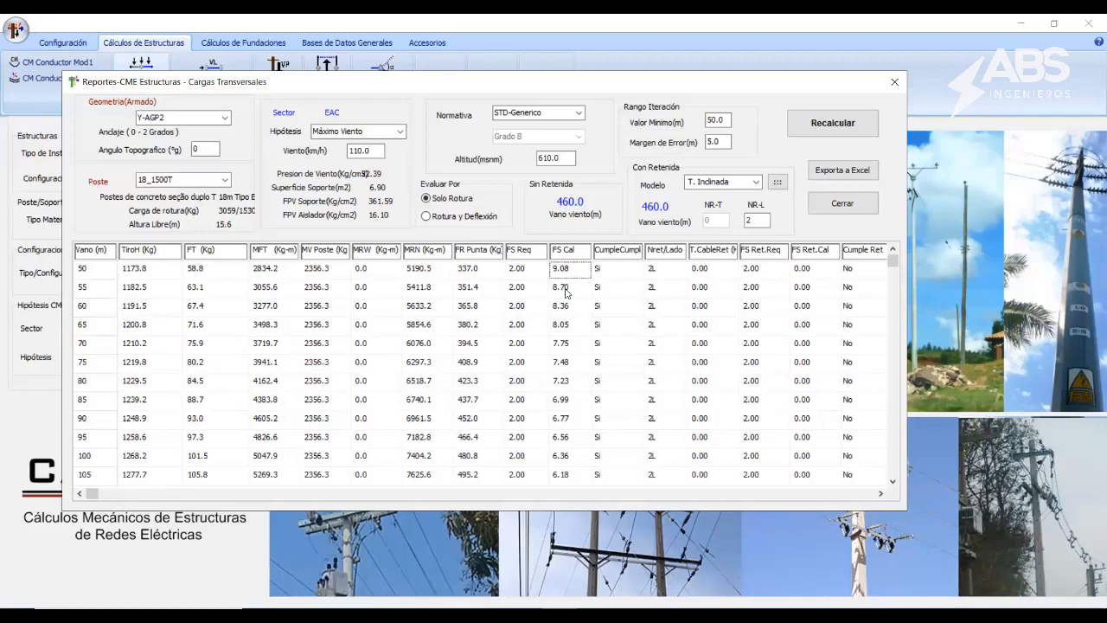
Step: Close the transverse report, open the maximum weight span report and recalculate it under the EDS Inicial hypothesis
{"action": "left_click", "coordinate": [894, 82]}
{"action": "left_click", "coordinate": [274, 77]}
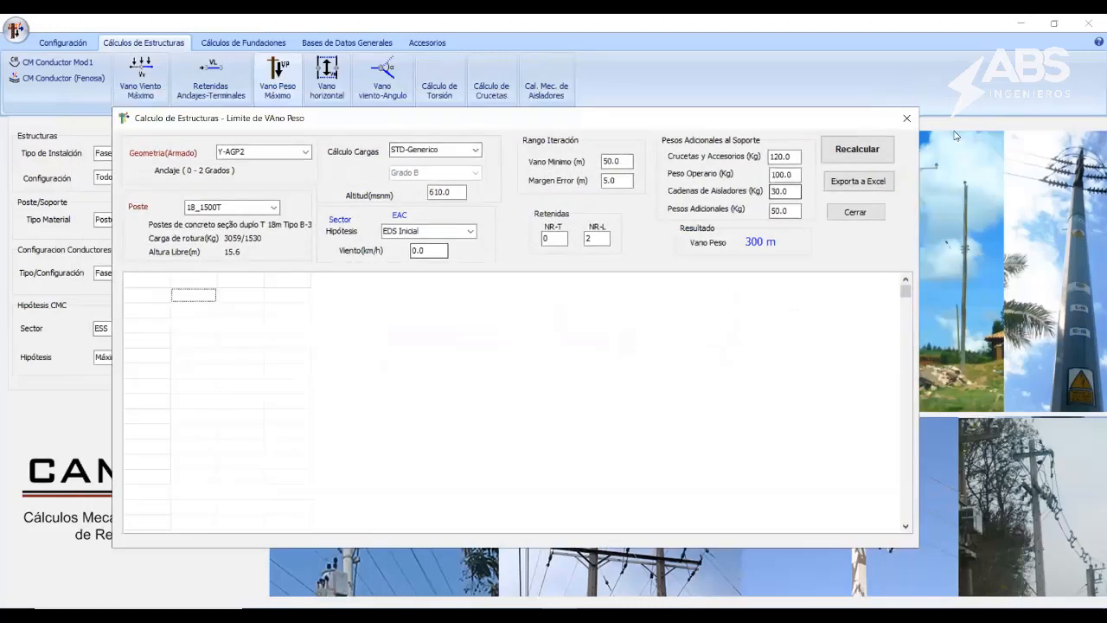
{"action": "left_click", "coordinate": [856, 149]}
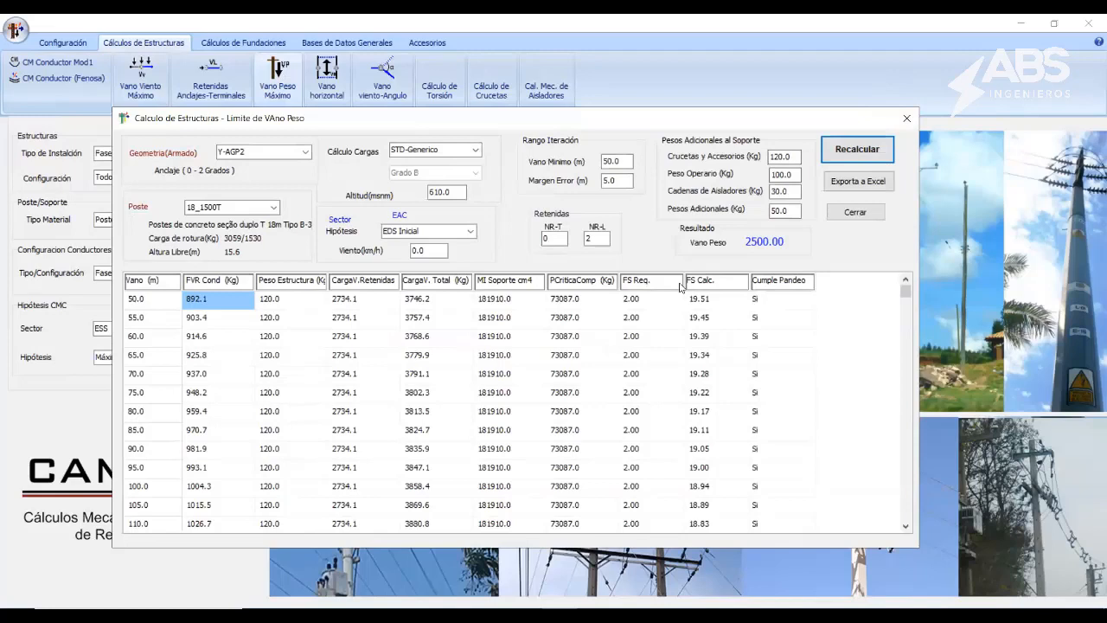
Step: Change the weight span hypothesis to Máximo Viento and recalculate the report
{"action": "left_click", "coordinate": [470, 231]}
{"action": "left_click", "coordinate": [420, 250]}
{"action": "left_click", "coordinate": [851, 149]}
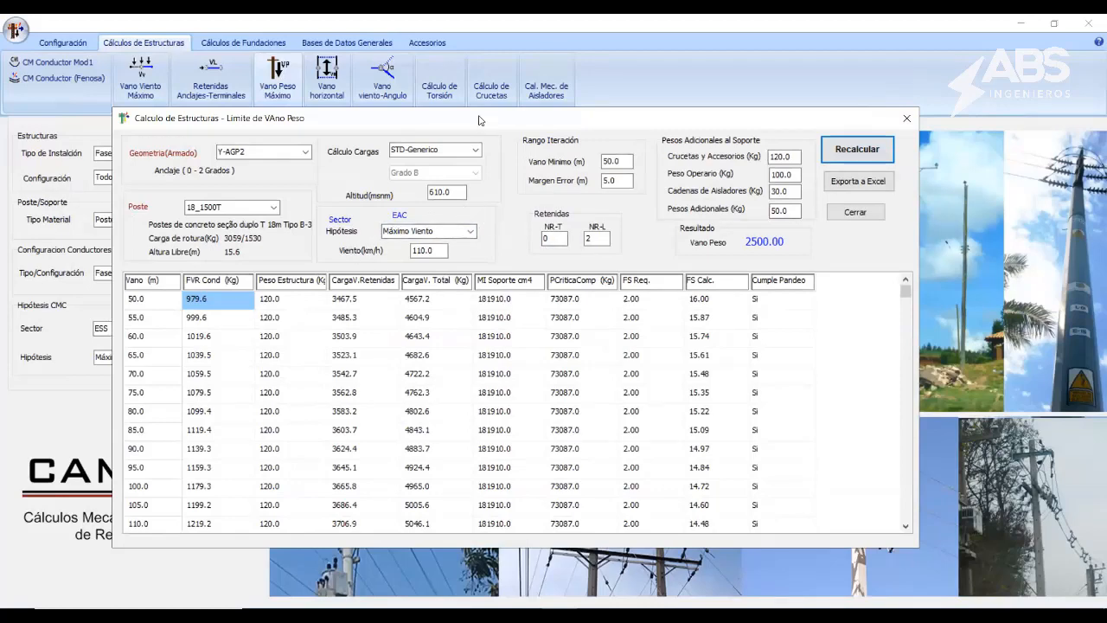
Step: Close the weight span report and load the Configuracion_ANDE.cfg configuration file
{"action": "left_click_drag", "start_coordinate": [474, 119], "coordinate": [474, 121]}
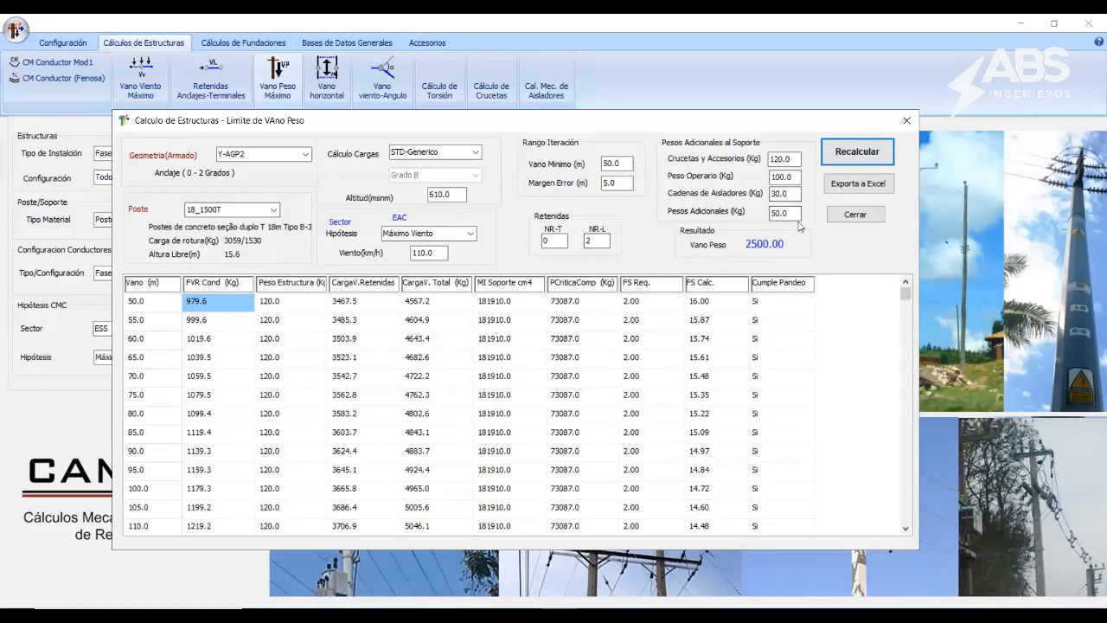
{"action": "left_click", "coordinate": [906, 126]}
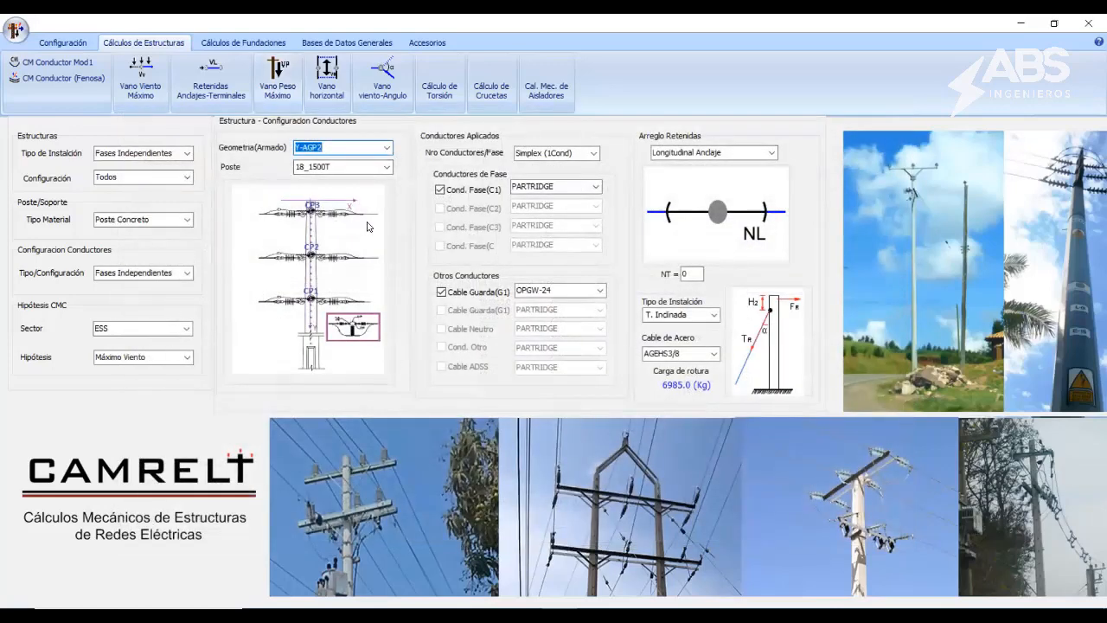
{"action": "left_click", "coordinate": [64, 42]}
{"action": "left_click", "coordinate": [157, 104]}
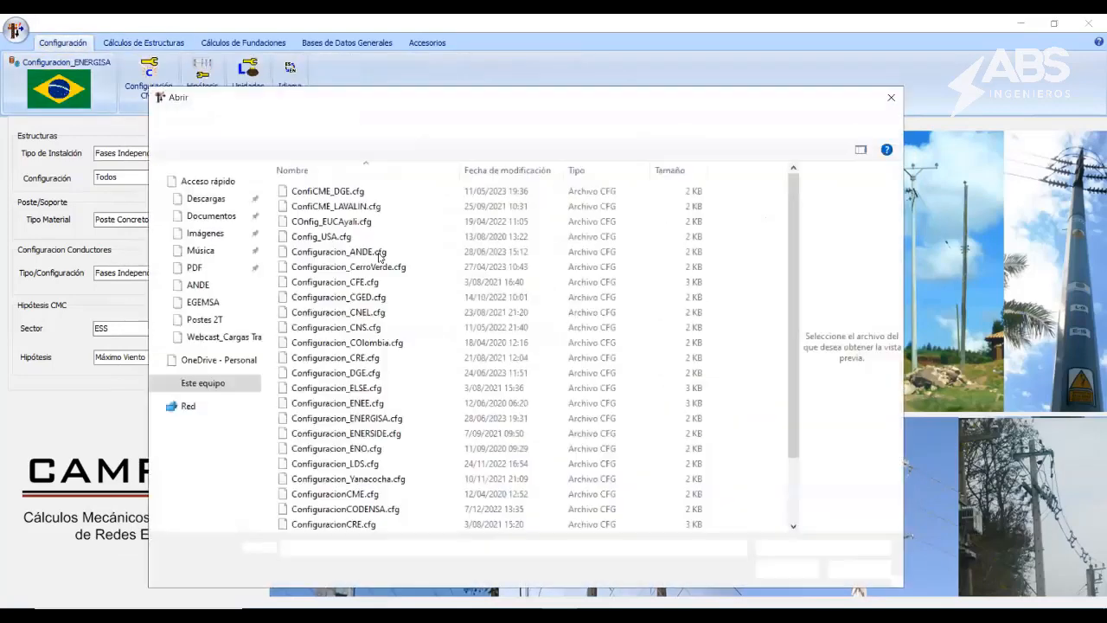
{"action": "left_click", "coordinate": [363, 251]}
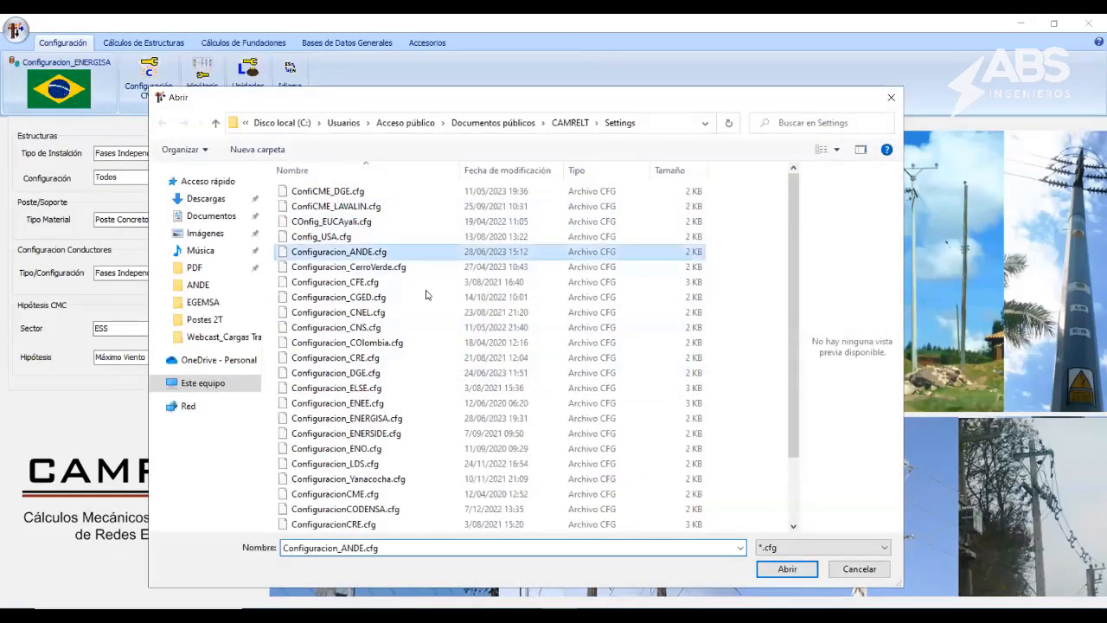
{"action": "left_click", "coordinate": [791, 568]}
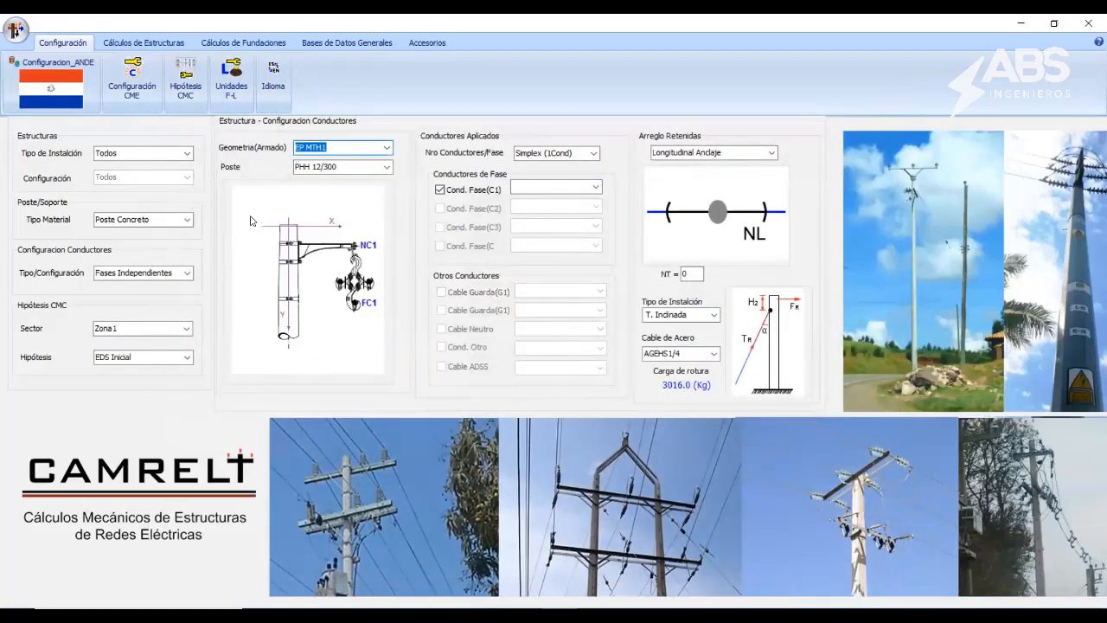
Step: Try filtering the structures by Compacto-Ecológico installation and 3F: Trifasico 1T, and return the installation type to Todos
{"action": "left_click", "coordinate": [187, 153]}
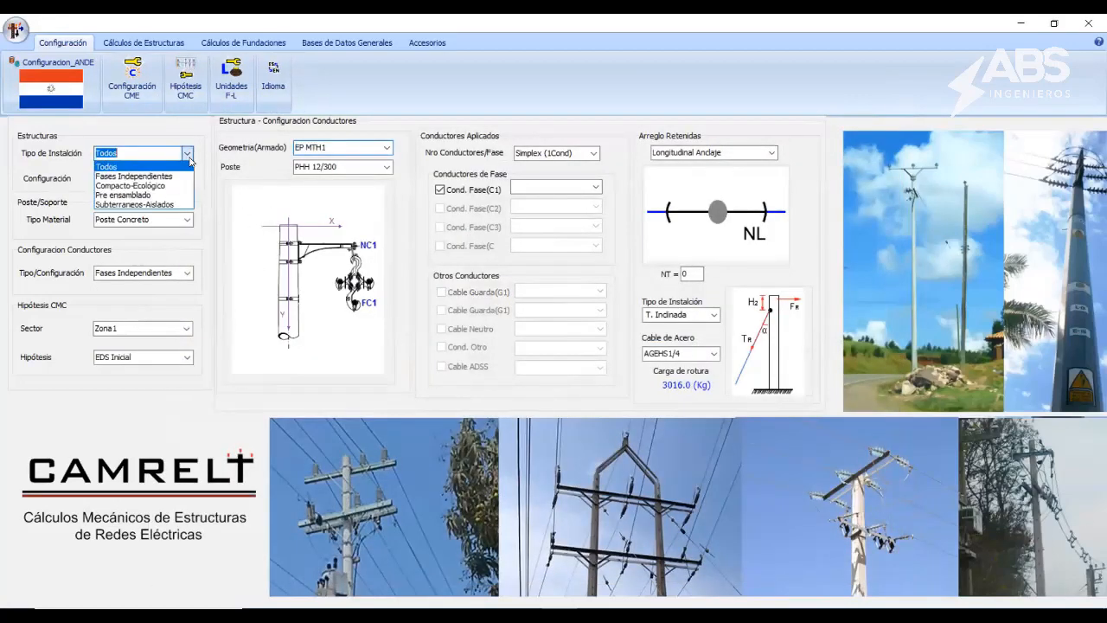
{"action": "left_click", "coordinate": [152, 186]}
{"action": "left_click", "coordinate": [153, 177]}
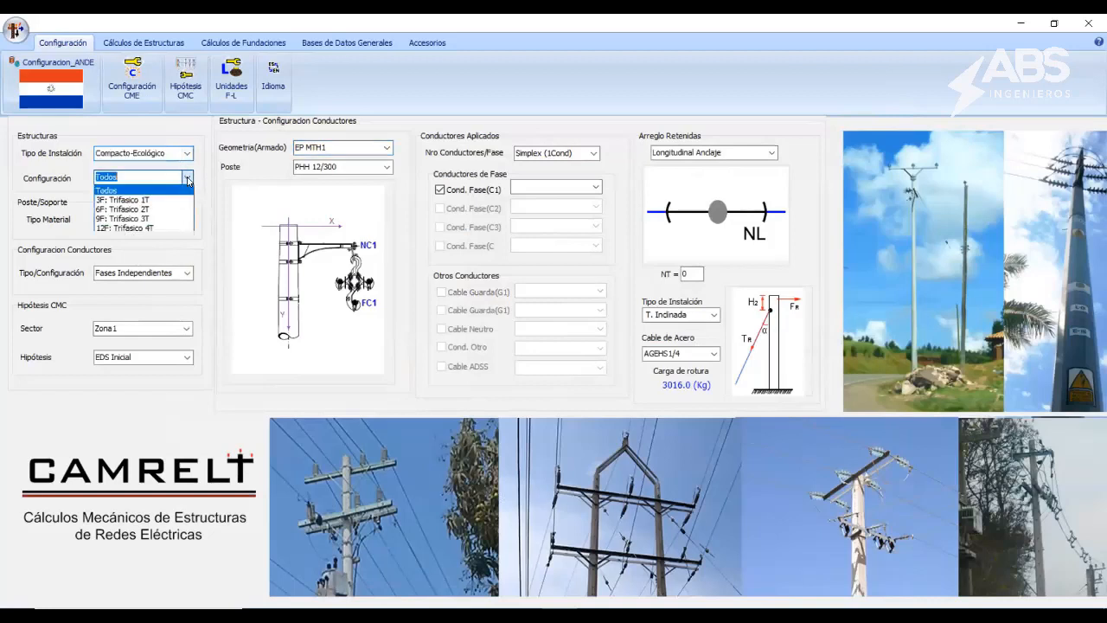
{"action": "left_click", "coordinate": [147, 200]}
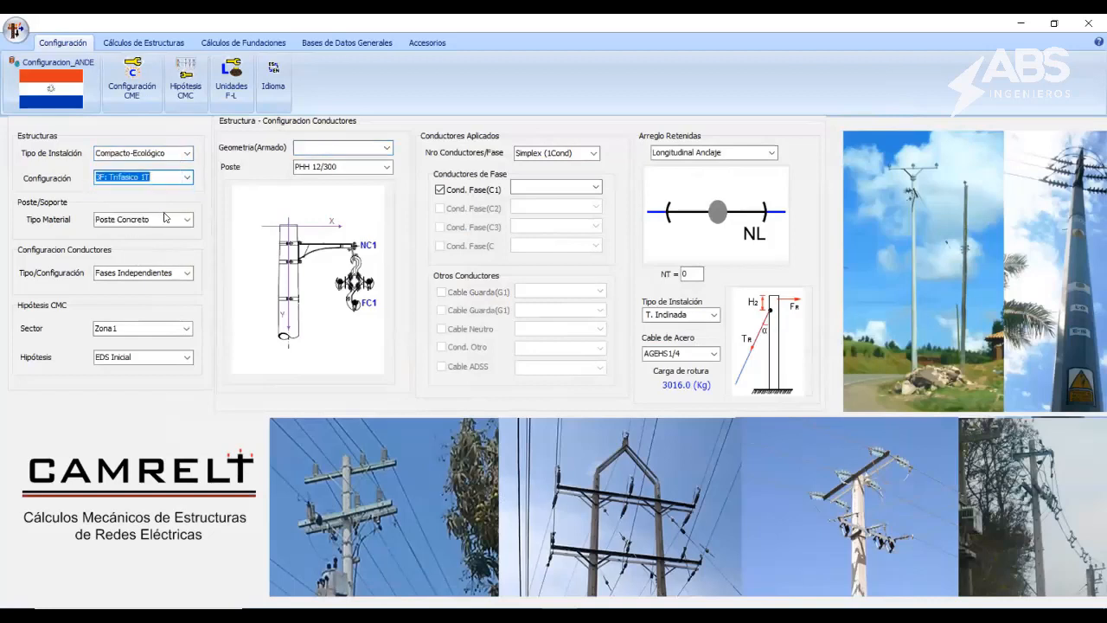
{"action": "left_click", "coordinate": [186, 154]}
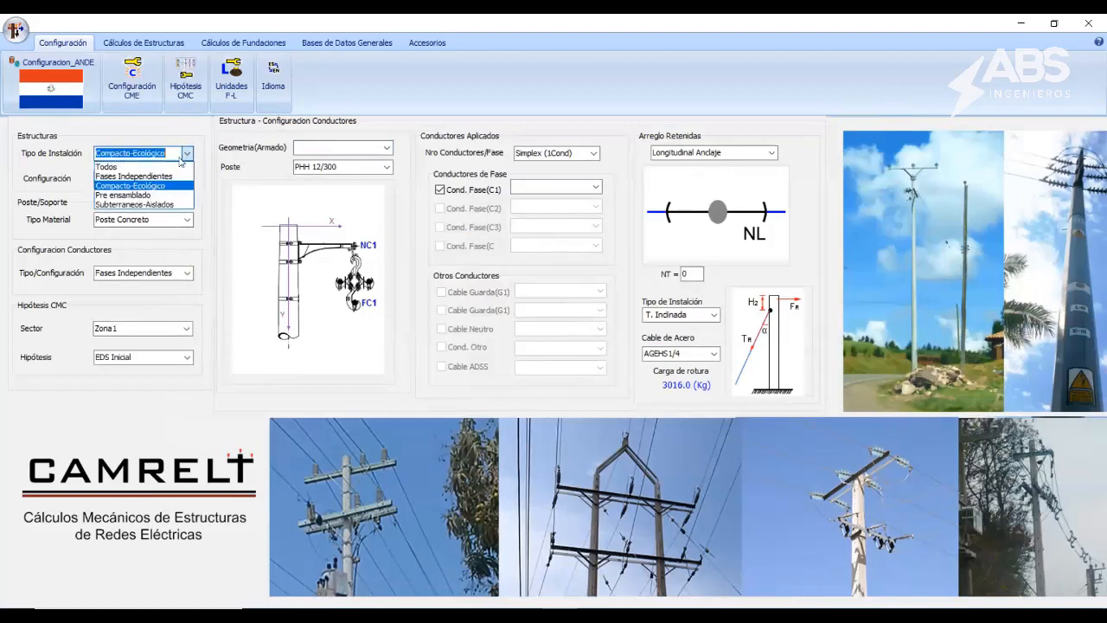
{"action": "left_click", "coordinate": [114, 165]}
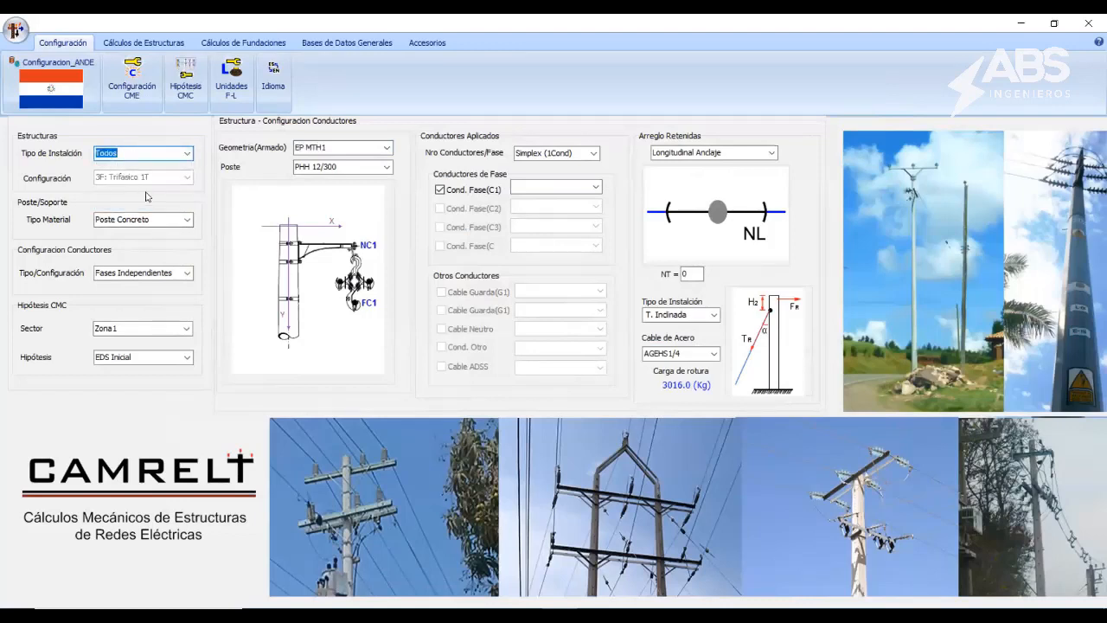
Step: Set the conductor configuration type to Compacto-Ecológico and the hypothesis to Maximo Viento
{"action": "left_click", "coordinate": [186, 221]}
{"action": "left_click", "coordinate": [186, 220]}
{"action": "left_click", "coordinate": [186, 273]}
{"action": "left_click", "coordinate": [156, 305]}
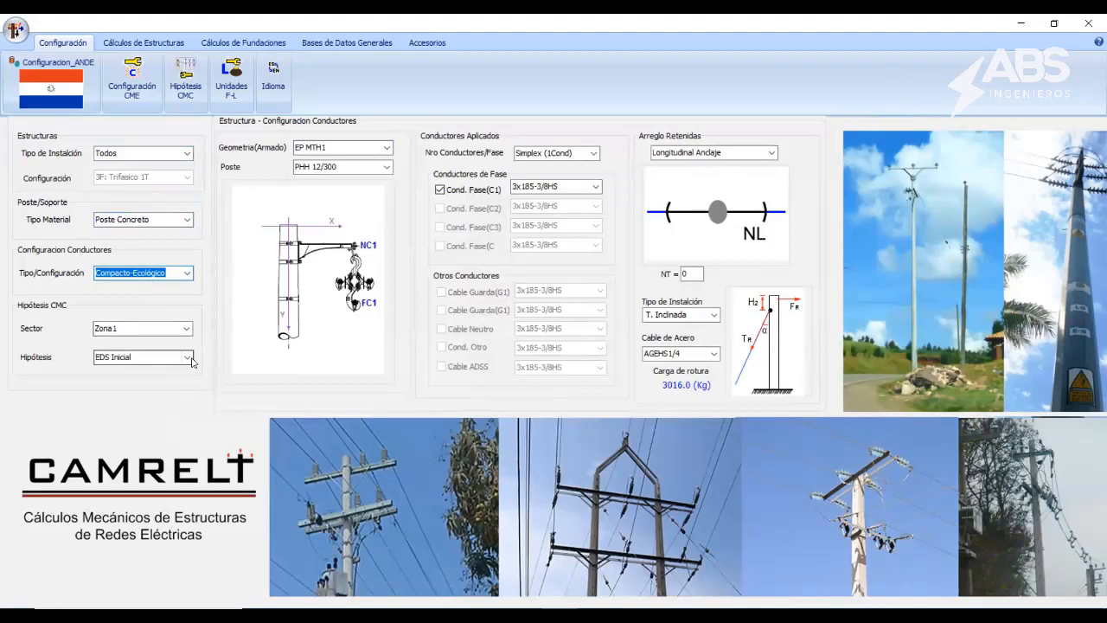
{"action": "left_click", "coordinate": [151, 357]}
{"action": "left_click", "coordinate": [139, 375]}
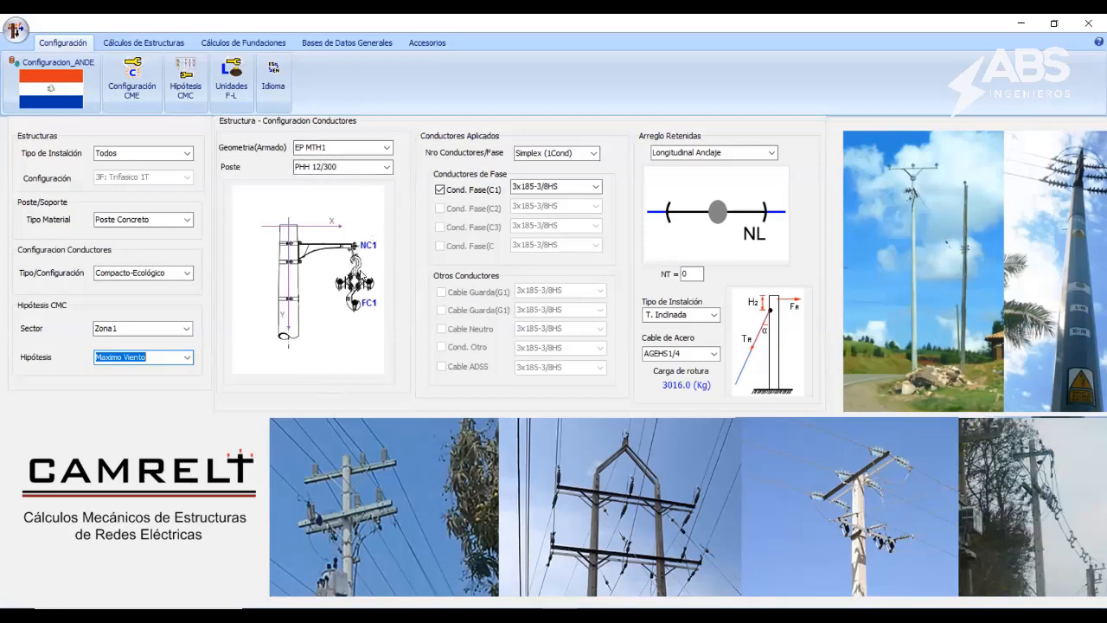
Step: Choose the EP MTH1 structure geometry and the PHH 12/200 concrete pole
{"action": "left_click", "coordinate": [385, 150]}
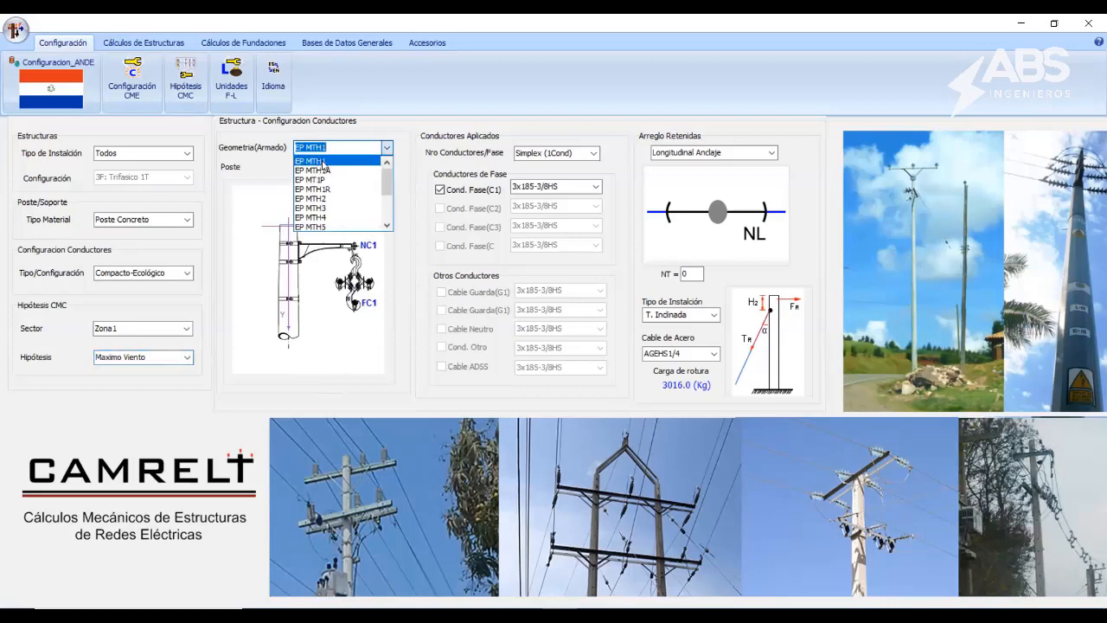
{"action": "left_click", "coordinate": [322, 162]}
{"action": "left_click", "coordinate": [387, 167]}
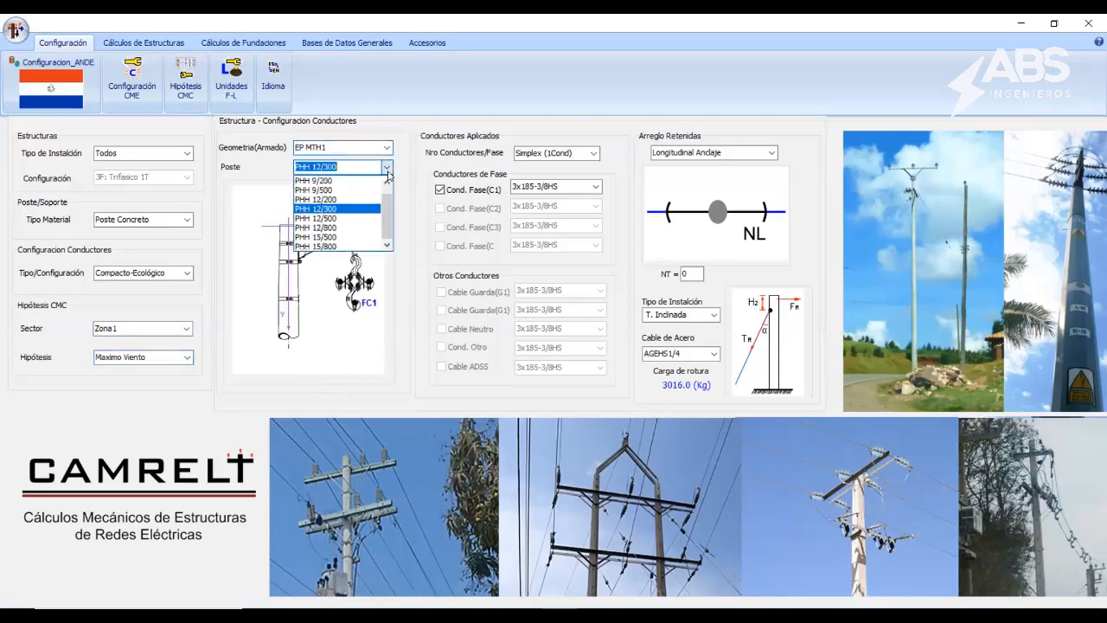
{"action": "scroll", "coordinate": [389, 202], "scroll_direction": "up", "scroll_amount": 1}
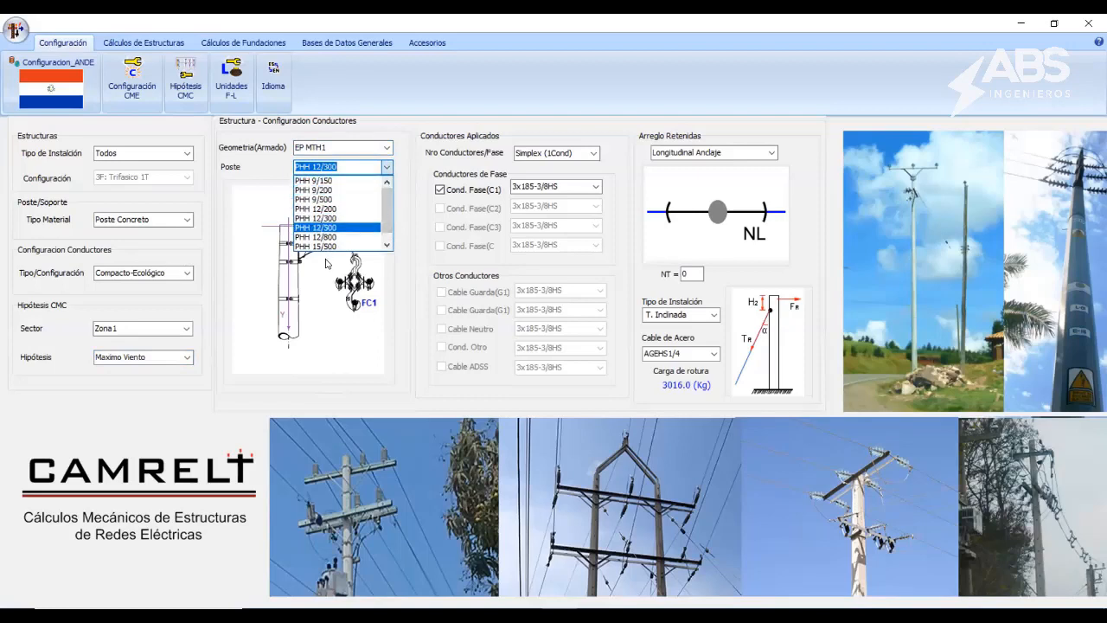
{"action": "left_click", "coordinate": [330, 209]}
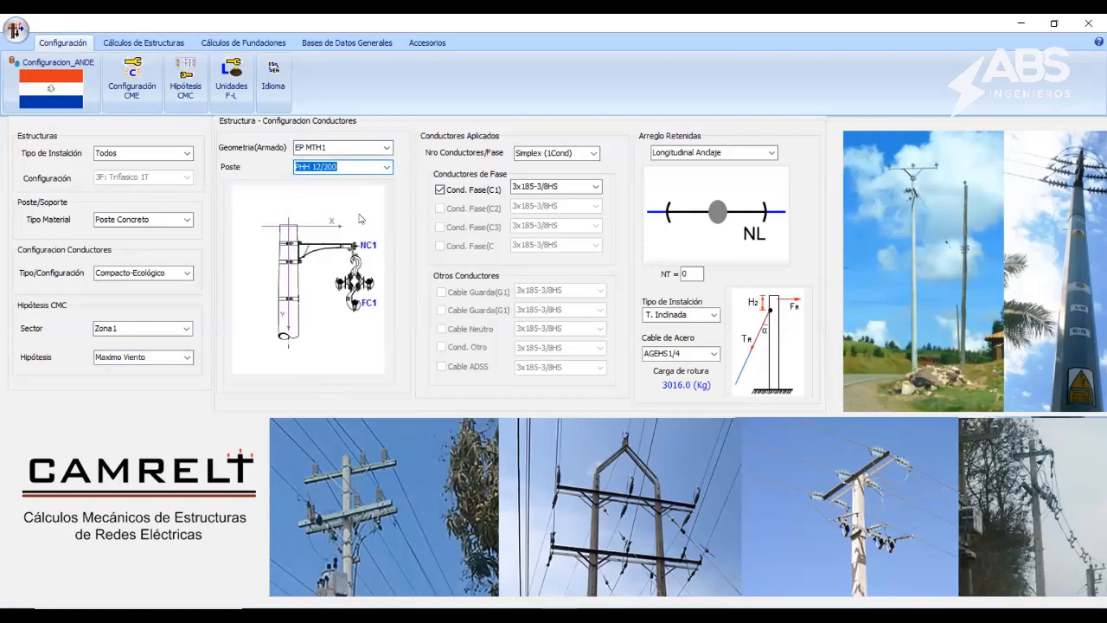
{"action": "left_click", "coordinate": [304, 166]}
{"action": "left_click", "coordinate": [321, 170]}
Step: Assign the 3x185-3/8EHS phase conductor and configure the guys as Transversal Bisectriz with AGEHS1/4 steel cable
{"action": "left_click", "coordinate": [599, 186]}
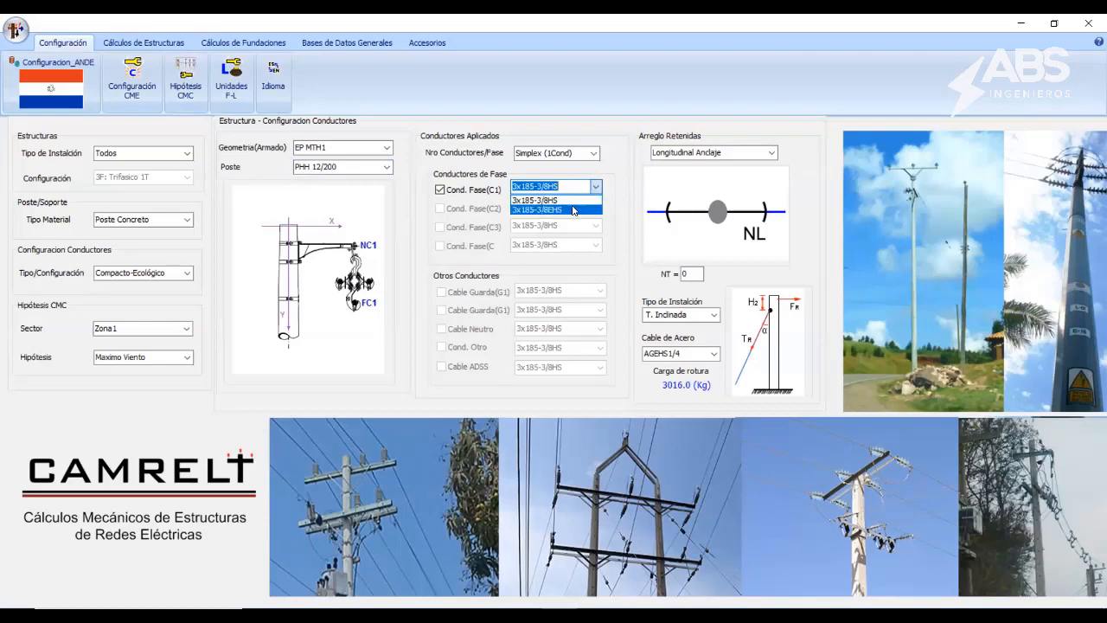
{"action": "left_click", "coordinate": [573, 210]}
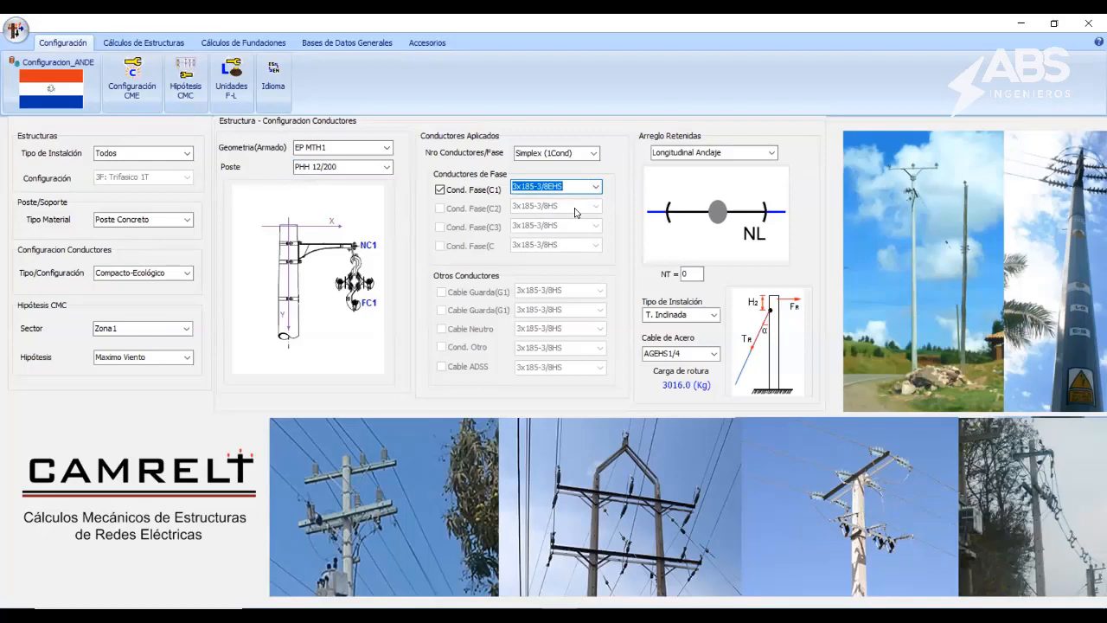
{"action": "left_click", "coordinate": [691, 353]}
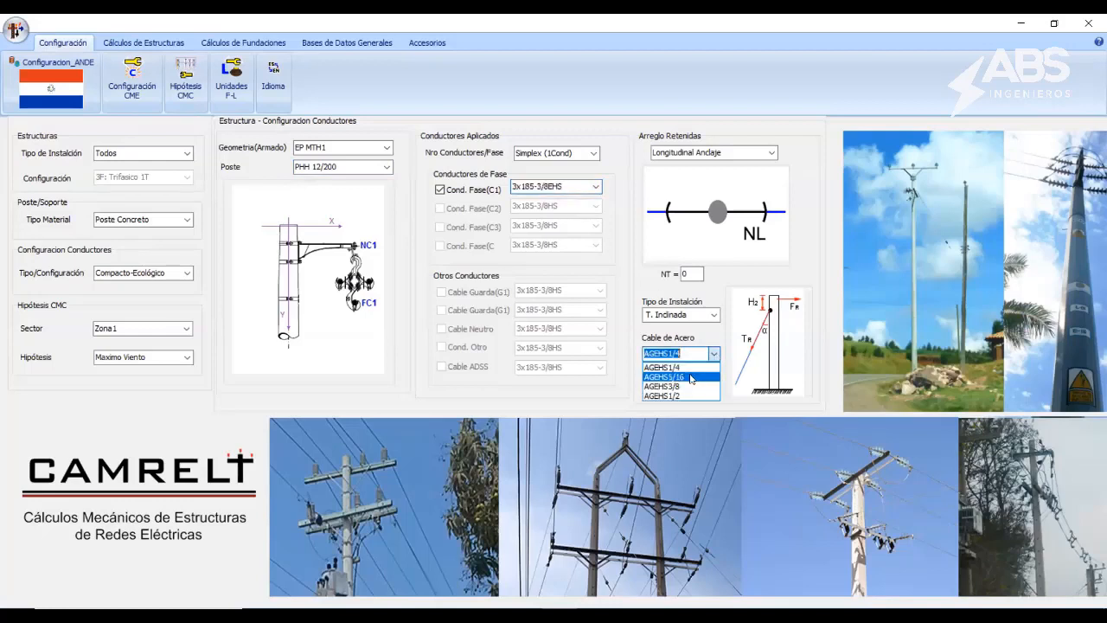
{"action": "left_click", "coordinate": [683, 368]}
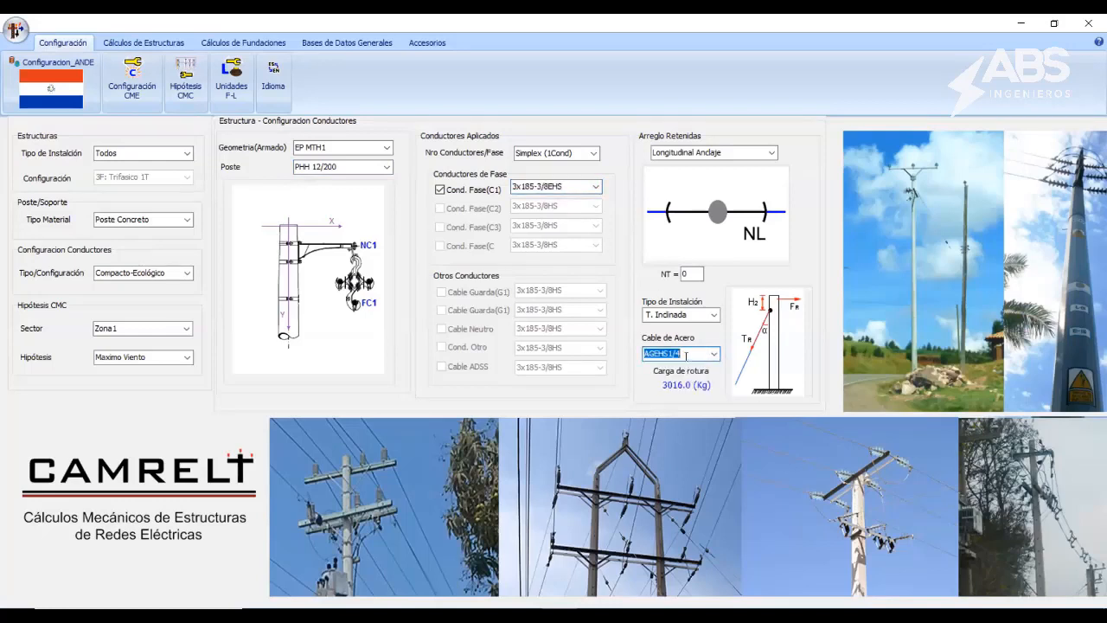
{"action": "left_click", "coordinate": [770, 154]}
{"action": "left_click", "coordinate": [755, 166]}
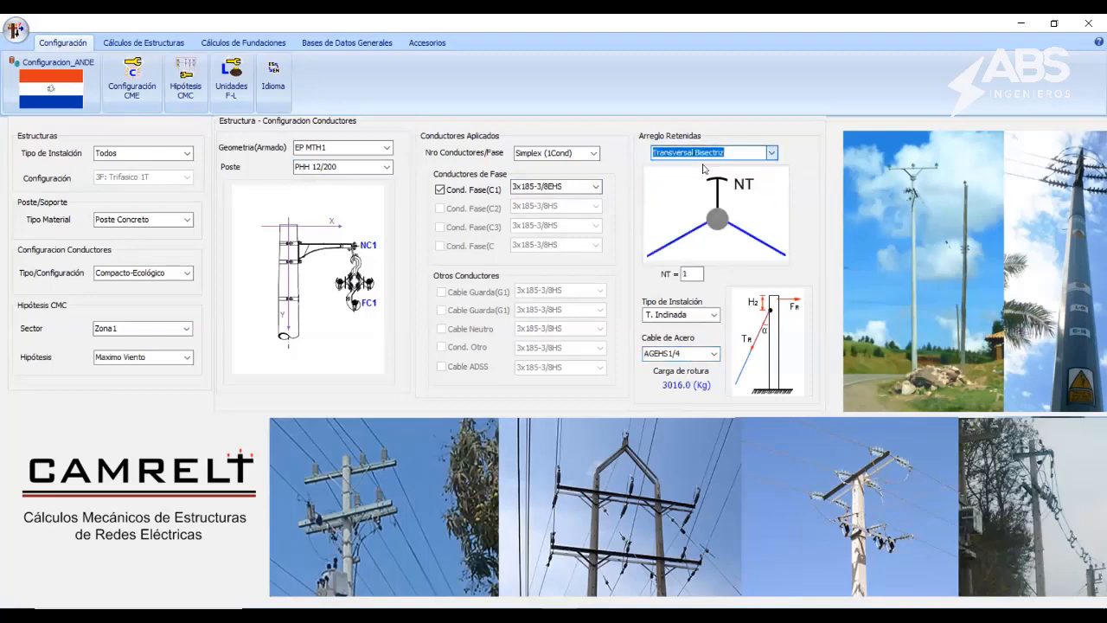
Step: Review the support and guy safety factors in the general CME configuration and accept them
{"action": "left_click", "coordinate": [132, 79]}
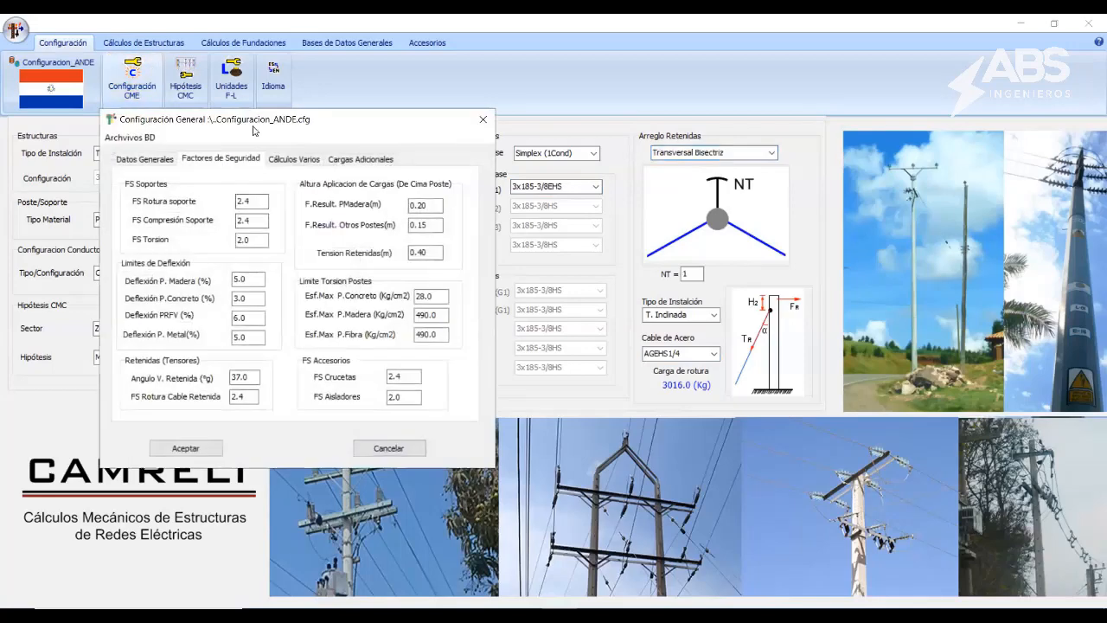
{"action": "key", "text": "Tab"}
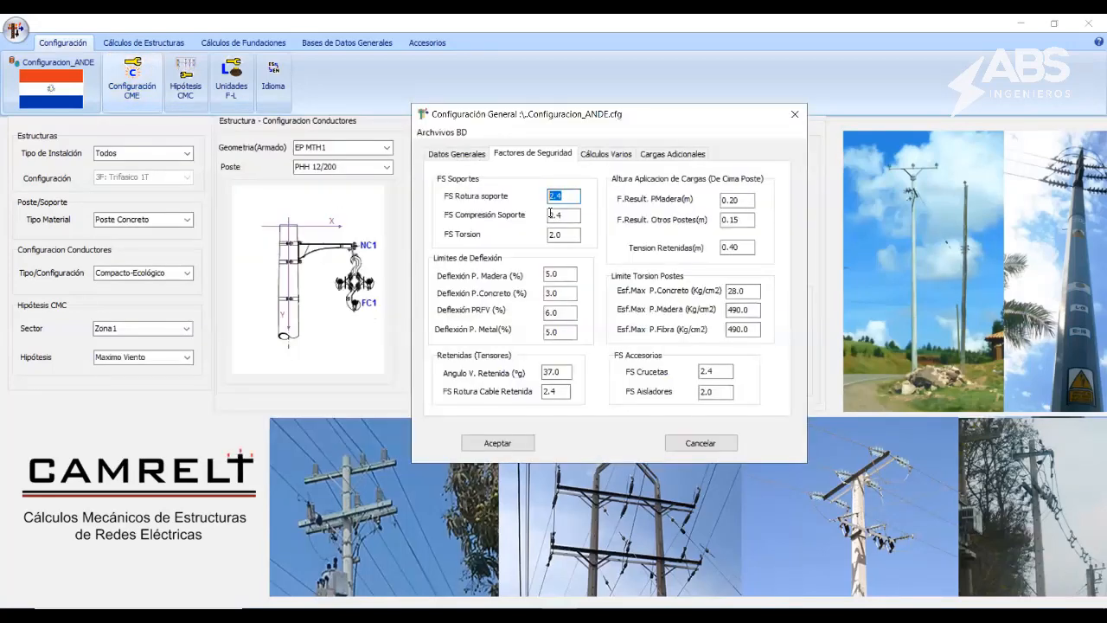
{"action": "left_click", "coordinate": [565, 216]}
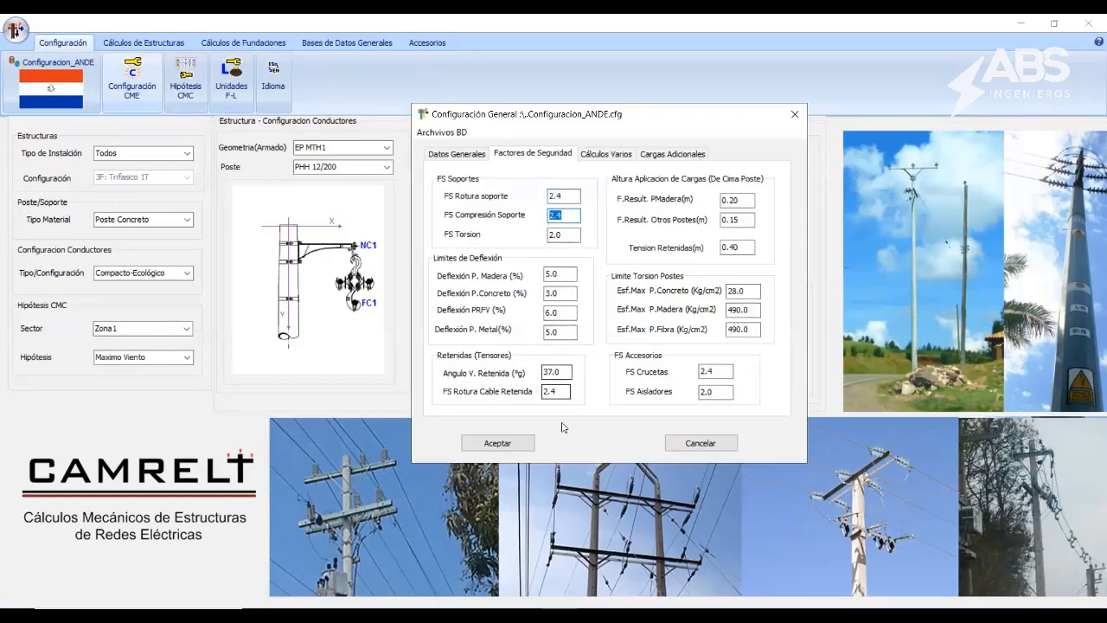
{"action": "left_click", "coordinate": [513, 442]}
Step: Open the maximum wind span report and recalculate it under the VIENTO MEDIO hypothesis with 0 transverse guys
{"action": "left_click", "coordinate": [143, 43]}
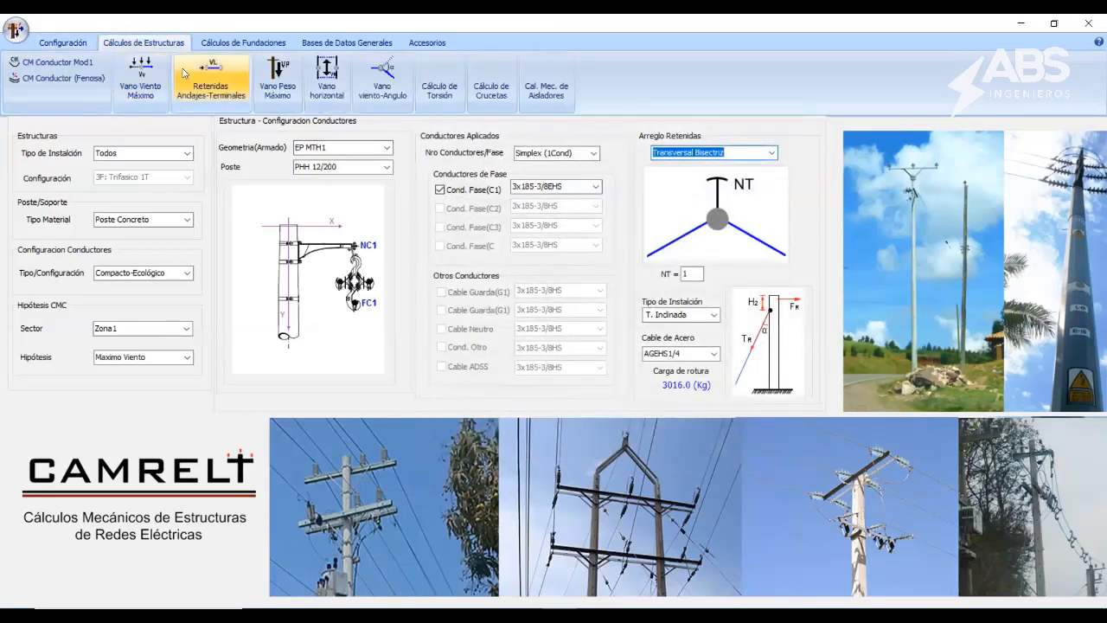
{"action": "left_click", "coordinate": [147, 82]}
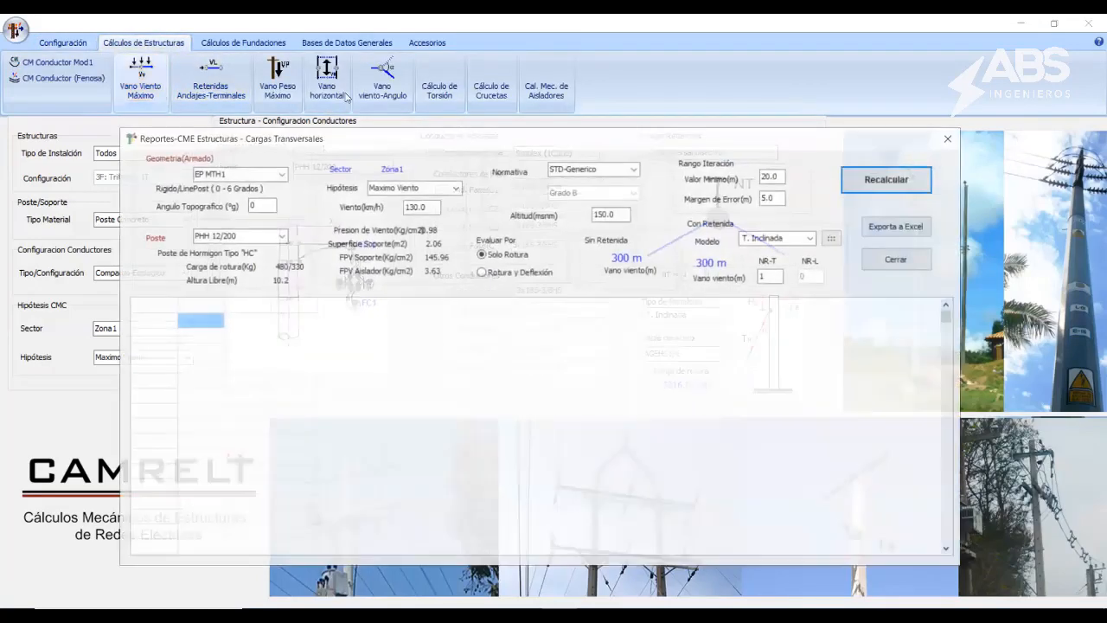
{"action": "left_click_drag", "start_coordinate": [367, 132], "coordinate": [325, 83]}
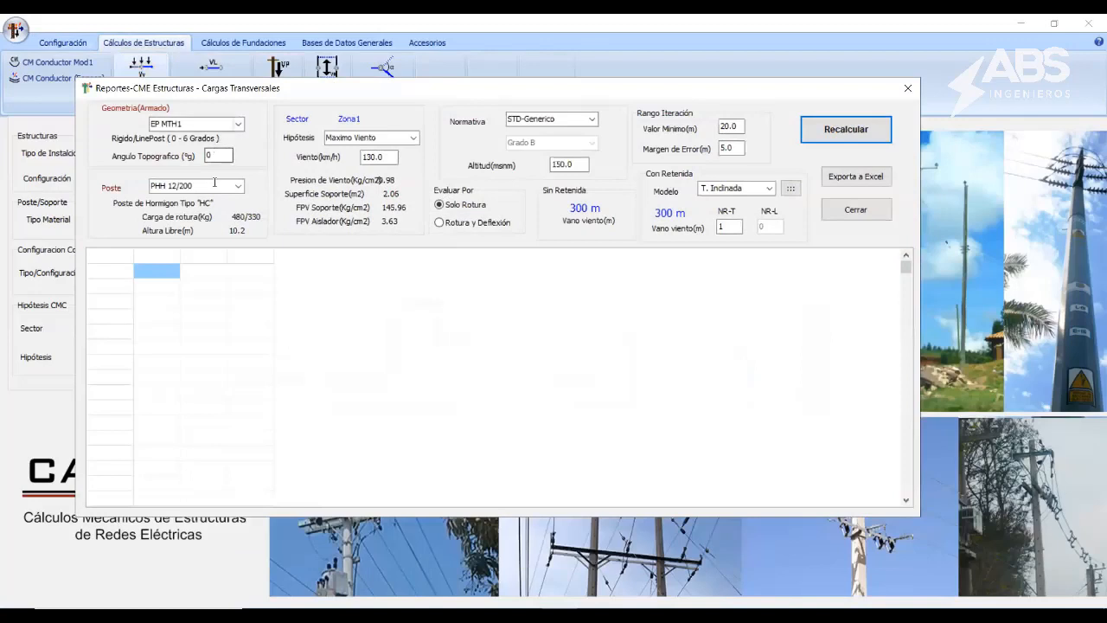
{"action": "left_click", "coordinate": [381, 156]}
{"action": "left_click", "coordinate": [393, 139]}
{"action": "left_click", "coordinate": [367, 188]}
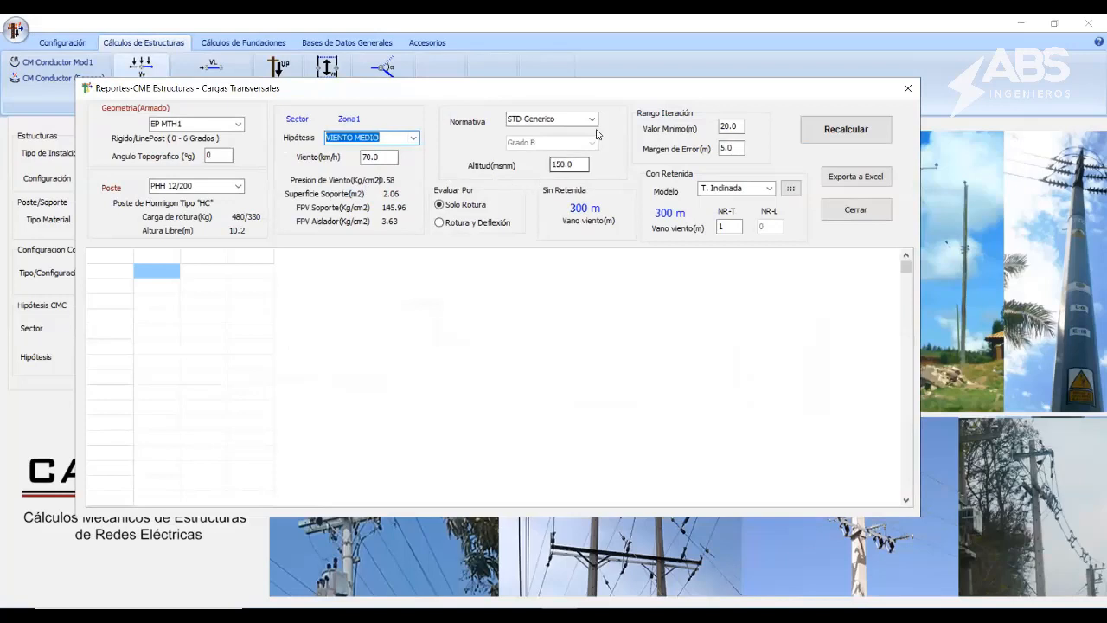
{"action": "double_click", "coordinate": [729, 226]}
{"action": "type", "text": "0"}
{"action": "left_click", "coordinate": [843, 130]}
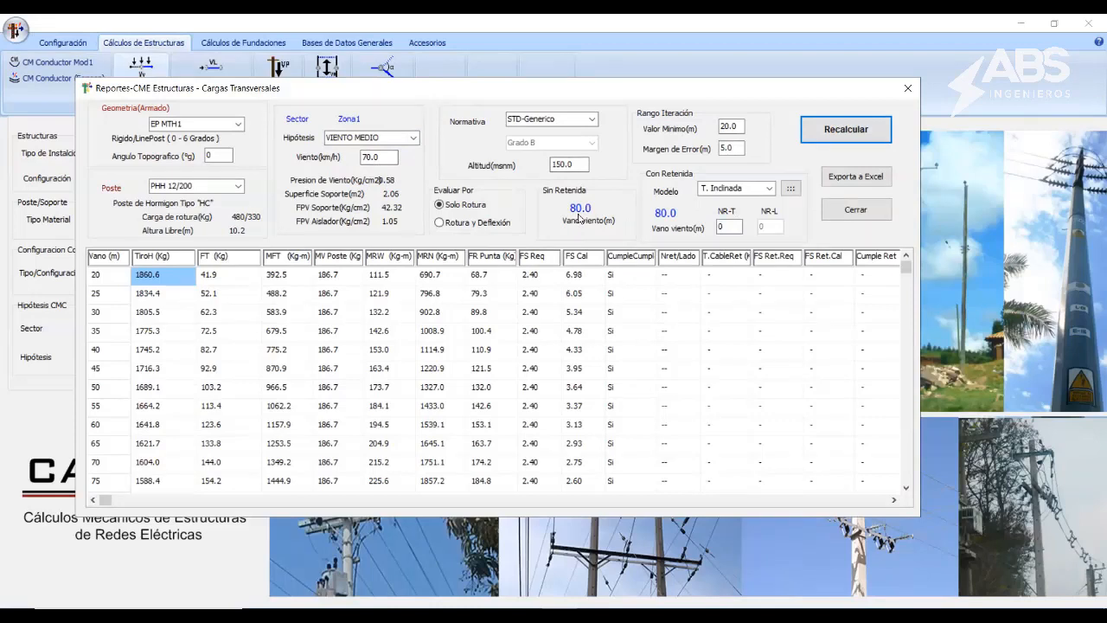
Step: Set the topographic angle to 3 degrees and recalculate the wind span report
{"action": "left_click", "coordinate": [218, 155]}
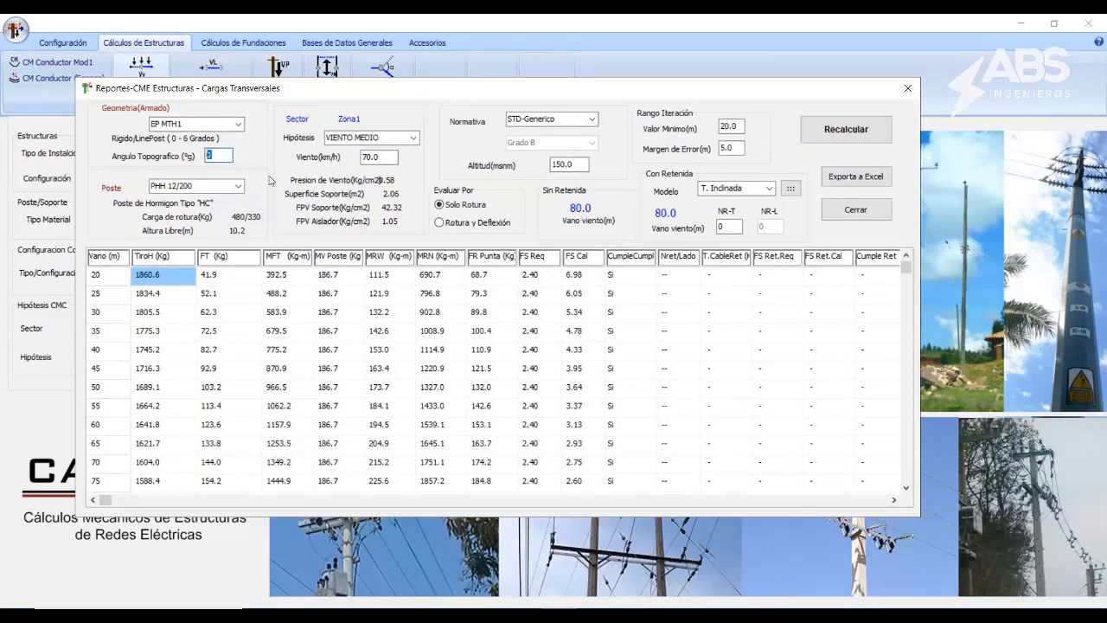
{"action": "type", "text": "3"}
{"action": "key", "text": "Return"}
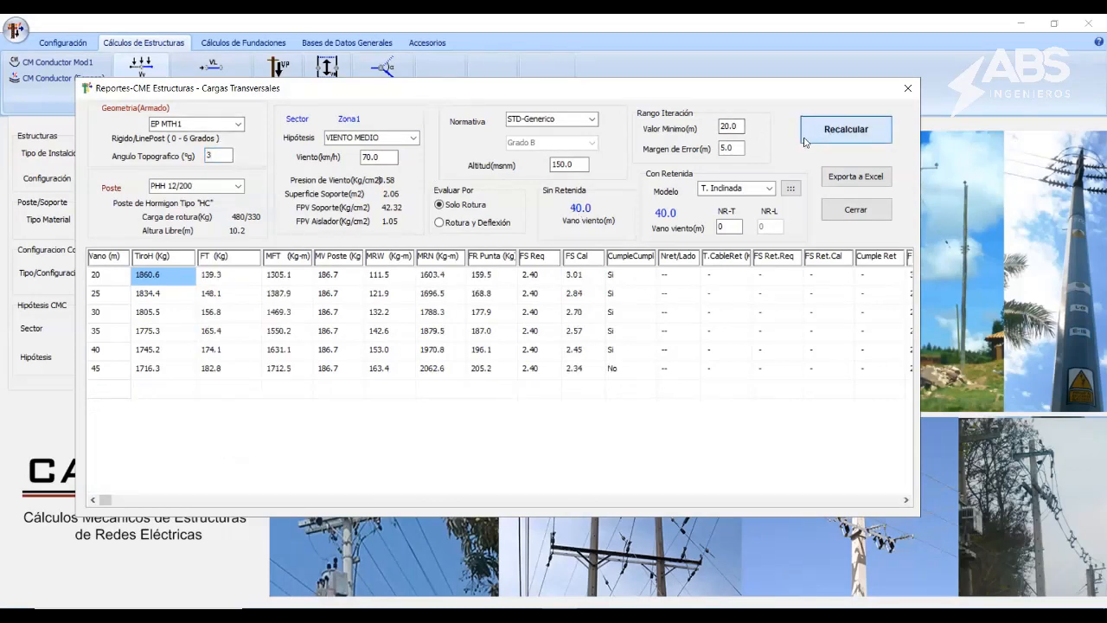
Step: Change the report's pole to PHH 12/300 and recalculate the wind span
{"action": "left_click", "coordinate": [237, 186]}
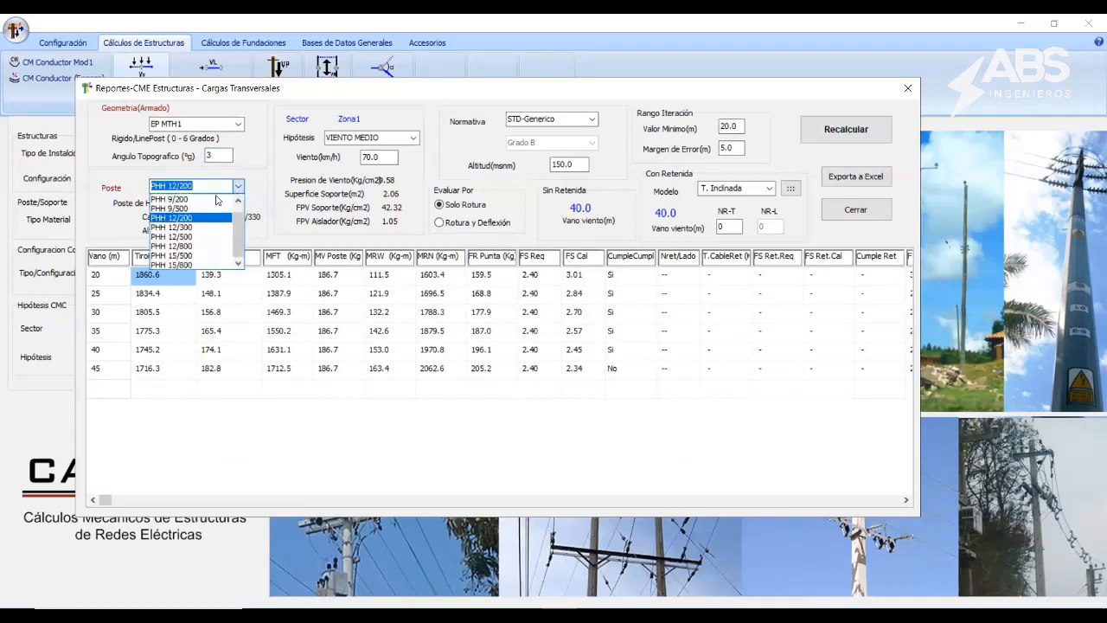
{"action": "left_click", "coordinate": [190, 216]}
{"action": "left_click", "coordinate": [835, 134]}
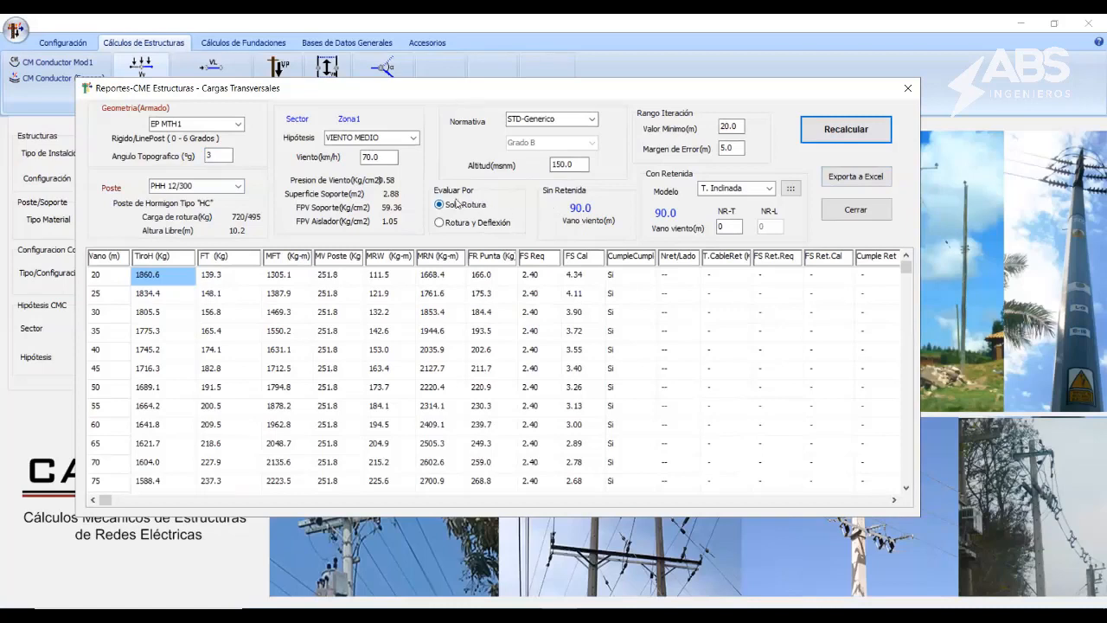
Step: Change the report's geometry to EP MTH2 and recalculate the maximum wind span
{"action": "left_click", "coordinate": [239, 125]}
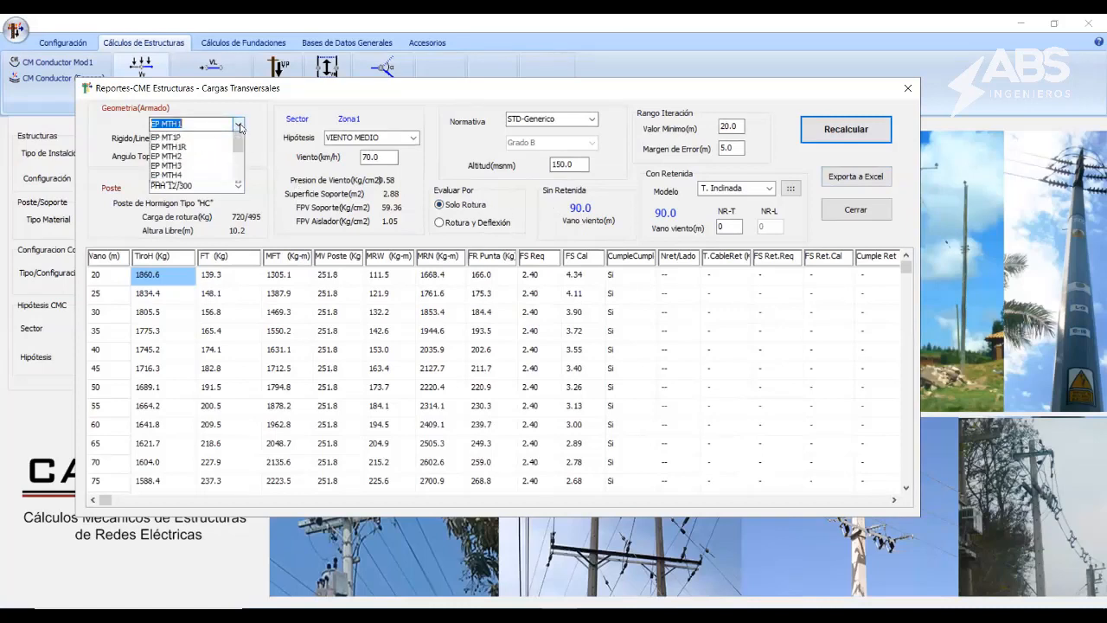
{"action": "left_click", "coordinate": [199, 150]}
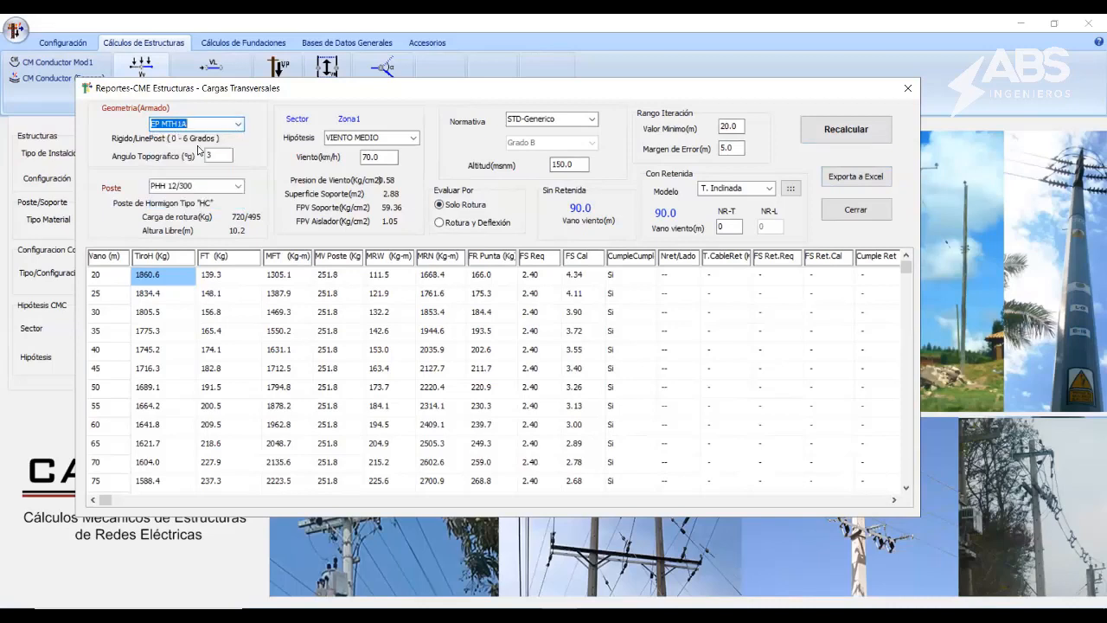
{"action": "left_click", "coordinate": [238, 123]}
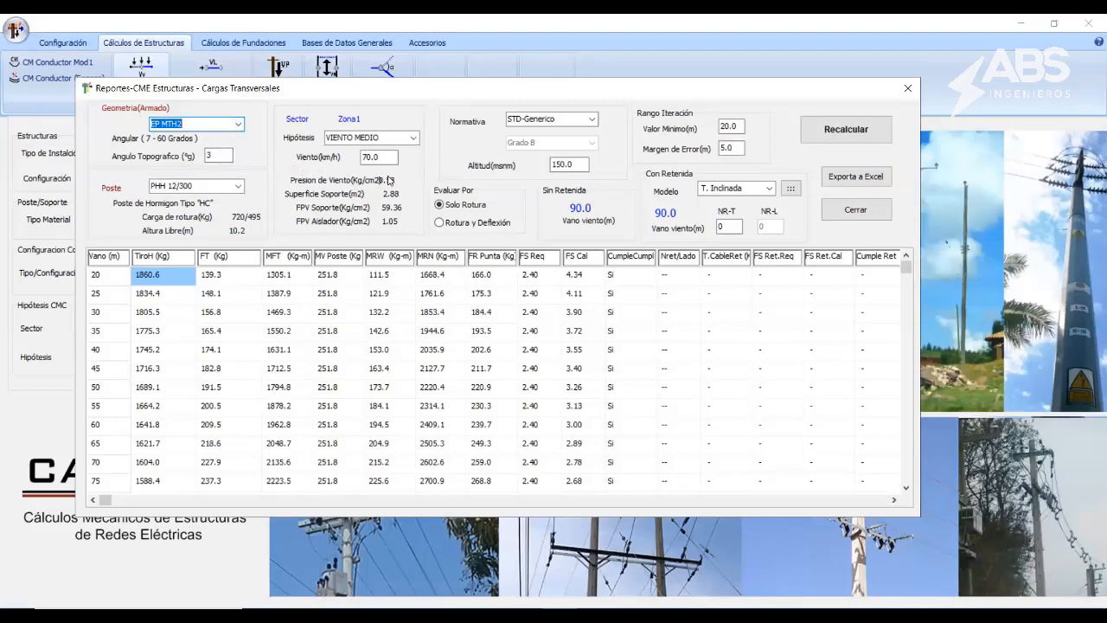
{"action": "left_click", "coordinate": [854, 132]}
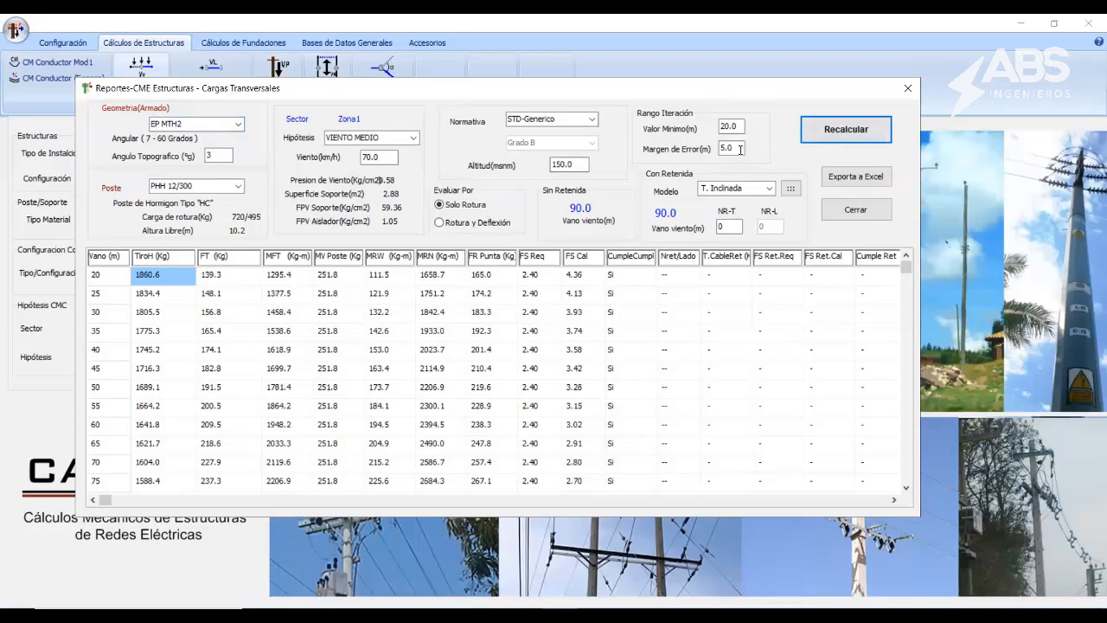
Step: Set the topographic angle to 30 degrees and recalculate the wind span with 1 and finally 2 transverse guys
{"action": "double_click", "coordinate": [222, 154]}
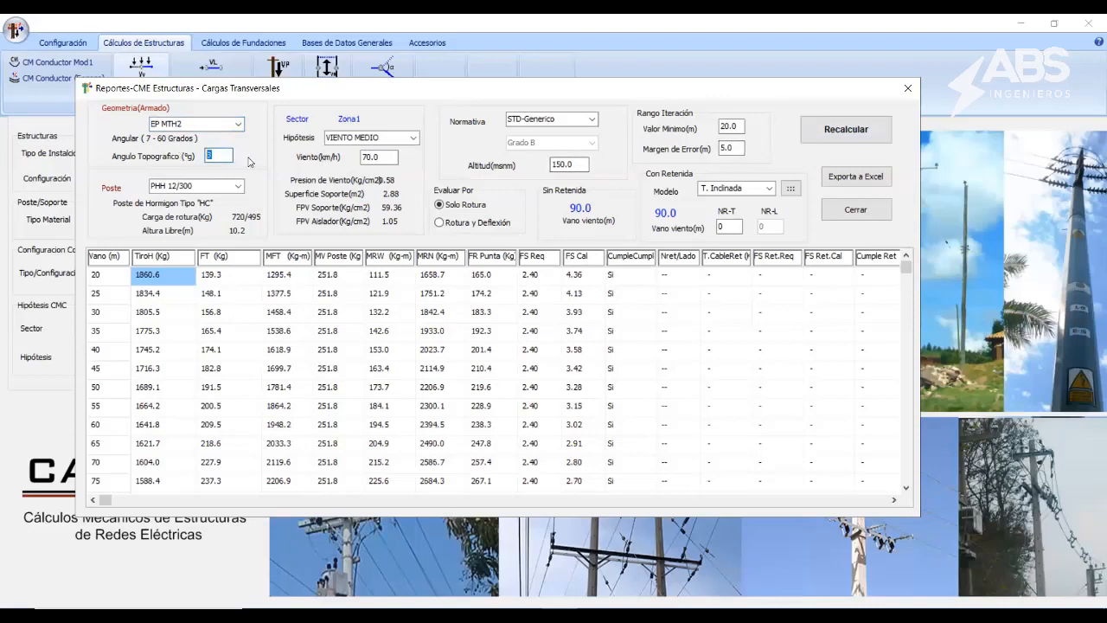
{"action": "type", "text": "30"}
{"action": "key", "text": "Tab"}
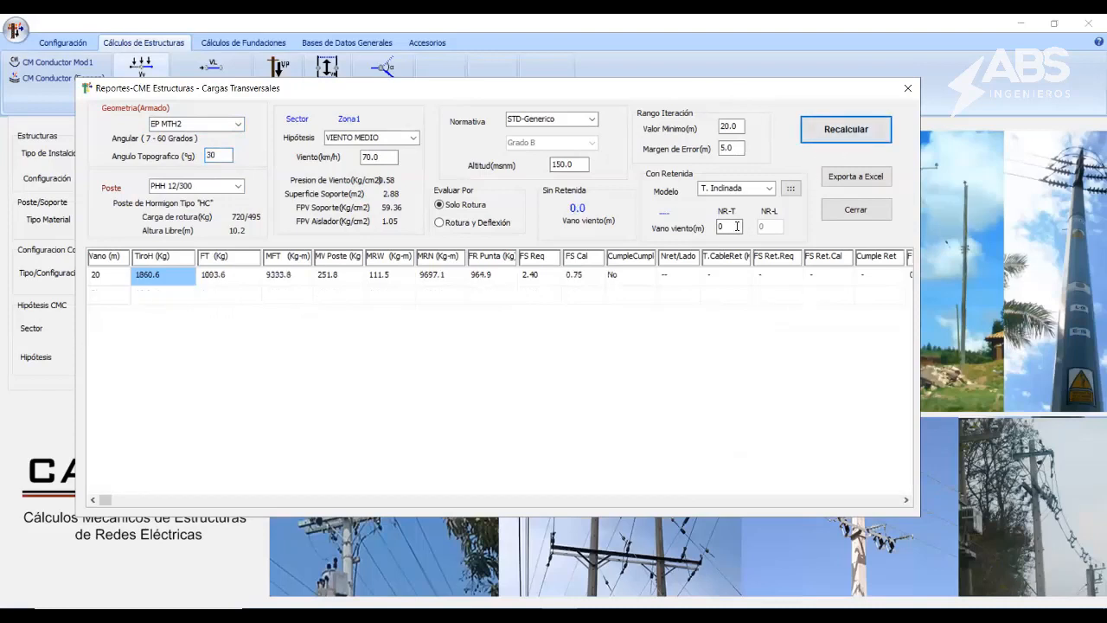
{"action": "type", "text": "1"}
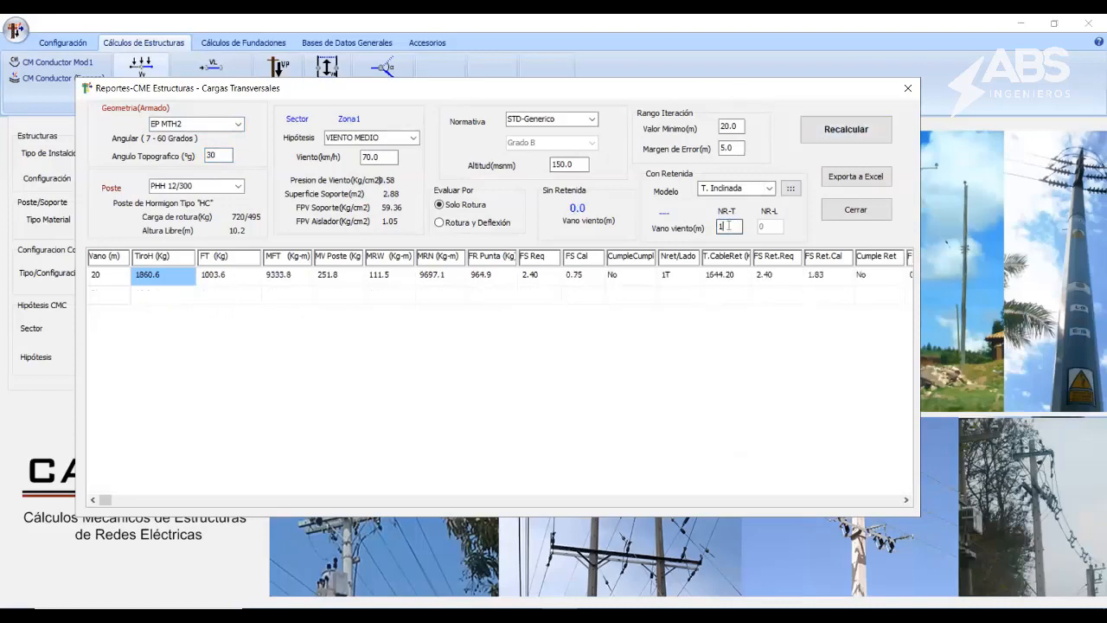
{"action": "key", "text": "BackSpace"}
{"action": "type", "text": "2"}
{"action": "left_click", "coordinate": [817, 137]}
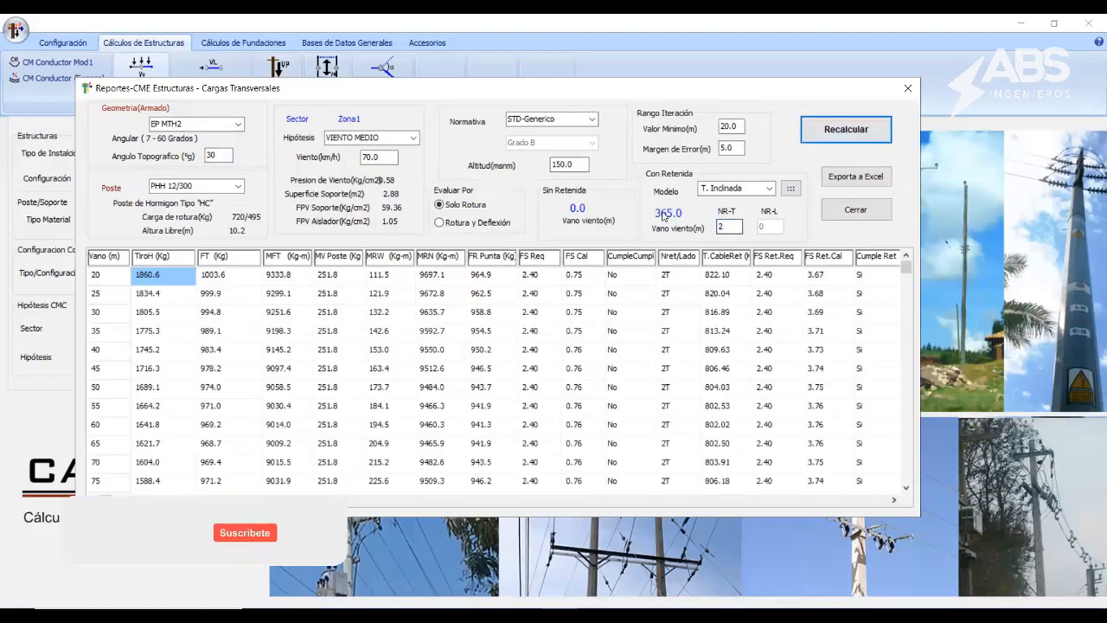
Step: Set the topographic angle to 60 degrees and the transverse guys to 3, recalculating the wind span report
{"action": "double_click", "coordinate": [218, 155]}
{"action": "type", "text": "60"}
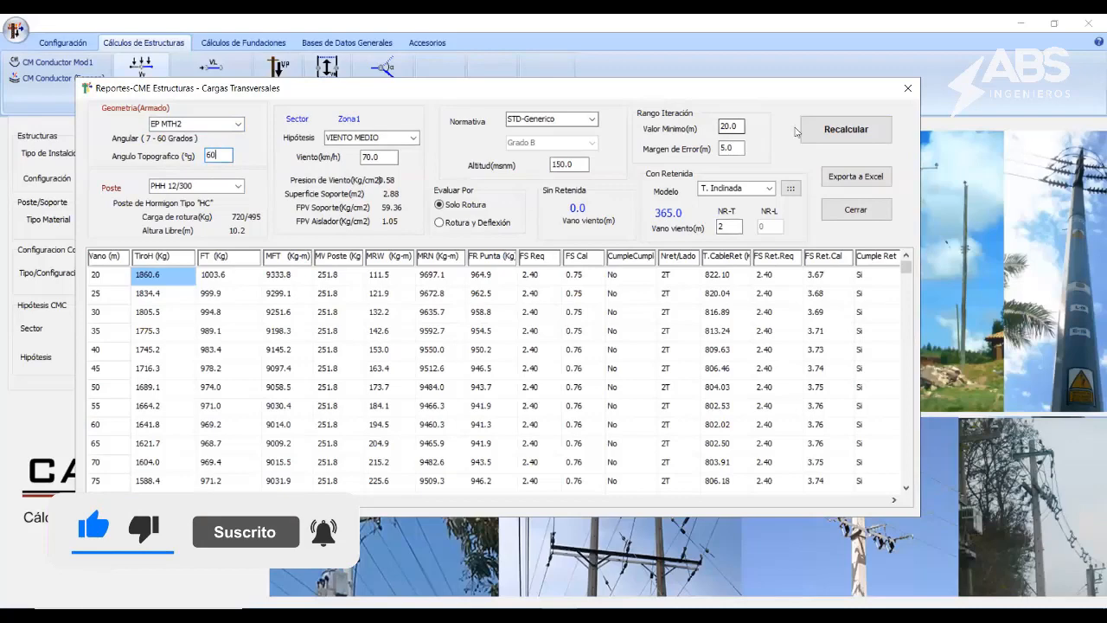
{"action": "left_click", "coordinate": [843, 130]}
{"action": "double_click", "coordinate": [729, 226]}
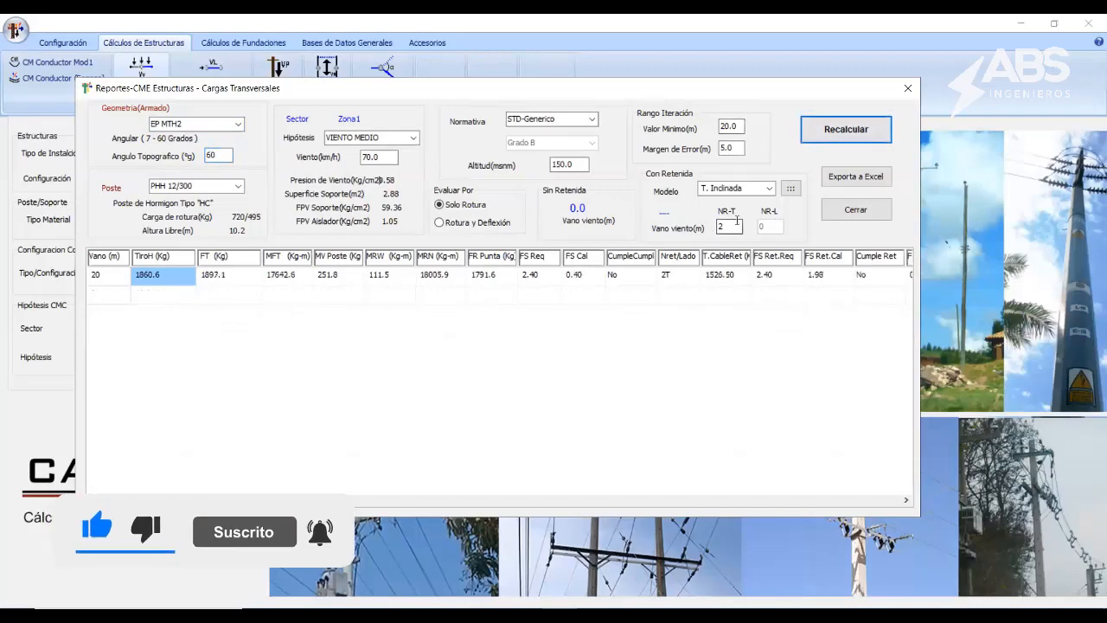
{"action": "type", "text": "3"}
{"action": "left_click", "coordinate": [845, 130]}
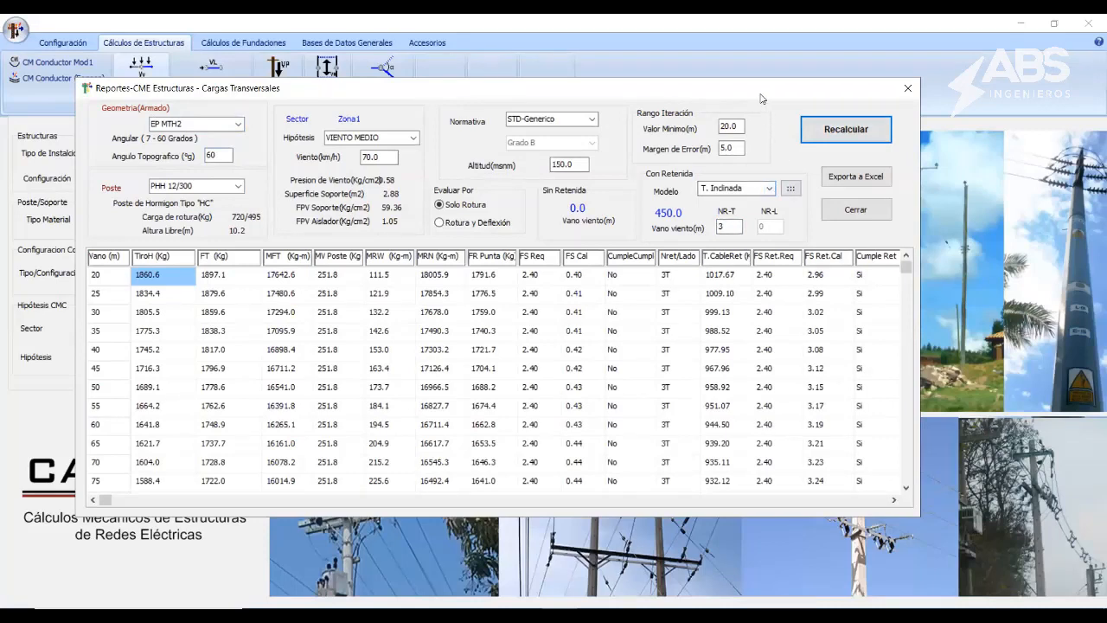
Step: Close the transverse load report, open the longitudinal calculation for anchor and terminal guys, and recalculate it
{"action": "left_click_drag", "start_coordinate": [761, 97], "coordinate": [759, 118]}
{"action": "left_click_drag", "start_coordinate": [734, 249], "coordinate": [682, 241]}
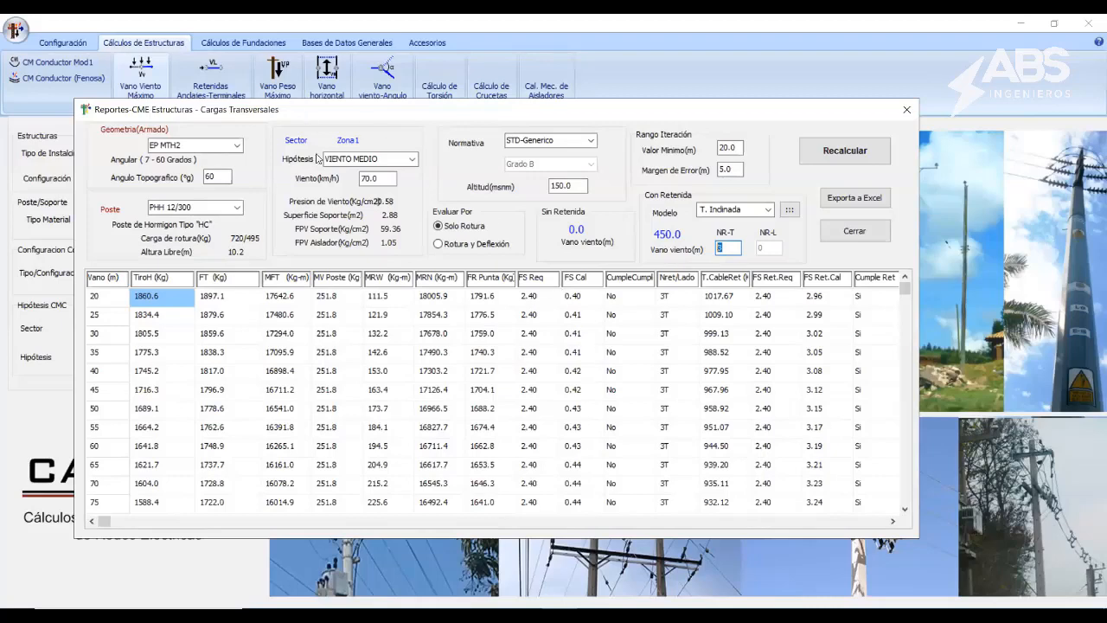
{"action": "left_click", "coordinate": [906, 109]}
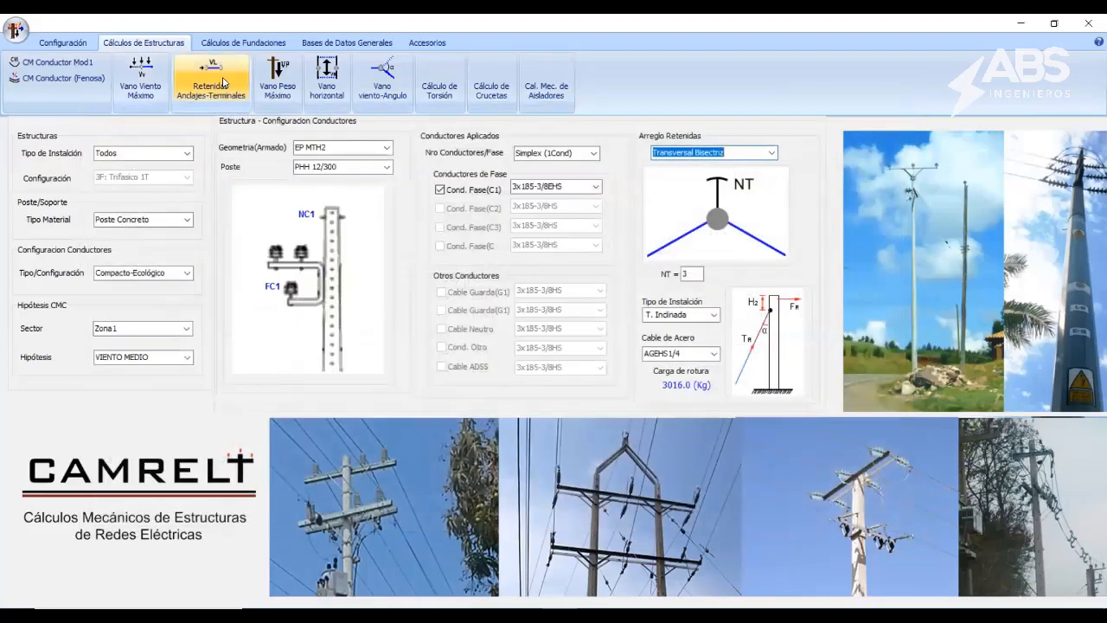
{"action": "left_click", "coordinate": [222, 83]}
{"action": "left_click_drag", "start_coordinate": [366, 156], "coordinate": [313, 110]}
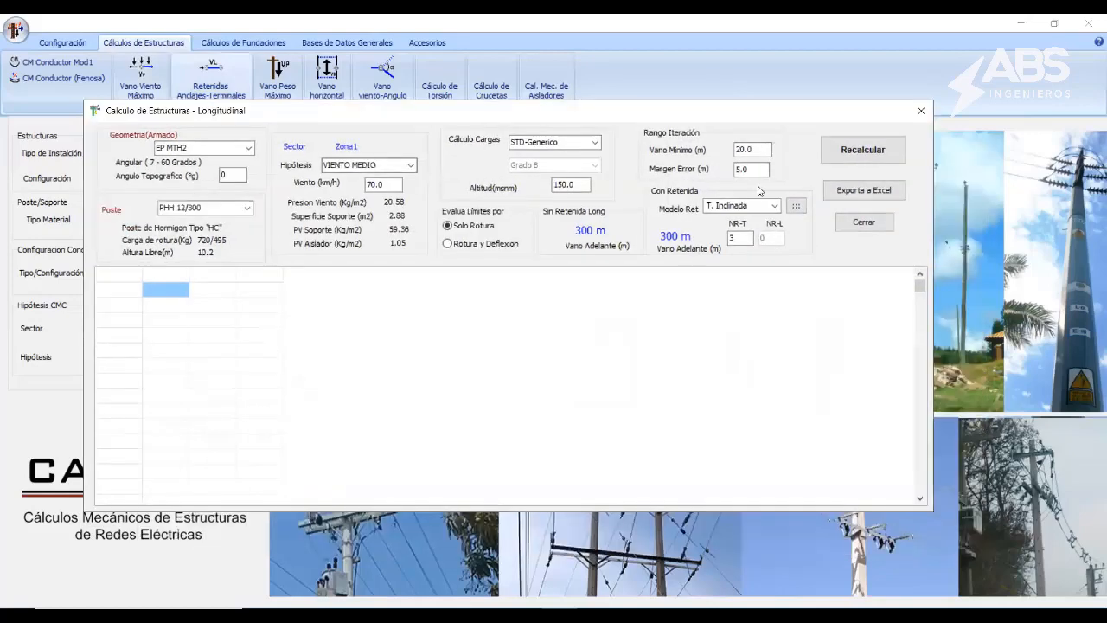
{"action": "left_click", "coordinate": [862, 150]}
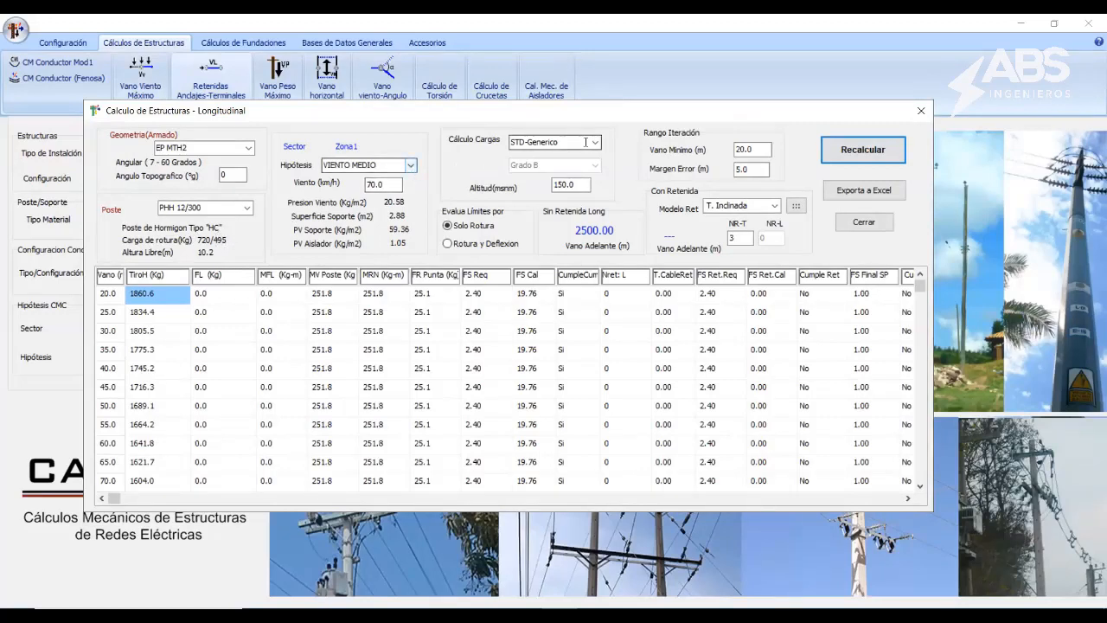
Step: Set the transverse guys to 0 in the longitudinal calculation and recalculate it
{"action": "double_click", "coordinate": [232, 175]}
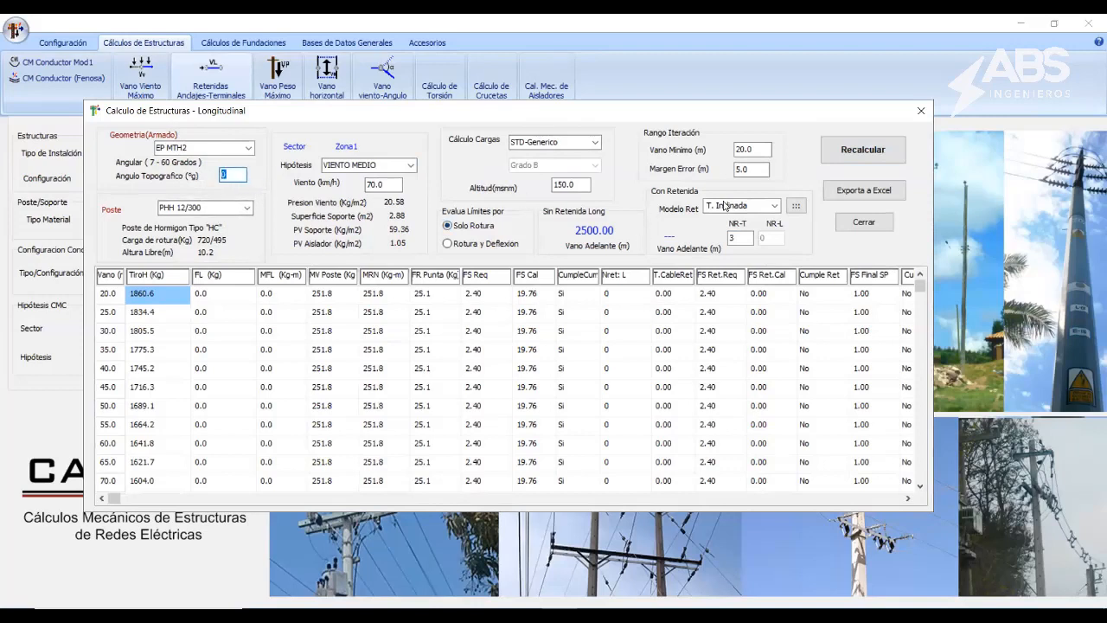
{"action": "left_click", "coordinate": [741, 237]}
{"action": "double_click", "coordinate": [748, 237]}
{"action": "type", "text": "0"}
{"action": "left_click", "coordinate": [881, 160]}
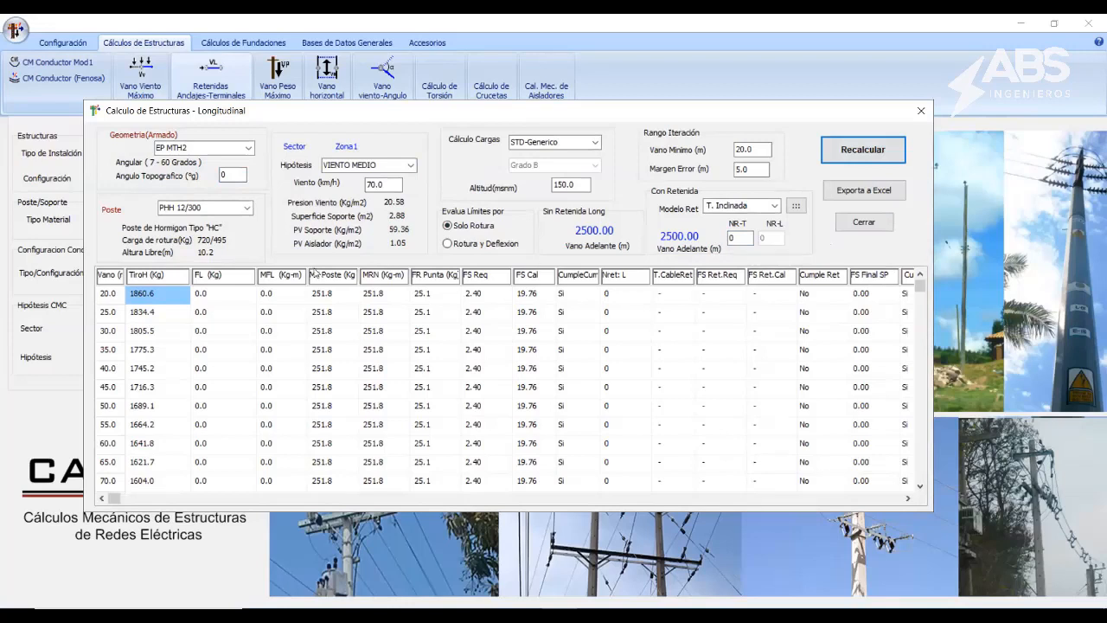
Step: Change the longitudinal calculation's geometry to the anchor/angle structure EP MTH4 and recalculate it
{"action": "left_click", "coordinate": [248, 148]}
{"action": "left_click", "coordinate": [177, 170]}
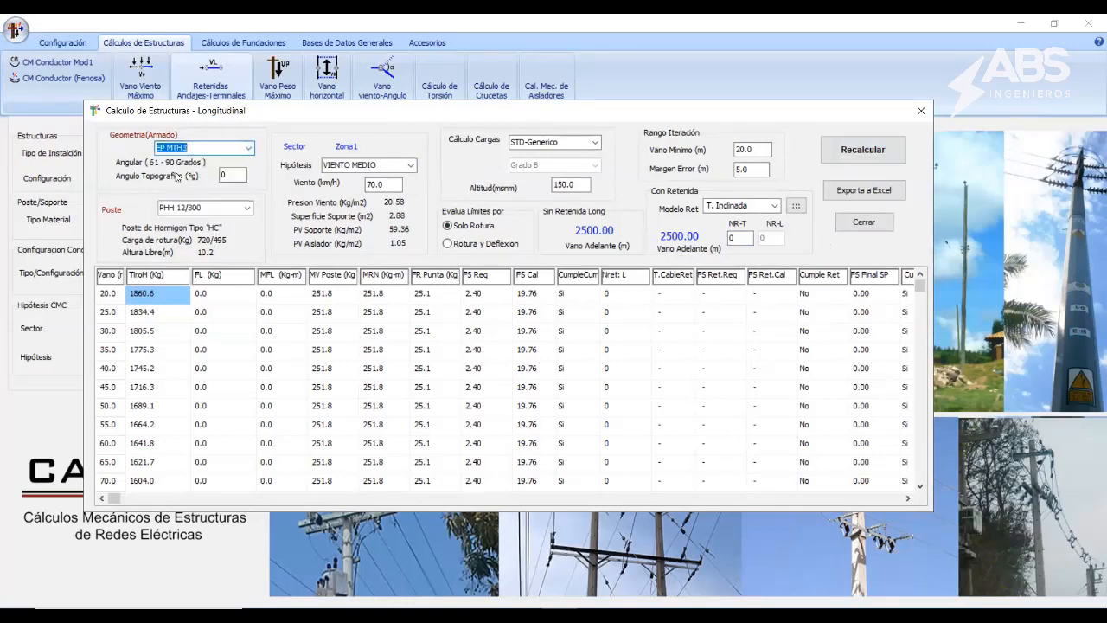
{"action": "left_click", "coordinate": [246, 147]}
{"action": "left_click", "coordinate": [204, 180]}
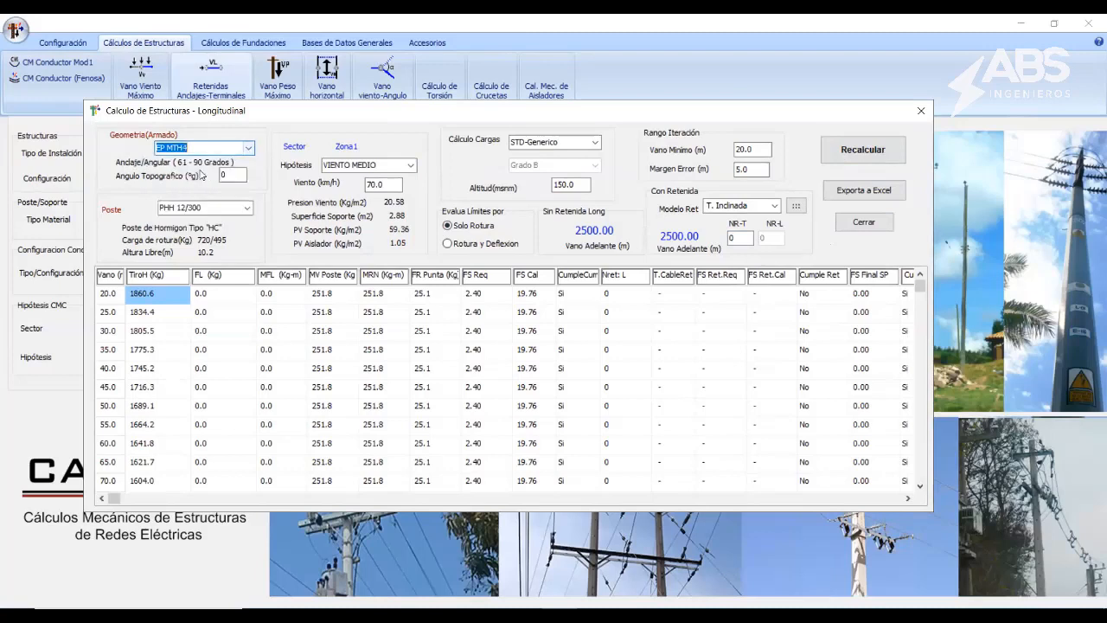
{"action": "left_click", "coordinate": [868, 156]}
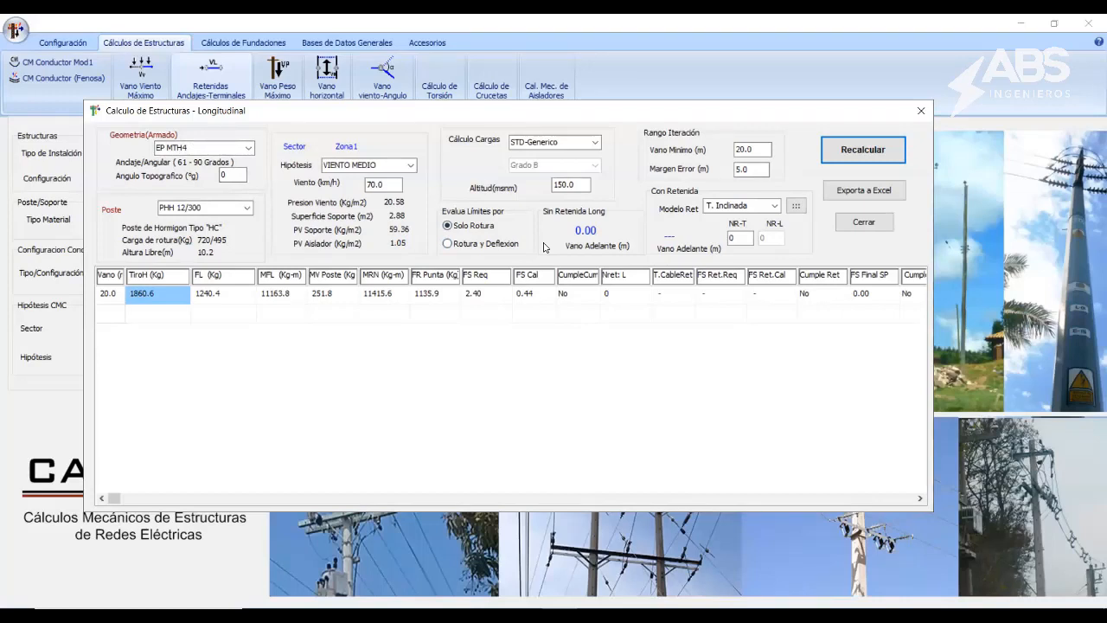
Step: Compare guy arrangements in the guy parameters and choose Long y Trasversal-Angulo for the longitudinal calculation
{"action": "left_click_drag", "start_coordinate": [896, 116], "coordinate": [895, 133]}
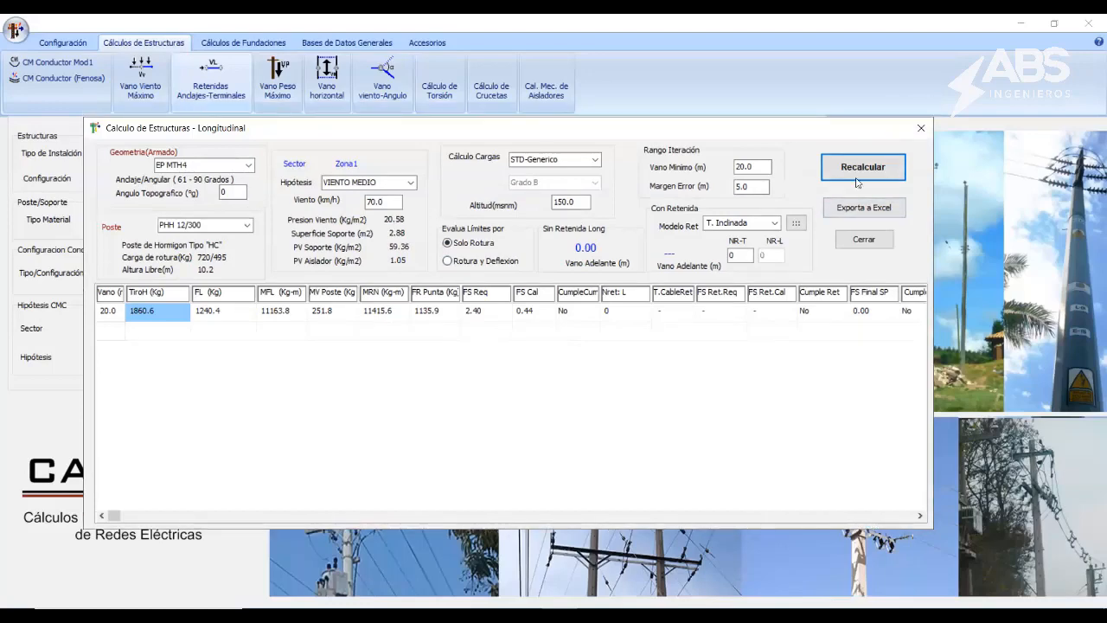
{"action": "left_click", "coordinate": [796, 223]}
{"action": "left_click", "coordinate": [510, 104]}
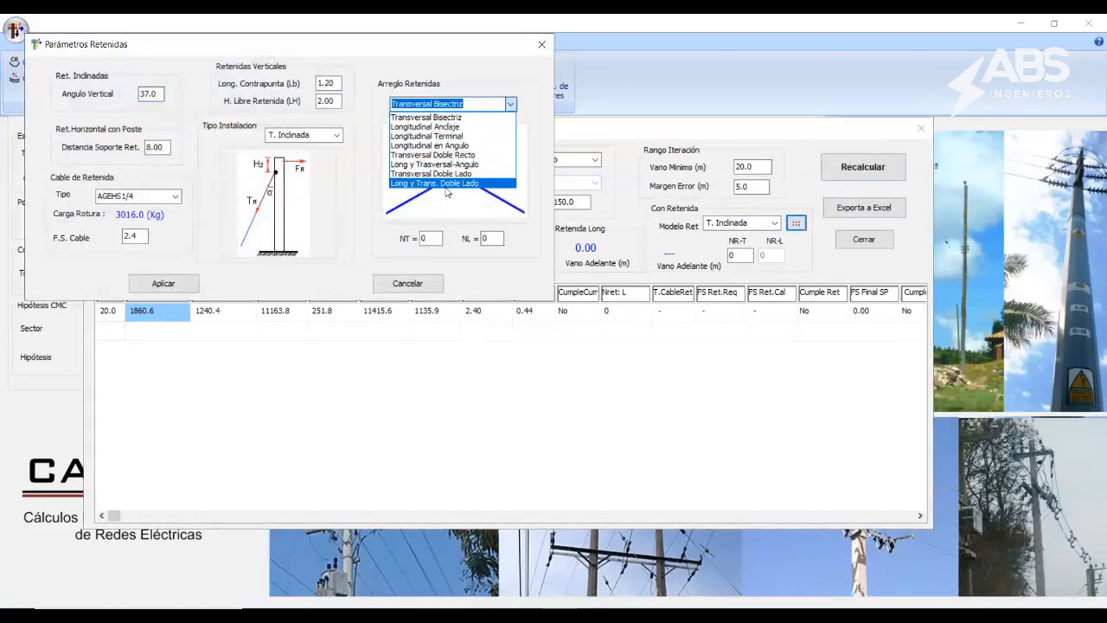
{"action": "left_click", "coordinate": [446, 183]}
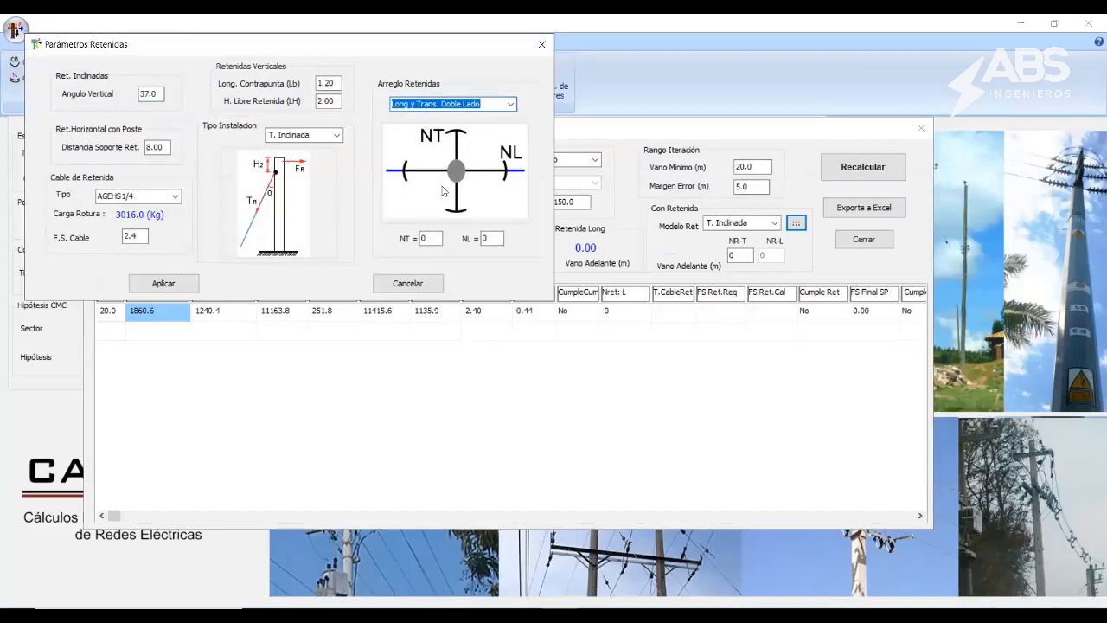
{"action": "left_click", "coordinate": [513, 104]}
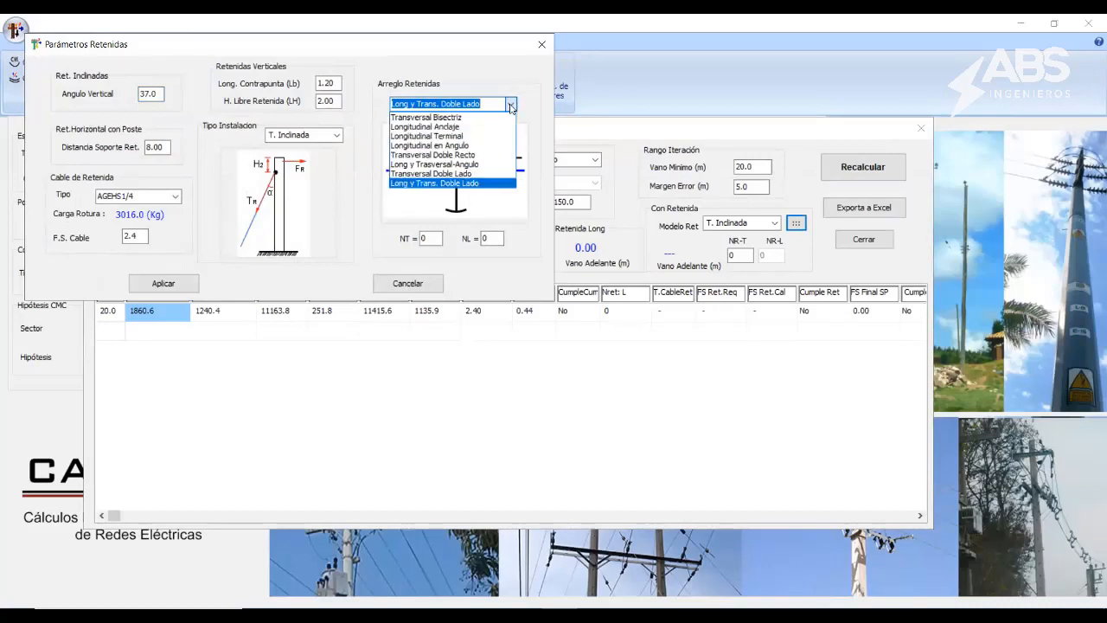
{"action": "left_click", "coordinate": [481, 147]}
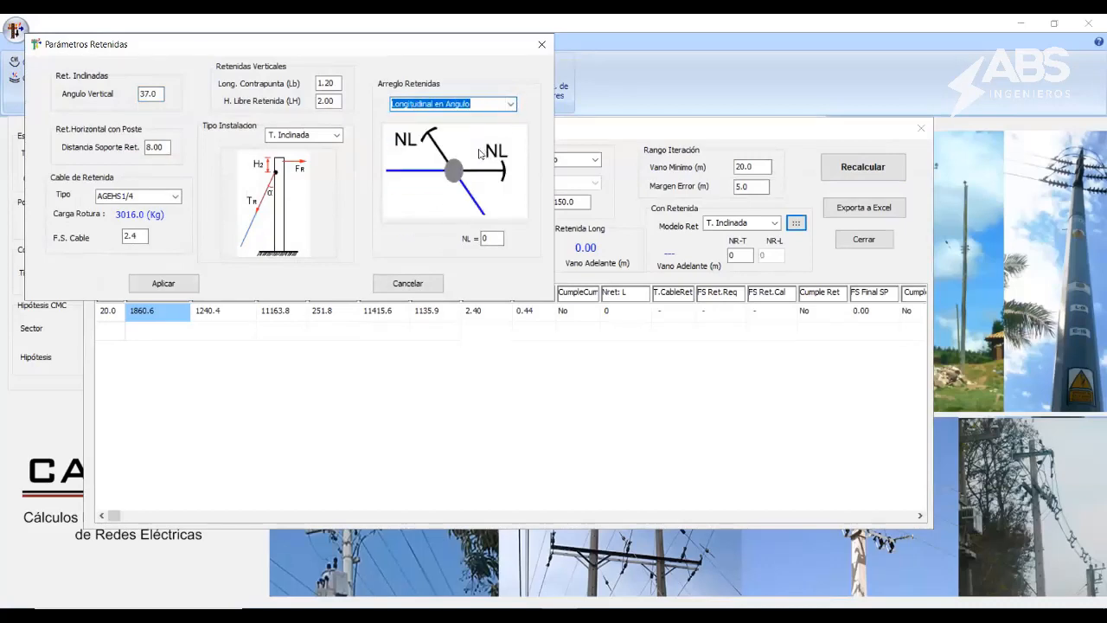
{"action": "left_click", "coordinate": [511, 105]}
{"action": "left_click", "coordinate": [477, 153]}
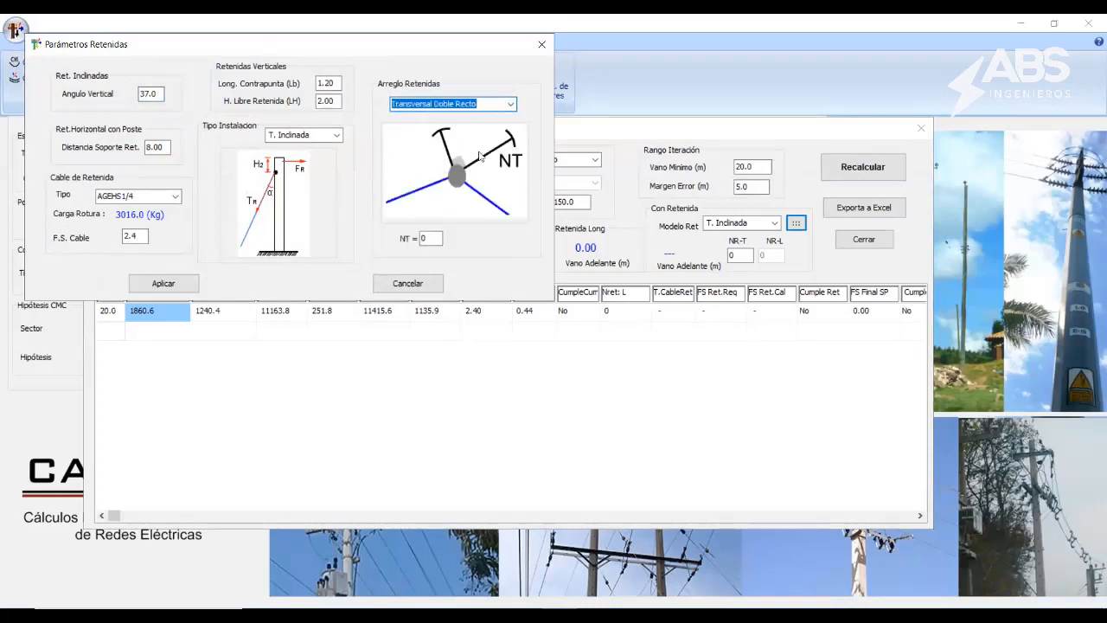
{"action": "left_click", "coordinate": [512, 104]}
{"action": "left_click", "coordinate": [475, 163]}
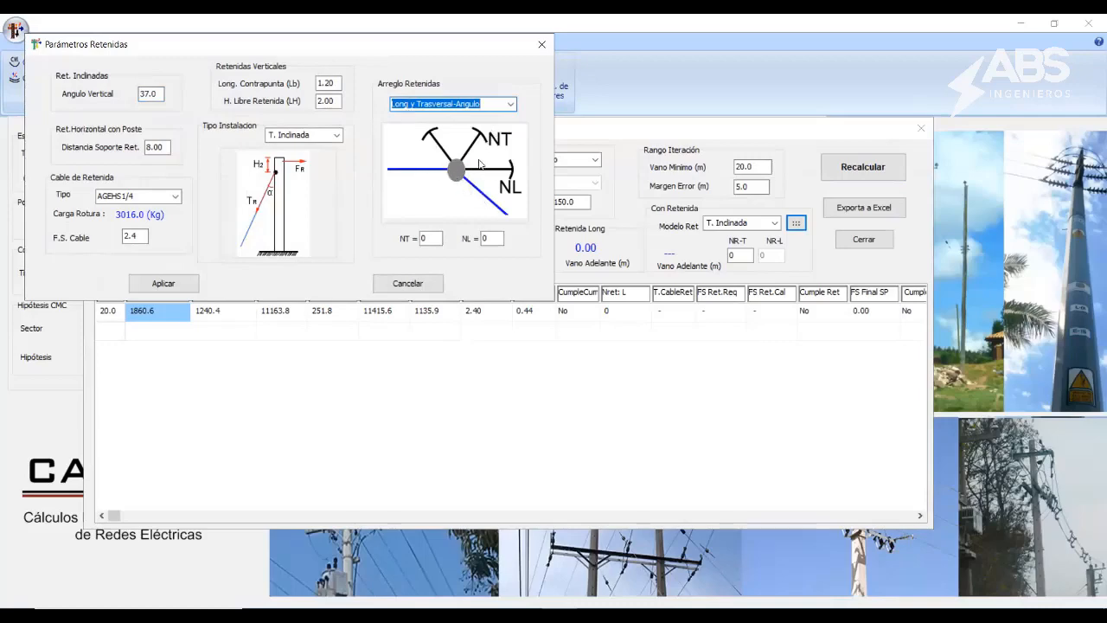
{"action": "left_click", "coordinate": [541, 44]}
Step: Recalculate the longitudinal span with 1 and finally 2 longitudinal guys
{"action": "double_click", "coordinate": [774, 256]}
{"action": "type", "text": "1"}
{"action": "left_click", "coordinate": [852, 171]}
{"action": "double_click", "coordinate": [772, 256]}
{"action": "type", "text": "2"}
{"action": "key", "text": "Return"}
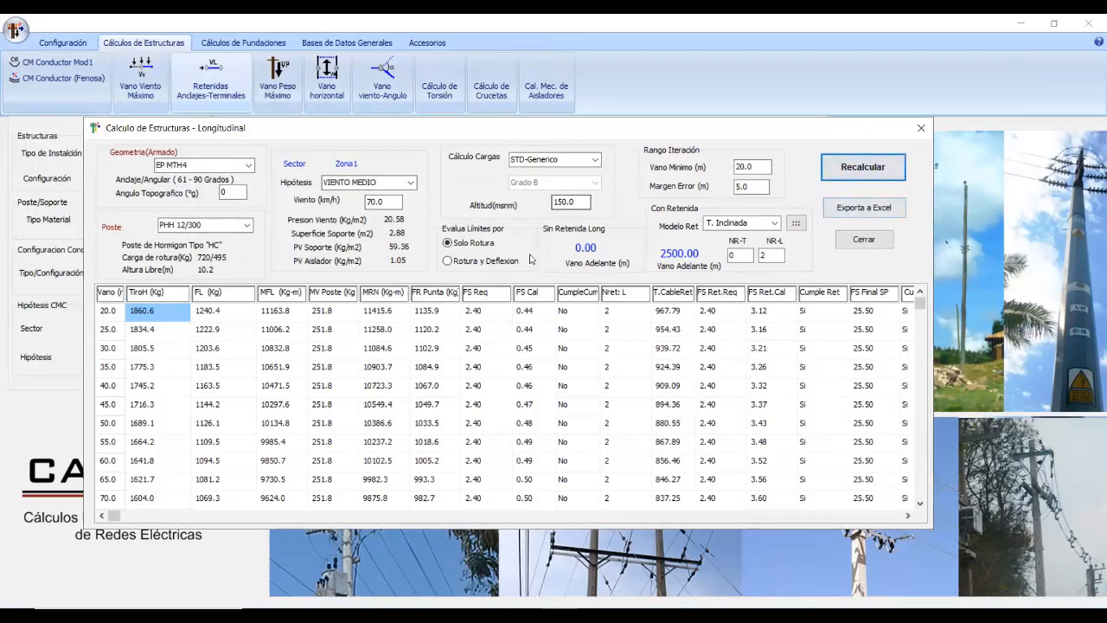
Step: Leave the longitudinal calculation, set the guy arrangement to Longitudinal Anclaje, and recalculate the maximum wind span report
{"action": "left_click", "coordinate": [919, 130]}
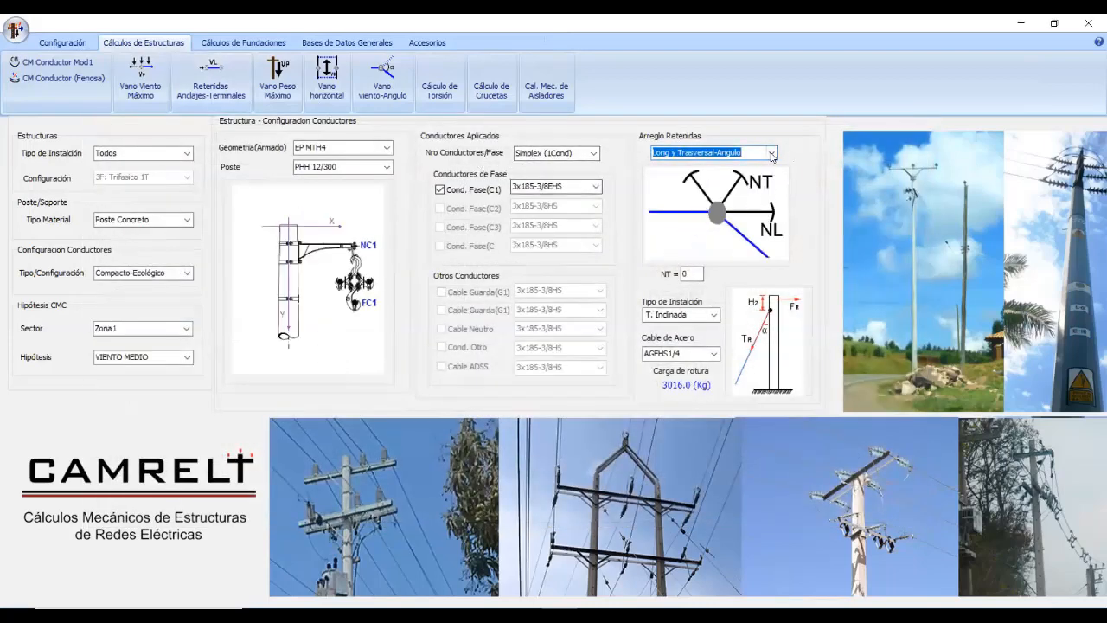
{"action": "left_click", "coordinate": [772, 154]}
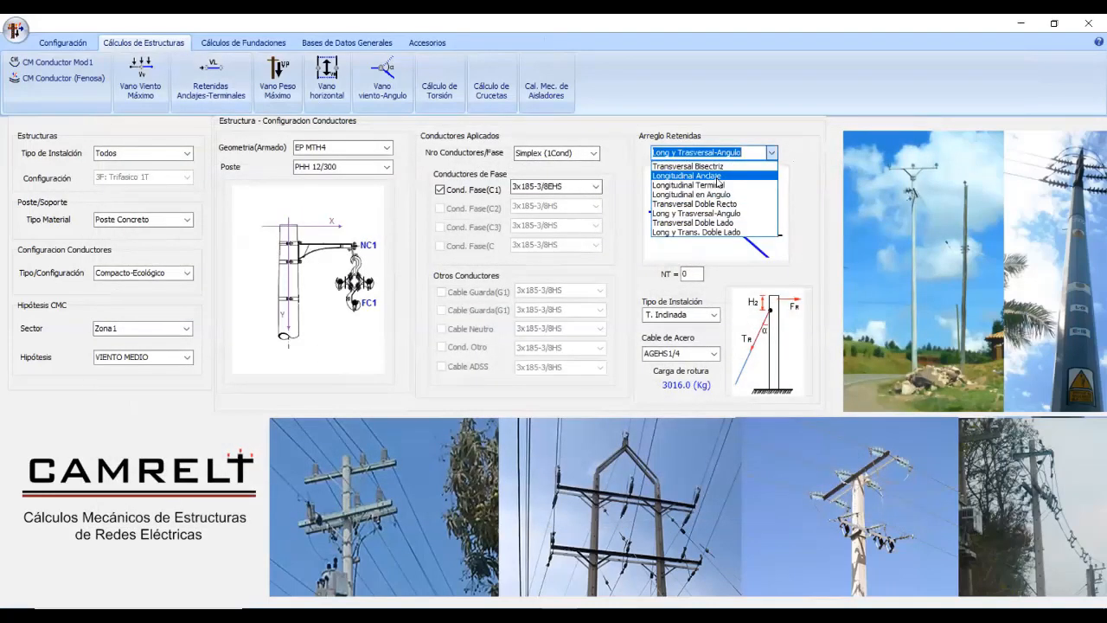
{"action": "left_click", "coordinate": [717, 176]}
{"action": "left_click", "coordinate": [140, 76]}
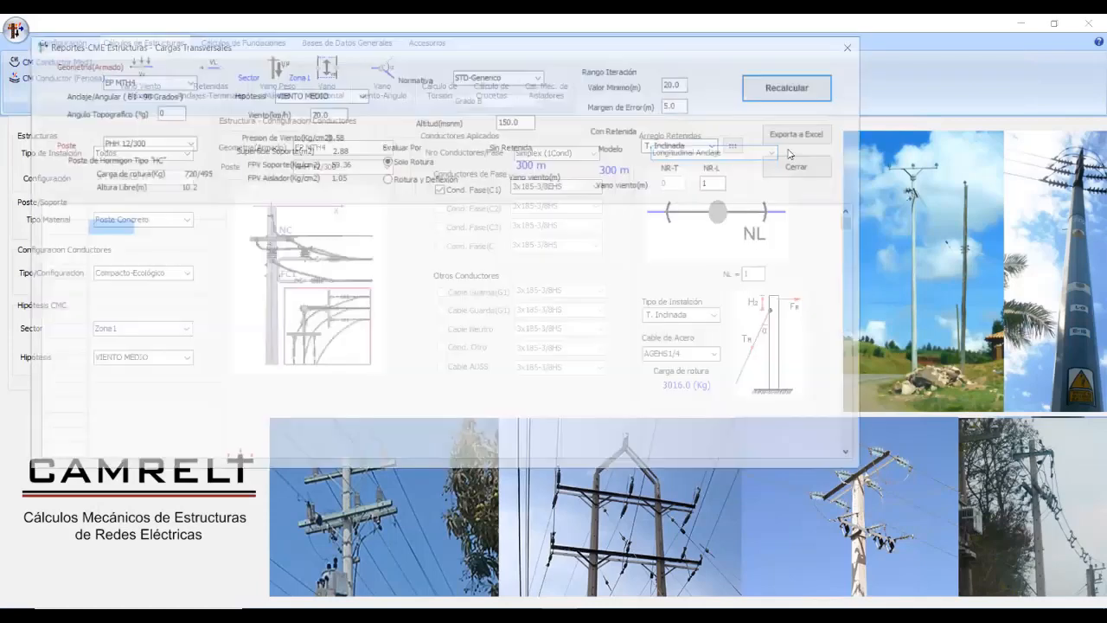
{"action": "left_click", "coordinate": [794, 85]}
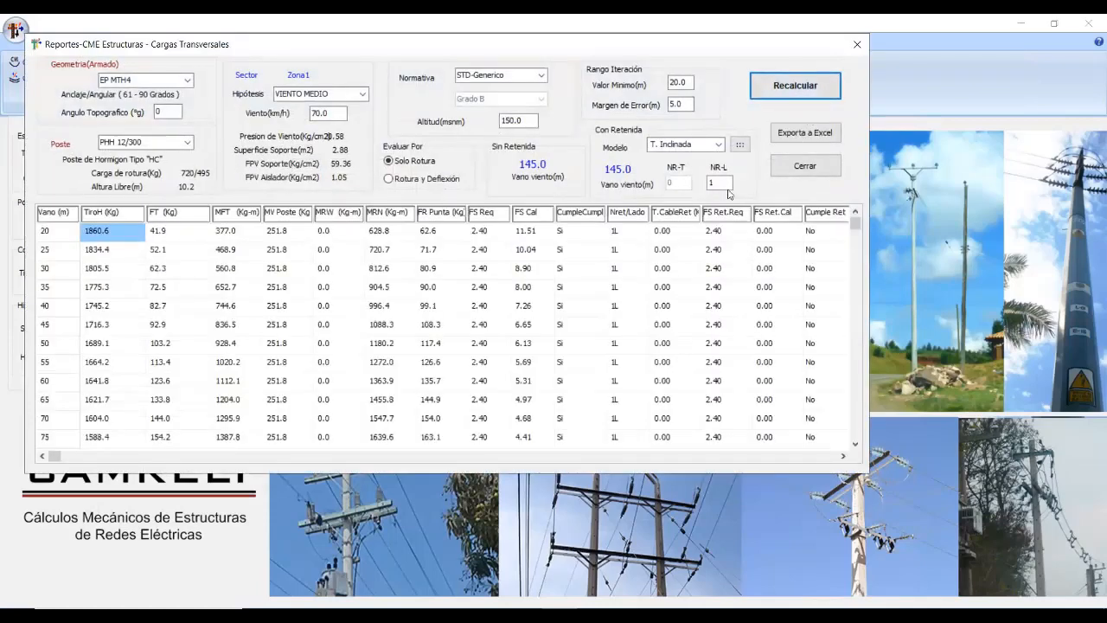
Step: Set the longitudinal guys to 2 and recalculate the wind span report
{"action": "double_click", "coordinate": [716, 182]}
{"action": "type", "text": "2"}
{"action": "left_click", "coordinate": [817, 89]}
Step: Set the topographic angle to 90 degrees and recalculate the wind span for EP MTH4
{"action": "double_click", "coordinate": [167, 112]}
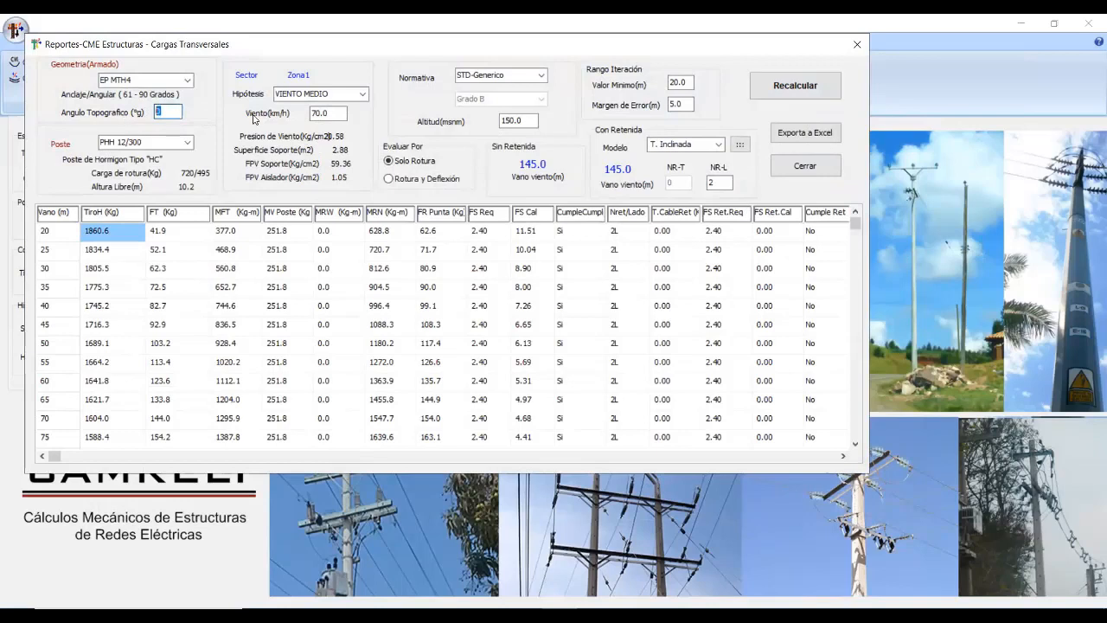
{"action": "type", "text": "90"}
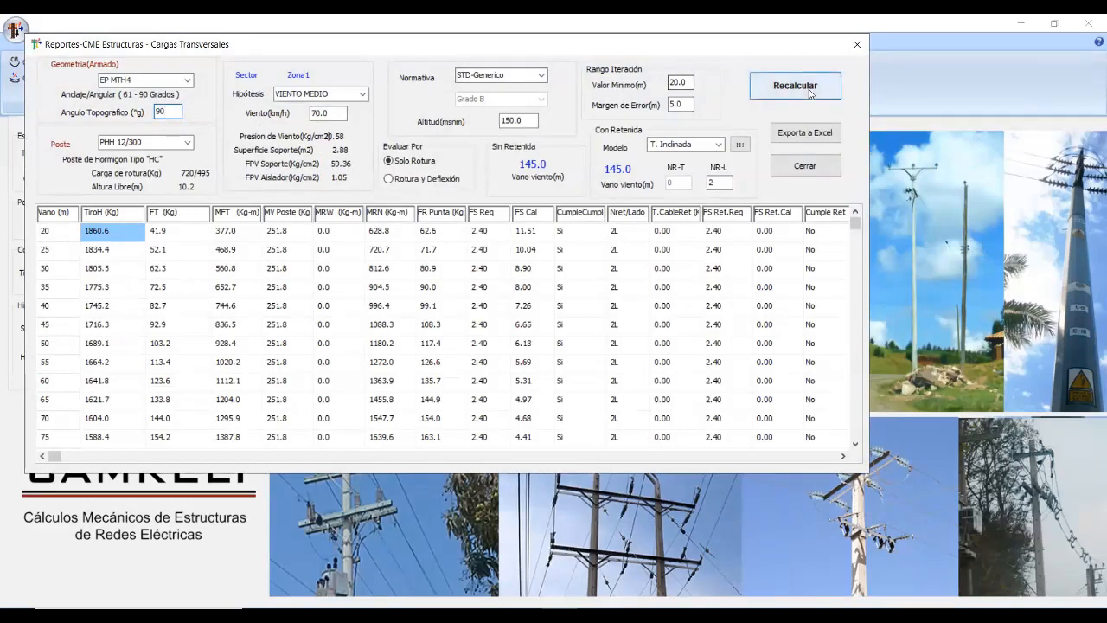
{"action": "left_click", "coordinate": [808, 89]}
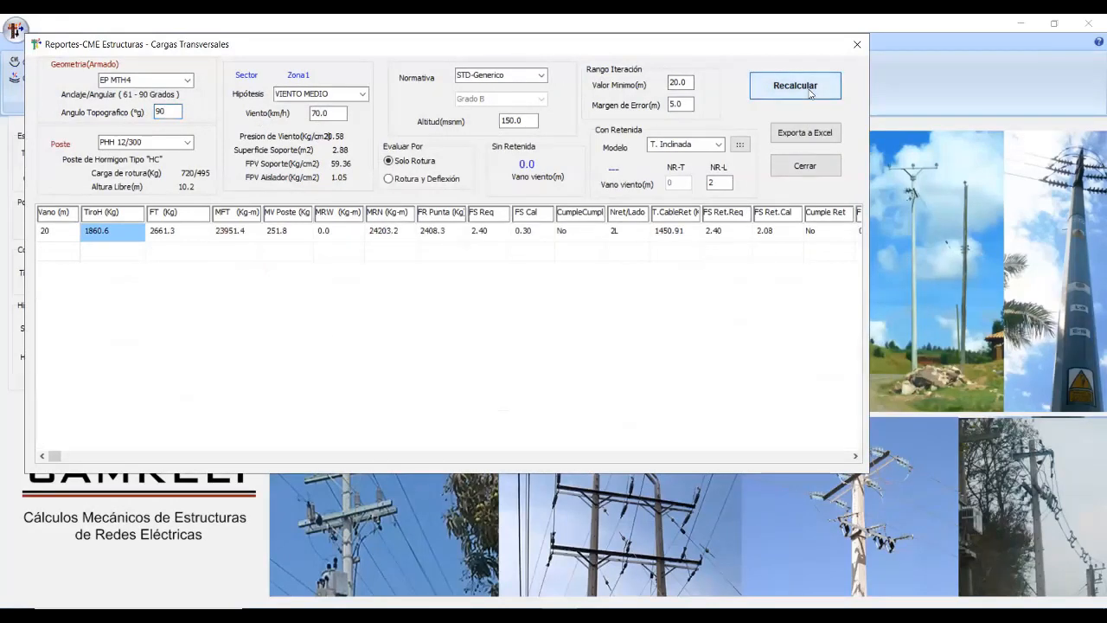
Step: Set the topographic angle to 60 degrees and recalculate the wind span for the EP MTH4 structure
{"action": "double_click", "coordinate": [160, 111]}
{"action": "type", "text": "60"}
{"action": "left_click", "coordinate": [792, 86]}
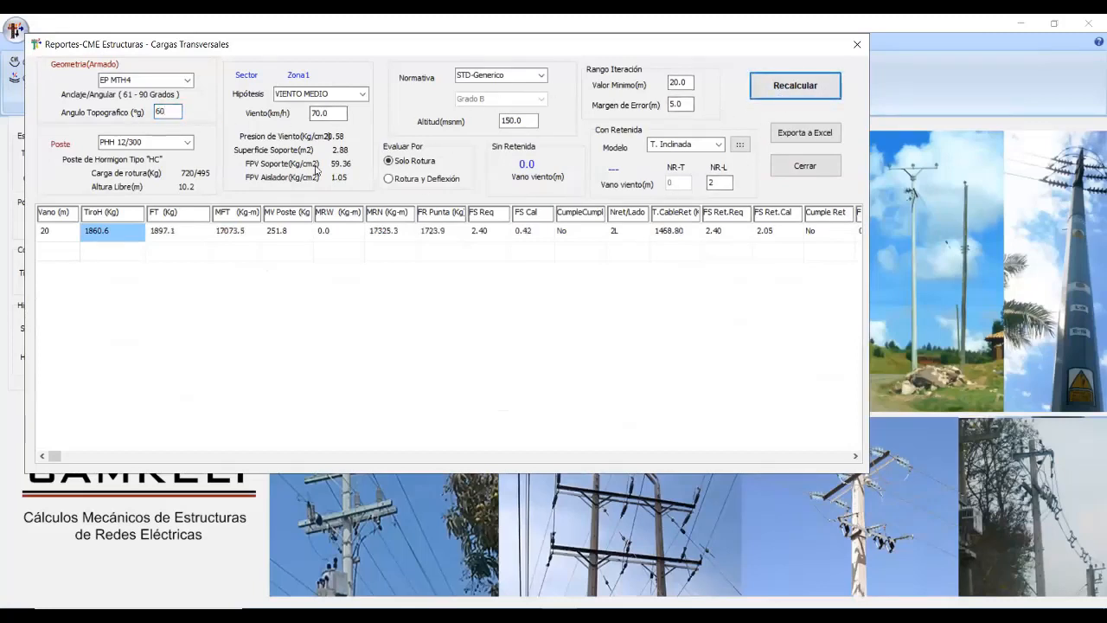
Step: Increase the longitudinal guys to 3 and recalculate the wind span report
{"action": "double_click", "coordinate": [730, 183]}
{"action": "type", "text": "3"}
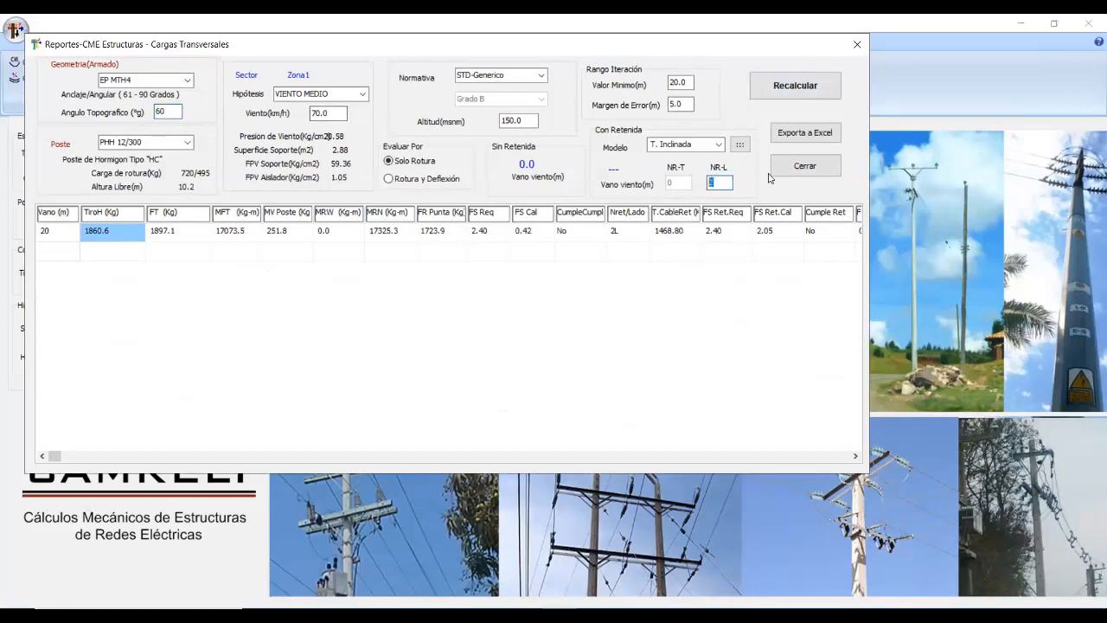
{"action": "left_click", "coordinate": [824, 89]}
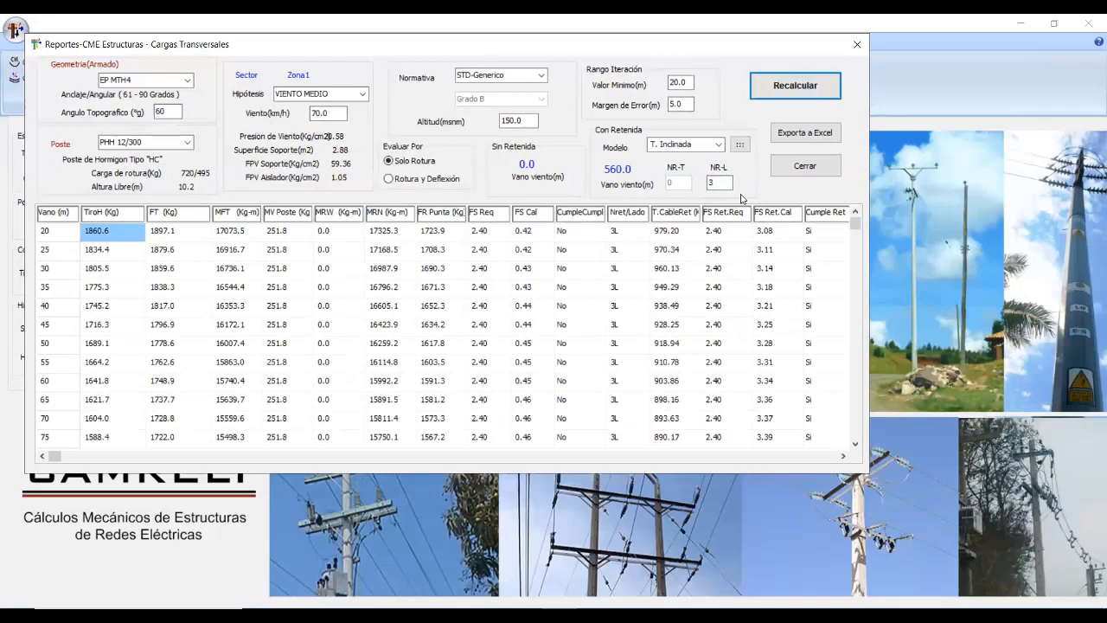
Step: Set the topographic angle to 90 degrees and recalculate the wind span with the three longitudinal guys
{"action": "left_click", "coordinate": [170, 112]}
{"action": "key", "text": "BackSpace"}
{"action": "key", "text": "BackSpace"}
{"action": "type", "text": "90"}
{"action": "left_click", "coordinate": [802, 93]}
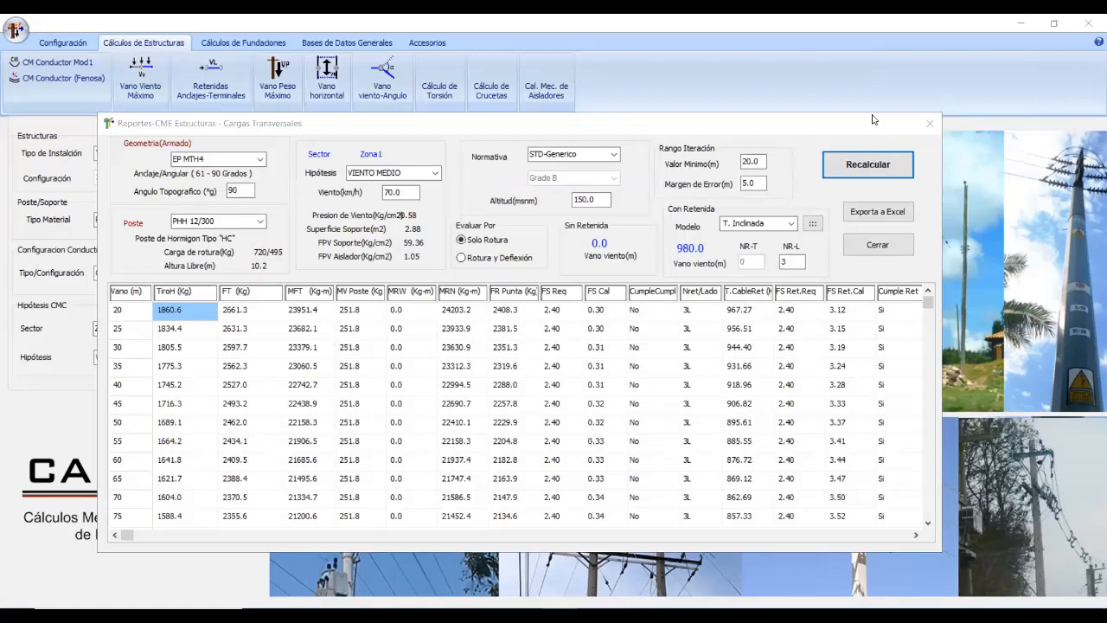
Step: Leave the wind span report, view the concrete poles in the ANDE support database, and close it
{"action": "left_click", "coordinate": [560, 134]}
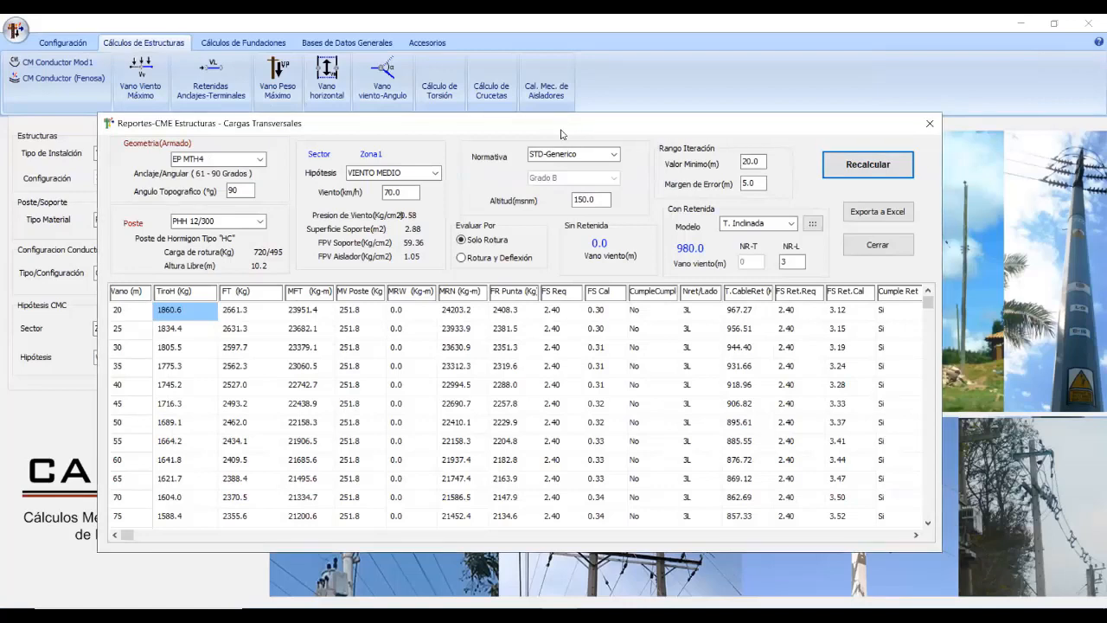
{"action": "left_click", "coordinate": [398, 67]}
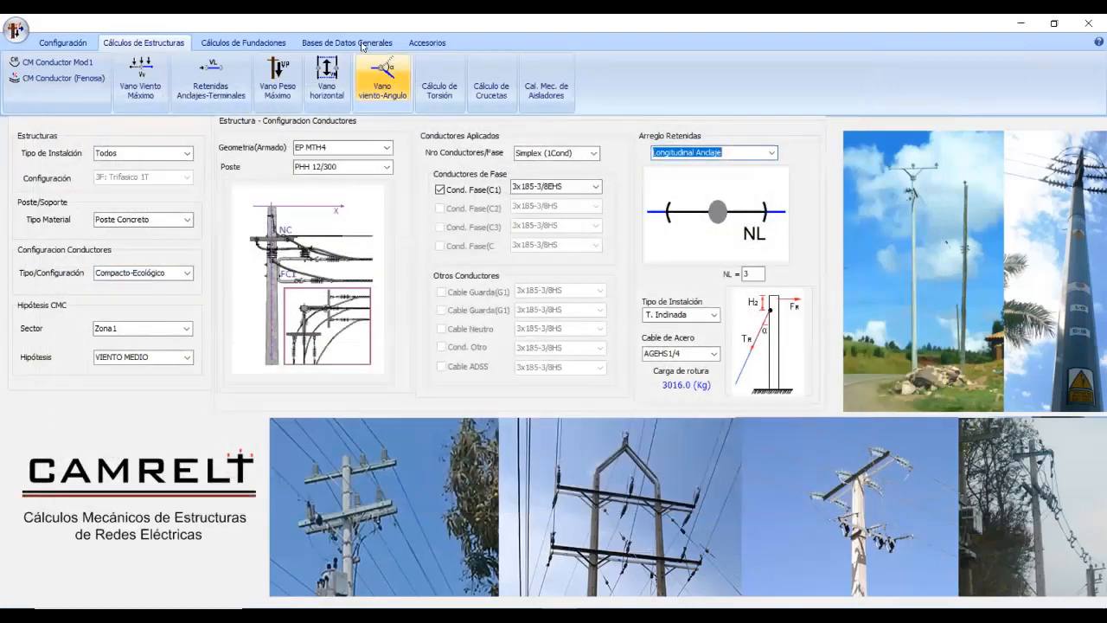
{"action": "left_click", "coordinate": [346, 42]}
{"action": "left_click", "coordinate": [28, 80]}
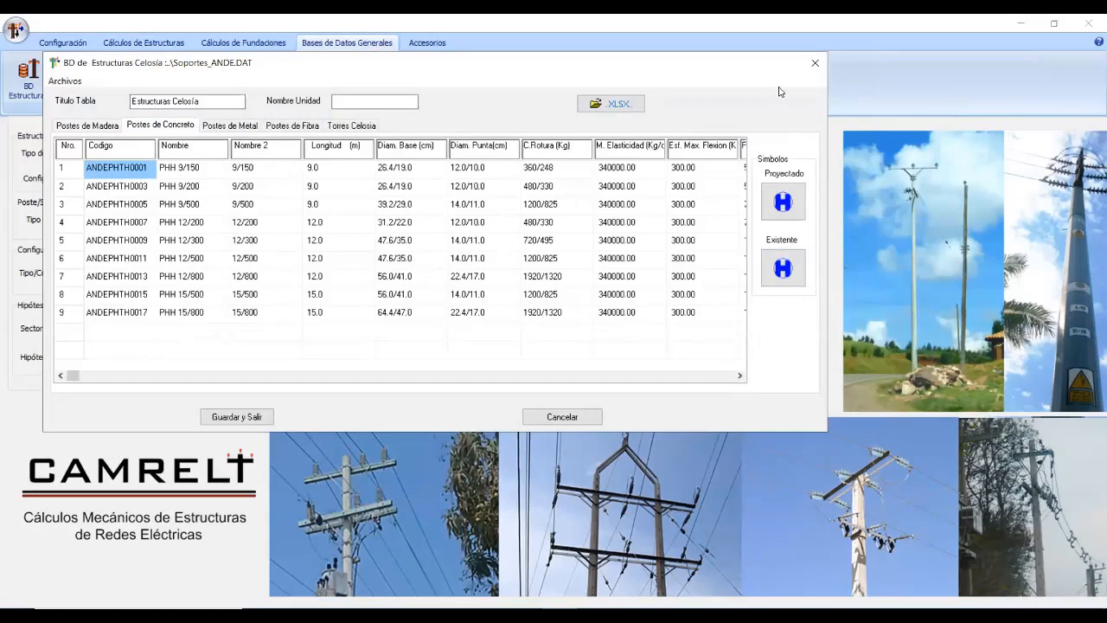
{"action": "left_click", "coordinate": [815, 63]}
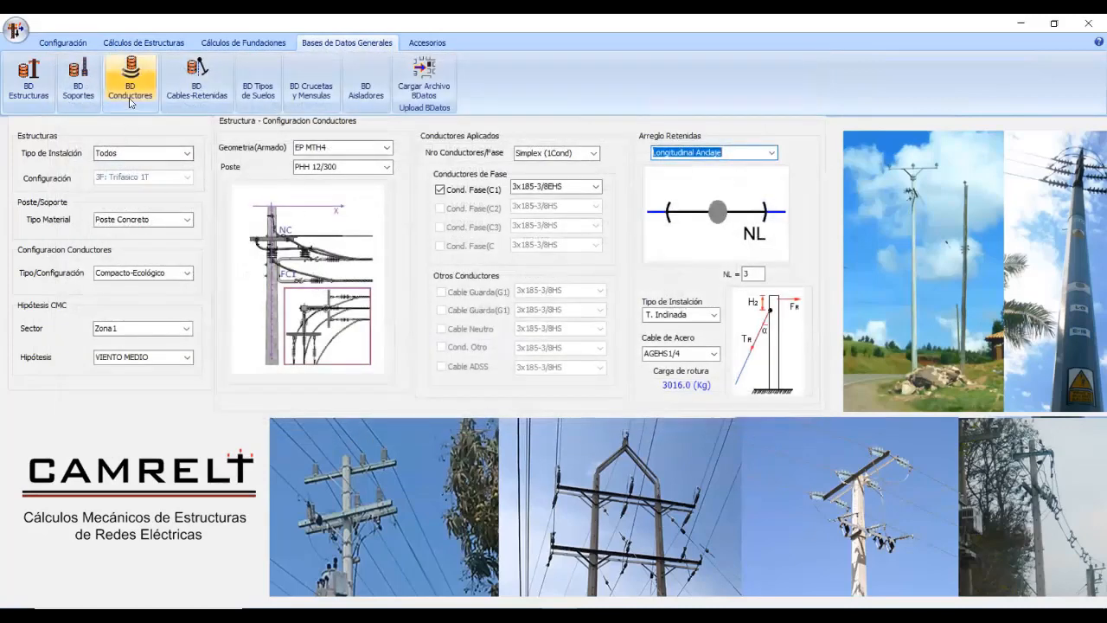
Step: Review the data of compact conductor 3x185-3/8HS in the conductor database, then close it unchanged and return to the structure calculations
{"action": "left_click", "coordinate": [130, 86]}
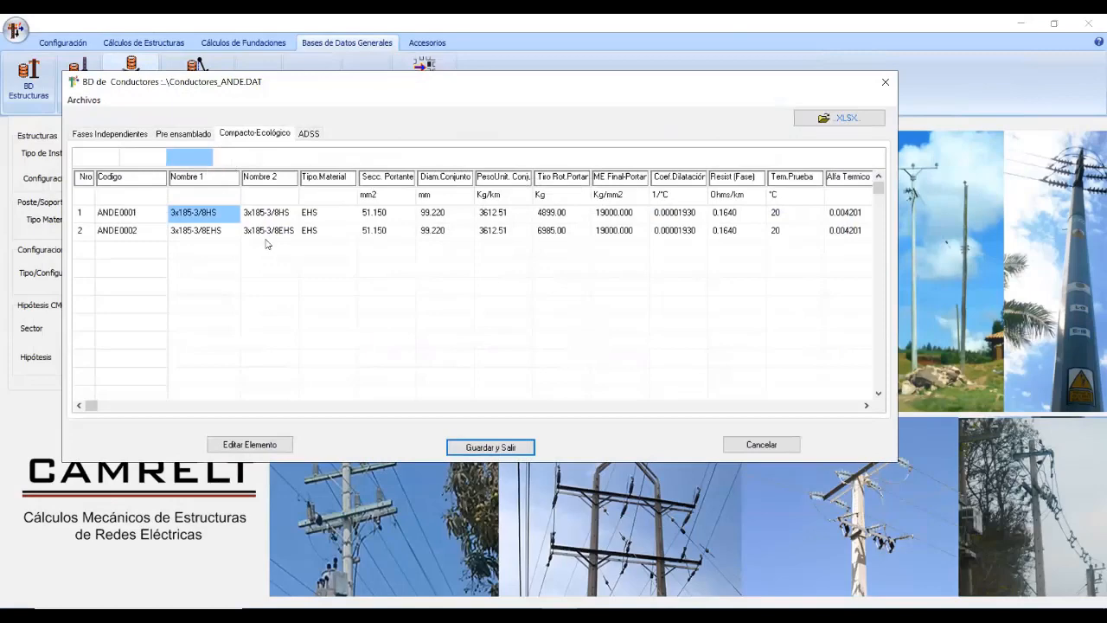
{"action": "left_click", "coordinate": [313, 217]}
{"action": "left_click", "coordinate": [251, 220]}
{"action": "double_click", "coordinate": [251, 219]}
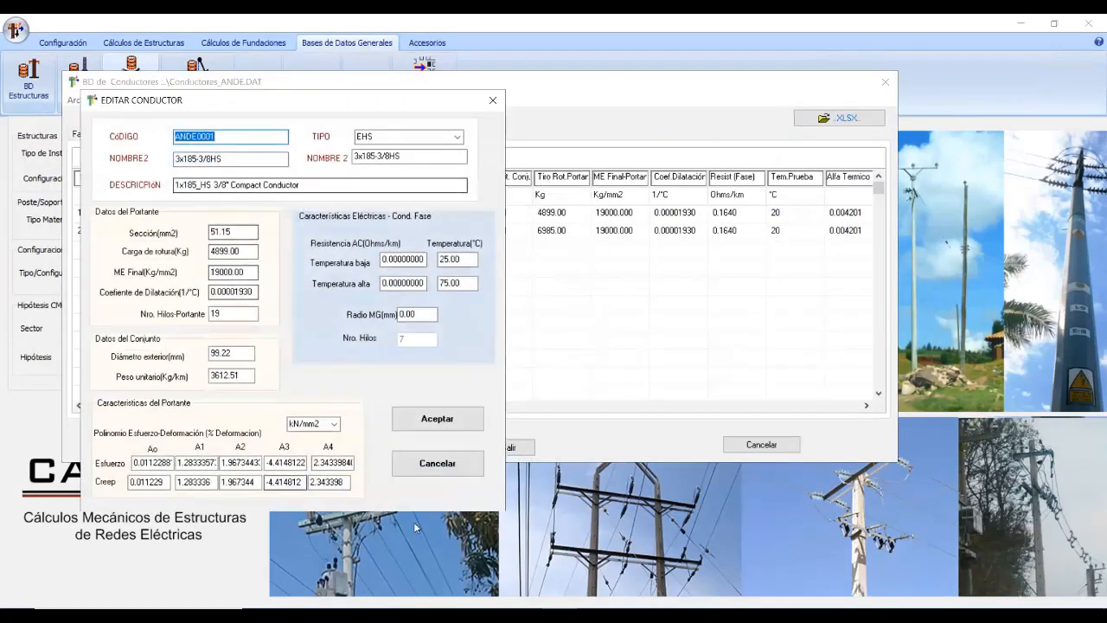
{"action": "left_click", "coordinate": [493, 102]}
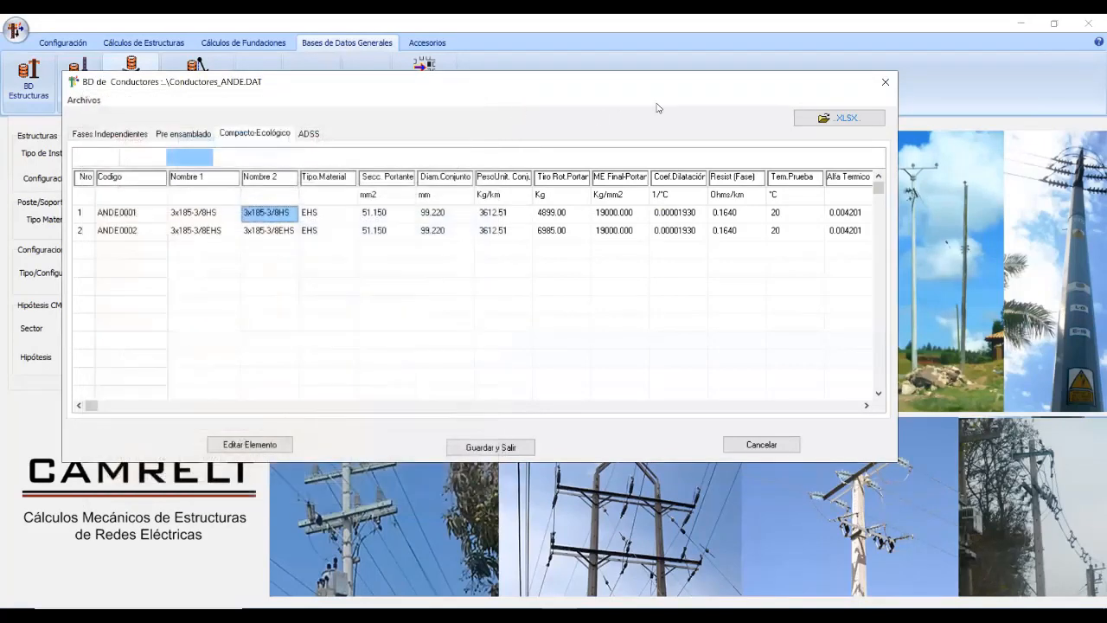
{"action": "left_click", "coordinate": [761, 444]}
{"action": "left_click", "coordinate": [144, 42]}
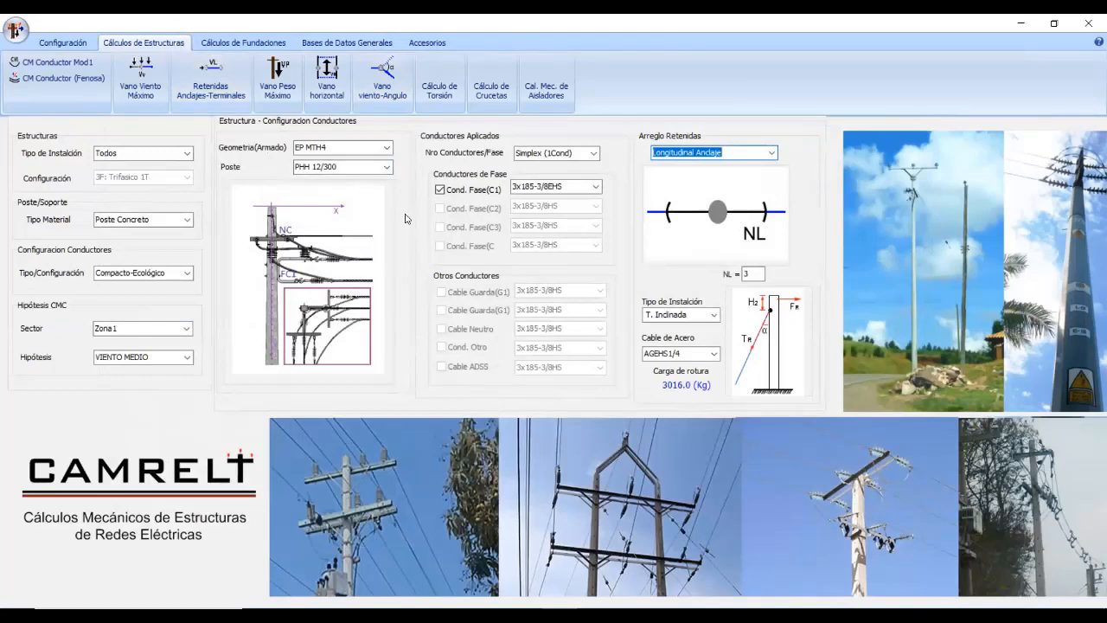
Step: Reopen the support database and examine the ANDE concrete poles
{"action": "left_click", "coordinate": [346, 42]}
{"action": "left_click", "coordinate": [78, 82]}
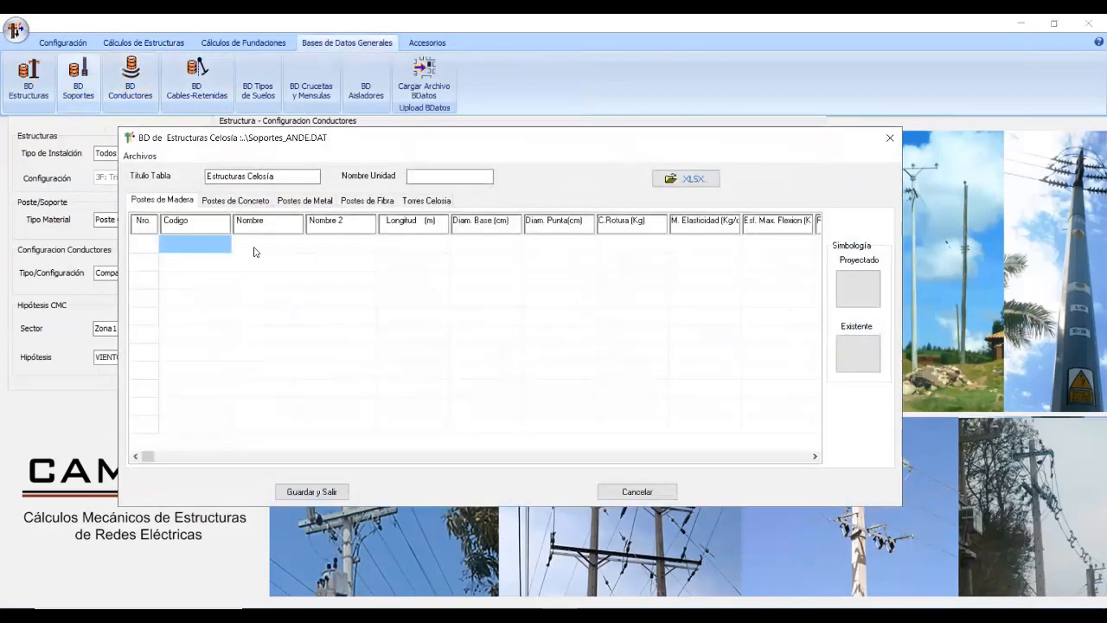
{"action": "left_click", "coordinate": [235, 200]}
{"action": "left_click", "coordinate": [320, 317]}
{"action": "key", "text": "Up"}
{"action": "key", "text": "Up"}
{"action": "key", "text": "Up"}
{"action": "key", "text": "Up"}
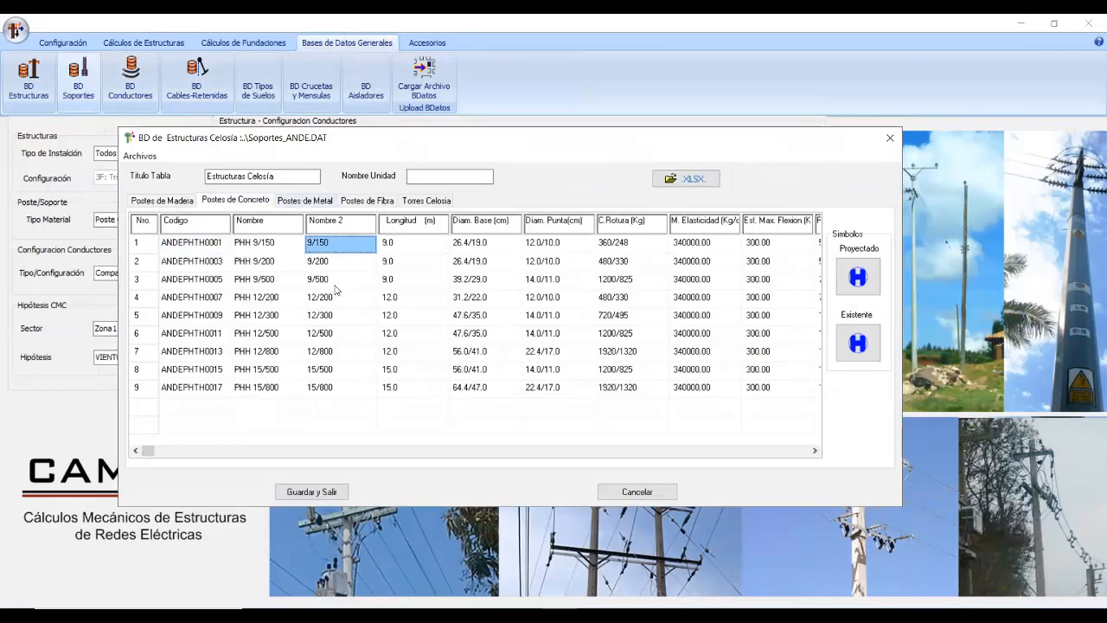
Step: Load the support file SoportesHormig_Circular.DAT into the support database
{"action": "left_click", "coordinate": [138, 156]}
{"action": "left_click", "coordinate": [159, 172]}
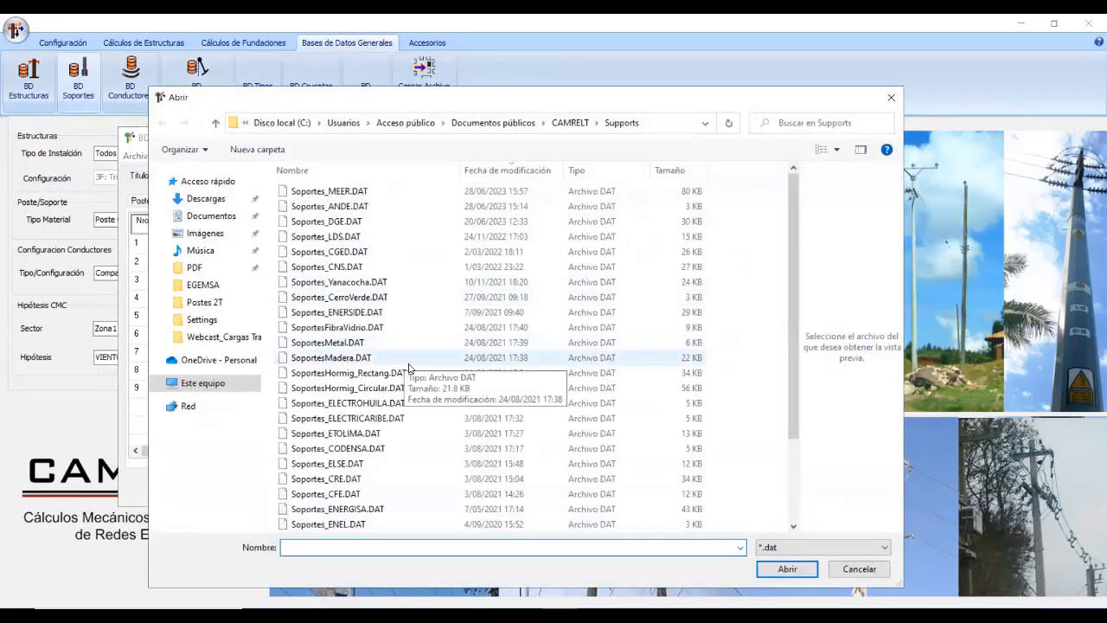
{"action": "scroll", "coordinate": [385, 389], "scroll_direction": "down", "scroll_amount": 3}
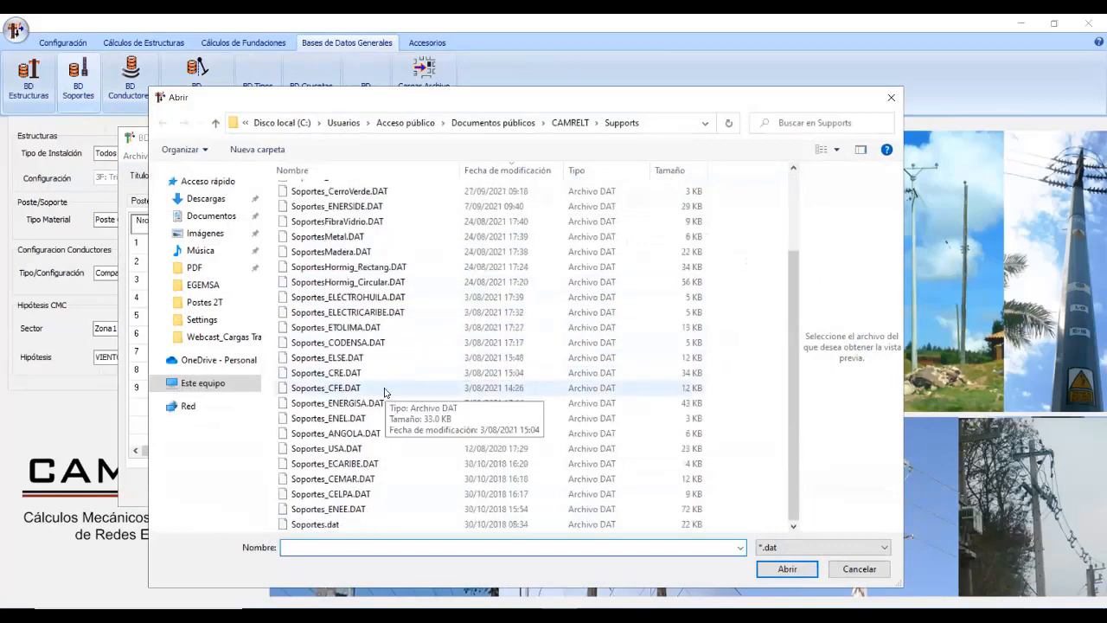
{"action": "scroll", "coordinate": [383, 390], "scroll_direction": "up", "scroll_amount": 3}
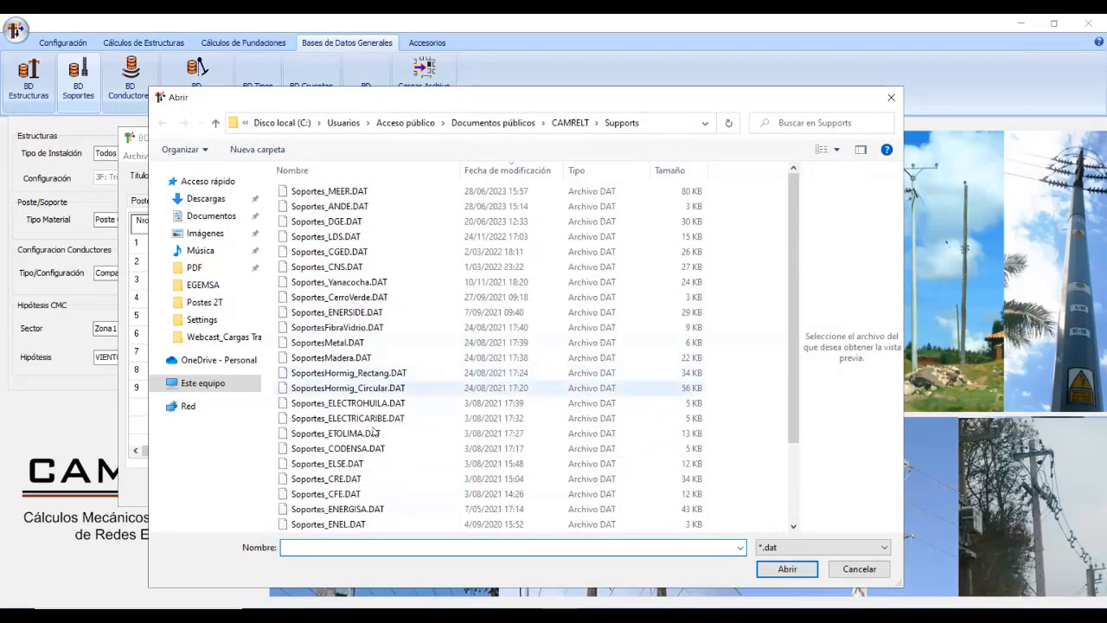
{"action": "left_click", "coordinate": [373, 377]}
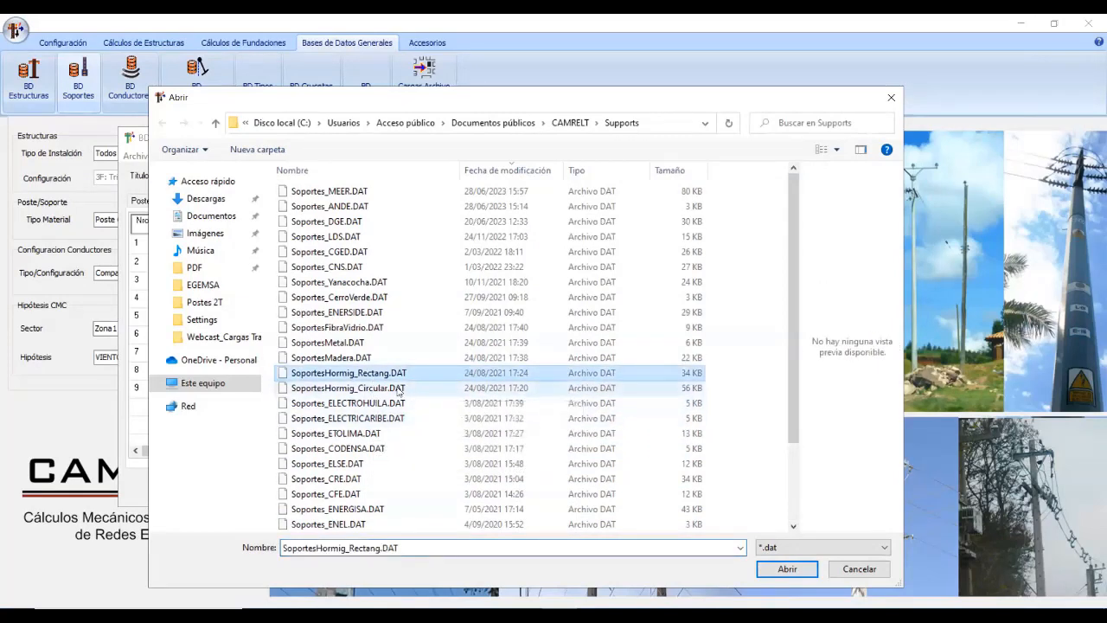
{"action": "left_click", "coordinate": [437, 390]}
{"action": "left_click", "coordinate": [786, 568]}
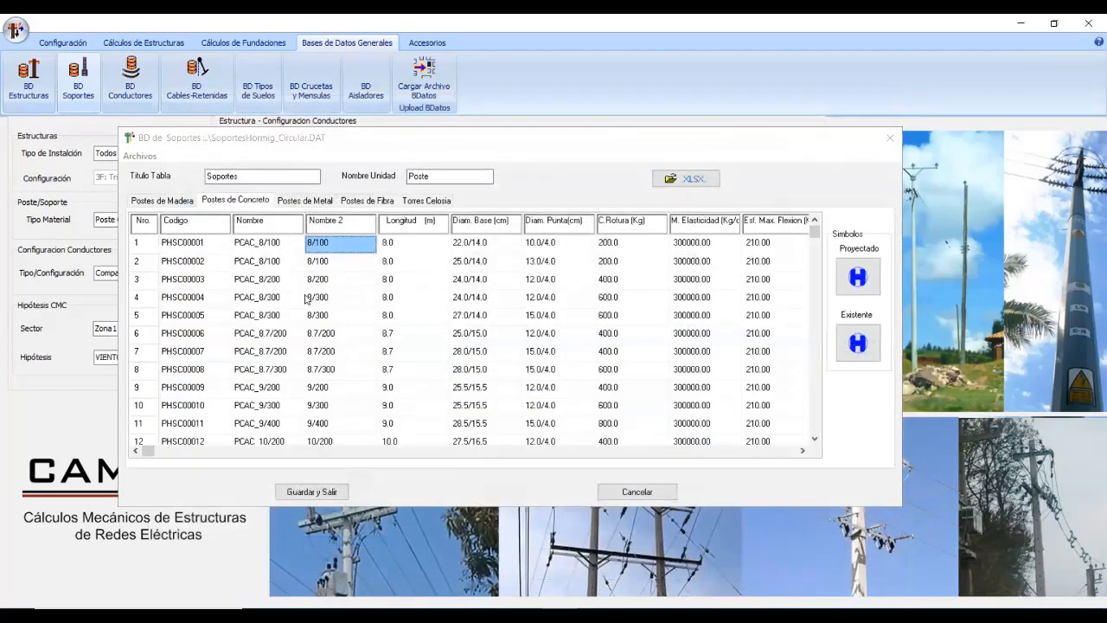
Step: Browse the circular concrete poles and examine their lengths, diameters and breaking loads
{"action": "left_click", "coordinate": [317, 296]}
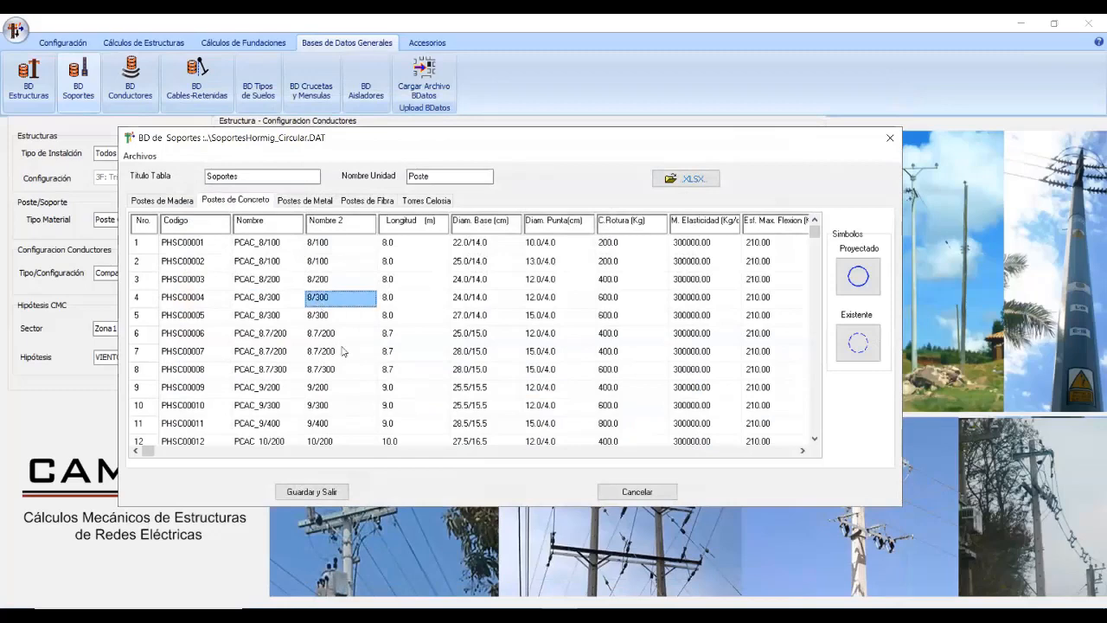
{"action": "key", "text": "Down"}
{"action": "key", "text": "Down"}
{"action": "key", "text": "Down"}
{"action": "key", "text": "Down"}
{"action": "key", "text": "Down"}
{"action": "key", "text": "Down"}
{"action": "key", "text": "Down"}
{"action": "key", "text": "Down"}
{"action": "key", "text": "Down"}
{"action": "key", "text": "Down"}
{"action": "key", "text": "Down"}
{"action": "key", "text": "Down"}
{"action": "key", "text": "Down"}
{"action": "key", "text": "Down"}
{"action": "key", "text": "Down"}
{"action": "key", "text": "Down"}
{"action": "key", "text": "Down"}
{"action": "key", "text": "Down"}
{"action": "key", "text": "Down"}
{"action": "key", "text": "Down"}
{"action": "key", "text": "Down"}
{"action": "key", "text": "Down"}
{"action": "key", "text": "Down"}
{"action": "key", "text": "Down"}
{"action": "key", "text": "Down"}
{"action": "key", "text": "Down"}
{"action": "key", "text": "Down"}
{"action": "key", "text": "Down"}
{"action": "key", "text": "Down"}
{"action": "key", "text": "Down"}
{"action": "key", "text": "Down"}
{"action": "key", "text": "Down"}
{"action": "key", "text": "Down"}
{"action": "key", "text": "Down"}
{"action": "key", "text": "Down"}
{"action": "key", "text": "Down"}
{"action": "key", "text": "Down"}
{"action": "key", "text": "Down"}
{"action": "key", "text": "Down"}
{"action": "key", "text": "Down"}
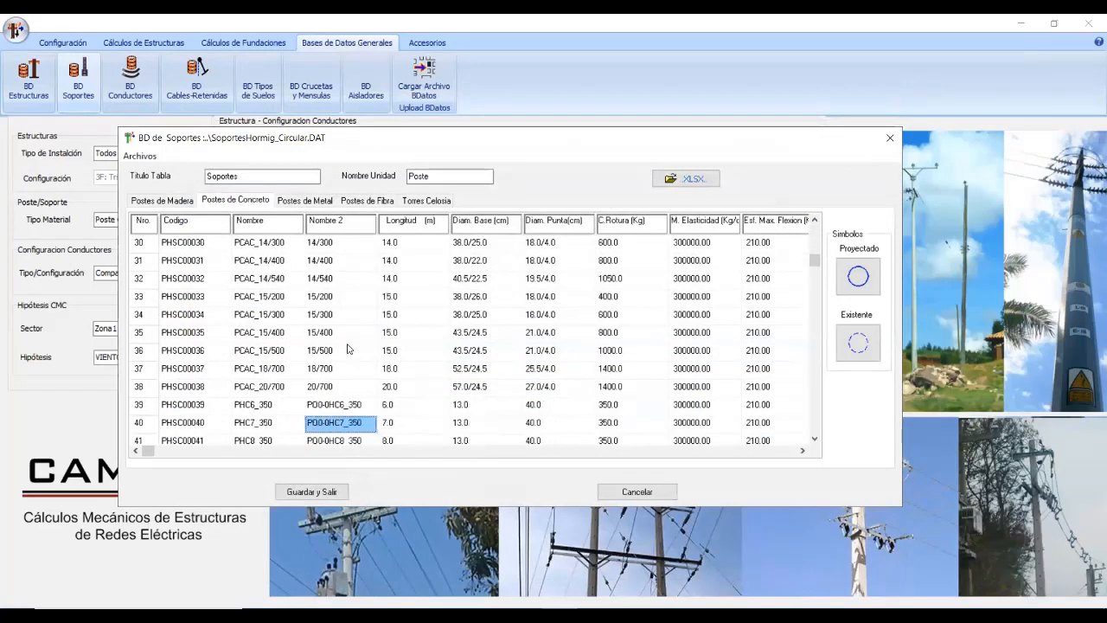
{"action": "key", "text": "Down"}
{"action": "key", "text": "Down"}
{"action": "key", "text": "Down"}
{"action": "key", "text": "Down"}
{"action": "key", "text": "Down"}
{"action": "key", "text": "Down"}
{"action": "key", "text": "Down"}
{"action": "key", "text": "Down"}
{"action": "key", "text": "Down"}
{"action": "key", "text": "Down"}
{"action": "key", "text": "Down"}
{"action": "key", "text": "Down"}
{"action": "key", "text": "Down"}
{"action": "key", "text": "Down"}
{"action": "key", "text": "Down"}
{"action": "key", "text": "Down"}
{"action": "key", "text": "Down"}
{"action": "key", "text": "Down"}
{"action": "key", "text": "Down"}
{"action": "key", "text": "Down"}
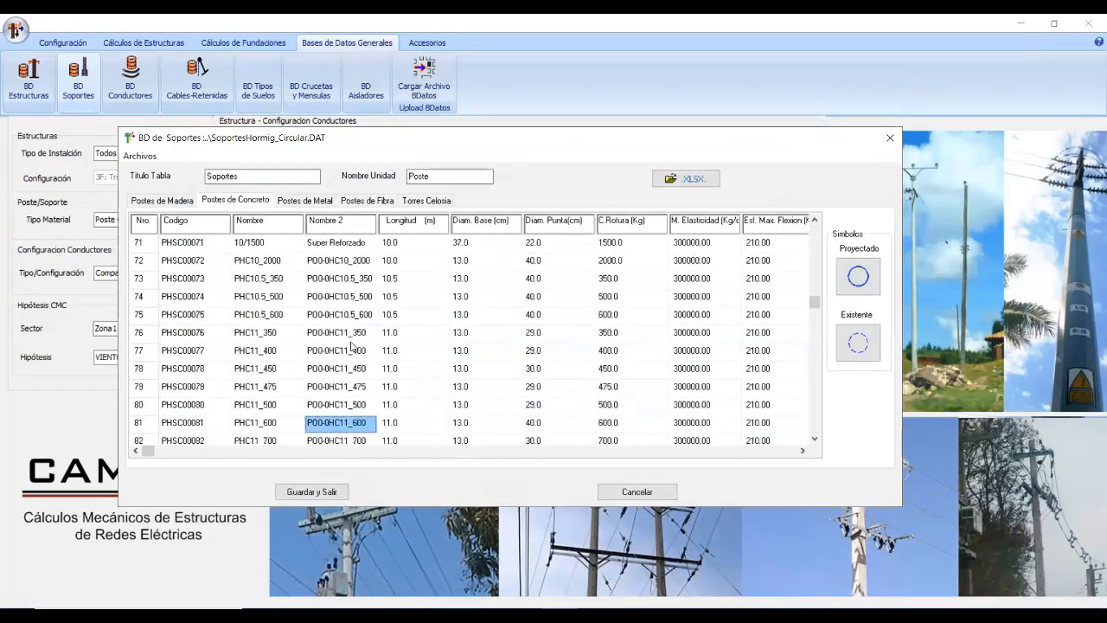
{"action": "key", "text": "Down"}
{"action": "key", "text": "Down"}
{"action": "key", "text": "Down"}
{"action": "key", "text": "Down"}
{"action": "key", "text": "Down"}
{"action": "key", "text": "Down"}
{"action": "key", "text": "Down"}
{"action": "key", "text": "Down"}
{"action": "key", "text": "Down"}
{"action": "key", "text": "Down"}
{"action": "key", "text": "Down"}
{"action": "key", "text": "Down"}
{"action": "key", "text": "Down"}
{"action": "key", "text": "Down"}
{"action": "key", "text": "Down"}
{"action": "key", "text": "Down"}
{"action": "key", "text": "Down"}
{"action": "key", "text": "Down"}
{"action": "key", "text": "Down"}
{"action": "key", "text": "Down"}
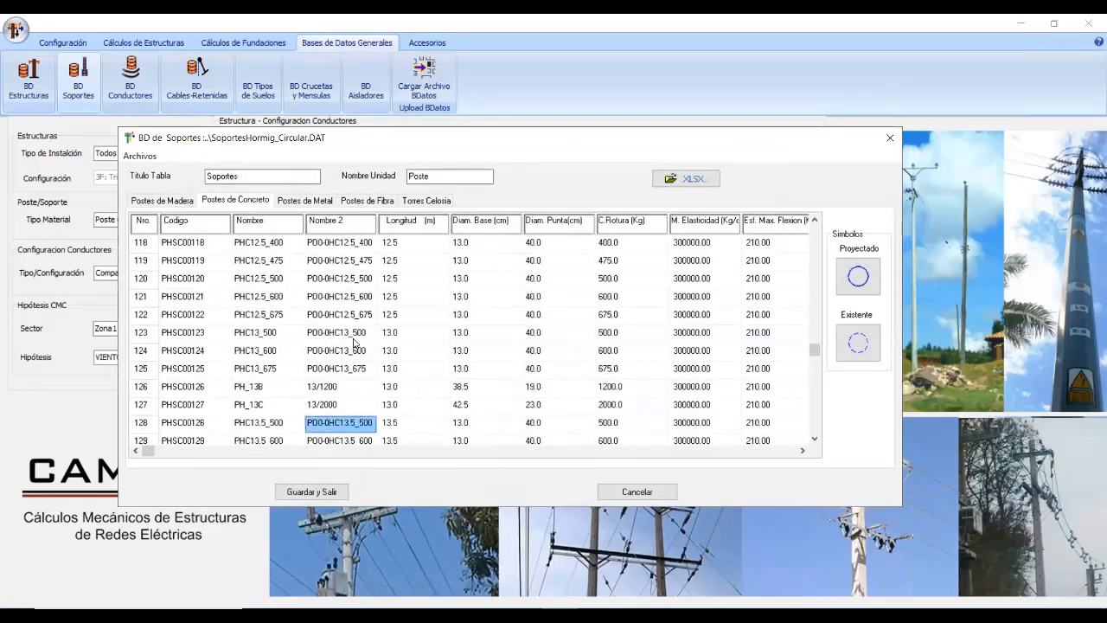
Step: Load the support file SoportesHormig_Rectang.DAT to show the rectangular concrete poles
{"action": "left_click", "coordinate": [140, 155]}
{"action": "left_click", "coordinate": [169, 169]}
{"action": "scroll", "coordinate": [363, 408], "scroll_direction": "down", "scroll_amount": 2}
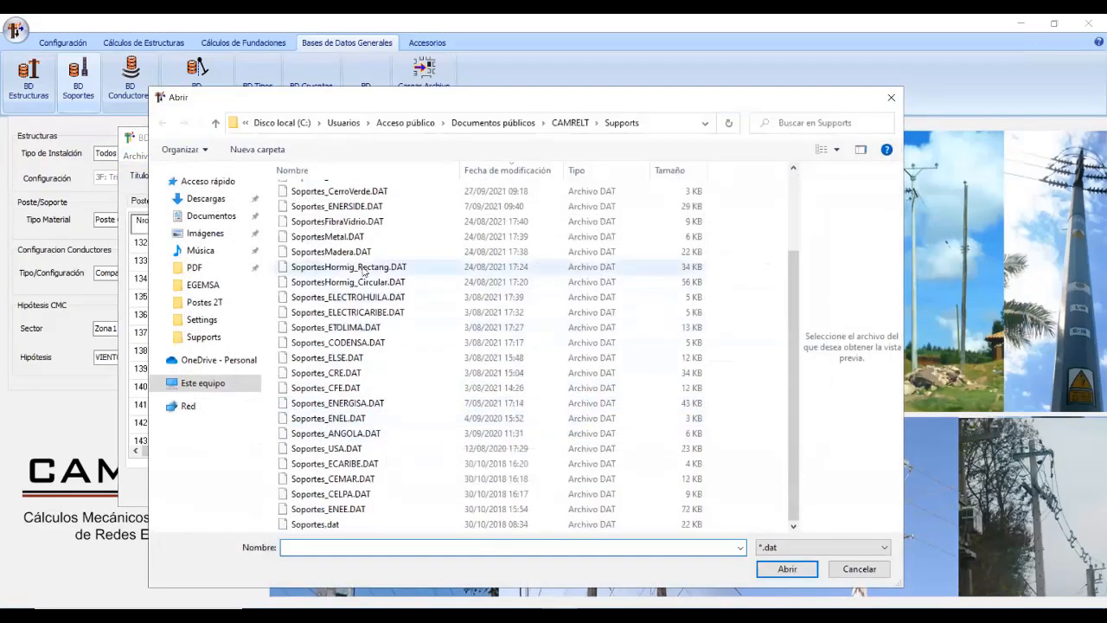
{"action": "left_click", "coordinate": [349, 264]}
{"action": "left_click", "coordinate": [784, 568]}
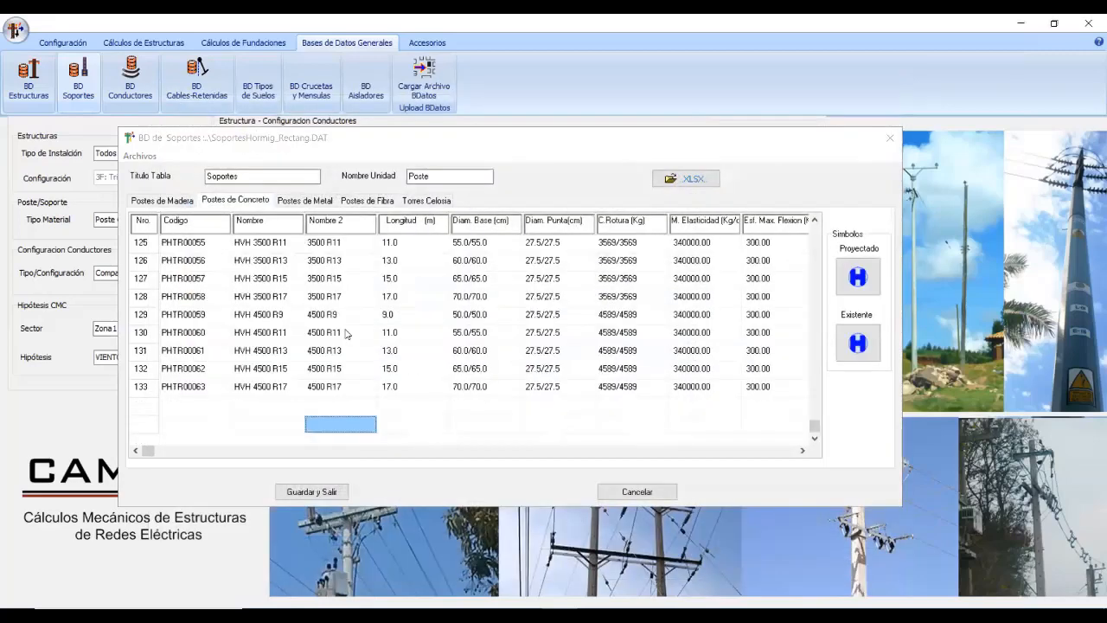
Step: Browse the rectangular concrete poles from the end of the list back to the first entries, reviewing lengths and breaking loads
{"action": "key", "text": "Up"}
{"action": "key", "text": "Up"}
{"action": "key", "text": "Up"}
{"action": "key", "text": "Up"}
{"action": "key", "text": "Up"}
{"action": "key", "text": "Up"}
{"action": "key", "text": "Up"}
{"action": "key", "text": "Up"}
{"action": "key", "text": "Up"}
{"action": "key", "text": "Up"}
{"action": "key", "text": "Up"}
{"action": "key", "text": "Up"}
{"action": "key", "text": "Up"}
{"action": "key", "text": "Up"}
{"action": "key", "text": "Up"}
{"action": "key", "text": "Up"}
{"action": "key", "text": "Up"}
{"action": "key", "text": "Up"}
{"action": "key", "text": "Up"}
{"action": "key", "text": "Up"}
{"action": "key", "text": "Up"}
{"action": "key", "text": "Up"}
{"action": "key", "text": "Up"}
{"action": "key", "text": "Up"}
{"action": "key", "text": "Up"}
{"action": "key", "text": "Up"}
{"action": "key", "text": "Up"}
{"action": "key", "text": "Up"}
{"action": "key", "text": "Up"}
{"action": "key", "text": "Up"}
{"action": "key", "text": "Up"}
{"action": "key", "text": "Up"}
{"action": "key", "text": "Up"}
{"action": "key", "text": "Up"}
{"action": "key", "text": "Up"}
{"action": "key", "text": "Up"}
{"action": "key", "text": "Up"}
{"action": "key", "text": "Up"}
{"action": "key", "text": "Up"}
{"action": "key", "text": "Up"}
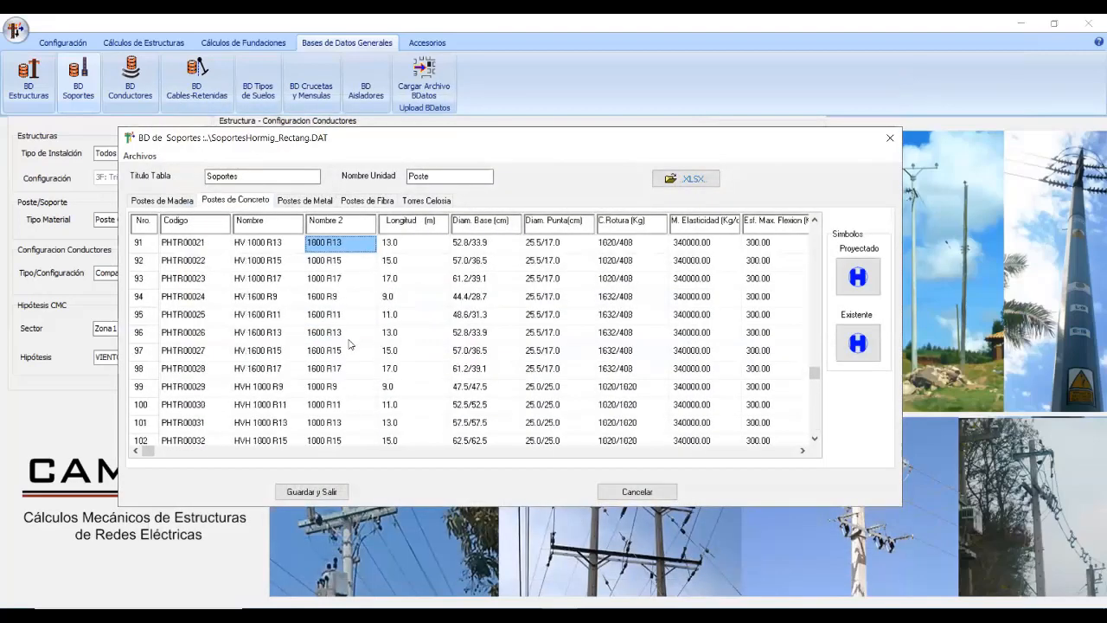
{"action": "key", "text": "Up"}
{"action": "key", "text": "Up"}
{"action": "key", "text": "Up"}
{"action": "key", "text": "Up"}
{"action": "key", "text": "Up"}
{"action": "key", "text": "Up"}
{"action": "key", "text": "Up"}
{"action": "key", "text": "Up"}
{"action": "key", "text": "Up"}
{"action": "key", "text": "Up"}
{"action": "key", "text": "Up"}
{"action": "key", "text": "Up"}
{"action": "key", "text": "Up"}
{"action": "key", "text": "Up"}
{"action": "key", "text": "Up"}
{"action": "key", "text": "Up"}
{"action": "key", "text": "Up"}
{"action": "key", "text": "Up"}
{"action": "key", "text": "Up"}
{"action": "key", "text": "Up"}
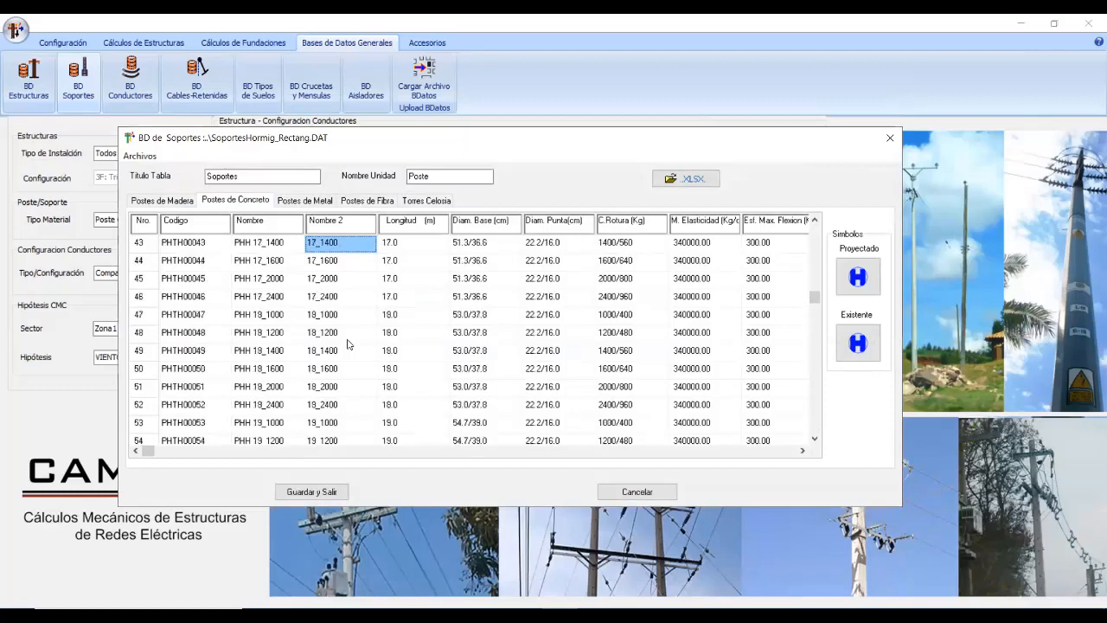
{"action": "key", "text": "Up"}
{"action": "key", "text": "Up"}
{"action": "key", "text": "Up"}
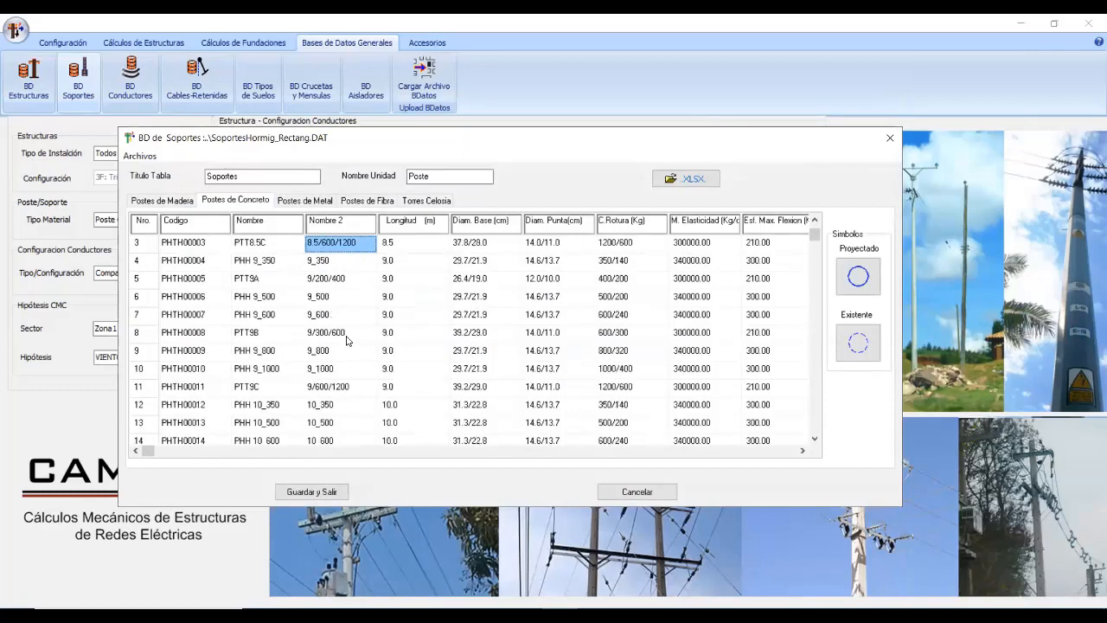
Step: Examine the shorter concrete poles from the beginning of the list, comparing their names, lengths, diameters and breaking loads
{"action": "key", "text": "Down"}
{"action": "key", "text": "Down"}
{"action": "key", "text": "Down"}
{"action": "key", "text": "Down"}
{"action": "key", "text": "Down"}
{"action": "key", "text": "Down"}
{"action": "key", "text": "Down"}
{"action": "key", "text": "Down"}
{"action": "key", "text": "Down"}
{"action": "key", "text": "Down"}
{"action": "key", "text": "Down"}
{"action": "key", "text": "Down"}
{"action": "key", "text": "Down"}
{"action": "key", "text": "Down"}
{"action": "key", "text": "Down"}
{"action": "key", "text": "Down"}
{"action": "key", "text": "Down"}
{"action": "key", "text": "Down"}
{"action": "key", "text": "Down"}
{"action": "key", "text": "Down"}
{"action": "key", "text": "Down"}
{"action": "key", "text": "Down"}
{"action": "key", "text": "Down"}
{"action": "key", "text": "Down"}
{"action": "key", "text": "Down"}
{"action": "key", "text": "Down"}
{"action": "key", "text": "Down"}
{"action": "key", "text": "Down"}
{"action": "key", "text": "Down"}
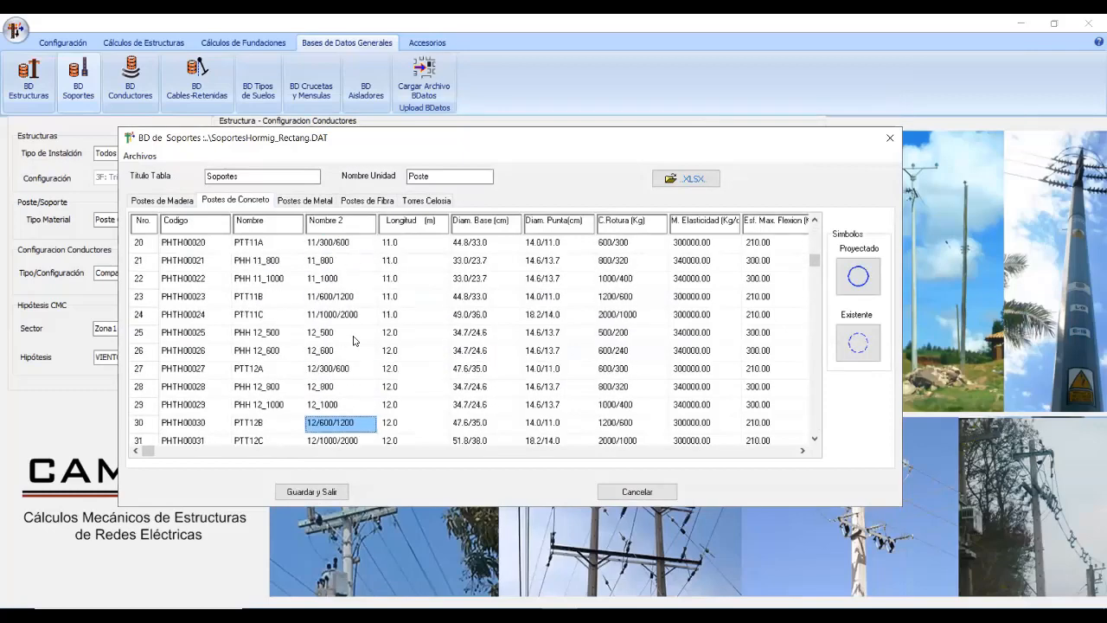
{"action": "key", "text": "Down"}
{"action": "key", "text": "Down"}
{"action": "key", "text": "Down"}
{"action": "key", "text": "Down"}
{"action": "key", "text": "Down"}
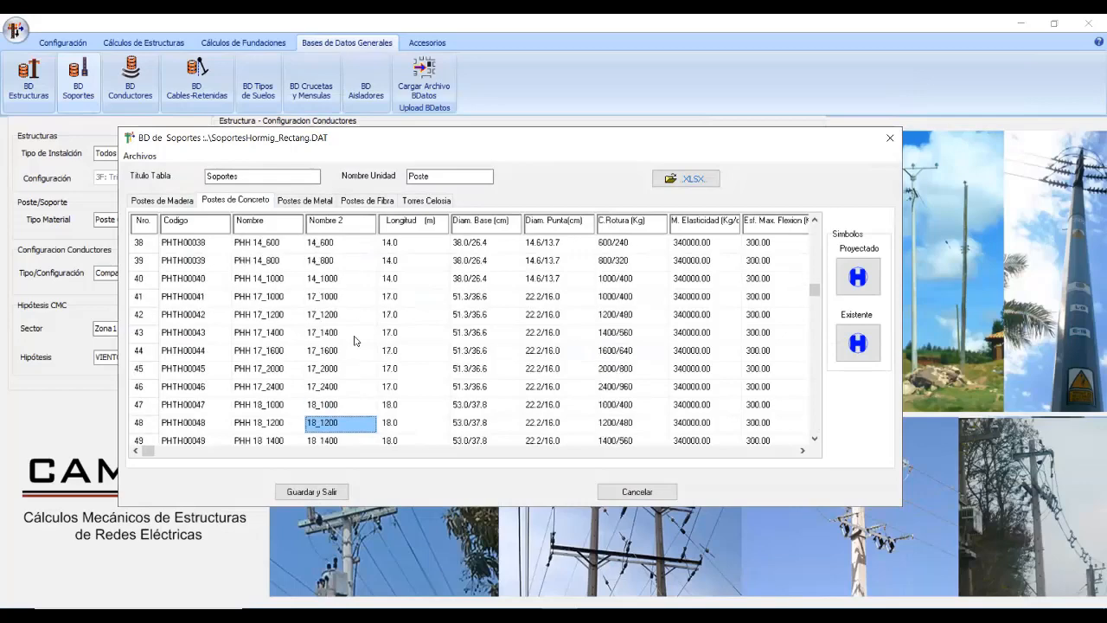
Step: Examine the PHH concrete poles from 18 m to 23 m long, comparing their diameters and breaking loads
{"action": "key", "text": "Down"}
{"action": "key", "text": "Down"}
{"action": "key", "text": "Down"}
{"action": "key", "text": "Down"}
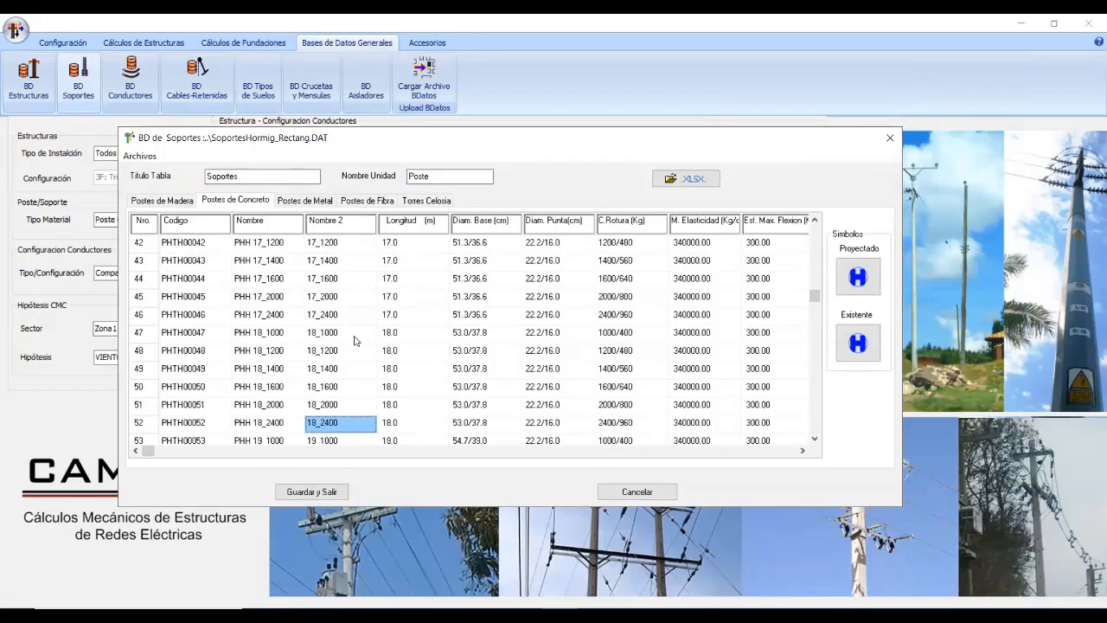
{"action": "key", "text": "Down"}
{"action": "key", "text": "Down"}
{"action": "key", "text": "Down"}
{"action": "key", "text": "Down"}
{"action": "key", "text": "Down"}
{"action": "key", "text": "Down"}
{"action": "key", "text": "Down"}
{"action": "key", "text": "Down"}
{"action": "key", "text": "Down"}
{"action": "key", "text": "Down"}
{"action": "key", "text": "Down"}
{"action": "key", "text": "Down"}
{"action": "key", "text": "Down"}
{"action": "key", "text": "Down"}
{"action": "key", "text": "Down"}
{"action": "key", "text": "Down"}
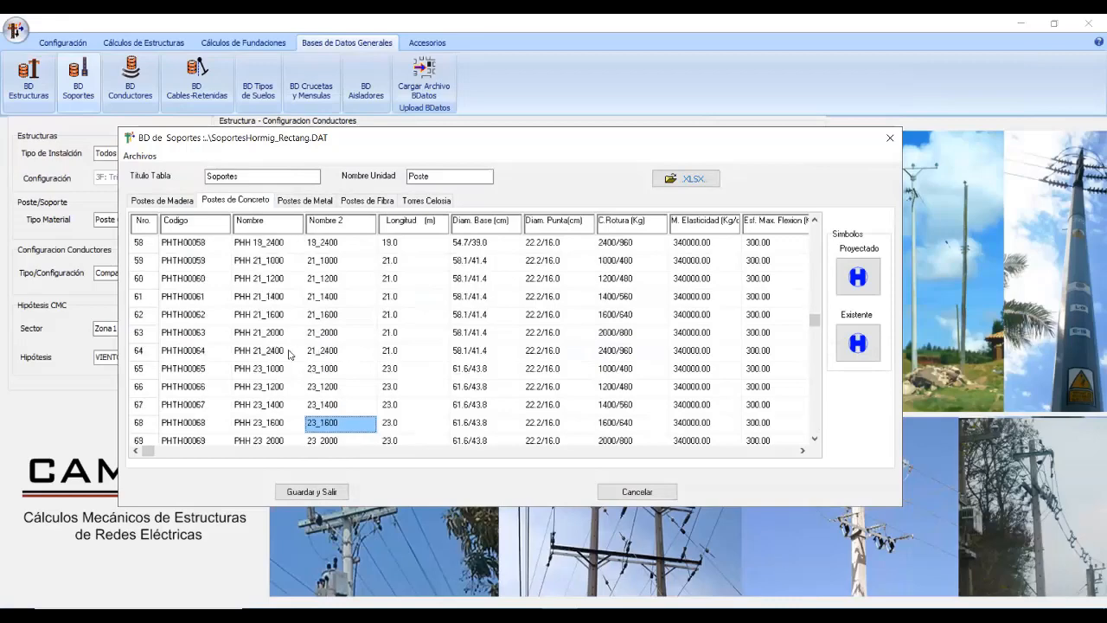
Step: Check the PHH 19 and PHH 21 series poles, and close the support database without saving
{"action": "left_click_drag", "start_coordinate": [268, 350], "coordinate": [268, 411]}
{"action": "left_click_drag", "start_coordinate": [265, 300], "coordinate": [306, 333]}
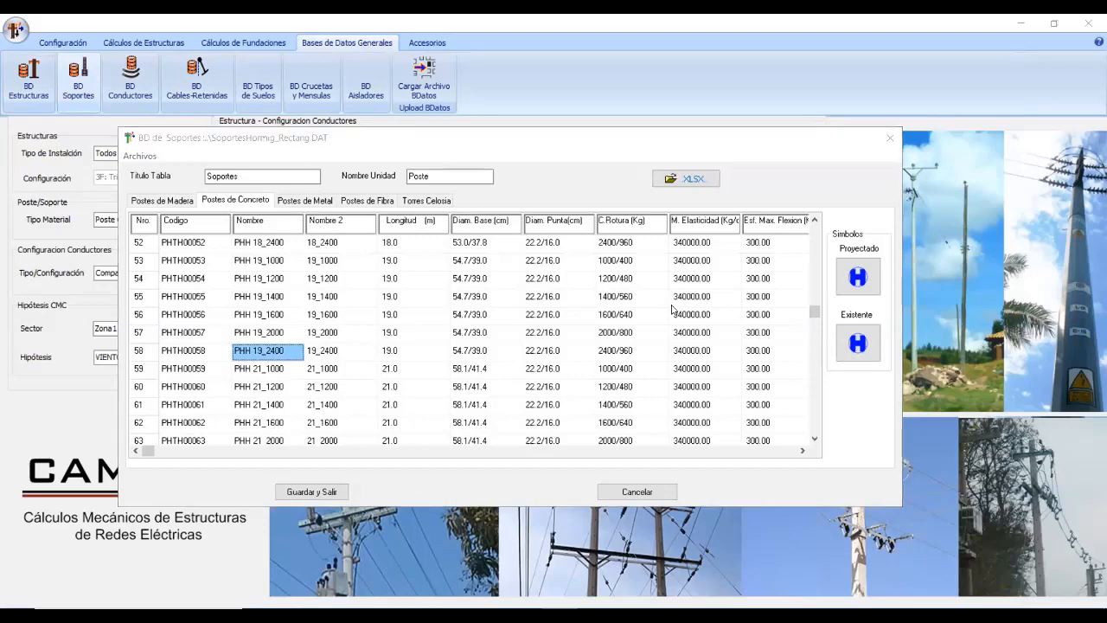
{"action": "left_click", "coordinate": [890, 139]}
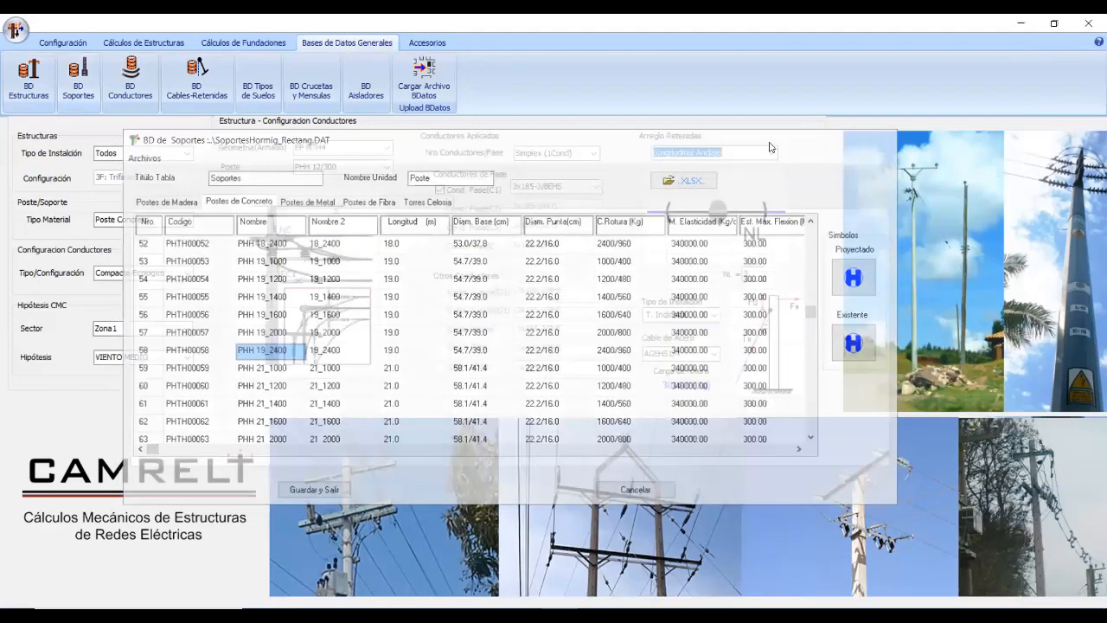